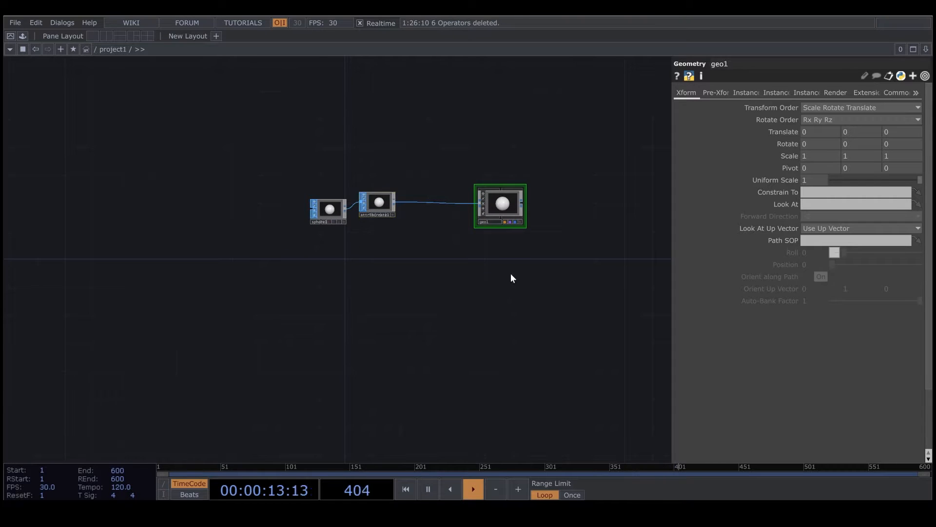
Step: Add a Camera COMP to the network directly below the geo1 geometry component
{"action": "key", "text": "Tab"}
{"action": "left_click", "coordinate": [336, 185]}
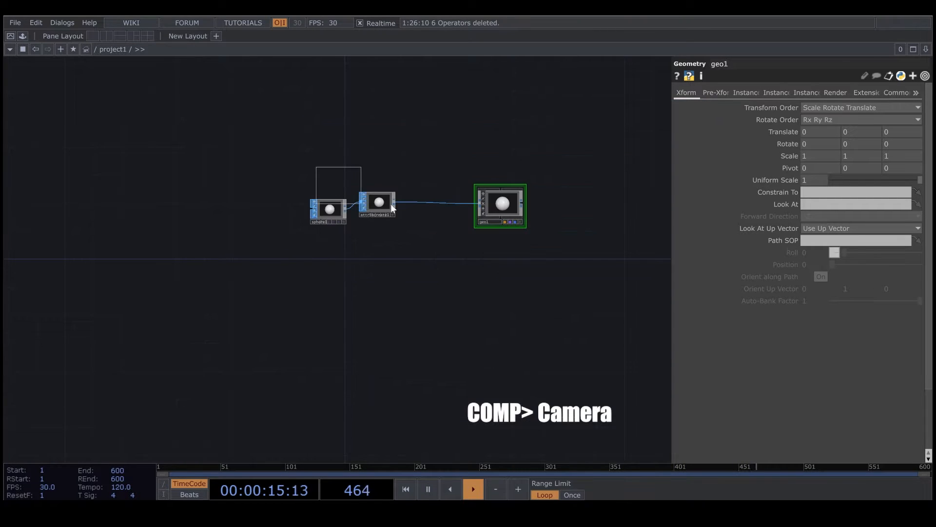
{"action": "left_click", "coordinate": [503, 267]}
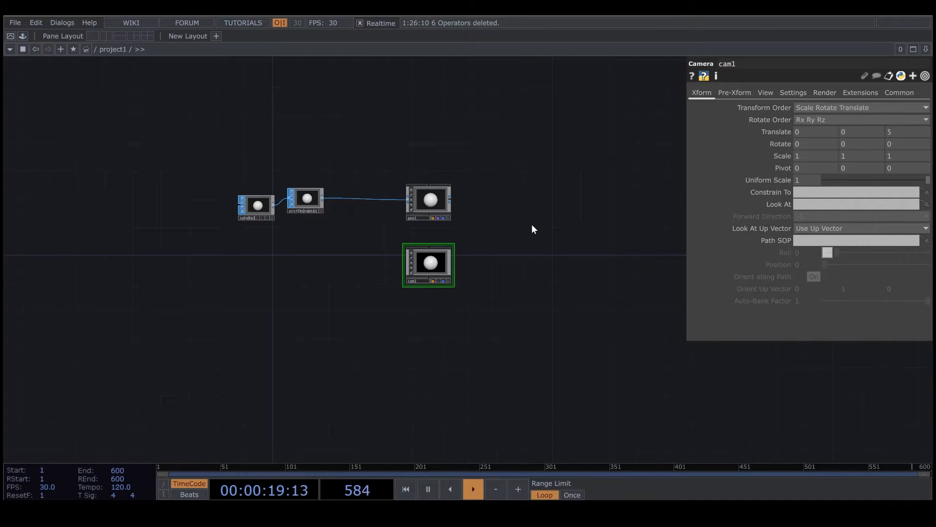
Step: Add a Render TOP to the network beyond the geometry and camera components
{"action": "key", "text": "Tab"}
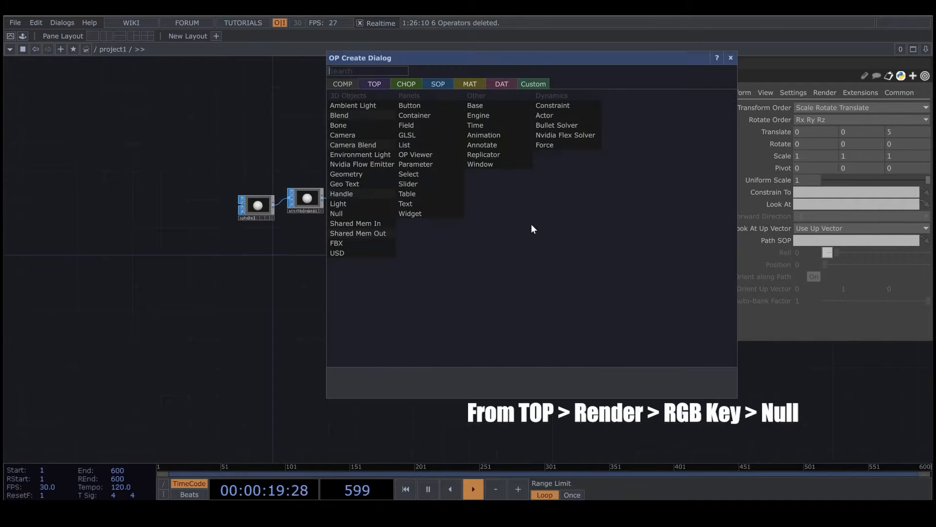
{"action": "left_click", "coordinate": [375, 84]}
{"action": "left_click", "coordinate": [548, 193]}
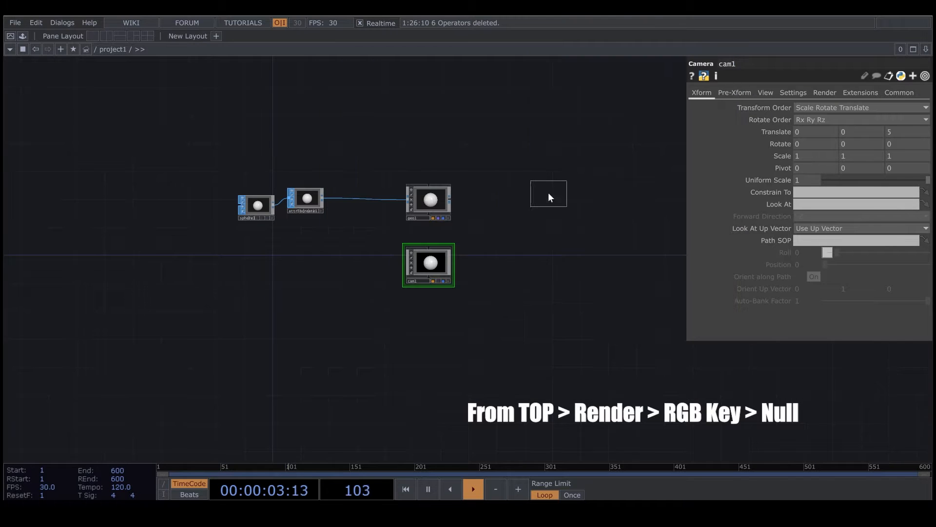
{"action": "left_click", "coordinate": [537, 249]}
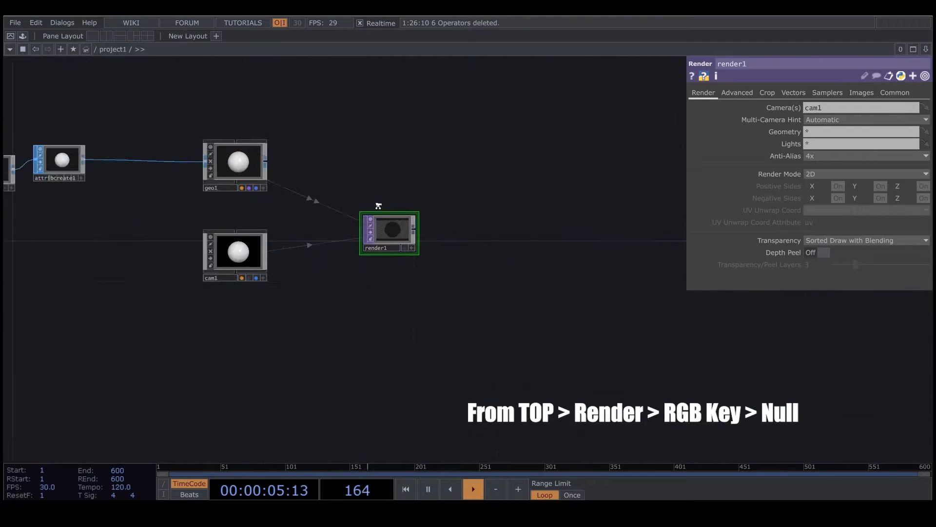
Step: Add a Null TOP connected to the output of render1 and move it farther away to leave room between them
{"action": "right_click", "coordinate": [450, 255]}
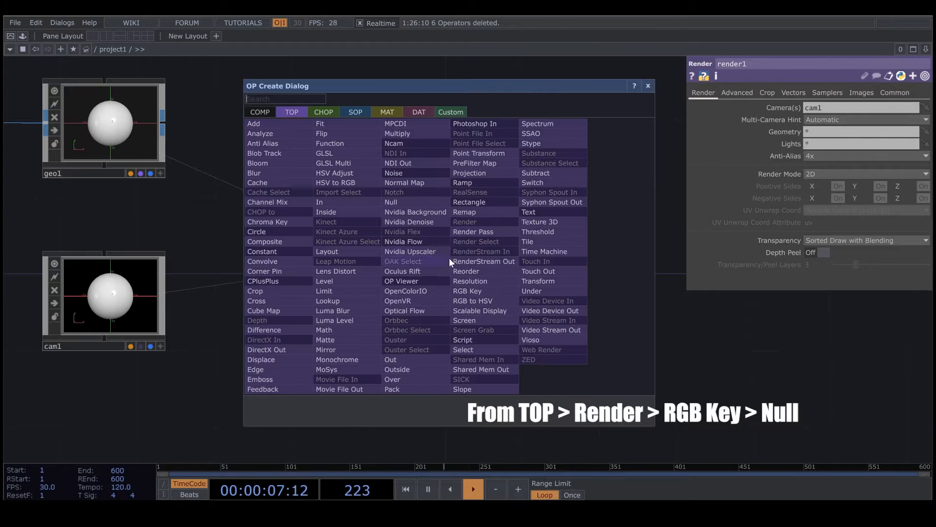
{"action": "left_click", "coordinate": [426, 202]}
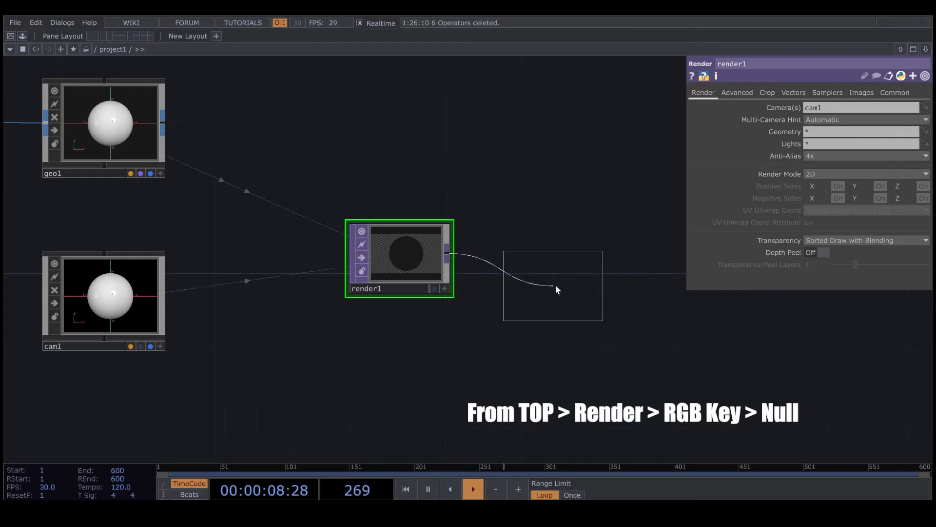
{"action": "left_click", "coordinate": [645, 254]}
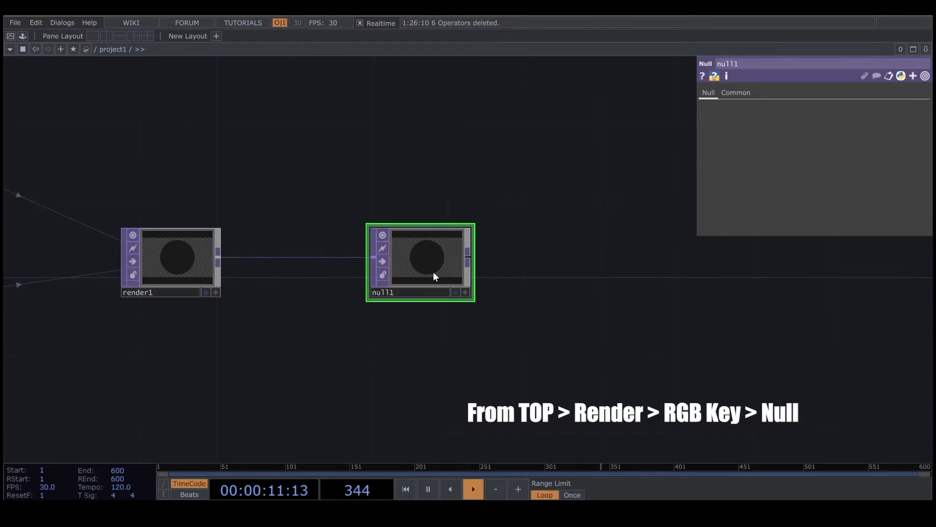
{"action": "left_click_drag", "start_coordinate": [433, 271], "coordinate": [606, 271]}
Step: Insert an RGB Key TOP on the wire between render1 and null1
{"action": "right_click", "coordinate": [451, 256]}
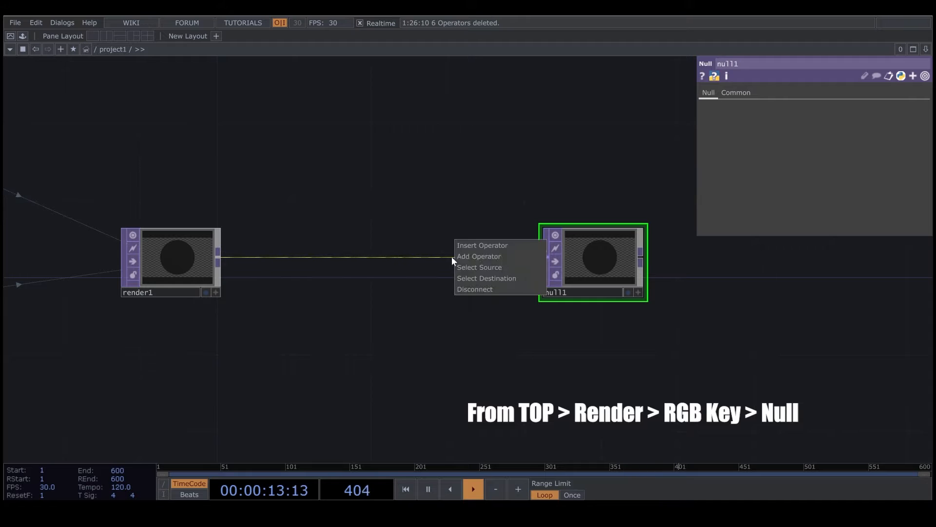
{"action": "left_click", "coordinate": [490, 245]}
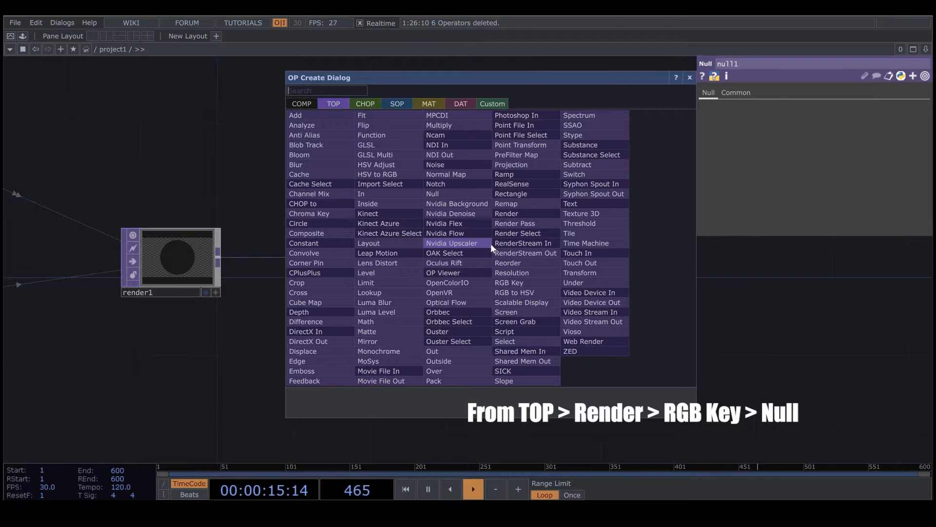
{"action": "left_click", "coordinate": [518, 283]}
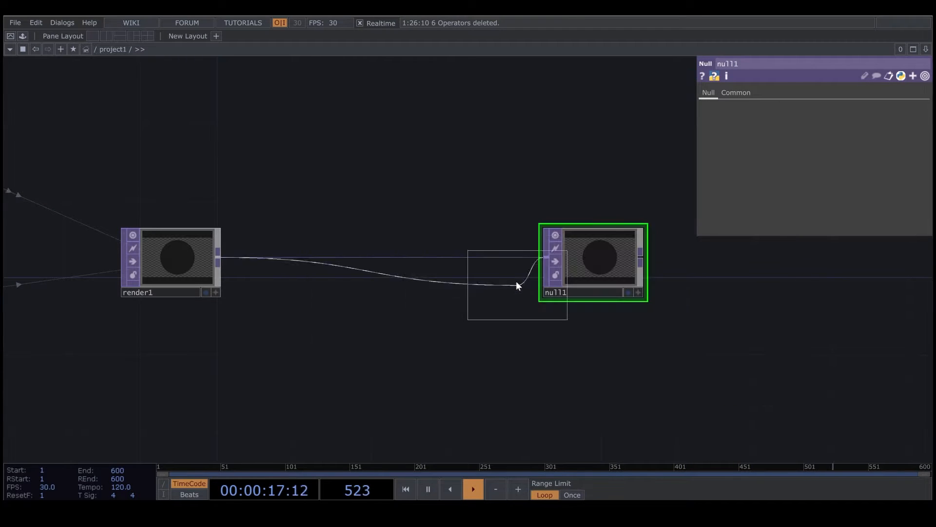
{"action": "left_click", "coordinate": [461, 259]}
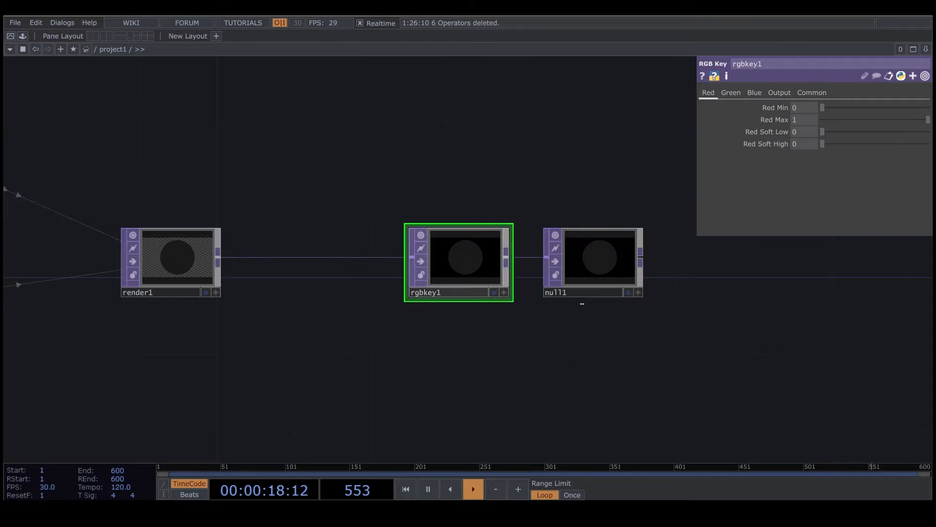
Step: Display null1 as the network background and show only the non-default parameters
{"action": "left_click", "coordinate": [628, 292]}
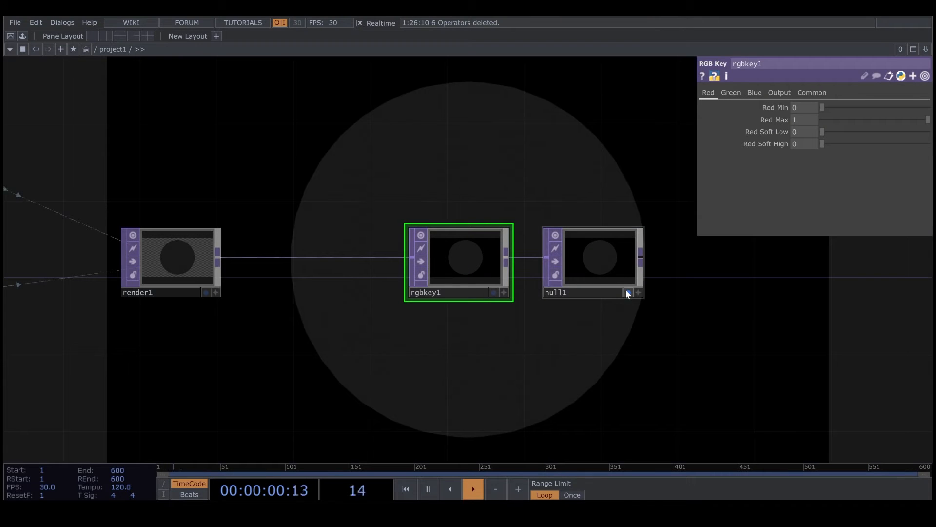
{"action": "left_click", "coordinate": [925, 76]}
Step: Add a PBR MAT to the network just above the geo1 component
{"action": "left_click_drag", "start_coordinate": [477, 341], "coordinate": [615, 378]}
{"action": "left_click_drag", "start_coordinate": [393, 386], "coordinate": [463, 381]}
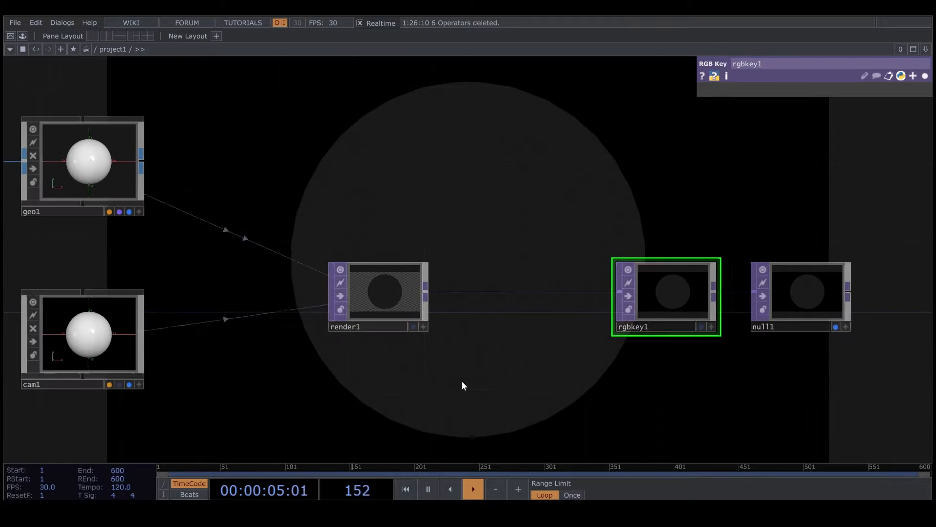
{"action": "scroll", "coordinate": [463, 386], "scroll_direction": "down", "scroll_amount": 8}
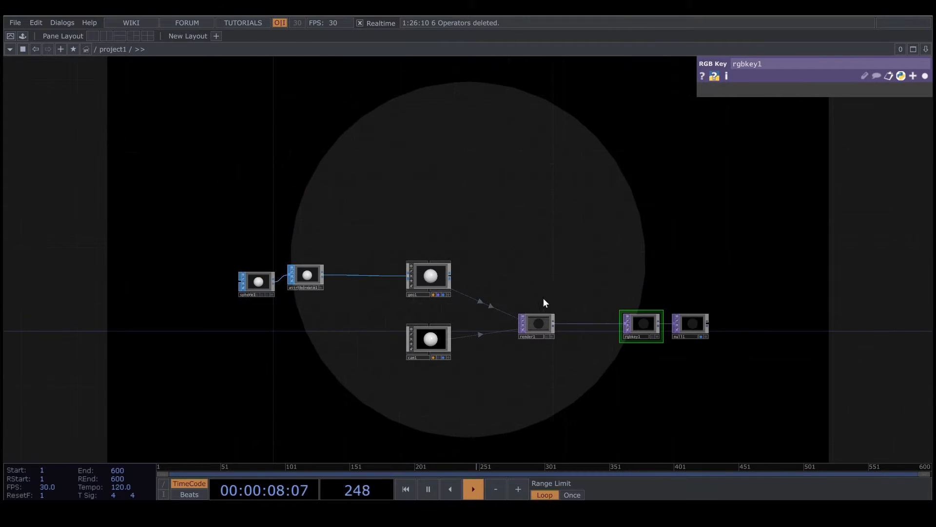
{"action": "left_click_drag", "start_coordinate": [525, 288], "coordinate": [482, 247]}
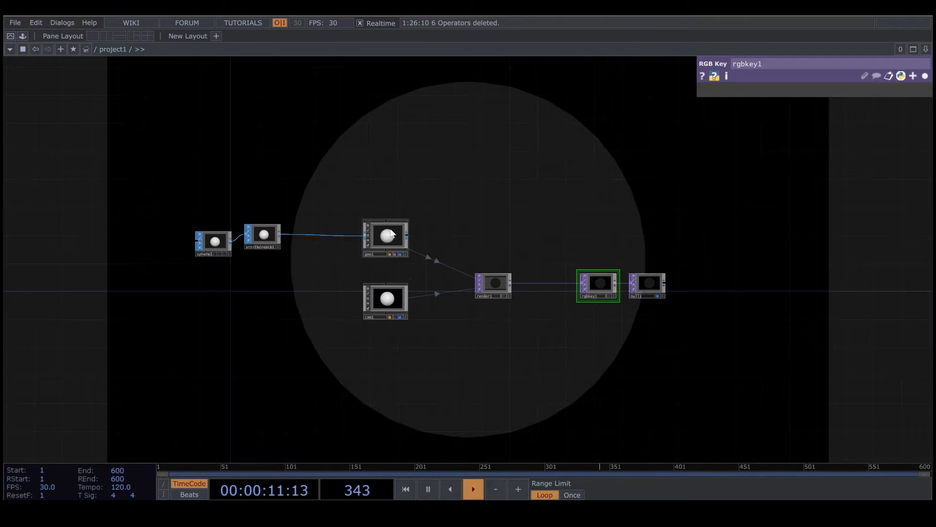
{"action": "key", "text": "Tab"}
{"action": "left_click", "coordinate": [325, 46]}
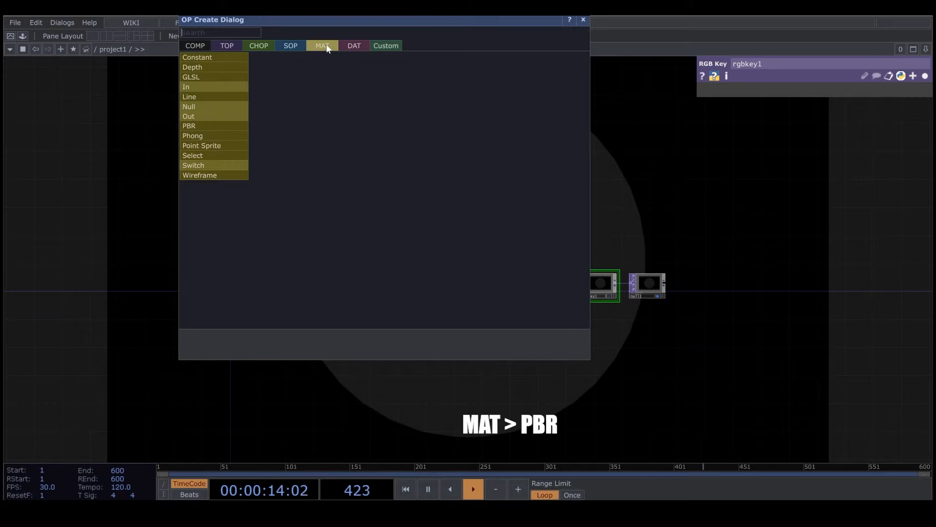
{"action": "left_click", "coordinate": [209, 128]}
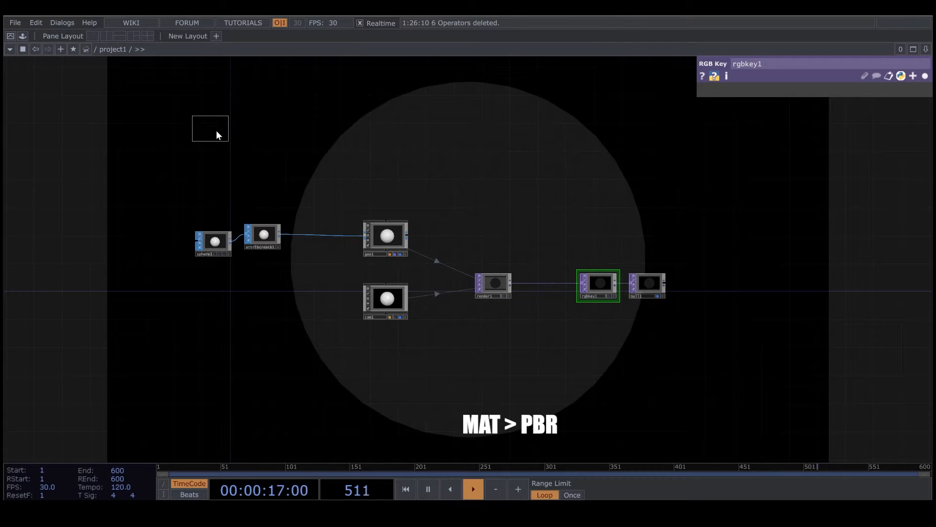
{"action": "left_click", "coordinate": [379, 188]}
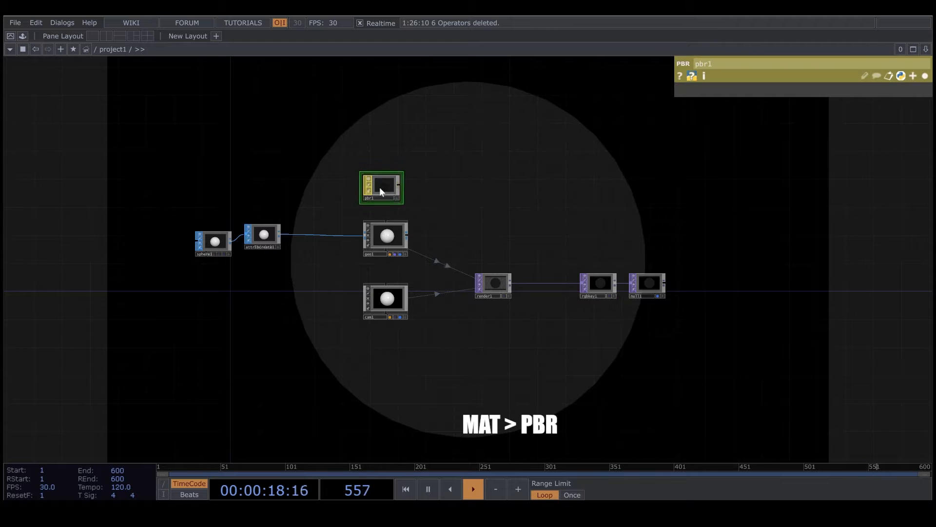
Step: Assign pbr1 as the Material parameter of geo1 and show only that component's non-default parameters
{"action": "left_click", "coordinate": [924, 76]}
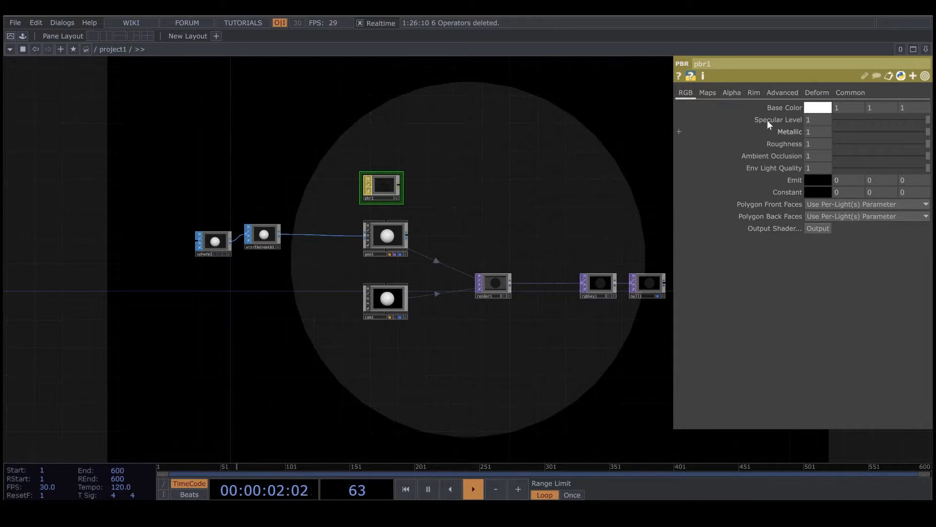
{"action": "left_click", "coordinate": [708, 93]}
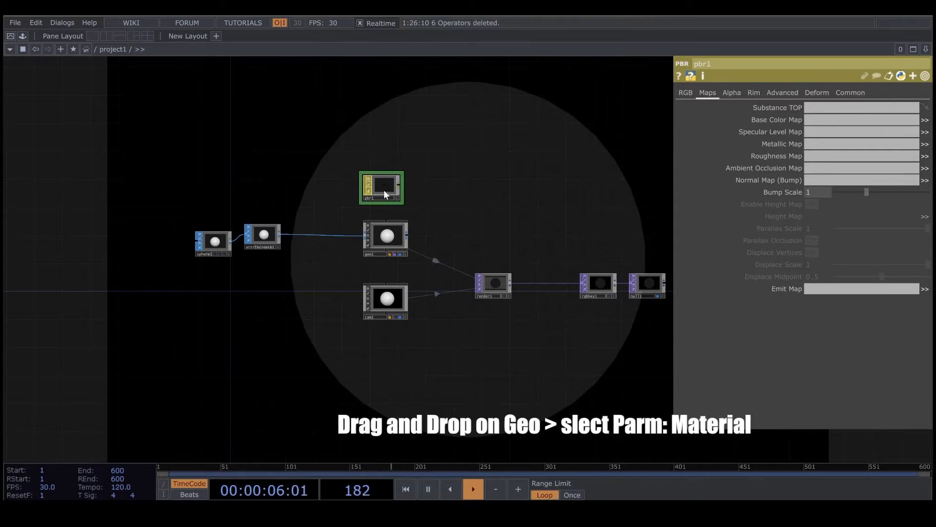
{"action": "left_click_drag", "start_coordinate": [384, 189], "coordinate": [385, 235]}
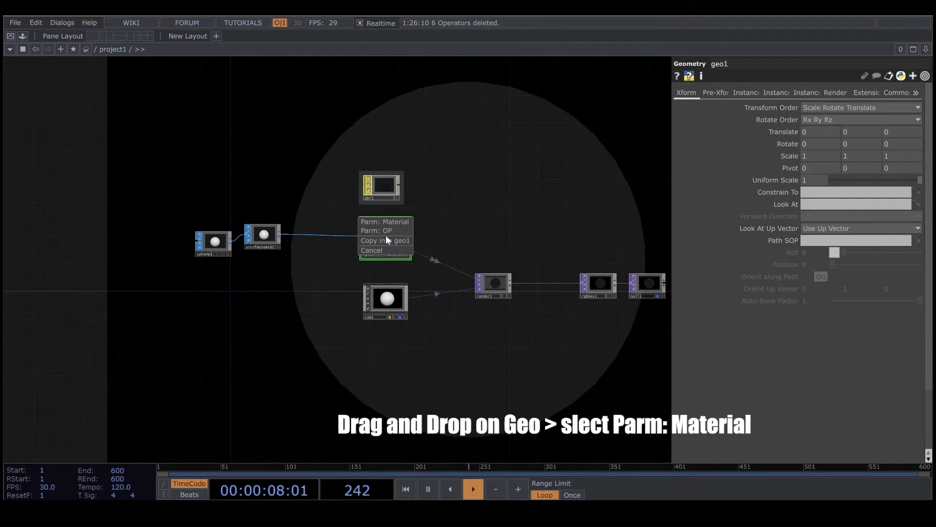
{"action": "left_click", "coordinate": [399, 222]}
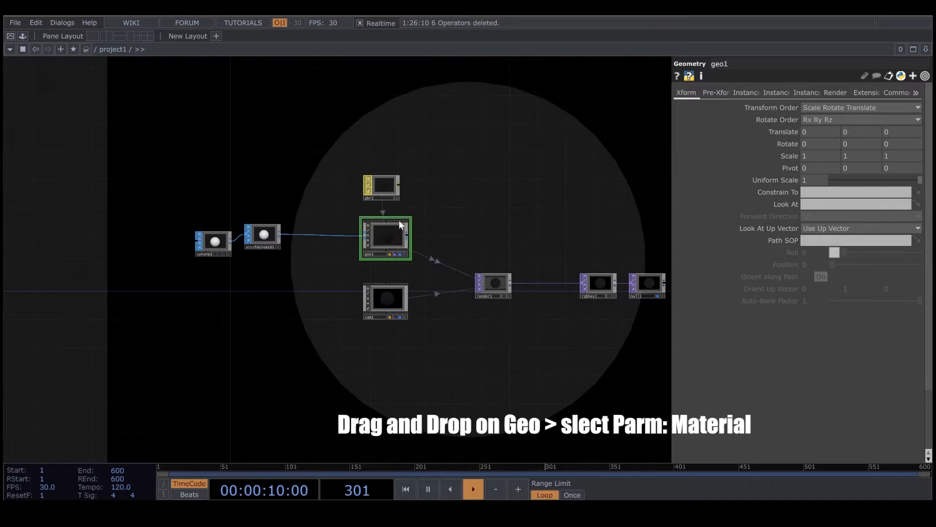
{"action": "left_click", "coordinate": [925, 76]}
Step: Add an Environment Light COMP below cam1 and show all of its parameters
{"action": "left_click_drag", "start_coordinate": [535, 341], "coordinate": [441, 251]}
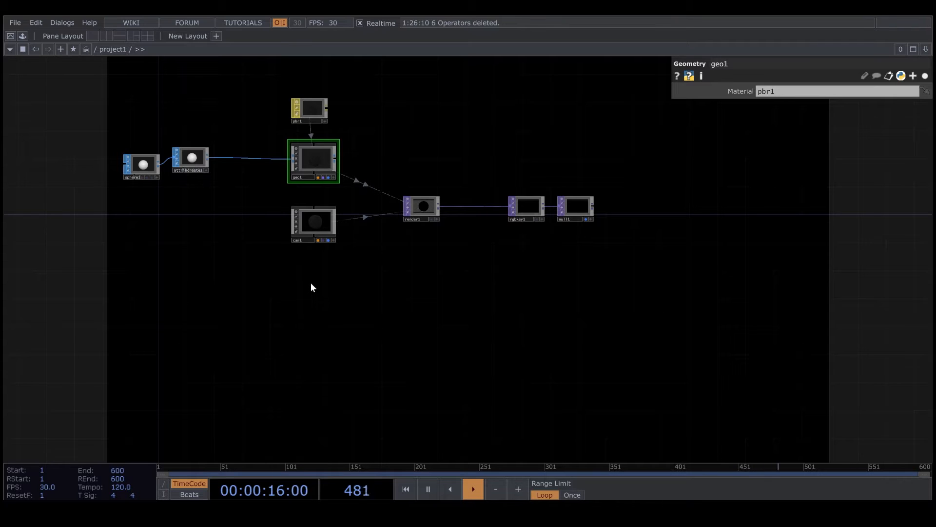
{"action": "key", "text": "Tab"}
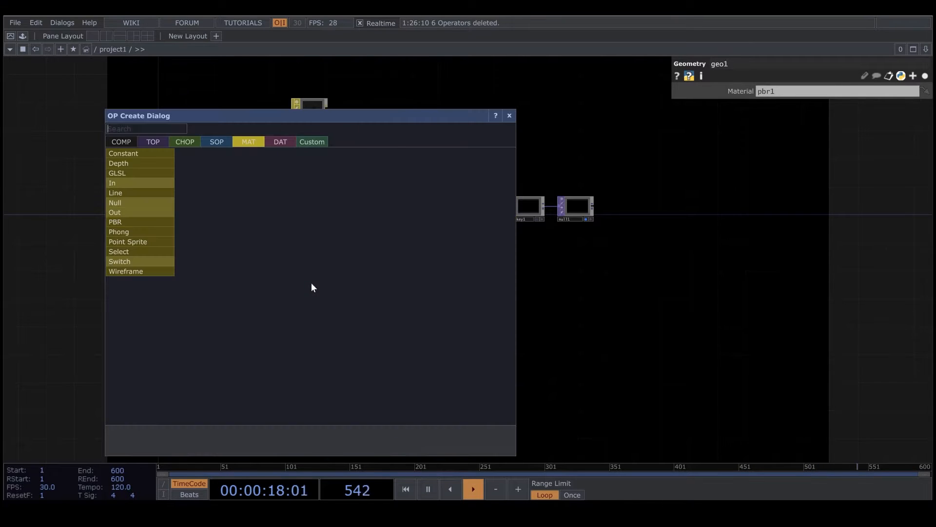
{"action": "left_click", "coordinate": [121, 141]}
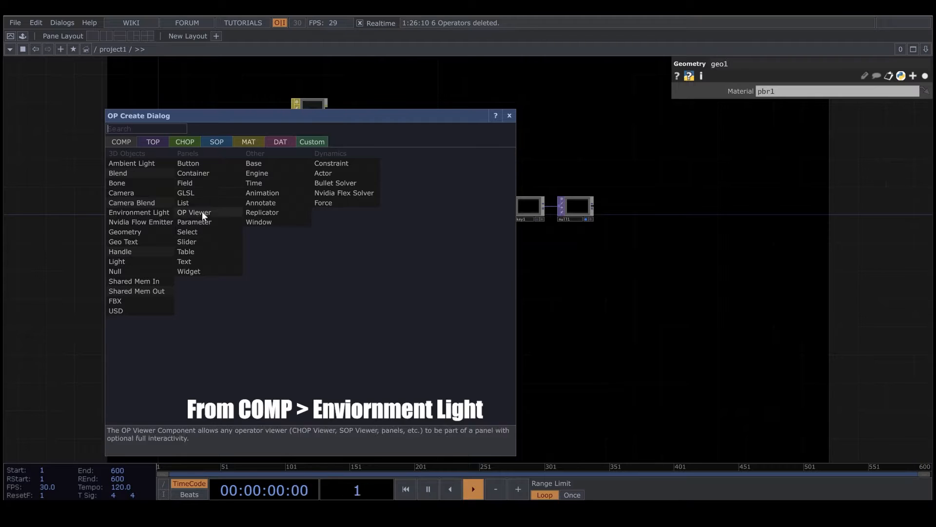
{"action": "left_click", "coordinate": [169, 212]}
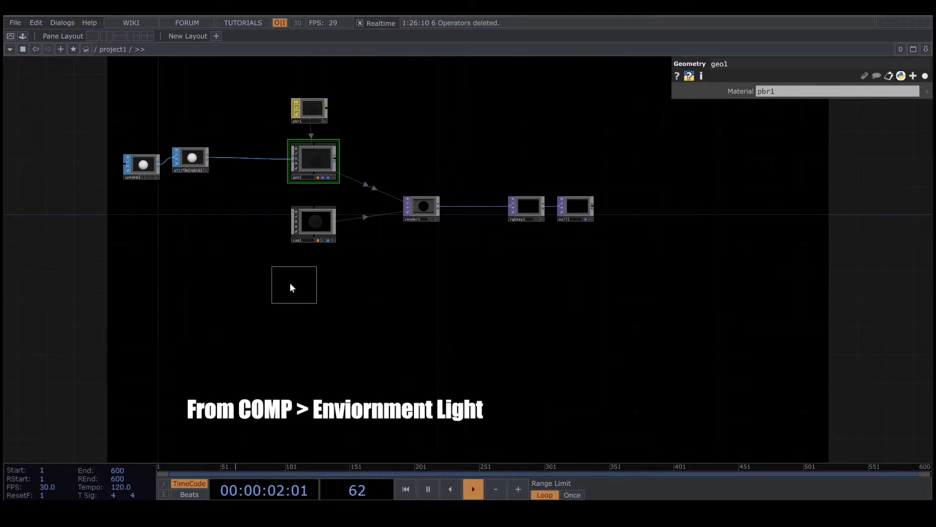
{"action": "left_click", "coordinate": [309, 284]}
{"action": "scroll", "coordinate": [307, 311], "scroll_direction": "up", "scroll_amount": 3}
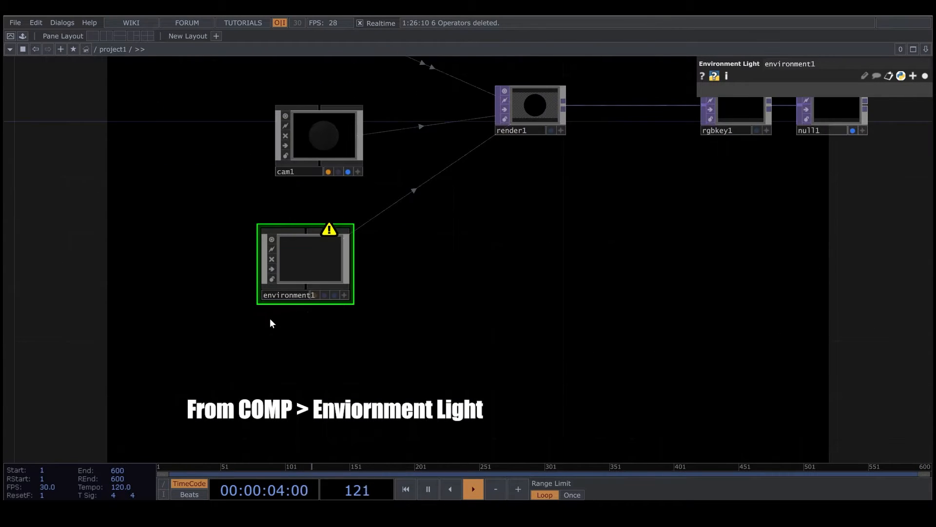
{"action": "left_click_drag", "start_coordinate": [271, 319], "coordinate": [340, 324]}
{"action": "left_click", "coordinate": [923, 74]}
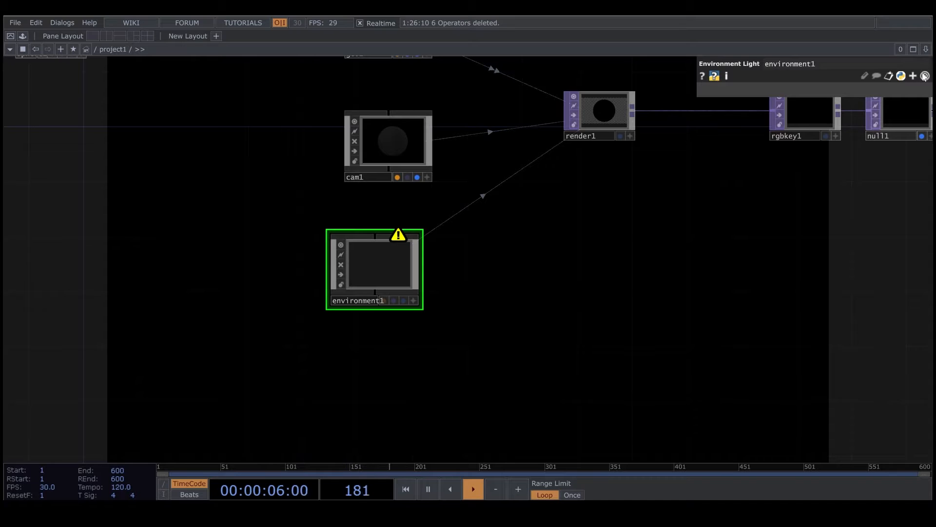
{"action": "left_click", "coordinate": [925, 76]}
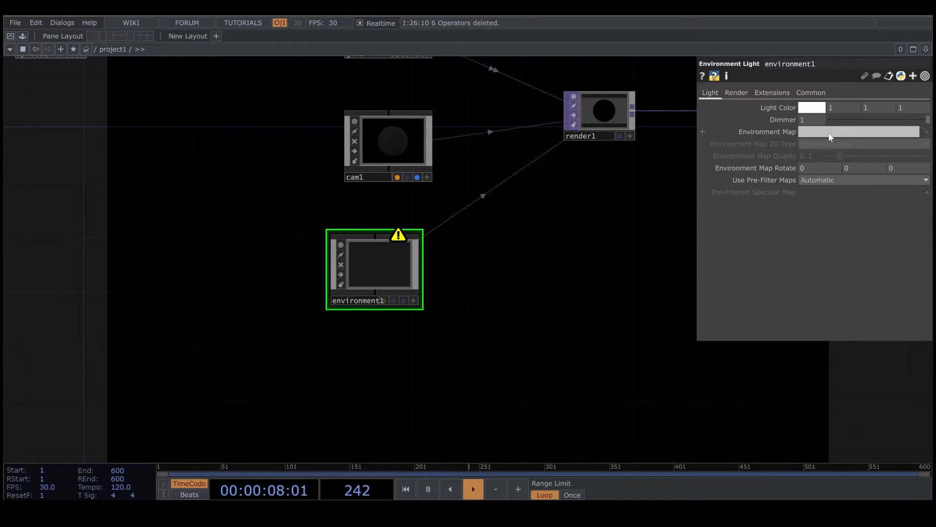
Step: Add a Movie File In TOP and position it beside the environment light, with a gap between them
{"action": "key", "text": "Tab"}
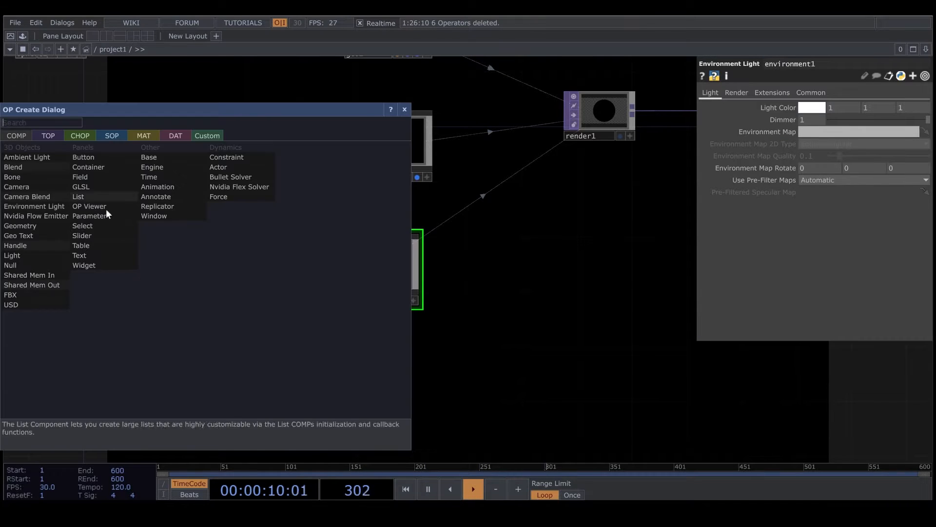
{"action": "left_click", "coordinate": [51, 136]}
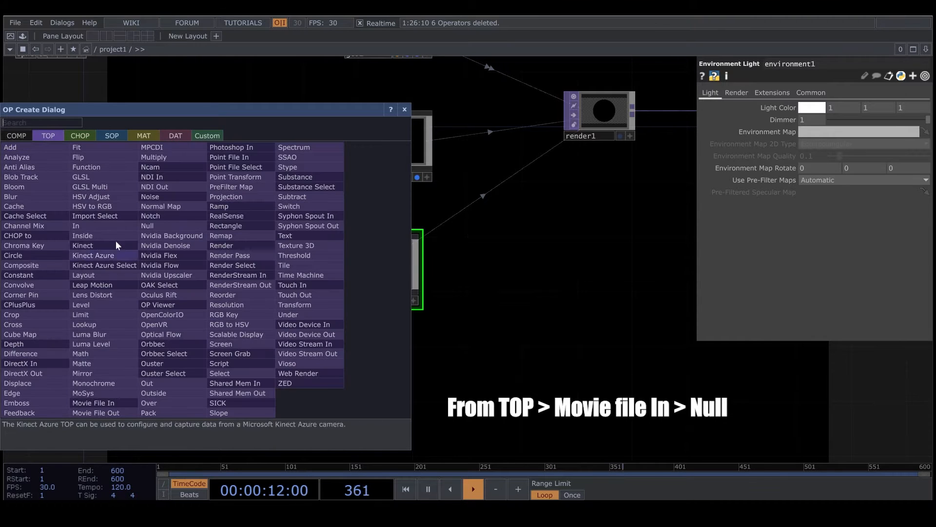
{"action": "left_click", "coordinate": [116, 405]}
{"action": "left_click", "coordinate": [174, 312]}
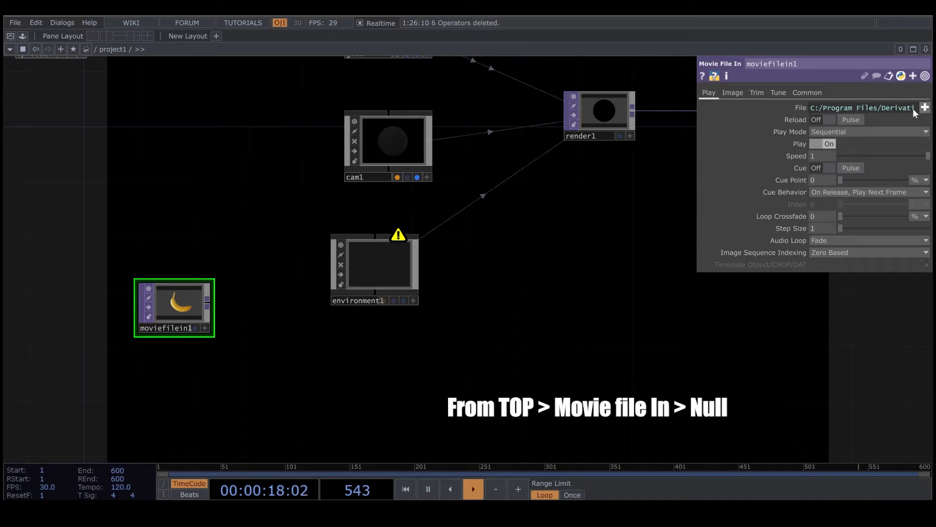
{"action": "left_click_drag", "start_coordinate": [188, 292], "coordinate": [116, 267]}
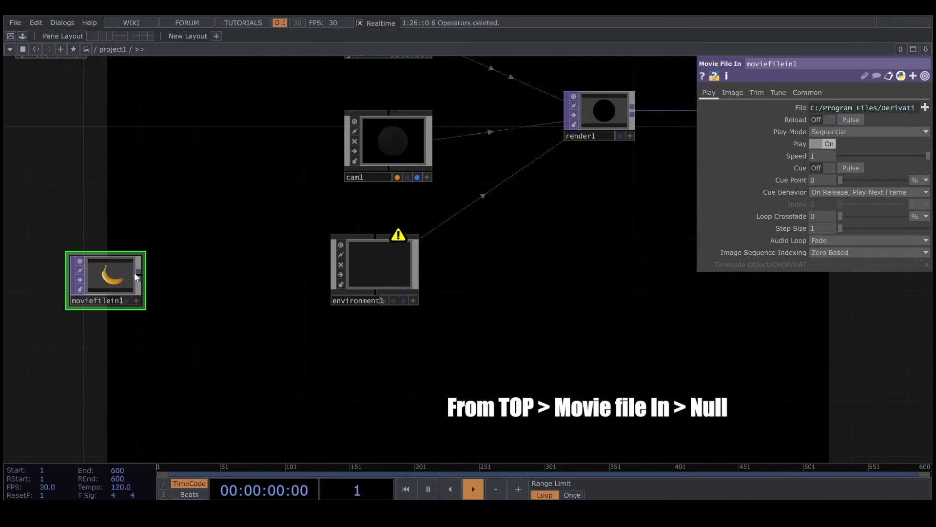
Step: Add a Null TOP after moviefilein1 and assign it as the Environment Map of environment1
{"action": "right_click", "coordinate": [142, 274]}
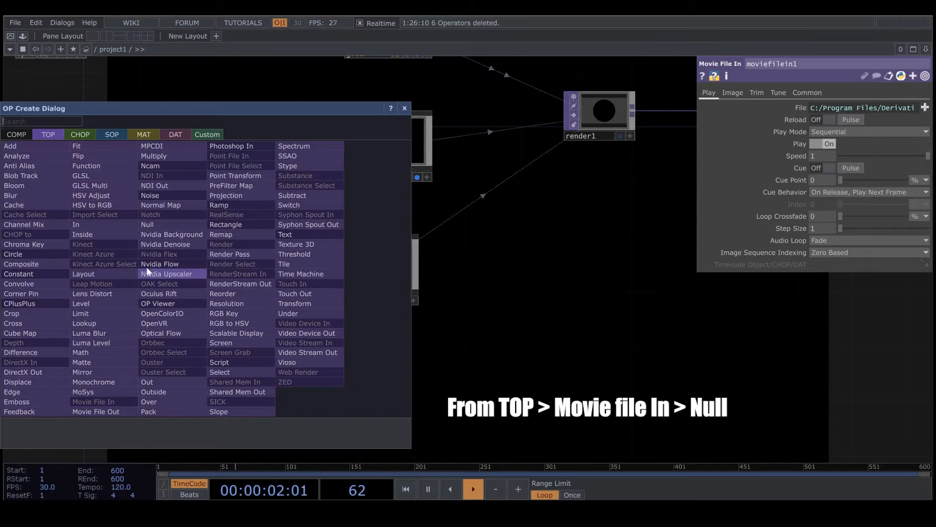
{"action": "left_click", "coordinate": [165, 226]}
{"action": "left_click", "coordinate": [272, 291]}
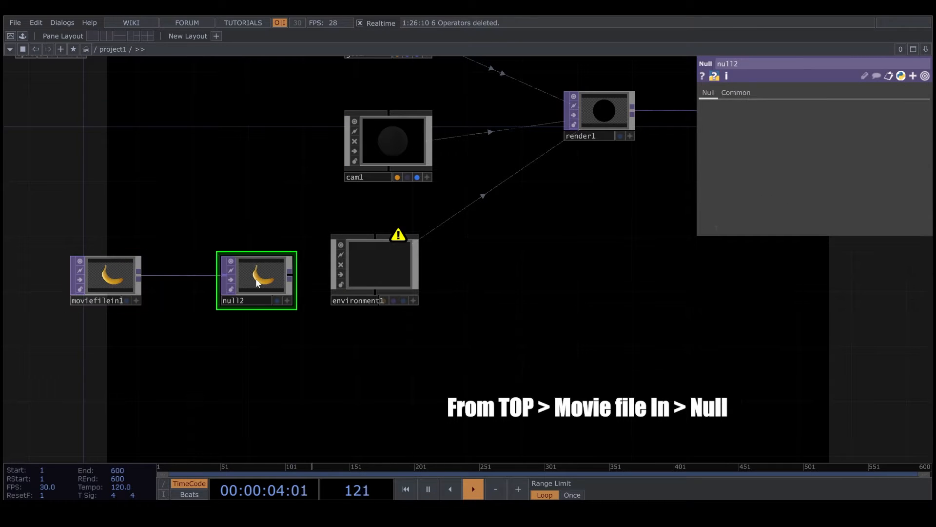
{"action": "left_click", "coordinate": [388, 266]}
{"action": "left_click_drag", "start_coordinate": [259, 276], "coordinate": [834, 138]}
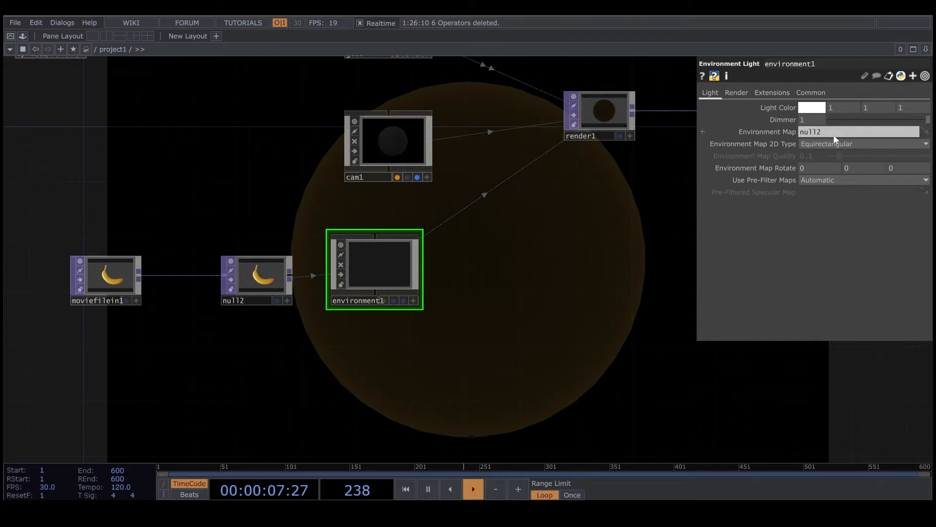
Step: Load CloudyOcean_2Kx1K_8bit.tif from the sample maps into moviefilein1 and show only its non-default parameters
{"action": "left_click", "coordinate": [116, 286]}
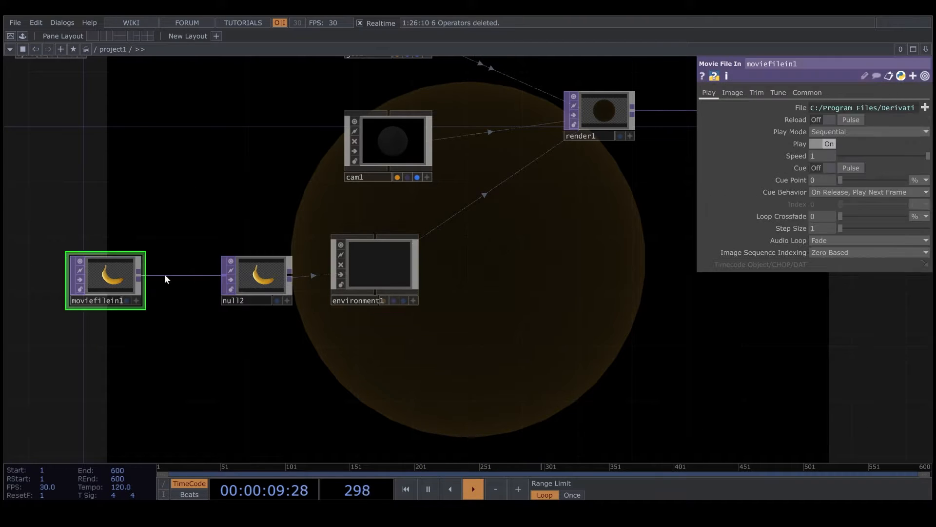
{"action": "left_click", "coordinate": [925, 107]}
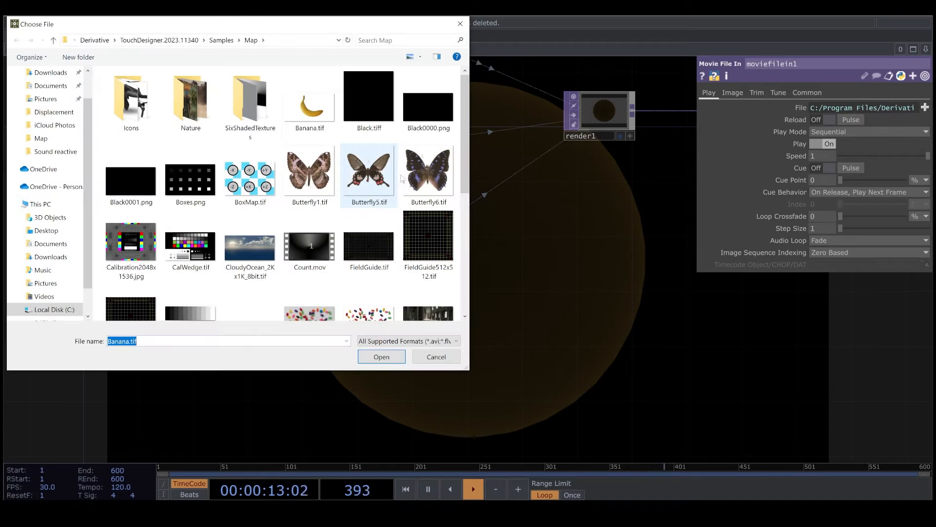
{"action": "double_click", "coordinate": [263, 240]}
{"action": "scroll", "coordinate": [485, 309], "scroll_direction": "down", "scroll_amount": 3}
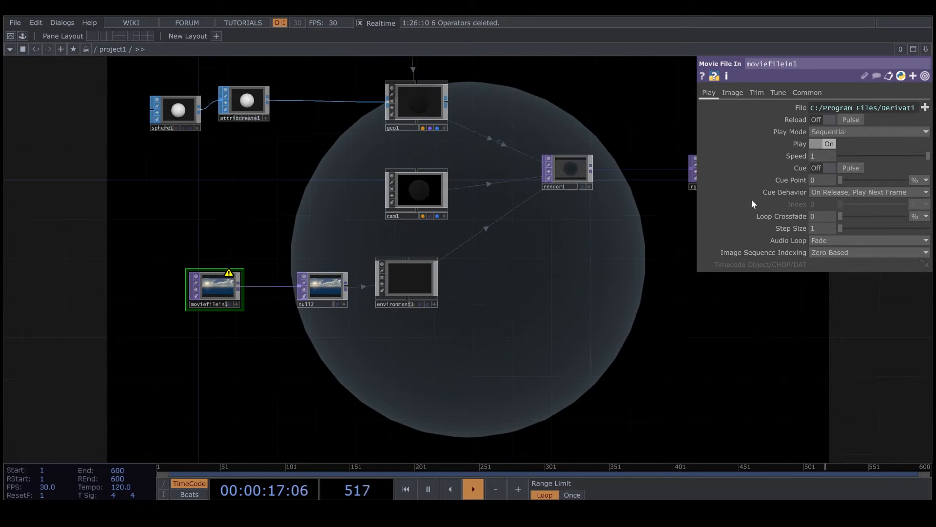
{"action": "left_click", "coordinate": [925, 76]}
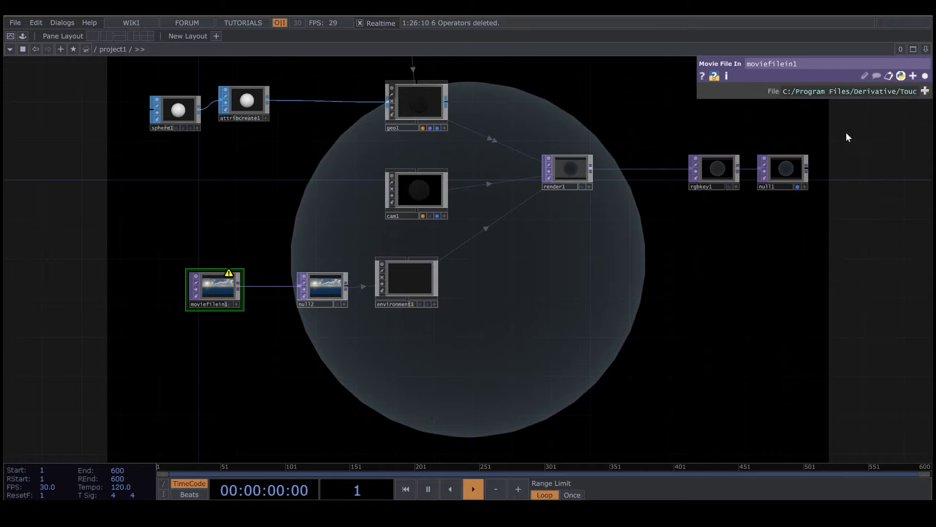
{"action": "key", "text": "h"}
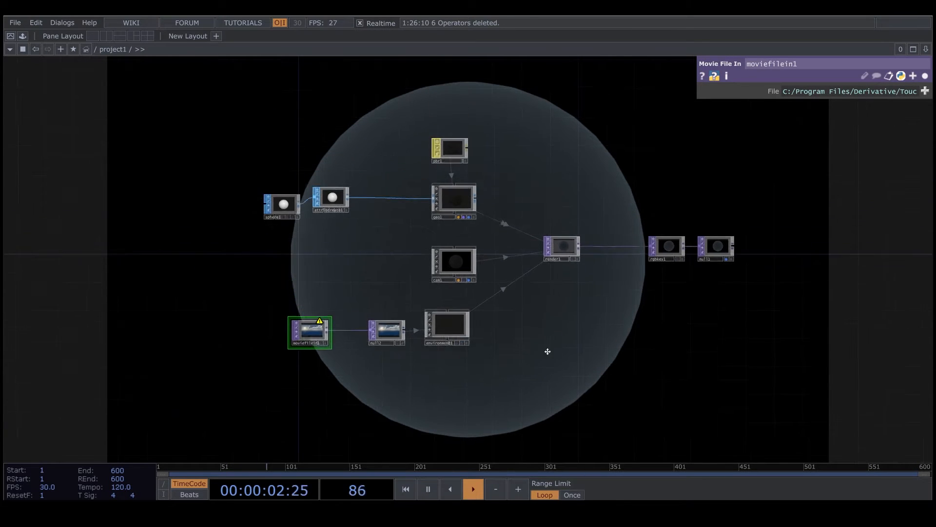
Step: Move moviefilein1 farther away from null2 and insert a Level TOP on the wire between them
{"action": "left_click_drag", "start_coordinate": [314, 369], "coordinate": [250, 369]}
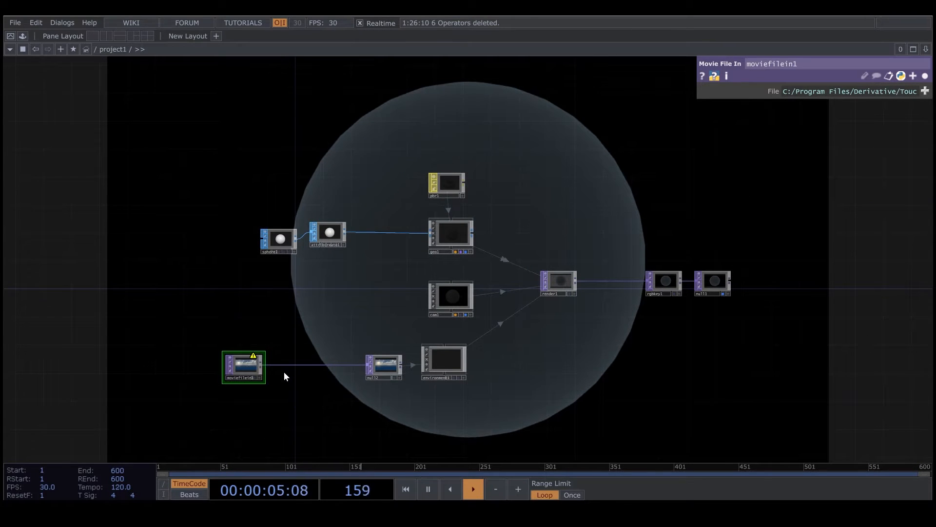
{"action": "right_click", "coordinate": [299, 363]}
{"action": "left_click", "coordinate": [318, 352]}
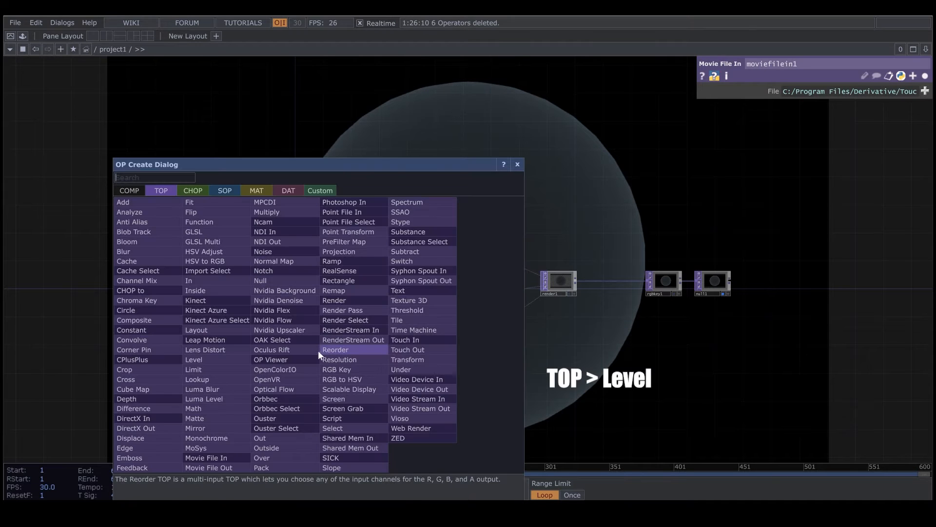
{"action": "type", "text": "l"}
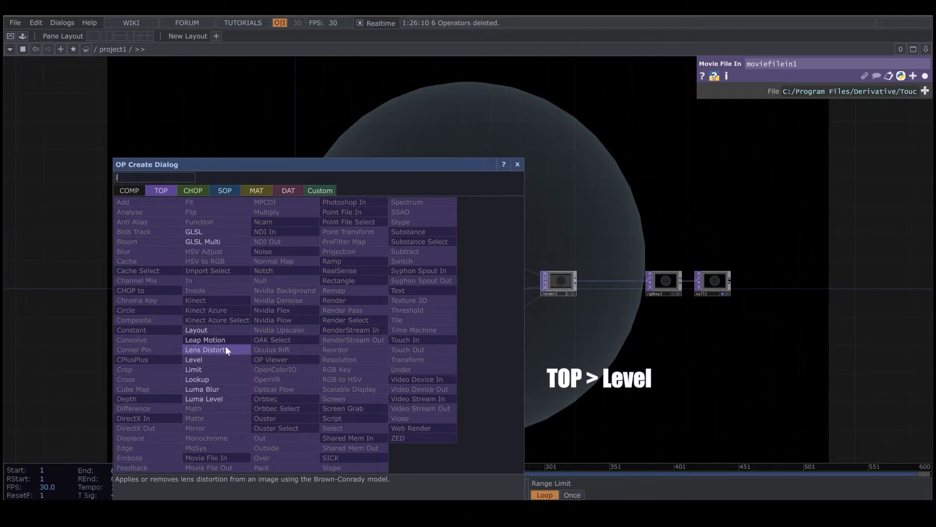
{"action": "left_click", "coordinate": [220, 360]}
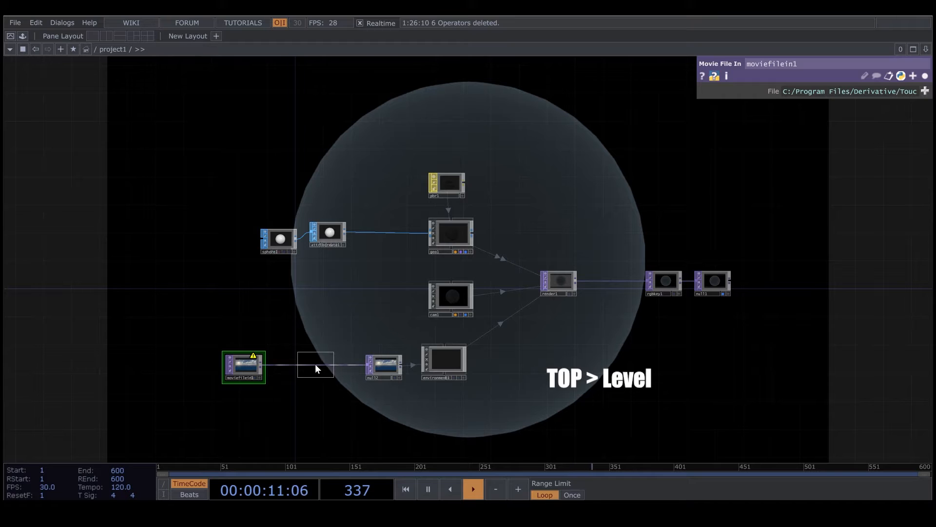
{"action": "left_click", "coordinate": [316, 363]}
Step: Set level1's Brightness 1 to 1.37, Gamma 1 to 1.43 and Contrast to 3.42, with only non-default parameters left showing
{"action": "left_click", "coordinate": [926, 76]}
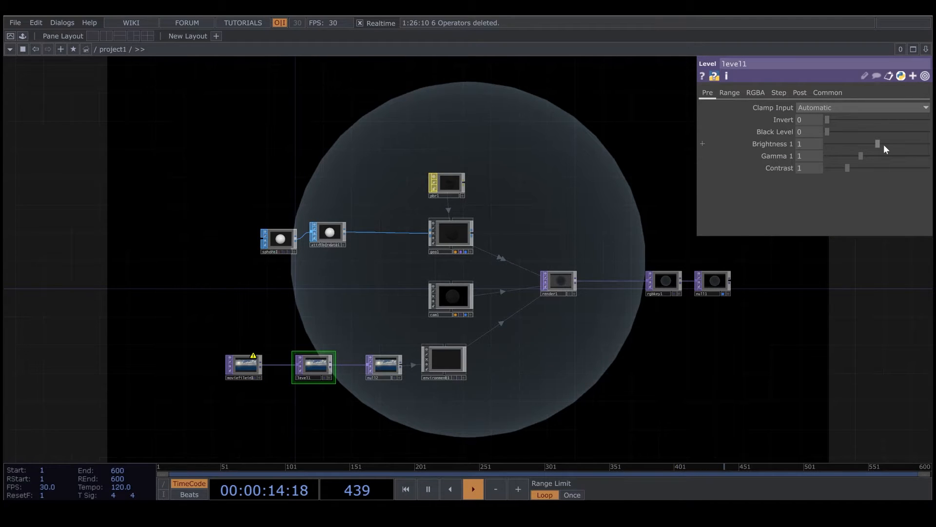
{"action": "left_click_drag", "start_coordinate": [883, 145], "coordinate": [891, 154]}
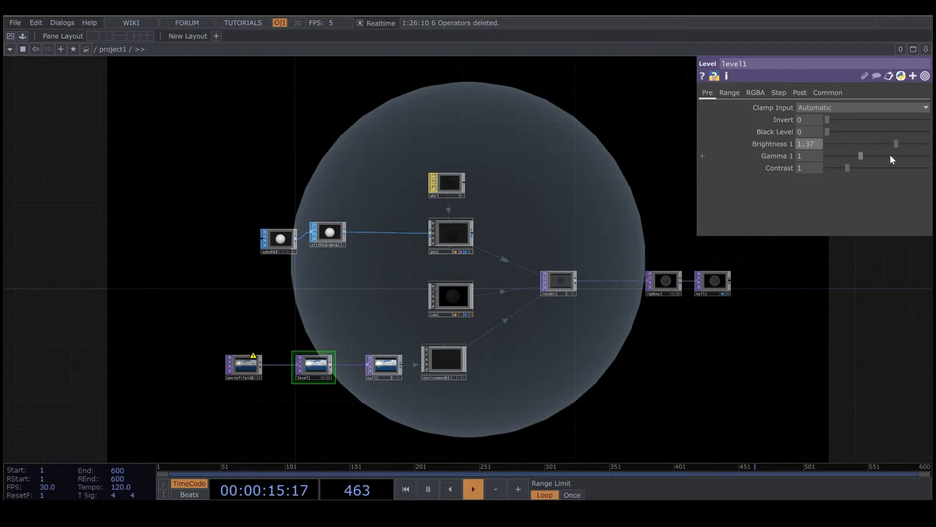
{"action": "left_click", "coordinate": [891, 155]}
{"action": "left_click", "coordinate": [876, 167]}
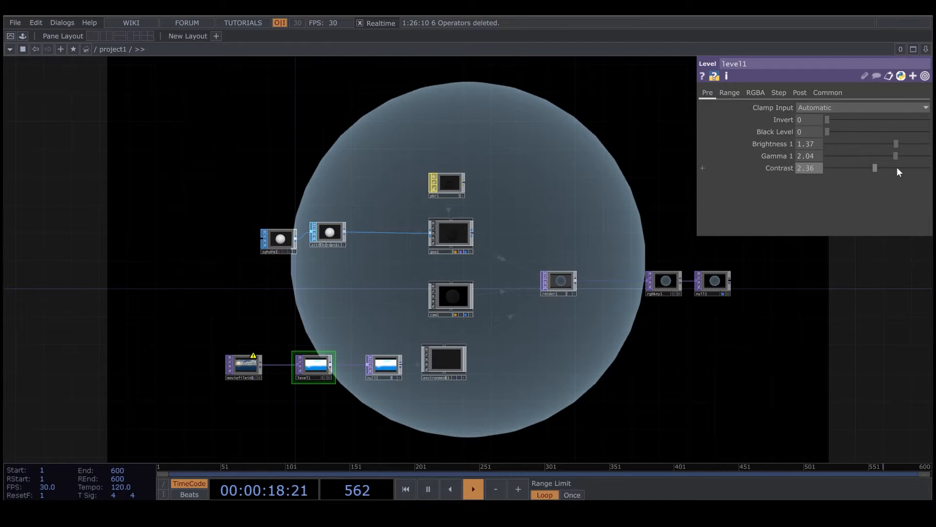
{"action": "left_click", "coordinate": [876, 154]}
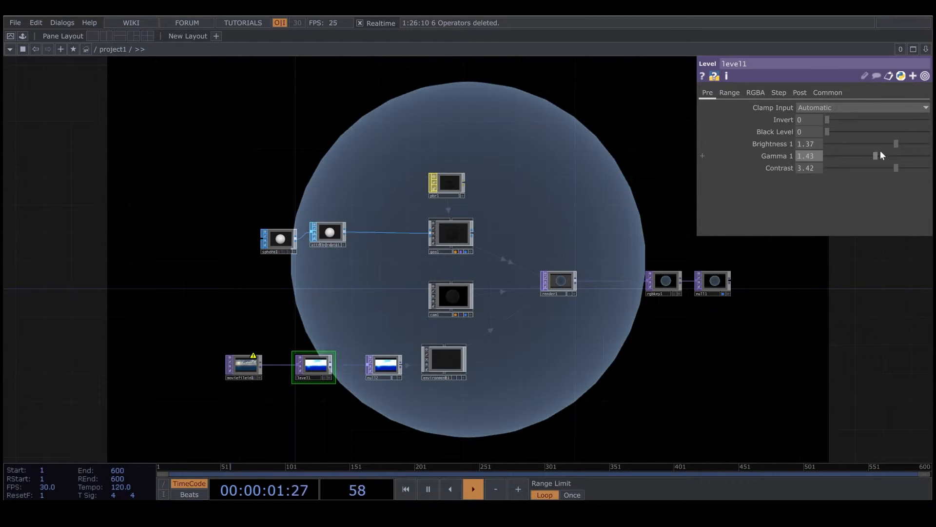
{"action": "left_click", "coordinate": [924, 76]}
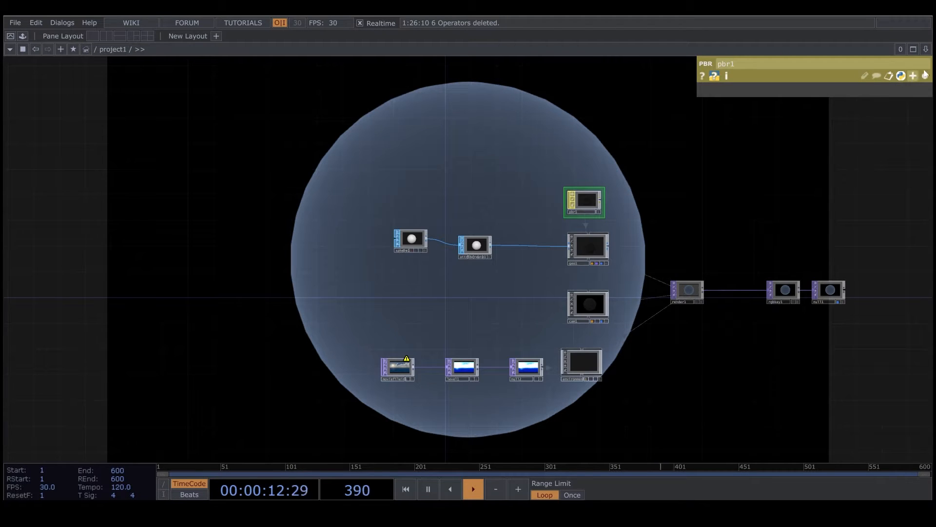
Step: Add a Substance TOP above pbr1 and assign it as the Substance TOP in that material's maps
{"action": "left_click", "coordinate": [925, 76]}
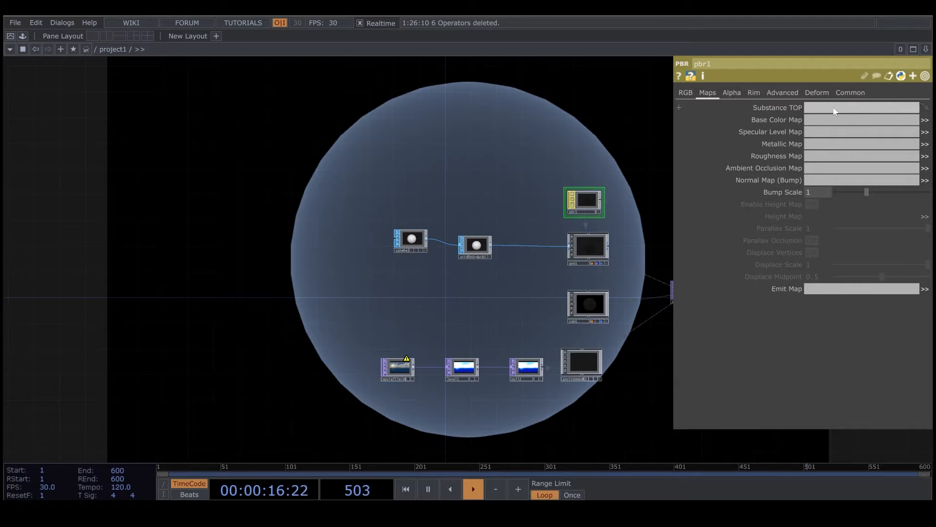
{"action": "scroll", "coordinate": [592, 208], "scroll_direction": "up", "scroll_amount": 3}
{"action": "key", "text": "Tab"}
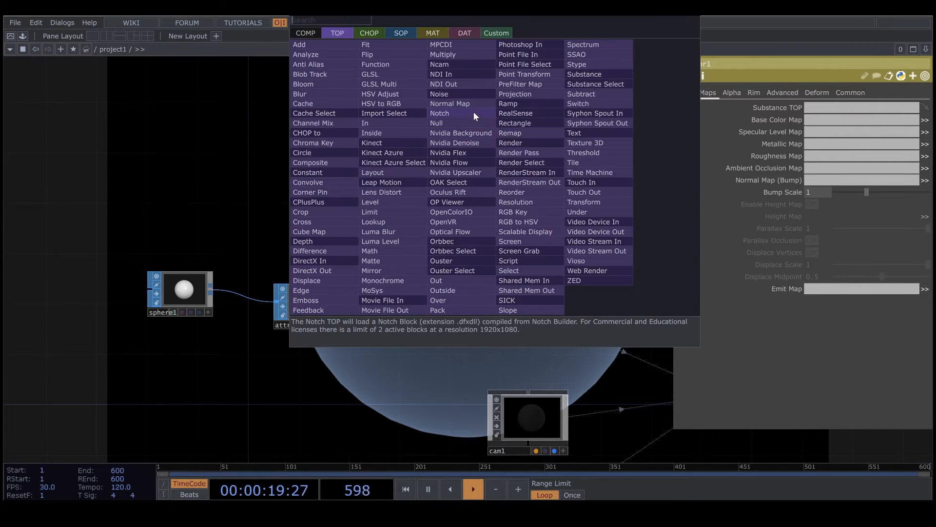
{"action": "left_click", "coordinate": [613, 75]}
{"action": "left_click", "coordinate": [494, 126]}
{"action": "left_click", "coordinate": [515, 208]}
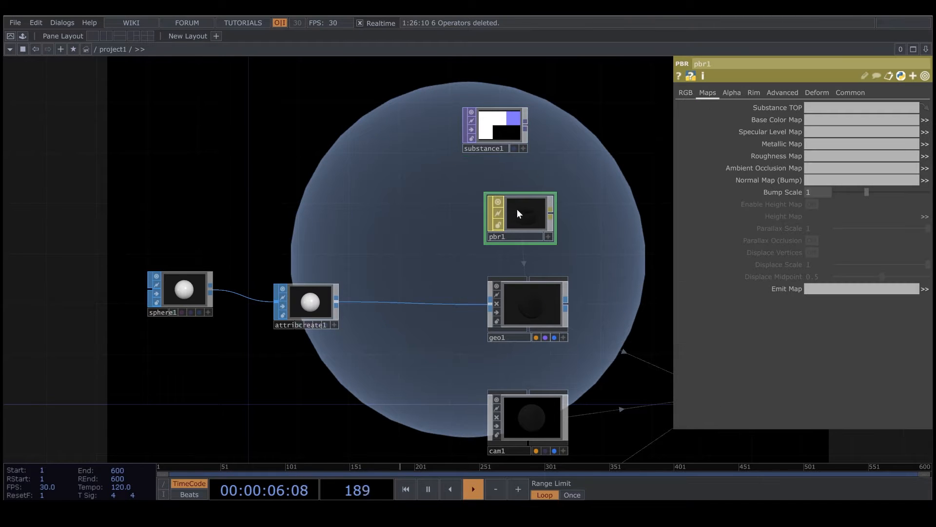
{"action": "left_click_drag", "start_coordinate": [501, 128], "coordinate": [844, 106]}
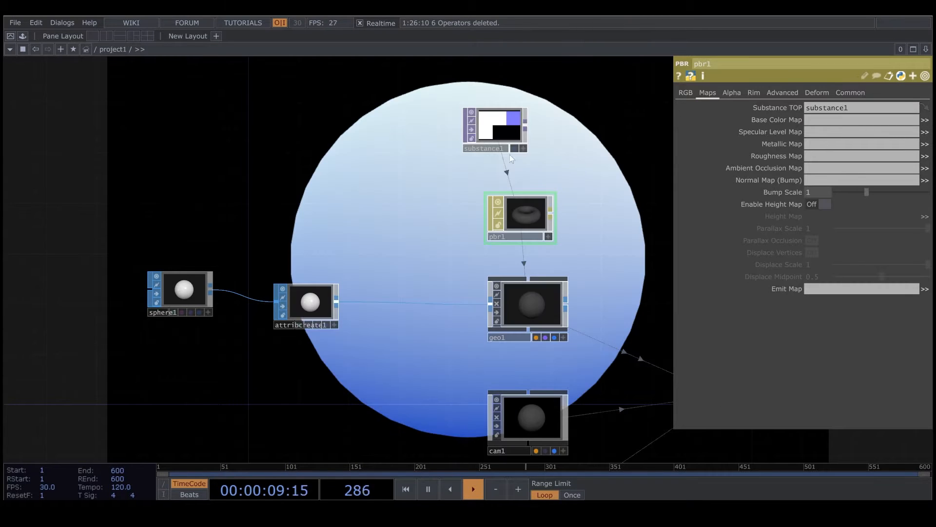
Step: Try the Concrete, Metal, Checkers and Wood graphs on substance1
{"action": "left_click", "coordinate": [493, 130]}
{"action": "left_click", "coordinate": [806, 147]}
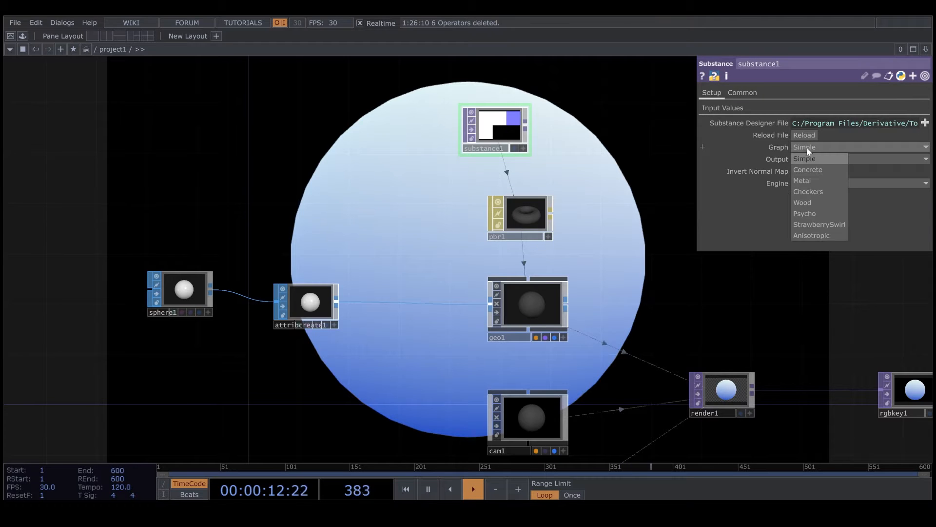
{"action": "left_click", "coordinate": [806, 170]}
{"action": "left_click", "coordinate": [821, 146]}
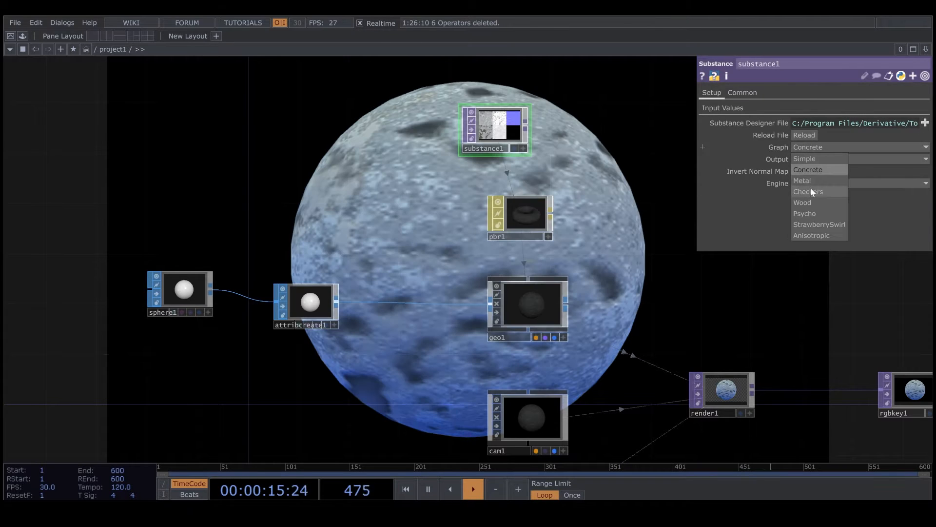
{"action": "left_click", "coordinate": [809, 180]}
{"action": "left_click", "coordinate": [820, 147]}
{"action": "left_click", "coordinate": [809, 191]}
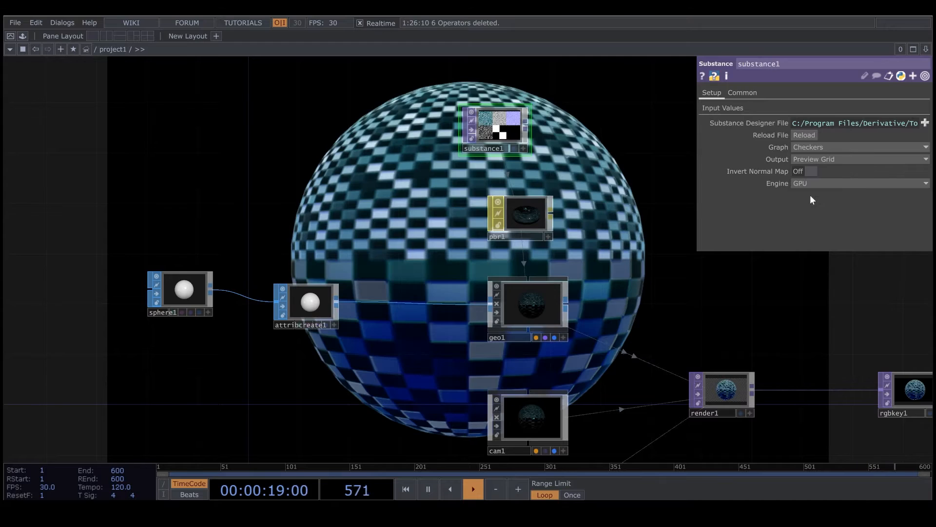
{"action": "left_click", "coordinate": [842, 148]}
{"action": "left_click", "coordinate": [821, 201]}
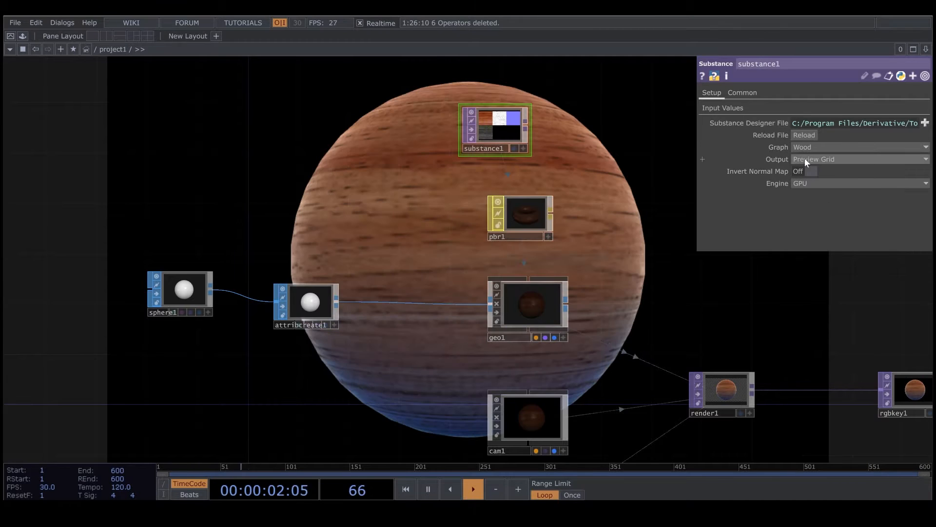
Step: Delete substance1 and clear the Substance TOP reference from pbr1's maps
{"action": "key", "text": "Delete"}
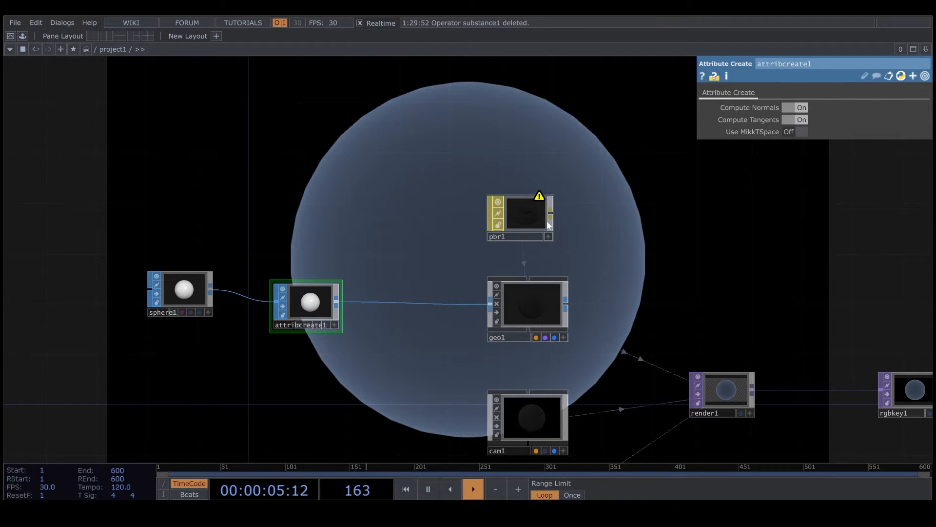
{"action": "left_click", "coordinate": [508, 227]}
{"action": "left_click_drag", "start_coordinate": [849, 107], "coordinate": [759, 111]}
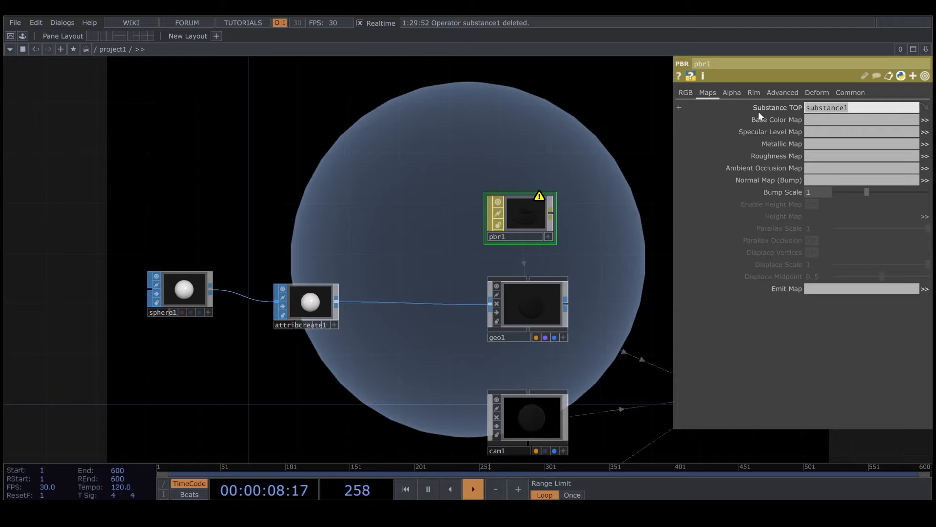
{"action": "key", "text": "BackSpace"}
{"action": "key", "text": "Return"}
Step: Turn off the background display of null1, the last operator in the render chain
{"action": "left_click_drag", "start_coordinate": [376, 207], "coordinate": [456, 230]}
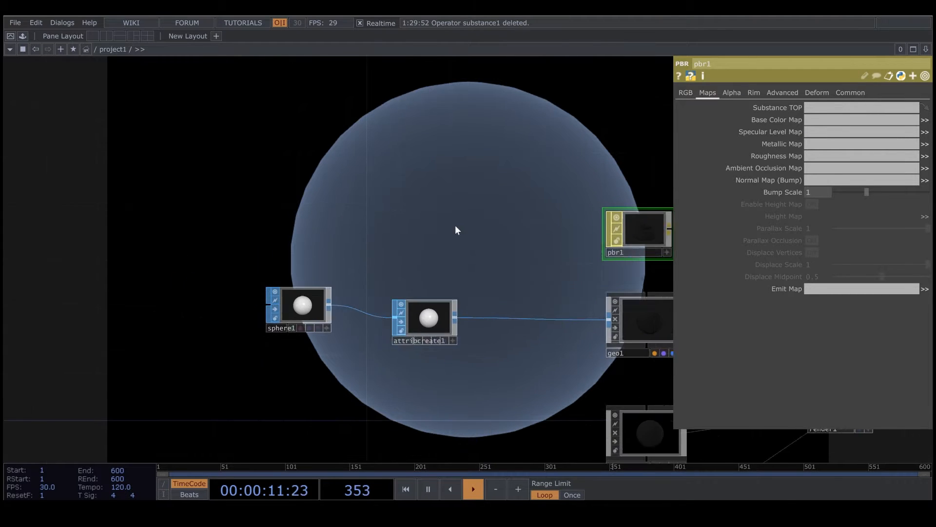
{"action": "scroll", "coordinate": [284, 207], "scroll_direction": "down", "scroll_amount": 3}
{"action": "left_click_drag", "start_coordinate": [551, 363], "coordinate": [369, 339]}
{"action": "left_click", "coordinate": [543, 298]}
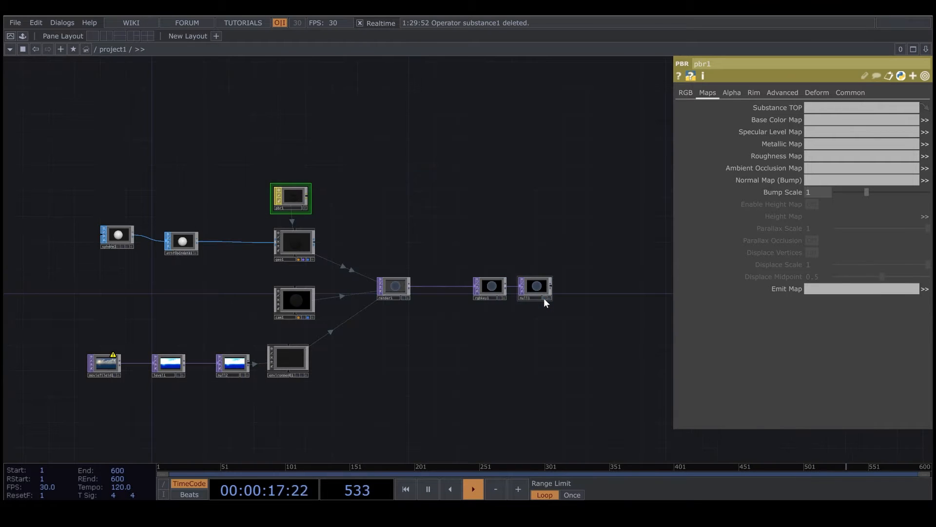
Step: Add a Noise TOP in the empty network area above and to the left of the sphere operators
{"action": "left_click_drag", "start_coordinate": [228, 174], "coordinate": [442, 224]}
{"action": "left_click_drag", "start_coordinate": [166, 226], "coordinate": [318, 243]}
{"action": "left_click_drag", "start_coordinate": [288, 172], "coordinate": [268, 189]}
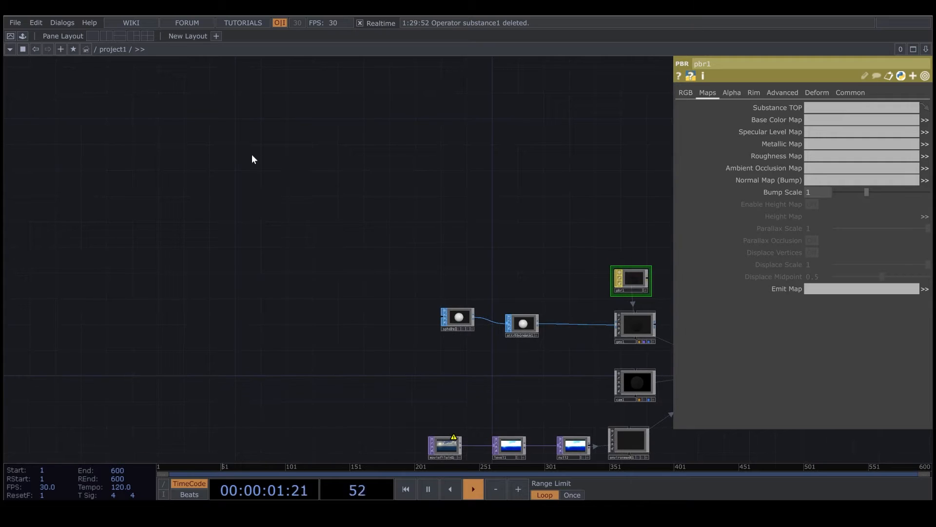
{"action": "key", "text": "Tab"}
{"action": "type", "text": "n"}
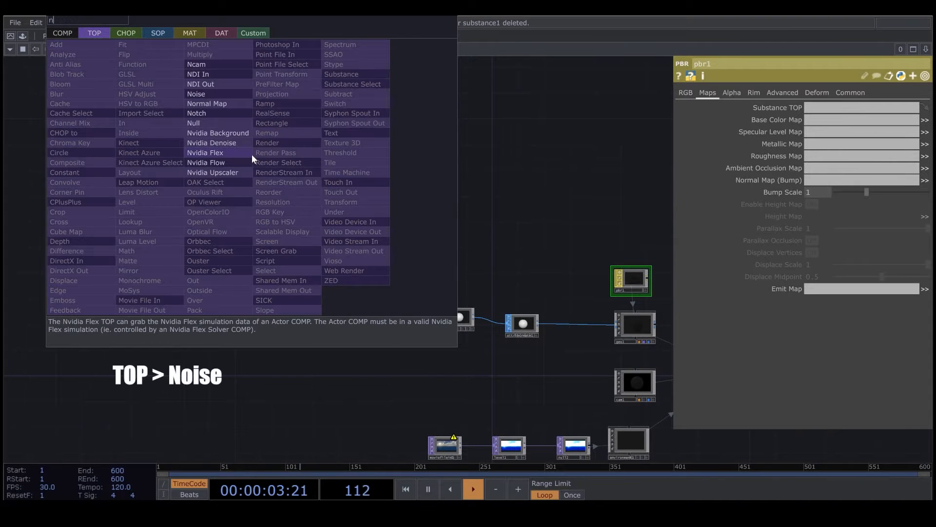
{"action": "left_click", "coordinate": [226, 93]}
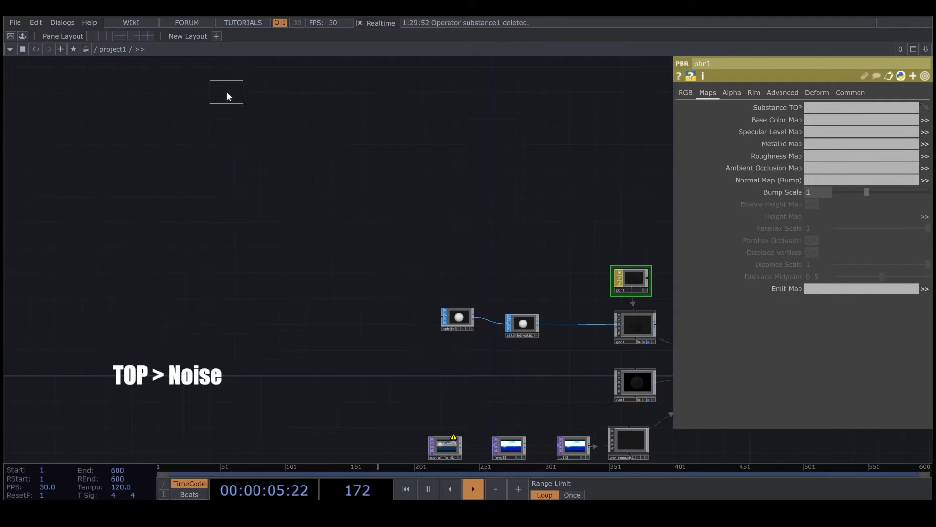
{"action": "left_click", "coordinate": [259, 166]}
{"action": "scroll", "coordinate": [258, 163], "scroll_direction": "up", "scroll_amount": 6}
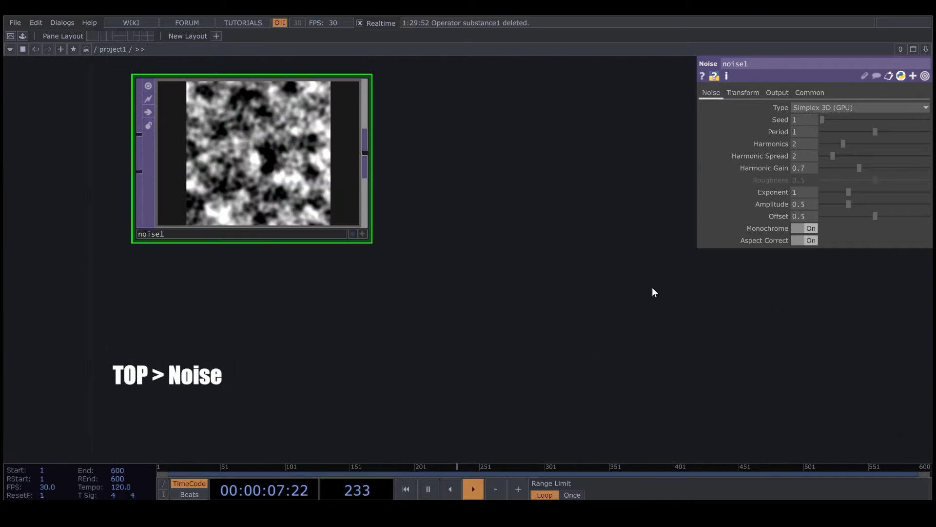
Step: Set the resolution of noise1 to 1024 by 1024
{"action": "left_click", "coordinate": [809, 93]}
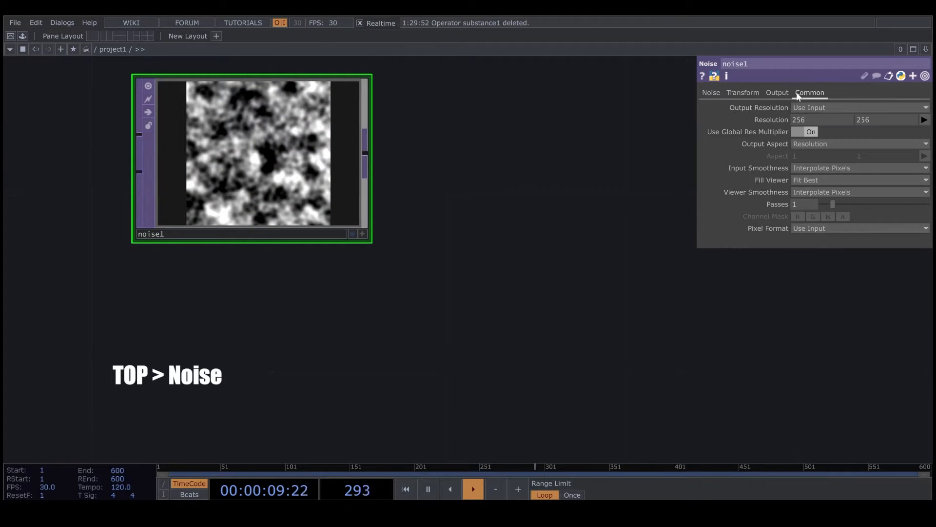
{"action": "left_click_drag", "start_coordinate": [807, 118], "coordinate": [785, 116]}
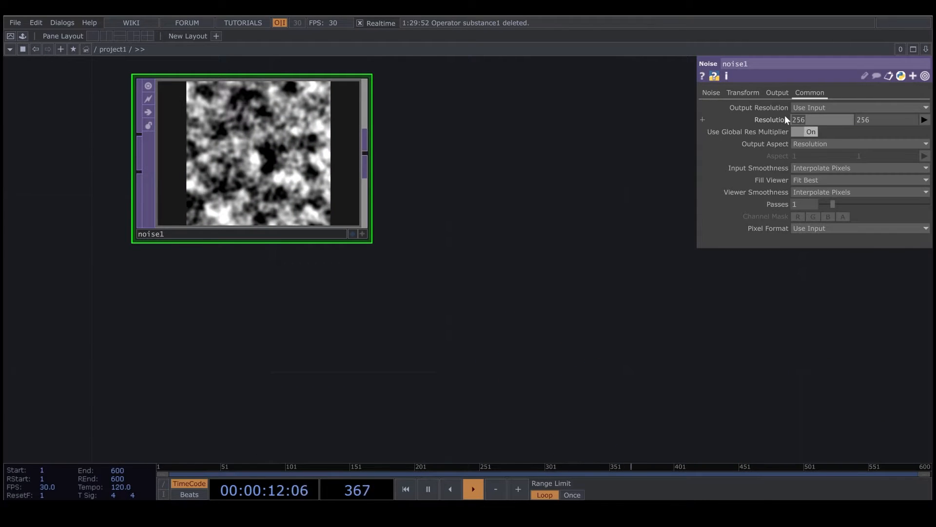
{"action": "type", "text": "128"}
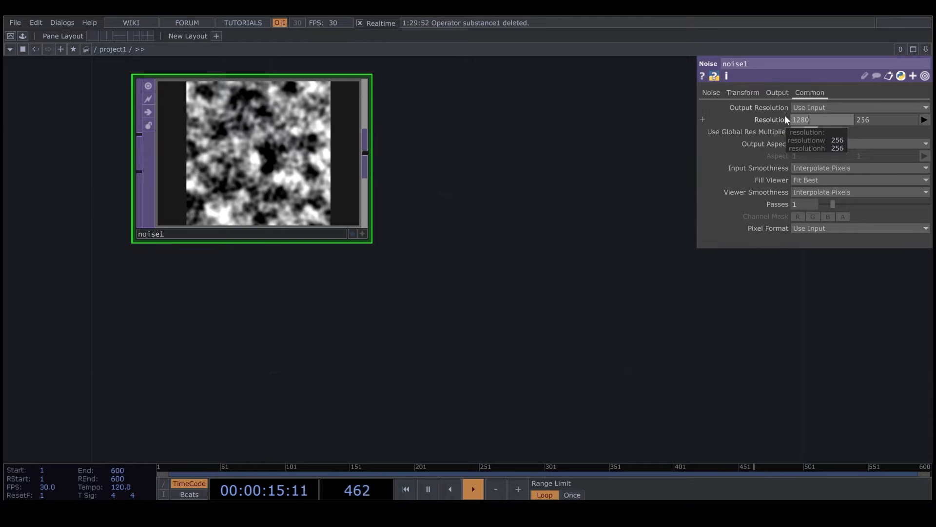
{"action": "type", "text": "0"}
{"action": "key", "text": "Return"}
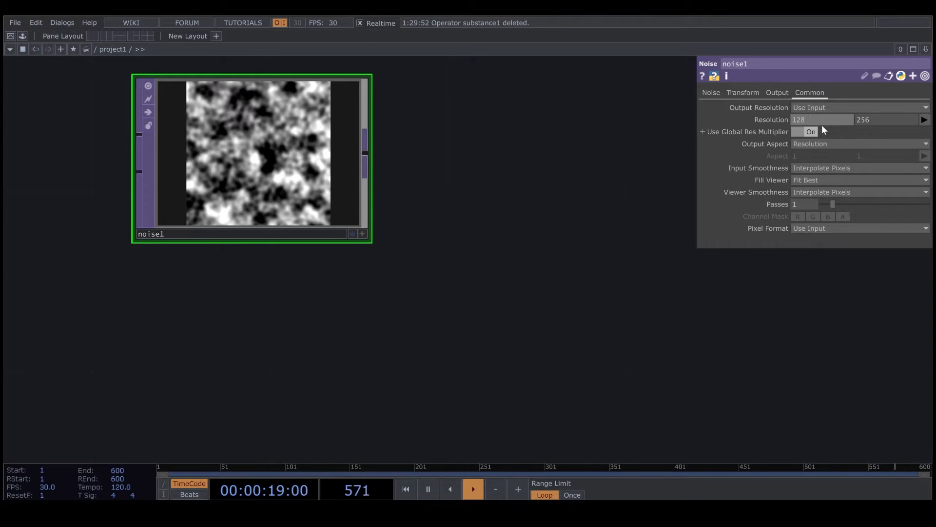
{"action": "type", "text": "024"}
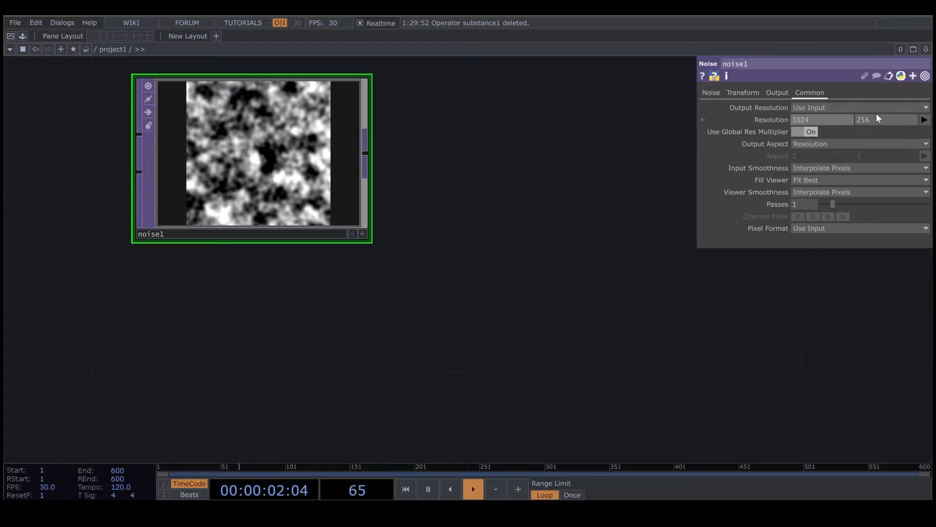
{"action": "key", "text": "Tab"}
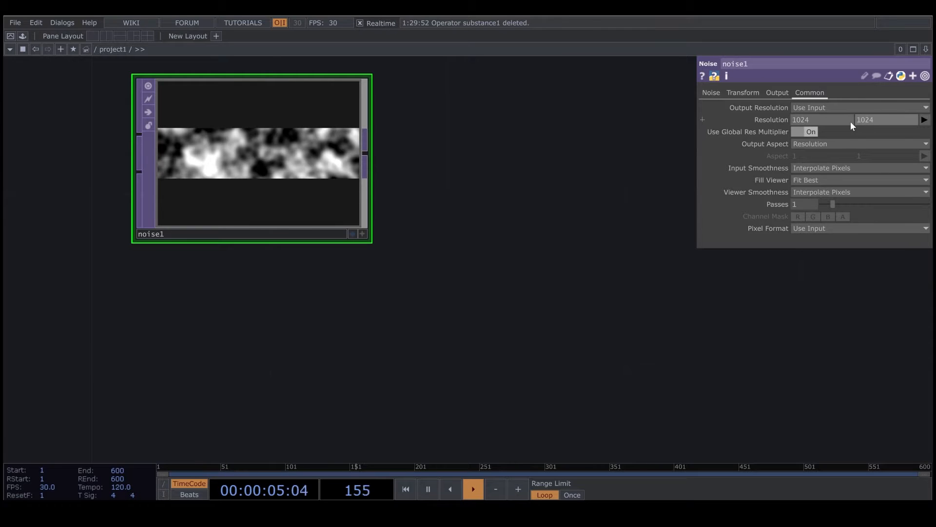
{"action": "key", "text": "Return"}
Step: Animate the X translation of noise1 with the expression absTime. seconds
{"action": "scroll", "coordinate": [385, 146], "scroll_direction": "down", "scroll_amount": 3}
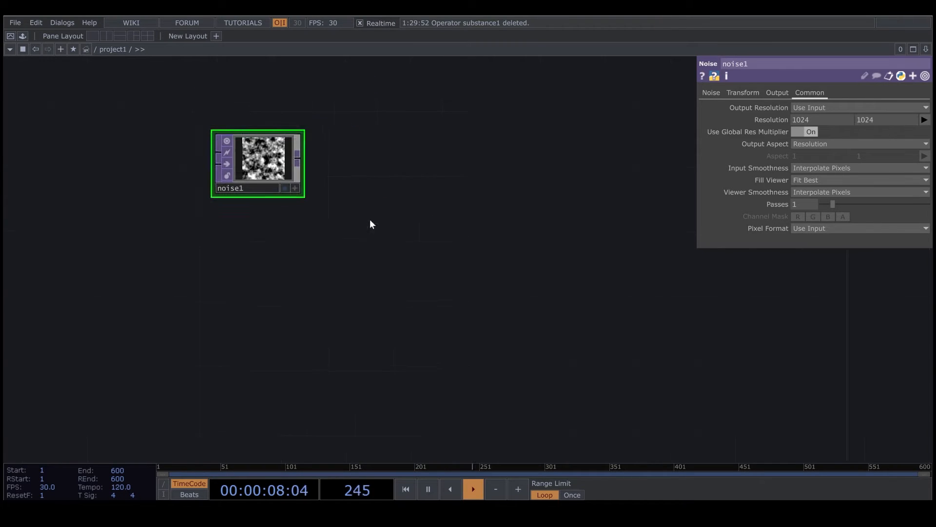
{"action": "left_click_drag", "start_coordinate": [372, 224], "coordinate": [365, 225]}
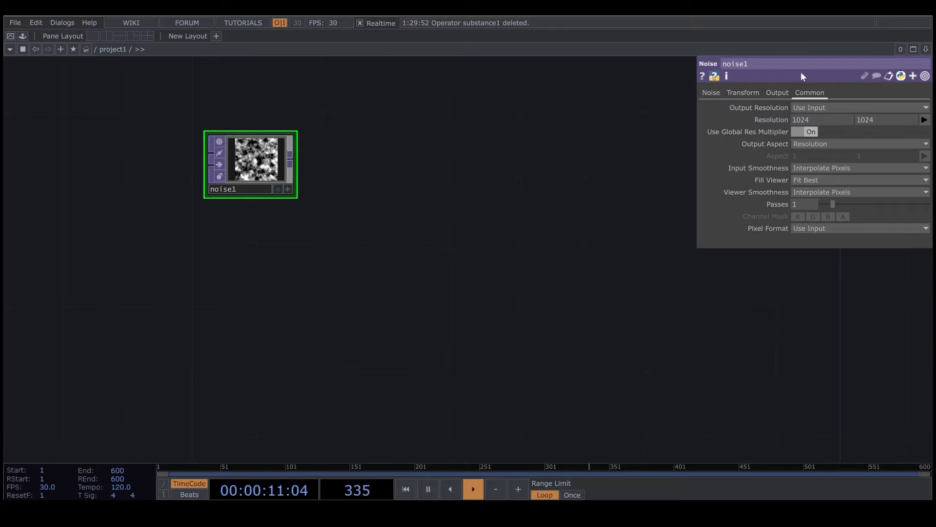
{"action": "left_click", "coordinate": [749, 91]}
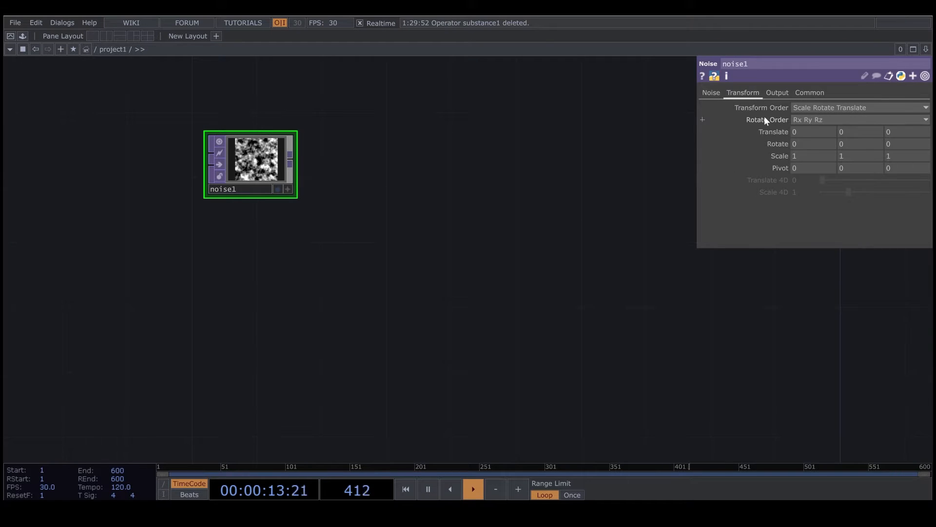
{"action": "left_click", "coordinate": [772, 129]}
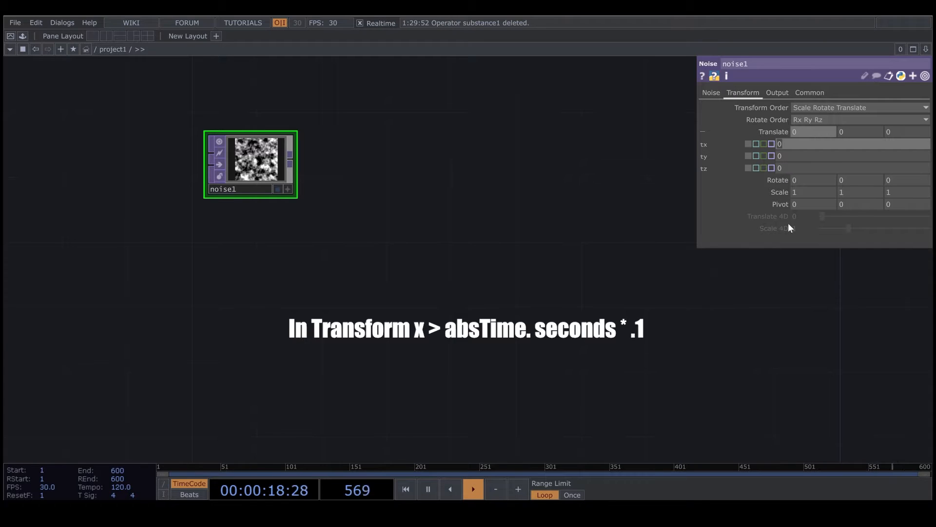
{"action": "type", "text": "absTime"}
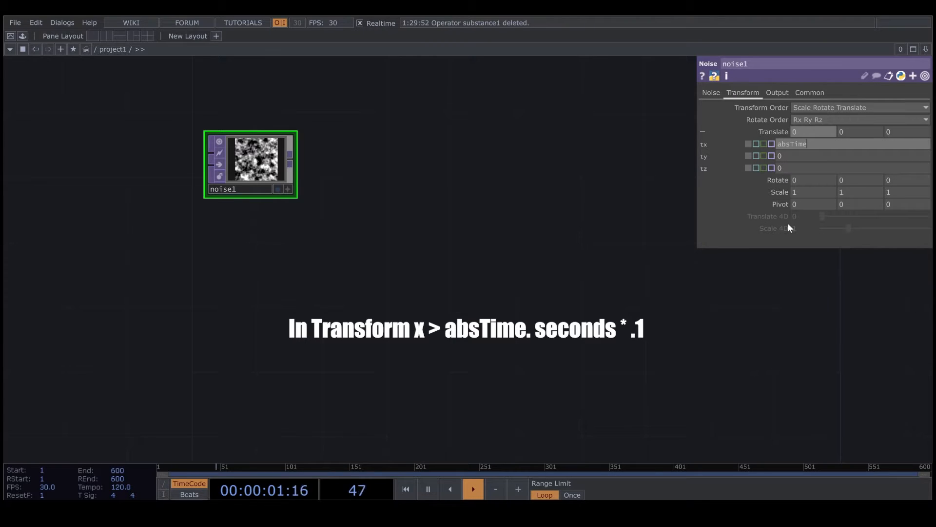
{"action": "type", "text": ". seconds"}
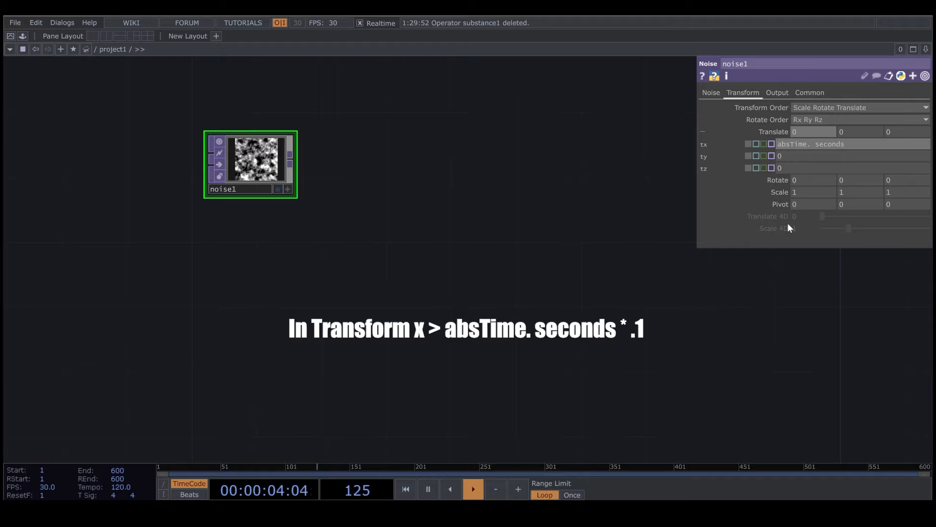
{"action": "key", "text": "Return"}
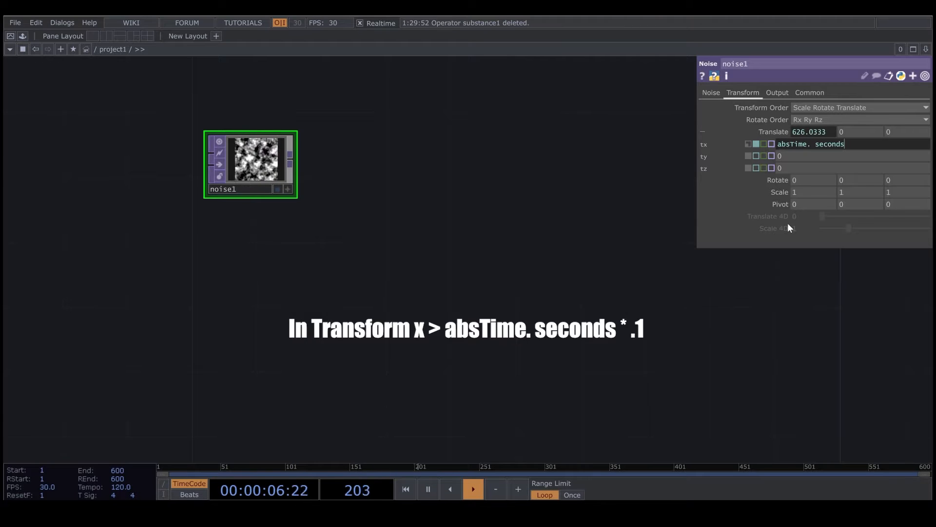
Step: Slow the noise movement by multiplying noise1's X translation expression by .3
{"action": "scroll", "coordinate": [289, 157], "scroll_direction": "up", "scroll_amount": 5}
{"action": "left_click_drag", "start_coordinate": [356, 180], "coordinate": [465, 221]}
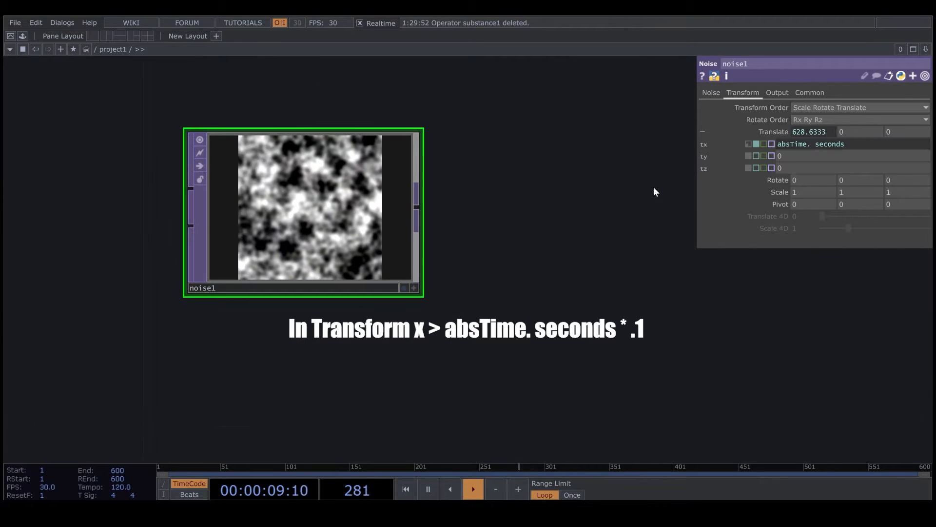
{"action": "left_click", "coordinate": [861, 148]}
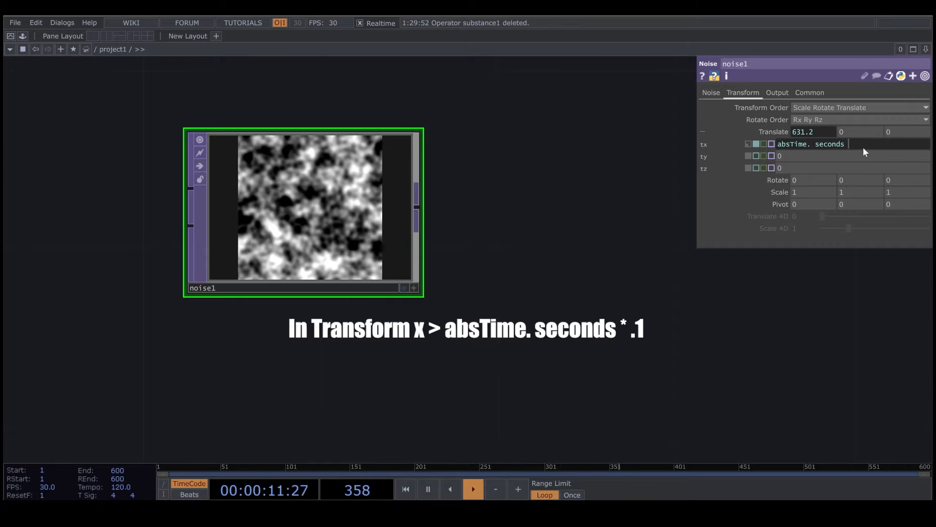
{"action": "type", "text": "*"}
{"action": "type", "text": "3"}
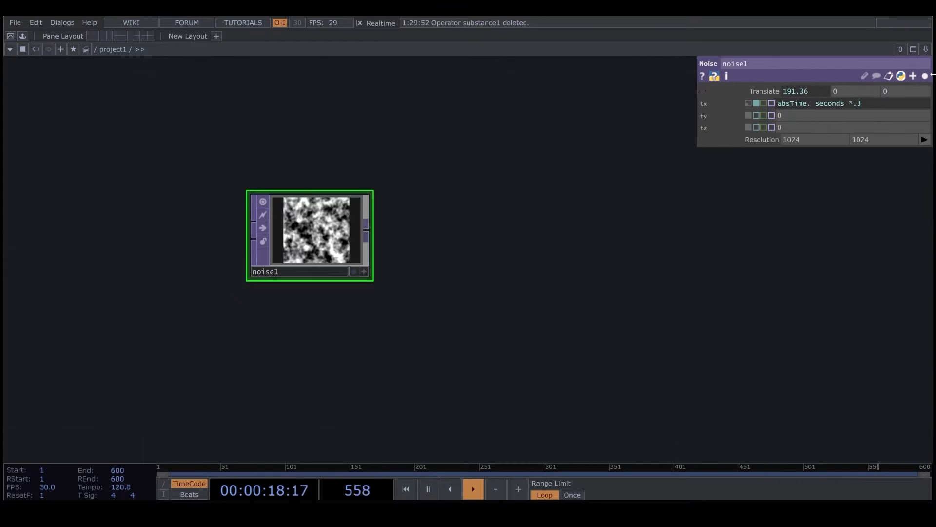
Step: Set noise1's period to 0.75, turn Monochrome off, and show only its non-default parameters
{"action": "mouse_move", "coordinate": [752, 158]}
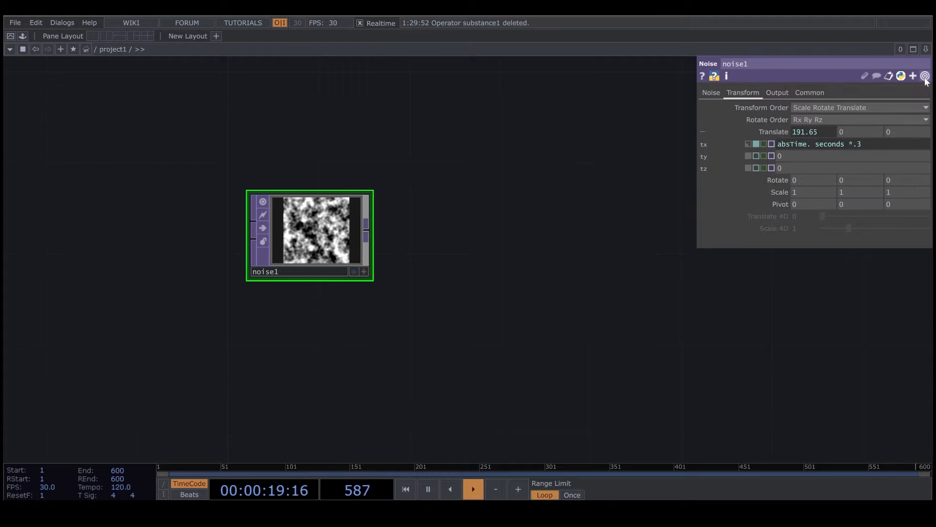
{"action": "left_click", "coordinate": [712, 94]}
{"action": "mouse_move", "coordinate": [848, 133]}
{"action": "left_mouse_down"}
{"action": "mouse_move", "coordinate": [830, 128]}
{"action": "mouse_move", "coordinate": [861, 133]}
{"action": "left_mouse_up"}
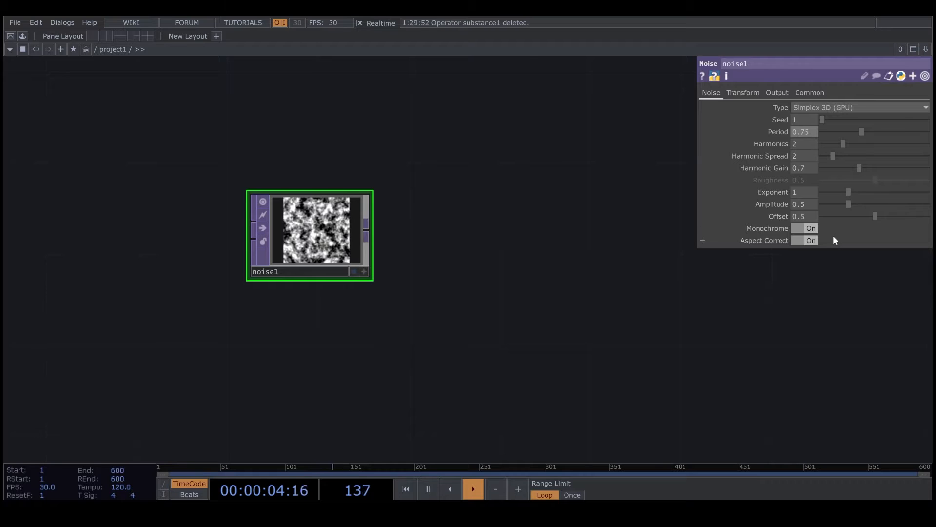
{"action": "left_click", "coordinate": [812, 228]}
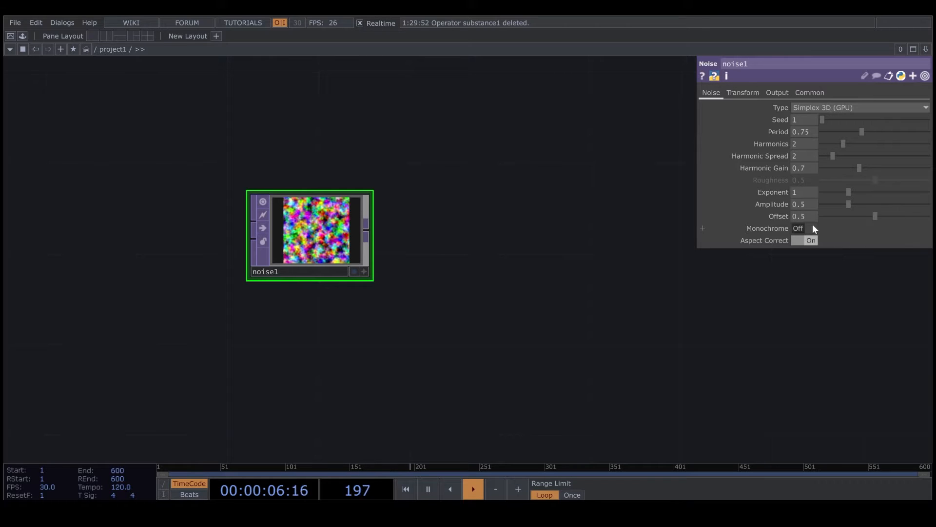
{"action": "scroll", "coordinate": [364, 278], "scroll_direction": "up", "scroll_amount": 4}
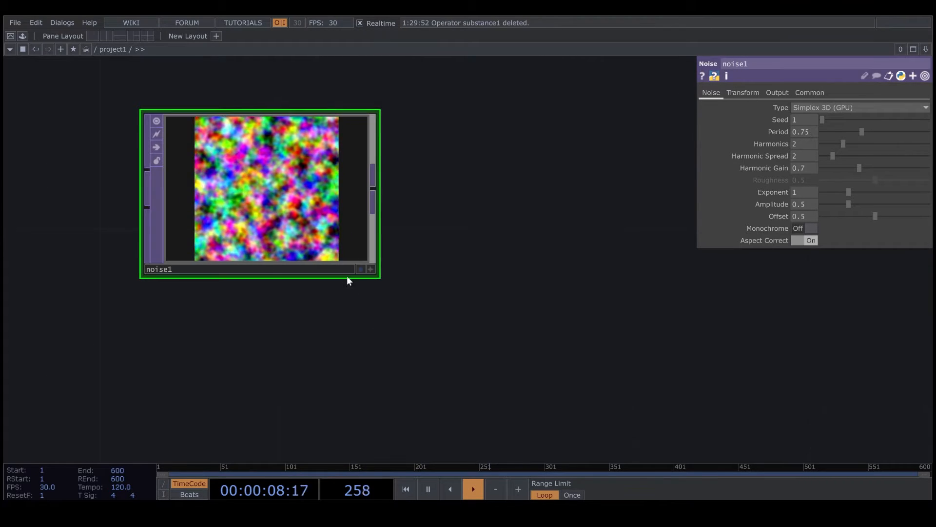
{"action": "scroll", "coordinate": [347, 276], "scroll_direction": "down", "scroll_amount": 4}
{"action": "left_click", "coordinate": [926, 76]}
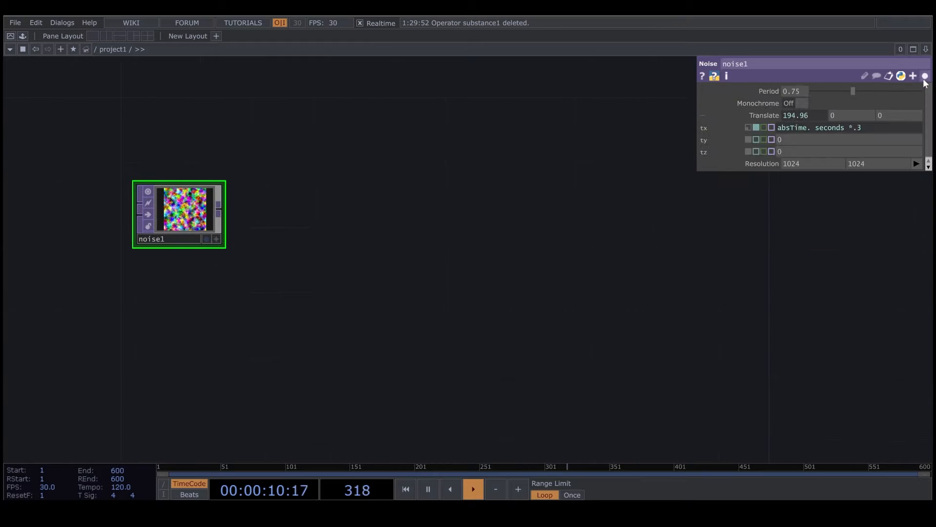
Step: Append a Feedback TOP to noise1, placed above and to its right, and connect a Level TOP after it
{"action": "right_click", "coordinate": [219, 206]}
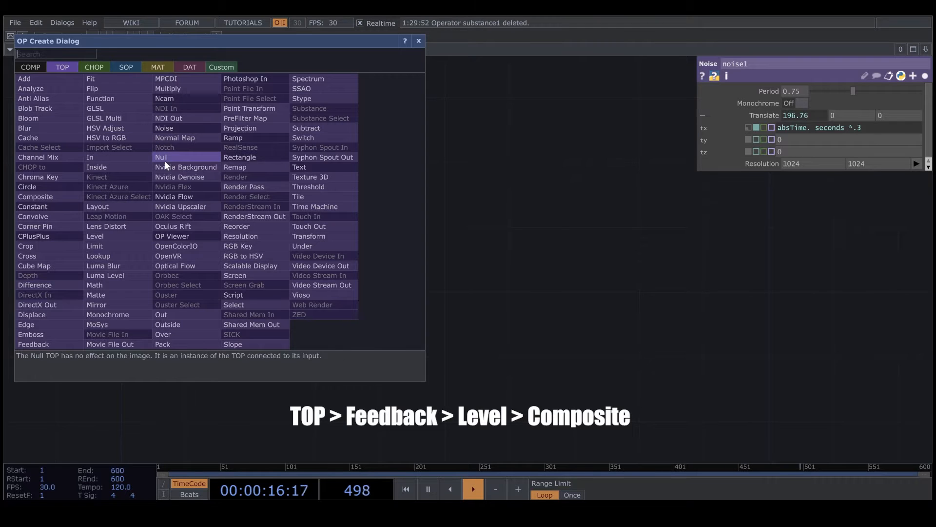
{"action": "type", "text": "f"}
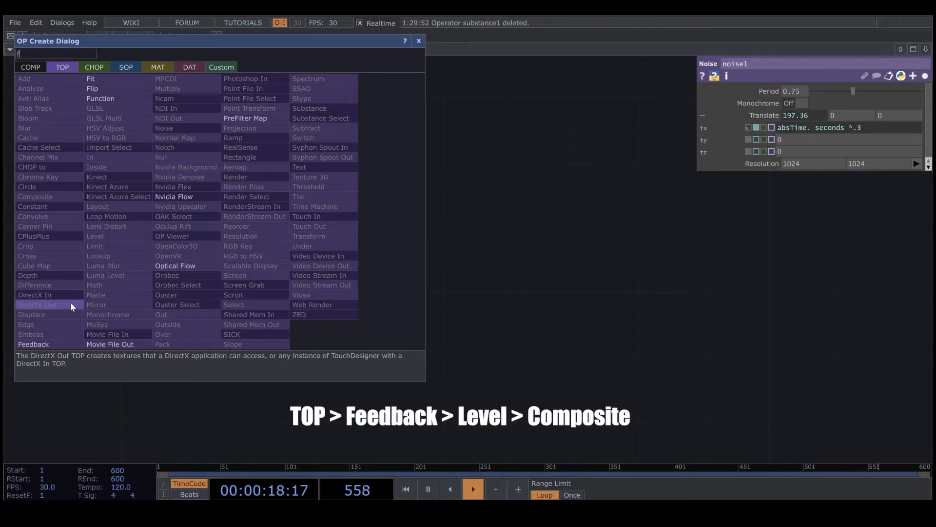
{"action": "left_click", "coordinate": [56, 343]}
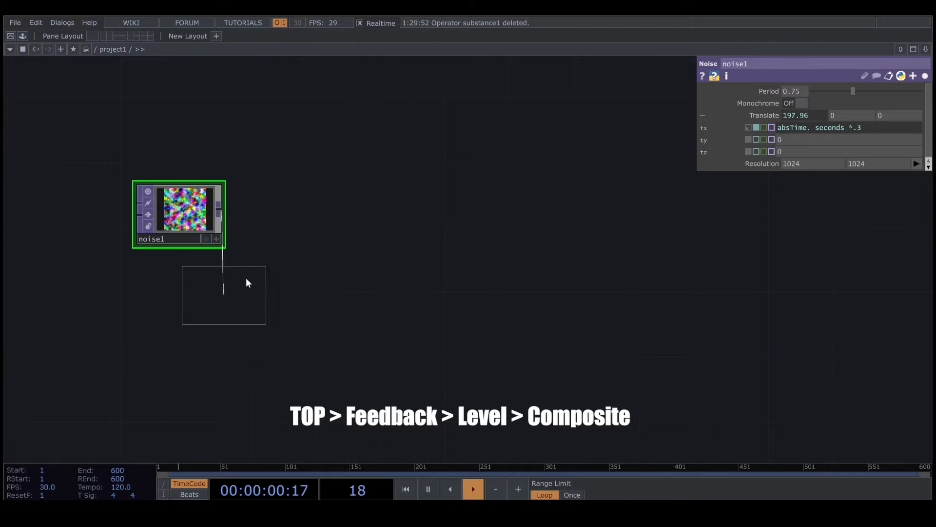
{"action": "left_click", "coordinate": [341, 132]}
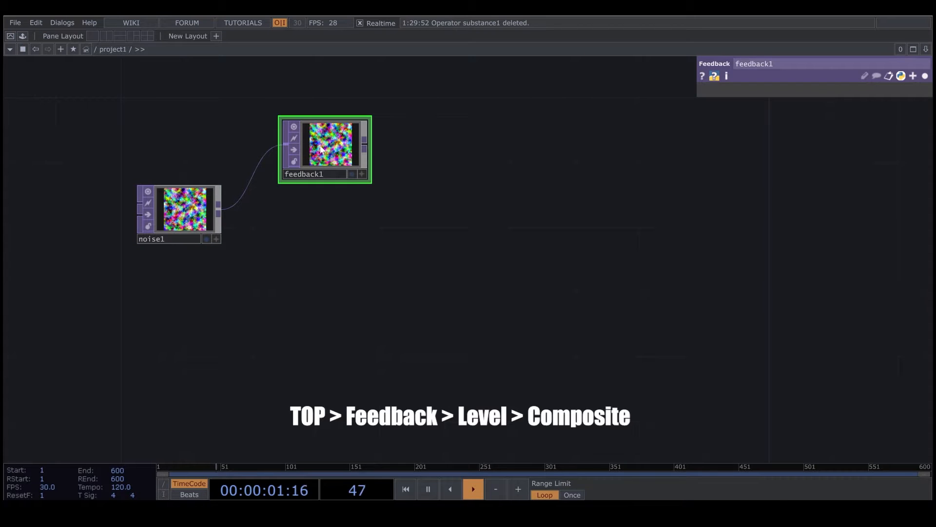
{"action": "right_click", "coordinate": [364, 143]}
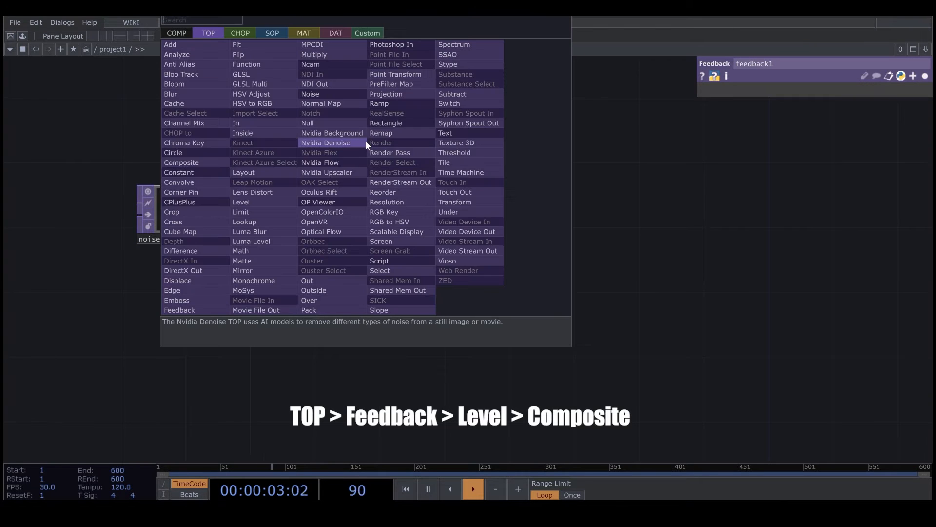
{"action": "left_click", "coordinate": [254, 202]}
{"action": "left_click", "coordinate": [455, 175]}
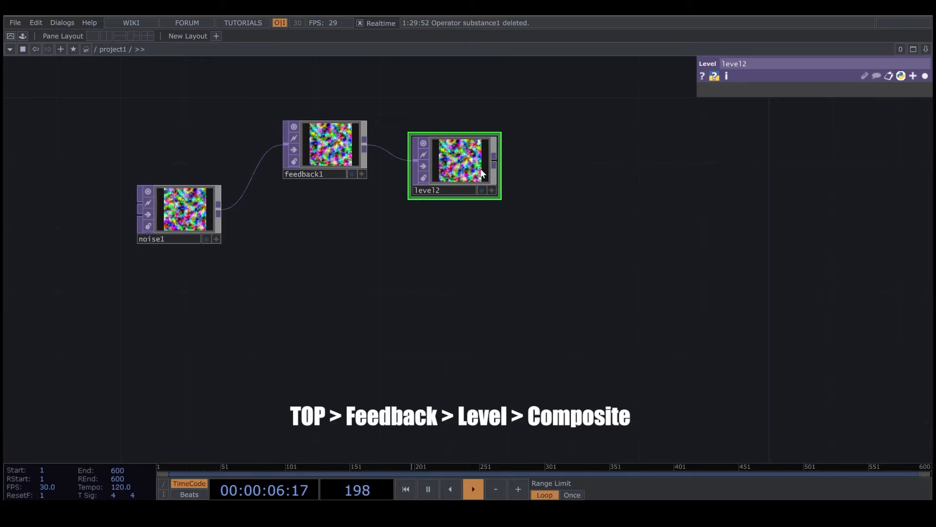
Step: Add a Composite TOP below level2 with level2 and noise1 as inputs, and make it feedback1's target
{"action": "right_click", "coordinate": [496, 163]}
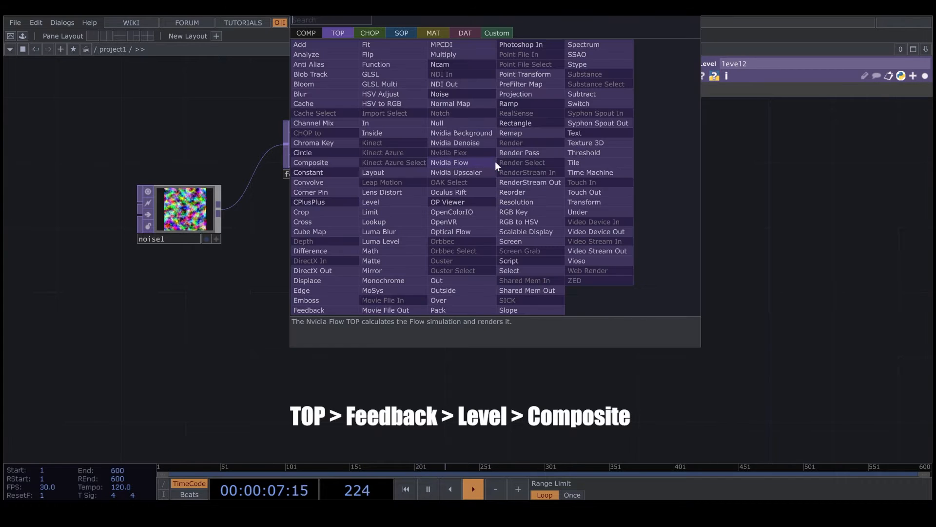
{"action": "left_click", "coordinate": [336, 162]}
{"action": "left_click", "coordinate": [535, 247]}
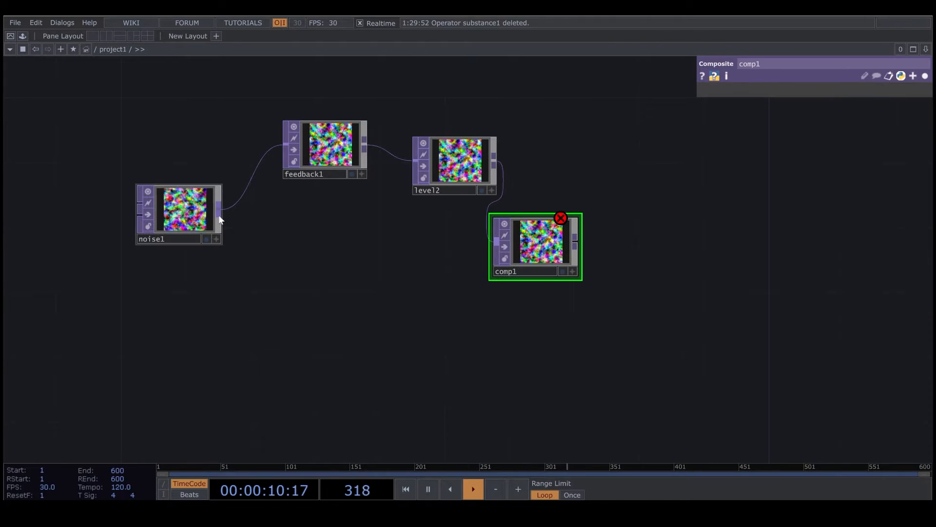
{"action": "left_click_drag", "start_coordinate": [223, 214], "coordinate": [499, 266]}
{"action": "left_click_drag", "start_coordinate": [542, 243], "coordinate": [342, 143]}
Step: Show all operator parameters again and set the operation of comp1 to Maximum
{"action": "left_click", "coordinate": [452, 154]}
{"action": "left_click", "coordinate": [925, 76]}
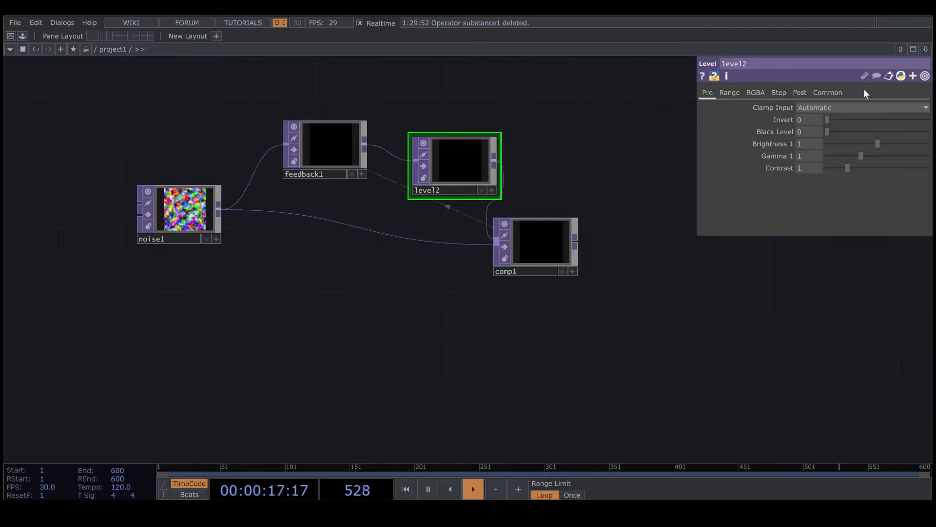
{"action": "left_click", "coordinate": [783, 92]}
{"action": "left_click", "coordinate": [549, 244]}
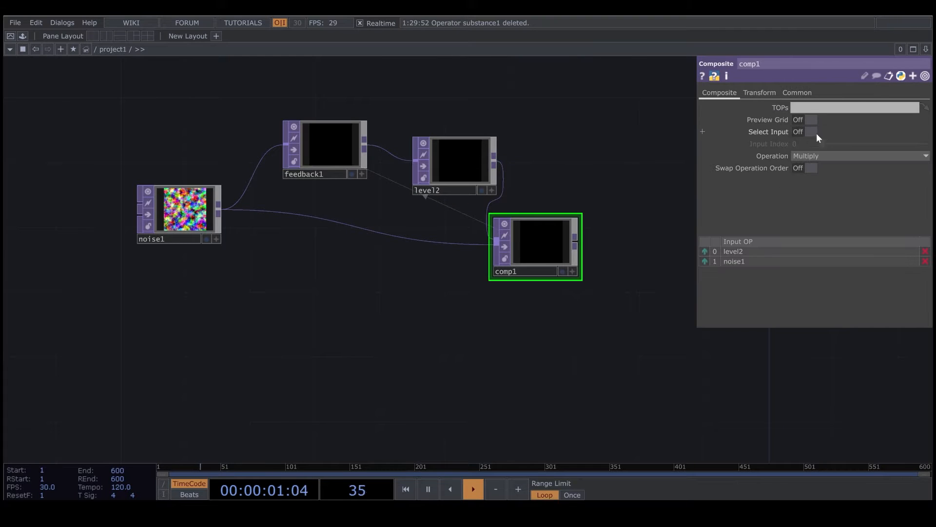
{"action": "left_click", "coordinate": [836, 156]}
{"action": "left_click", "coordinate": [885, 189]}
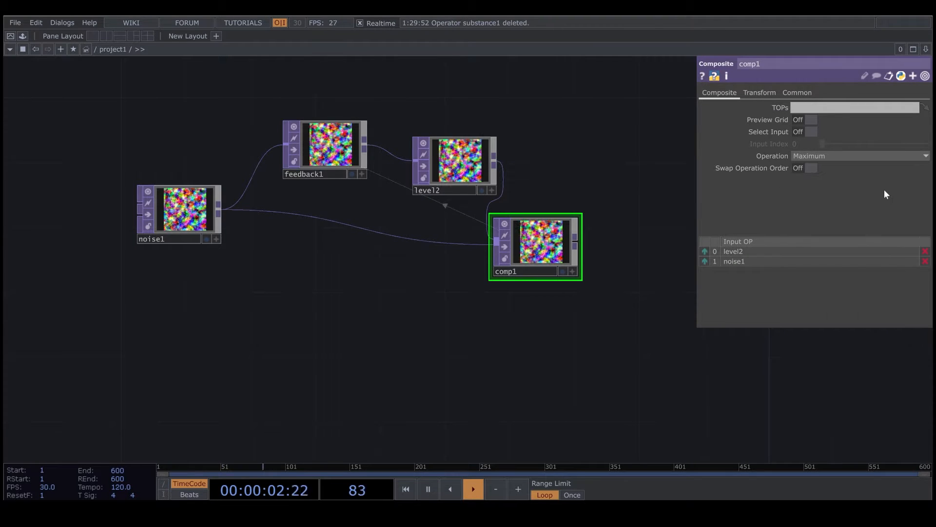
Step: Set the post opacity of level2 to .99
{"action": "left_click", "coordinate": [483, 168]}
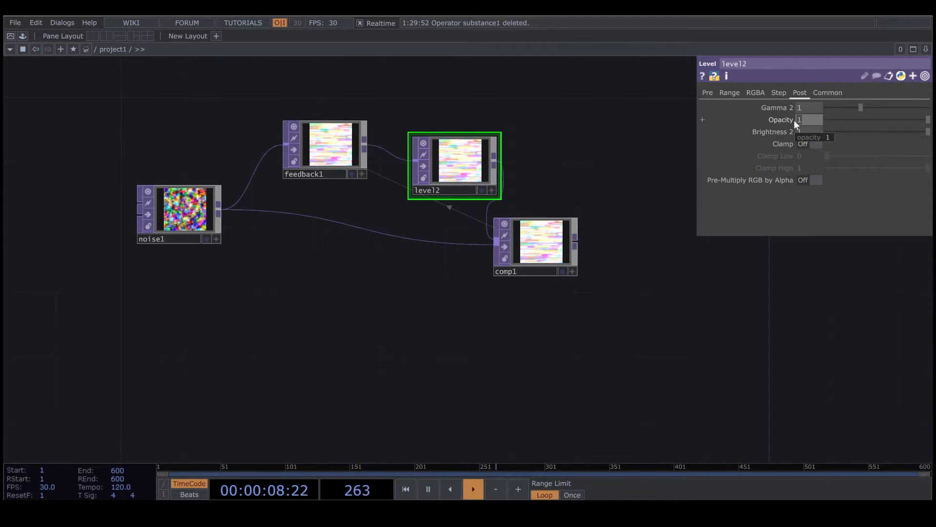
{"action": "type", "text": ".99"}
{"action": "key", "text": "Return"}
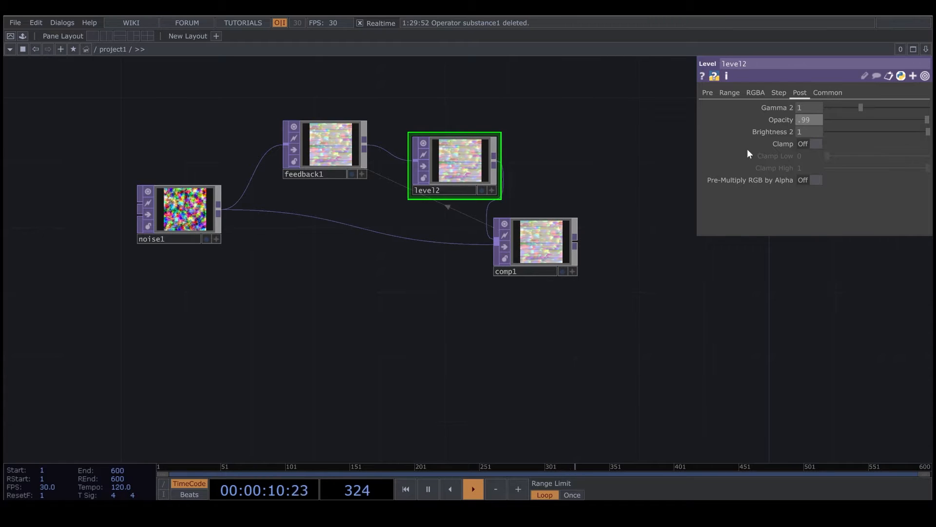
{"action": "scroll", "coordinate": [516, 161], "scroll_direction": "up", "scroll_amount": 5}
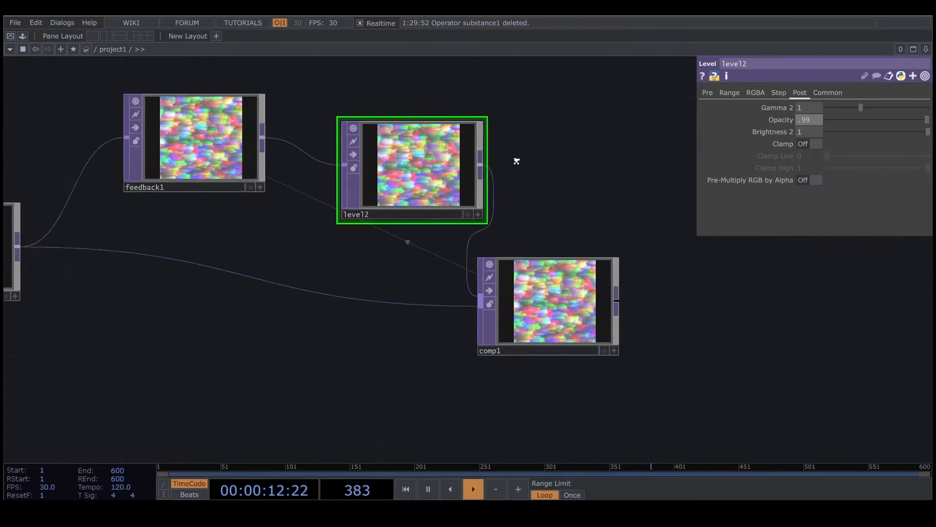
Step: Append a Displace TOP to the right of comp1 and connect comp1 to both of its inputs
{"action": "scroll", "coordinate": [516, 161], "scroll_direction": "down", "scroll_amount": 5}
{"action": "left_click_drag", "start_coordinate": [616, 307], "coordinate": [481, 271]}
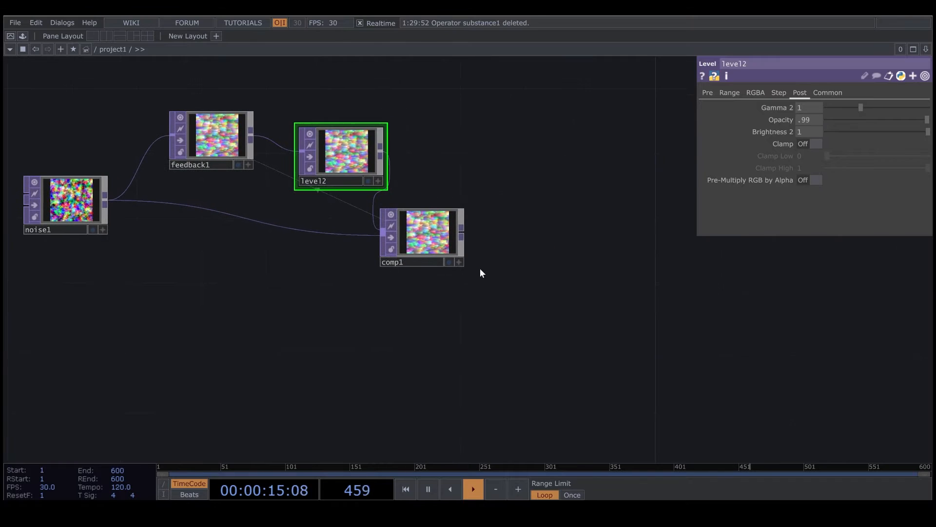
{"action": "right_click", "coordinate": [466, 235]}
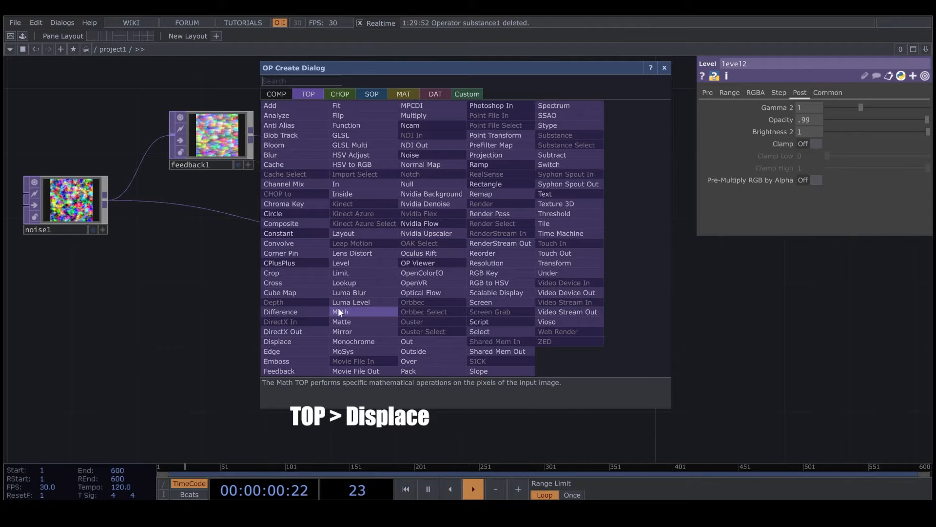
{"action": "left_click", "coordinate": [285, 343]}
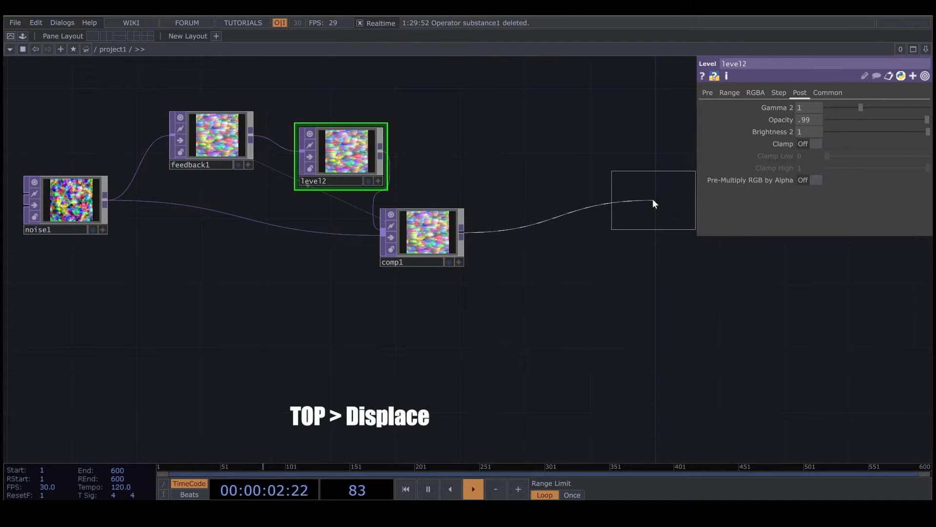
{"action": "left_click", "coordinate": [658, 220]}
{"action": "left_click_drag", "start_coordinate": [554, 304], "coordinate": [352, 274]}
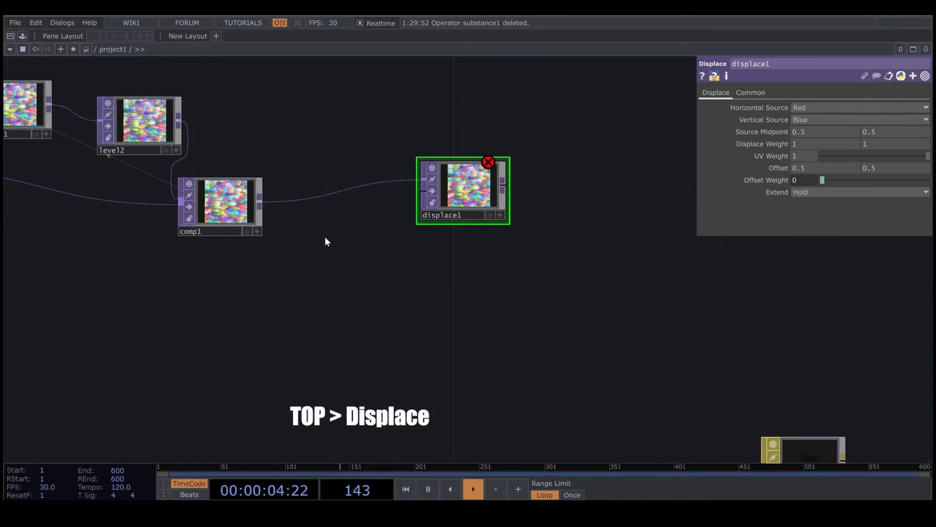
{"action": "left_click_drag", "start_coordinate": [260, 202], "coordinate": [455, 213]}
Step: Set both displace weights of displace1 to 0.1 and show only its non-default parameters
{"action": "scroll", "coordinate": [468, 210], "scroll_direction": "up", "scroll_amount": 8}
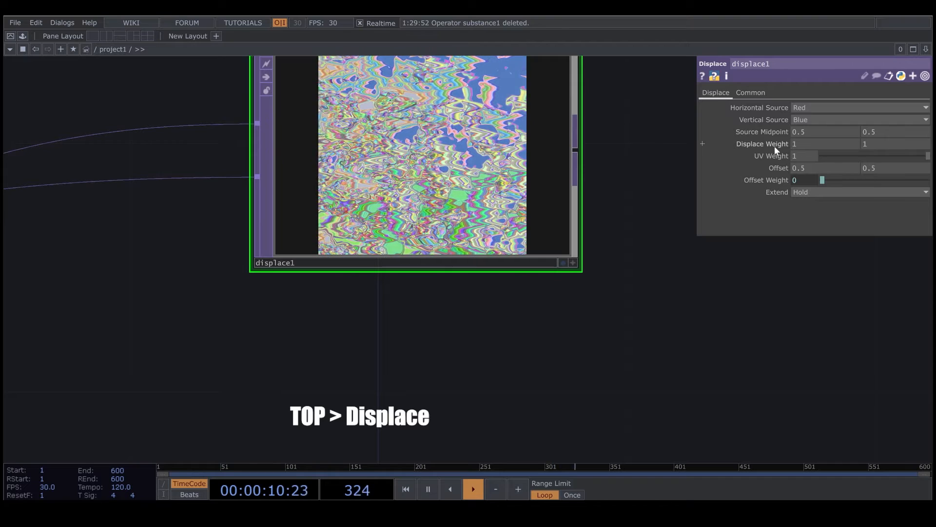
{"action": "middle_click_drag", "start_coordinate": [774, 146], "coordinate": [765, 127]}
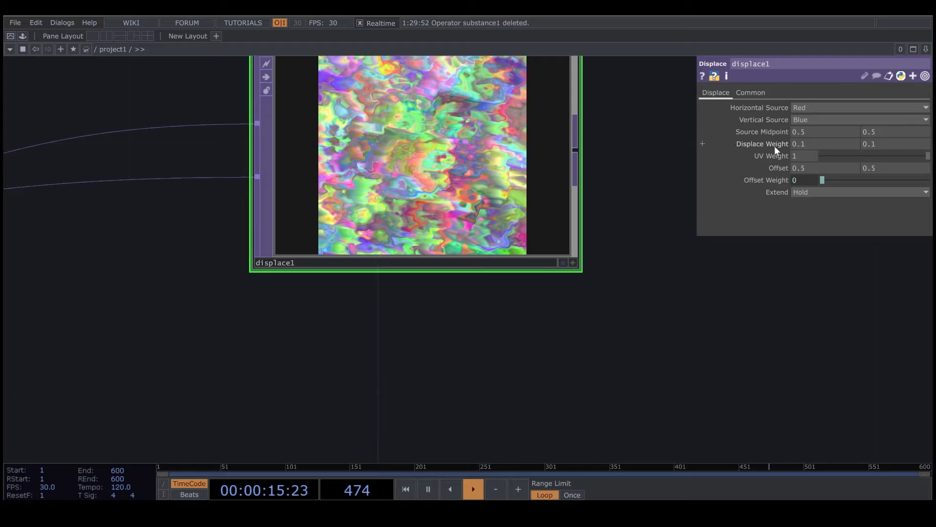
{"action": "left_click", "coordinate": [925, 76]}
Step: Append a Null TOP to displace1, placed above pbr1, and name it CalMap
{"action": "scroll", "coordinate": [467, 217], "scroll_direction": "down", "scroll_amount": 1}
{"action": "scroll", "coordinate": [467, 217], "scroll_direction": "down", "scroll_amount": 5}
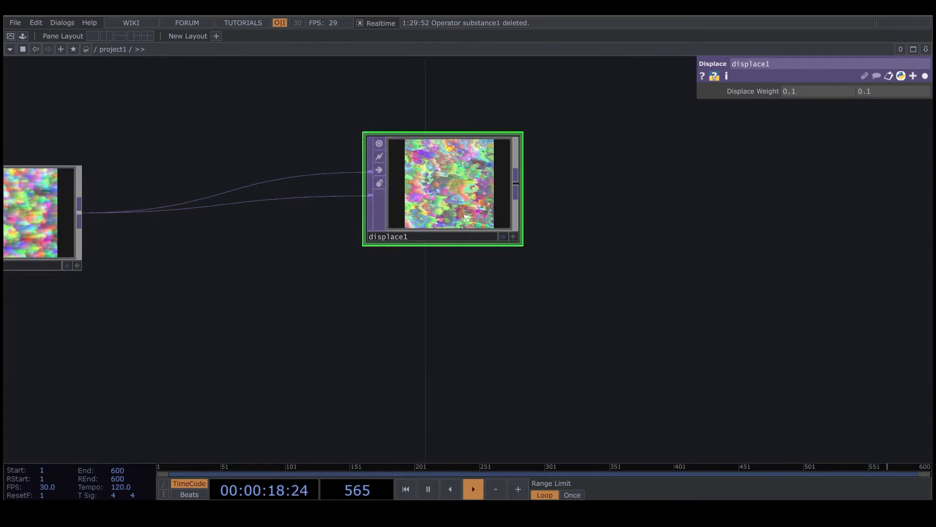
{"action": "left_click_drag", "start_coordinate": [600, 317], "coordinate": [391, 272]}
{"action": "right_click", "coordinate": [292, 159]}
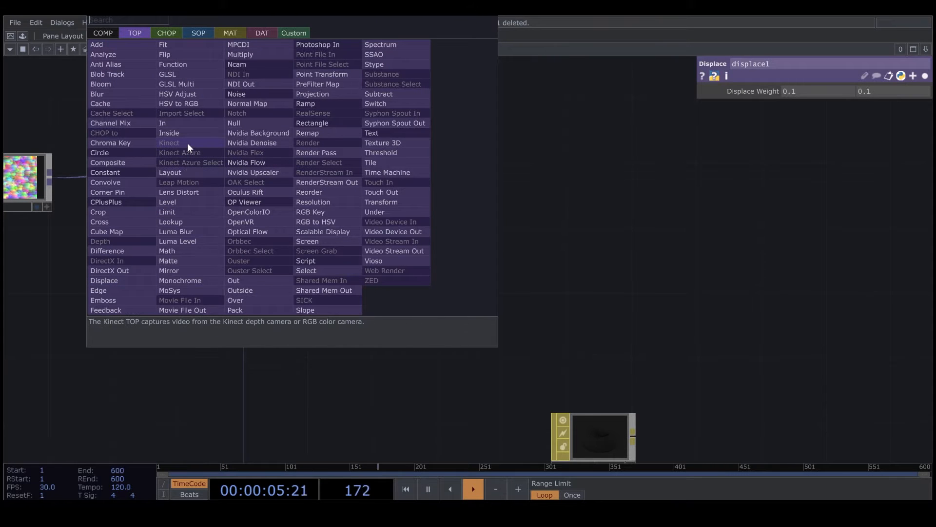
{"action": "left_click", "coordinate": [242, 123]}
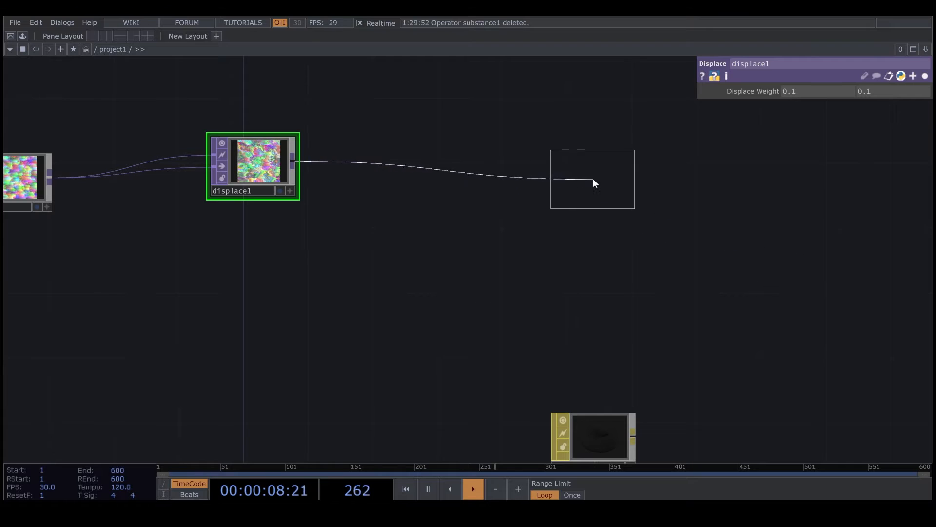
{"action": "left_click", "coordinate": [593, 168]}
{"action": "left_click_drag", "start_coordinate": [694, 305], "coordinate": [561, 274]}
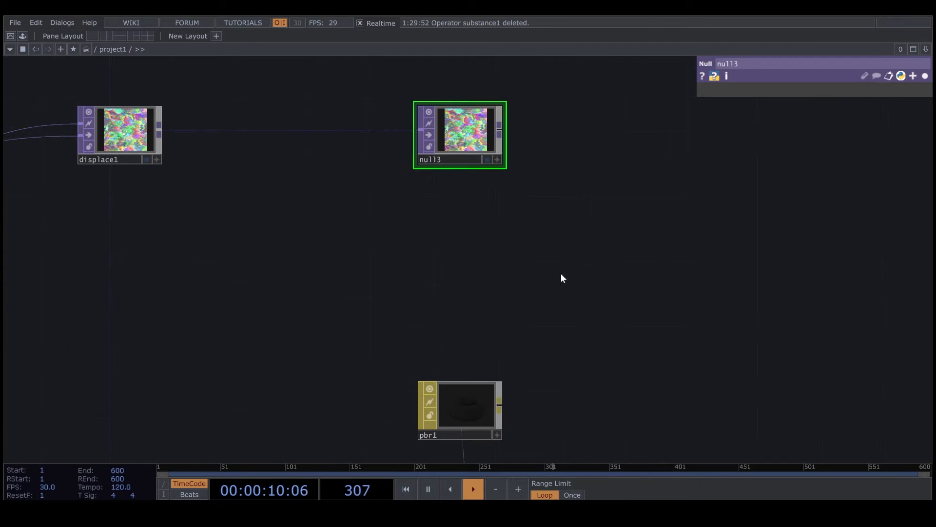
{"action": "left_click", "coordinate": [439, 160]}
{"action": "type", "text": "CalMap"}
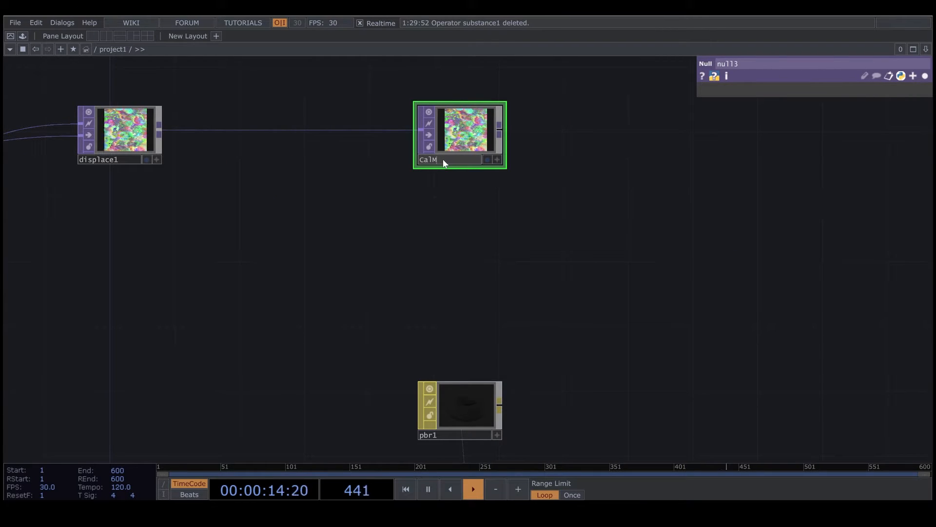
{"action": "key", "text": "Return"}
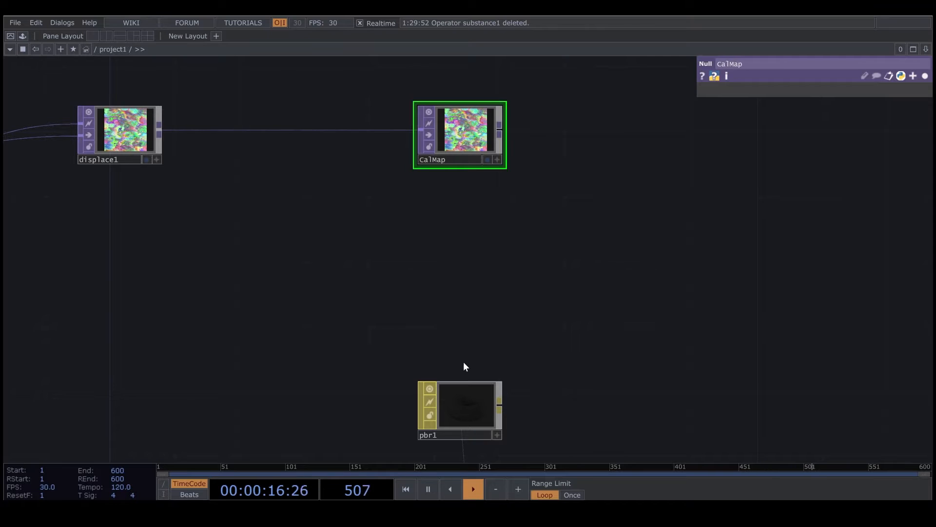
Step: Assign CalMap as the base color map of pbr1 and show only the non-default parameters
{"action": "left_click", "coordinate": [469, 412]}
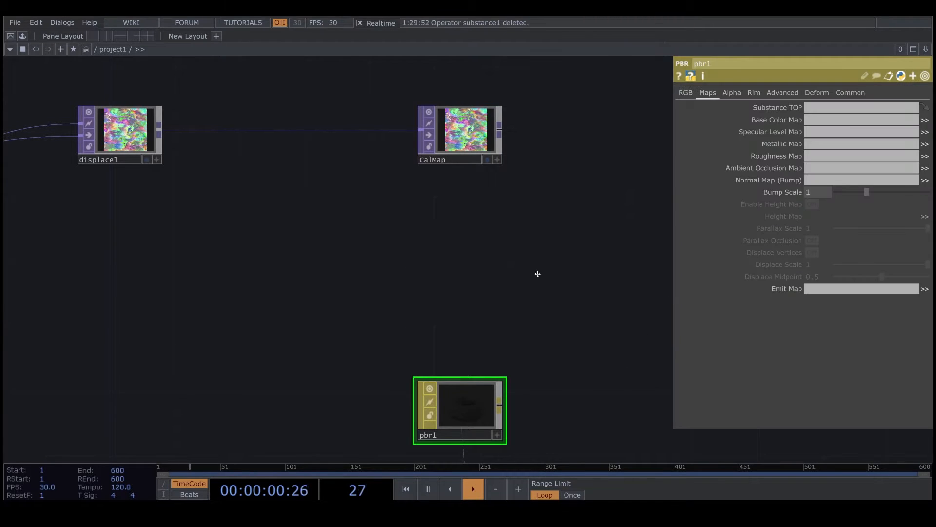
{"action": "scroll", "coordinate": [537, 271], "scroll_direction": "down", "scroll_amount": 3}
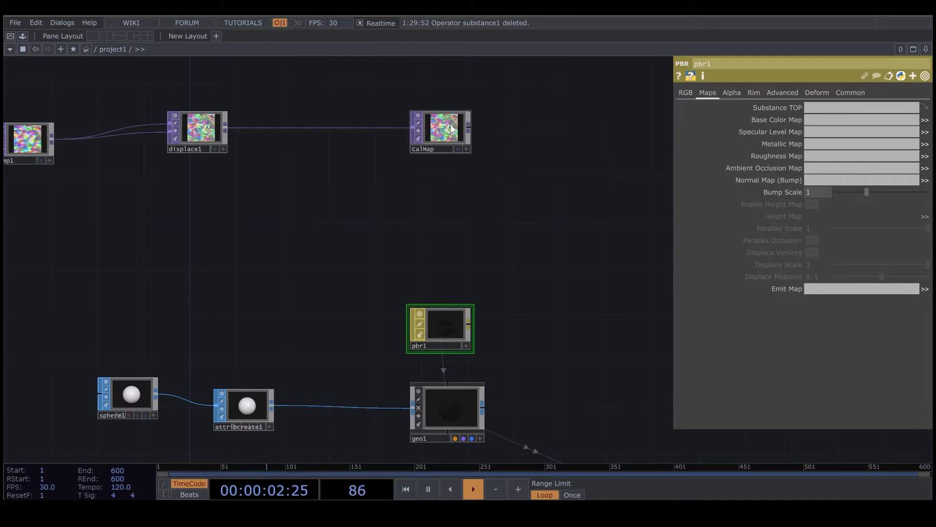
{"action": "left_click_drag", "start_coordinate": [454, 128], "coordinate": [820, 121]}
{"action": "left_click", "coordinate": [925, 76]}
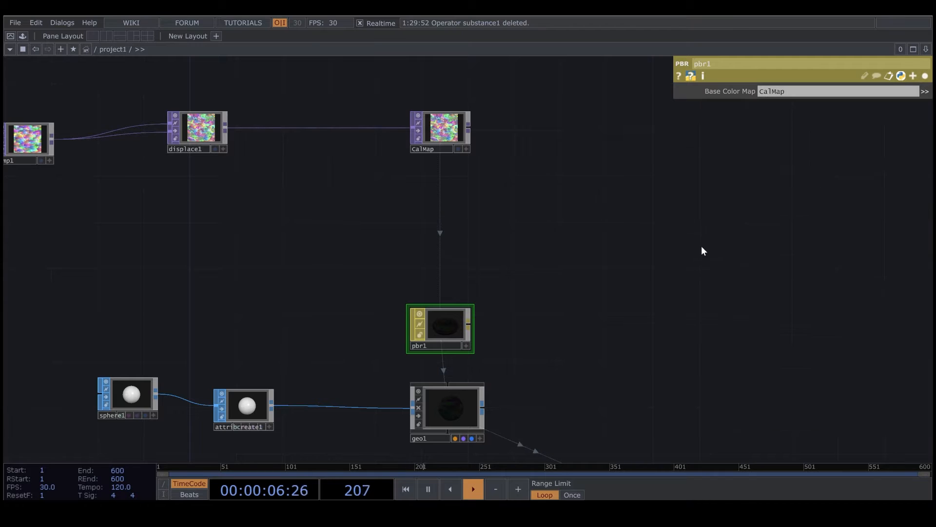
Step: Display the output of null1, after rgbkey1, as the network background
{"action": "left_click_drag", "start_coordinate": [715, 351], "coordinate": [527, 192]}
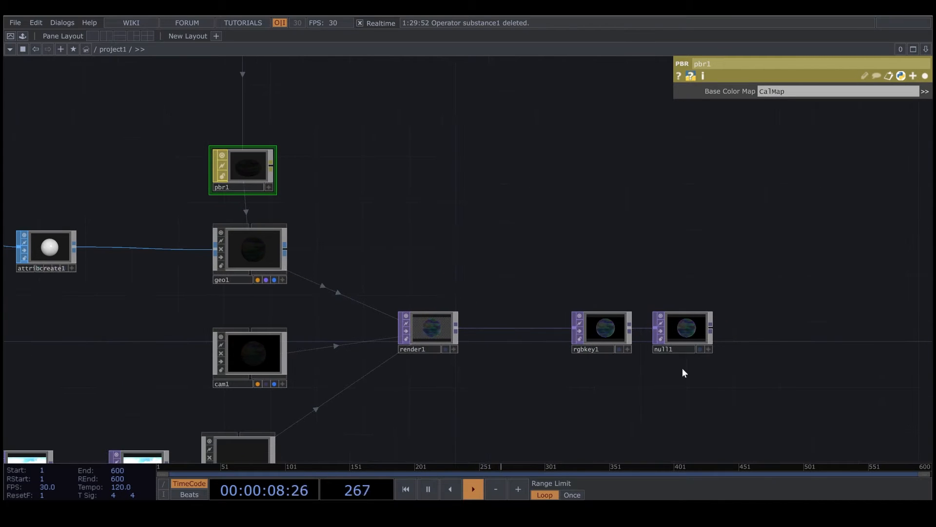
{"action": "left_click", "coordinate": [699, 350]}
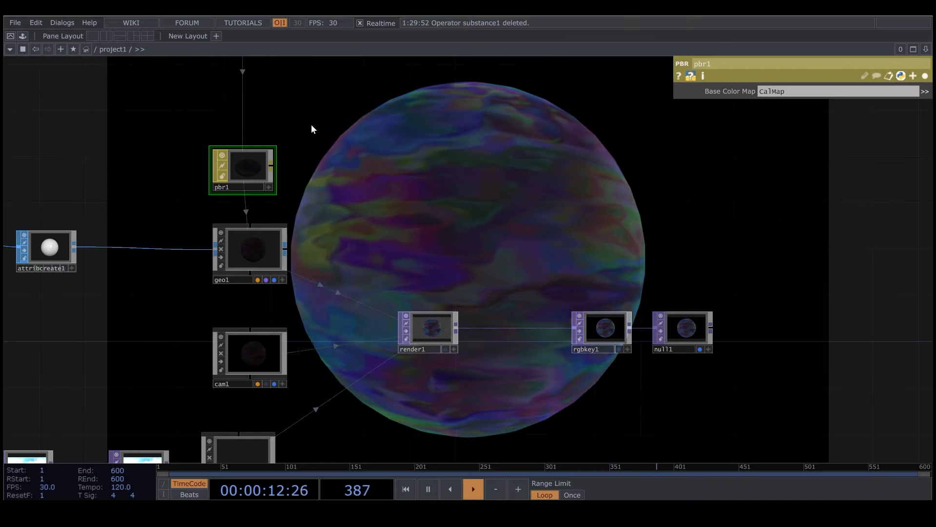
Step: Reduce the time multiplier in noise1's X translate expression, trying .2 and settling on absTime.seconds *.1
{"action": "scroll", "coordinate": [386, 229], "scroll_direction": "down", "scroll_amount": 5}
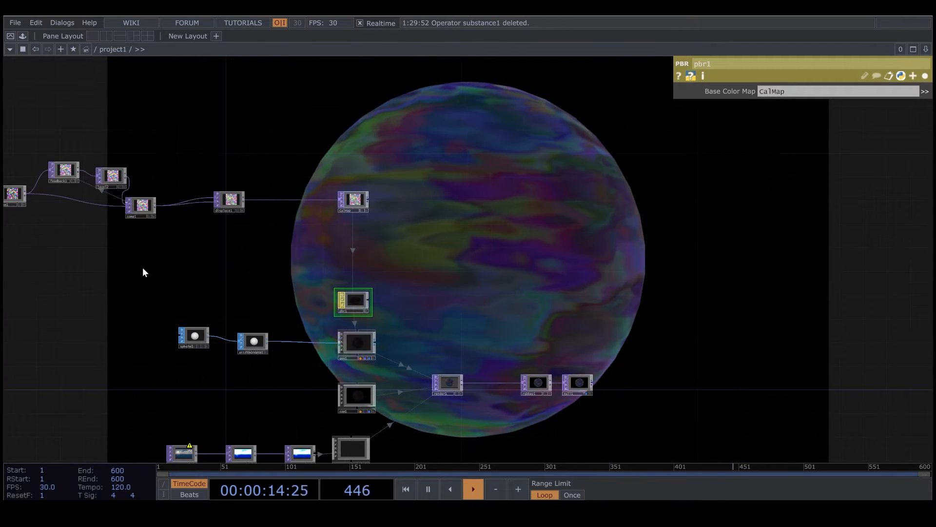
{"action": "left_click_drag", "start_coordinate": [142, 271], "coordinate": [353, 297]}
{"action": "scroll", "coordinate": [190, 220], "scroll_direction": "up", "scroll_amount": 5}
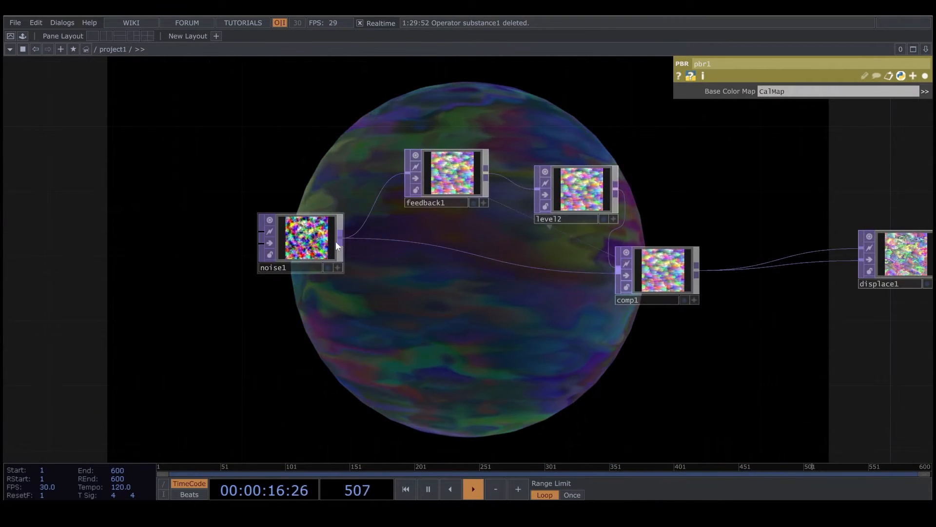
{"action": "left_click", "coordinate": [330, 242]}
{"action": "left_click", "coordinate": [861, 129]}
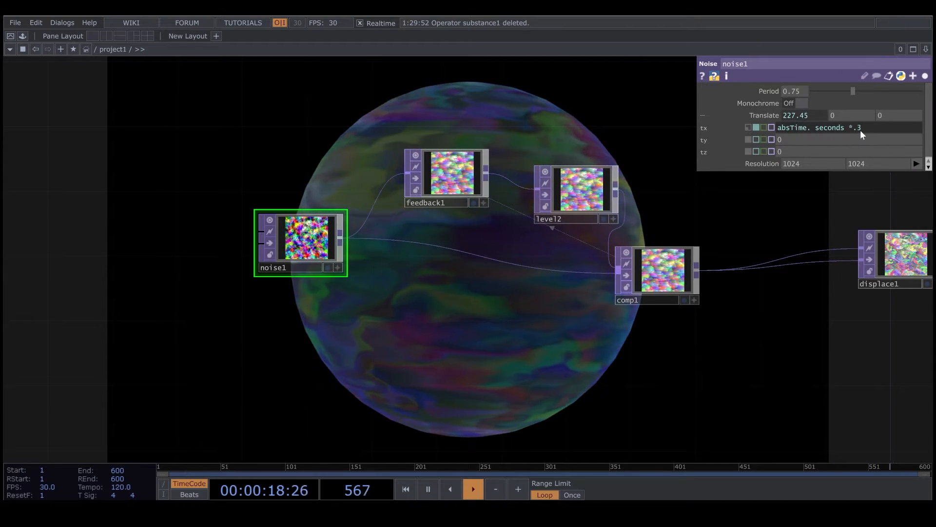
{"action": "type", "text": "2"}
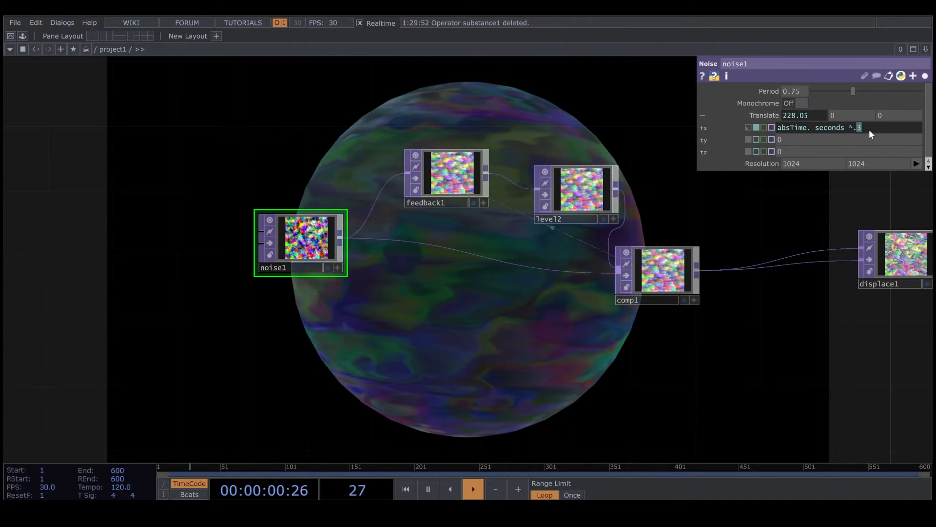
{"action": "key", "text": "Return"}
{"action": "left_click", "coordinate": [856, 127]}
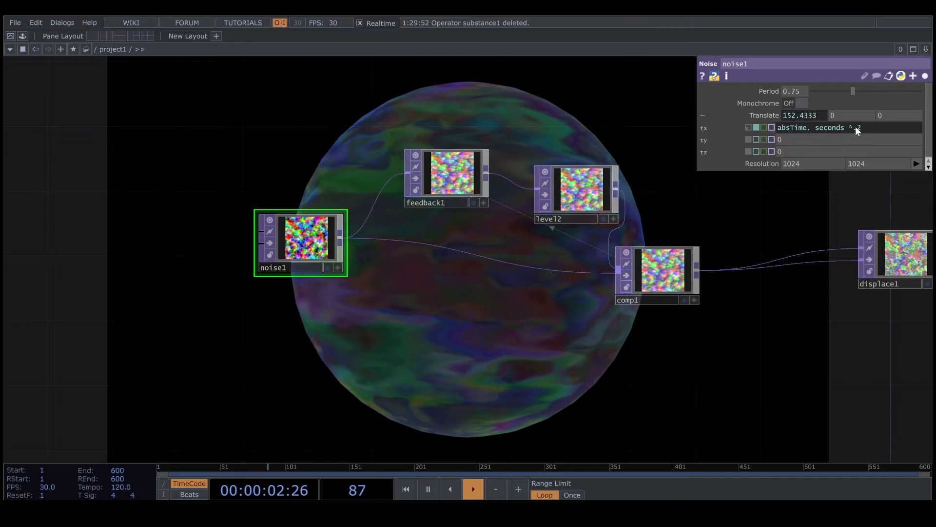
{"action": "type", "text": "1"}
{"action": "key", "text": "Return"}
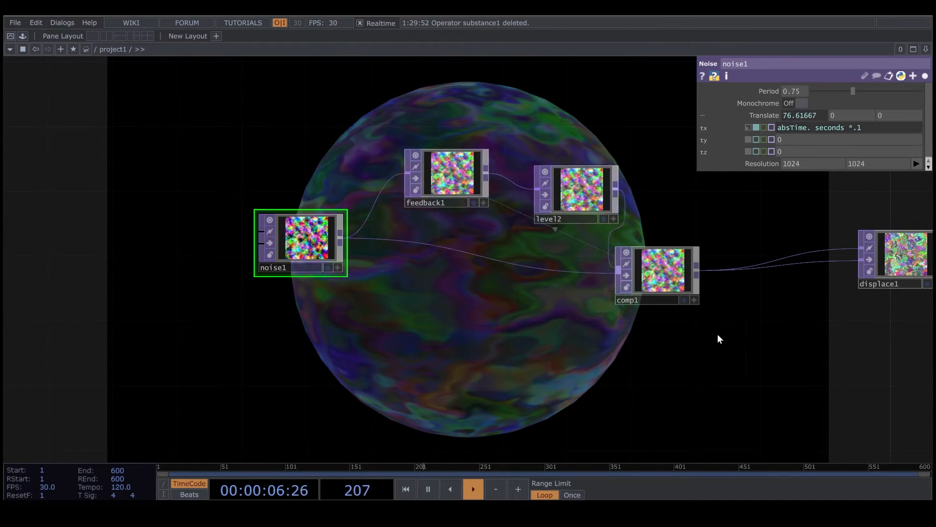
Step: Add a Normal Map TOP below and to the right of displace1 and connect displace1 to its input
{"action": "left_click_drag", "start_coordinate": [747, 325], "coordinate": [480, 262]}
{"action": "scroll", "coordinate": [507, 262], "scroll_direction": "down", "scroll_amount": 5}
{"action": "left_click_drag", "start_coordinate": [637, 317], "coordinate": [552, 305]}
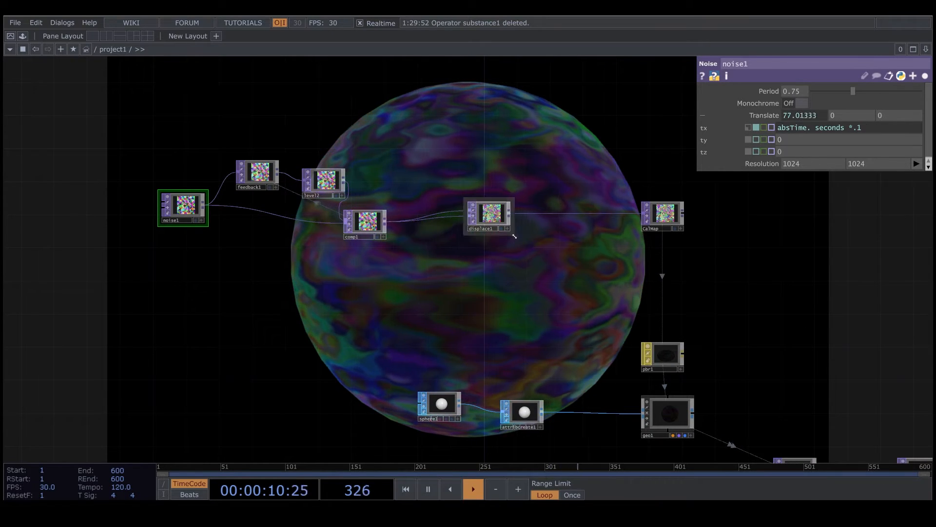
{"action": "scroll", "coordinate": [579, 260], "scroll_direction": "up", "scroll_amount": 2}
{"action": "scroll", "coordinate": [570, 258], "scroll_direction": "up", "scroll_amount": 3}
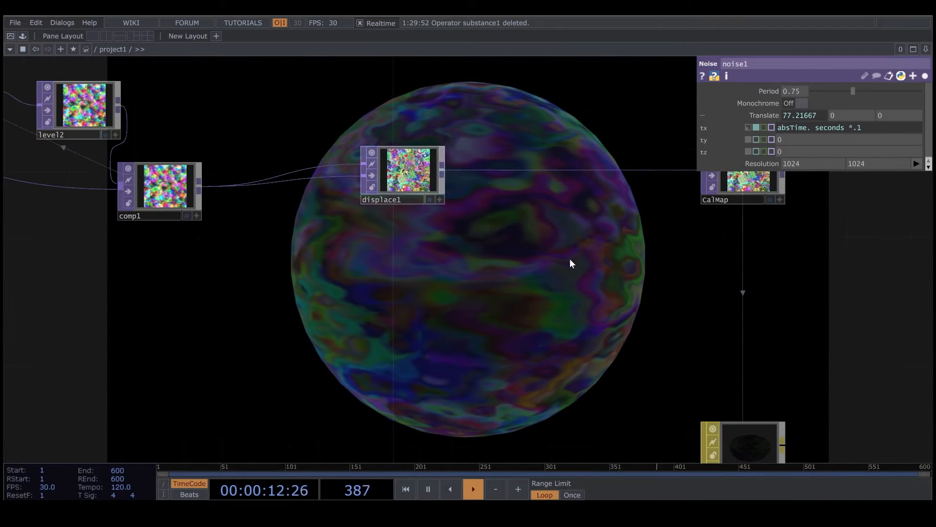
{"action": "key", "text": "Tab"}
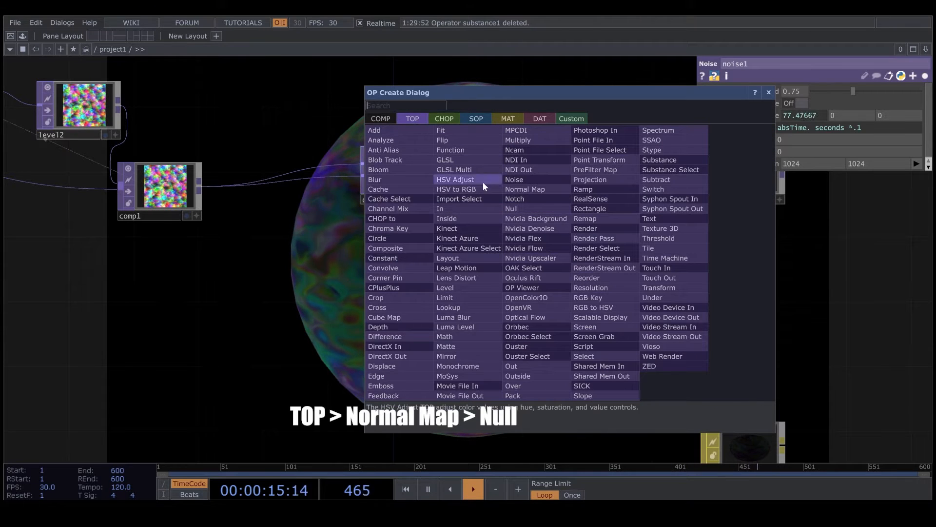
{"action": "type", "text": "n"}
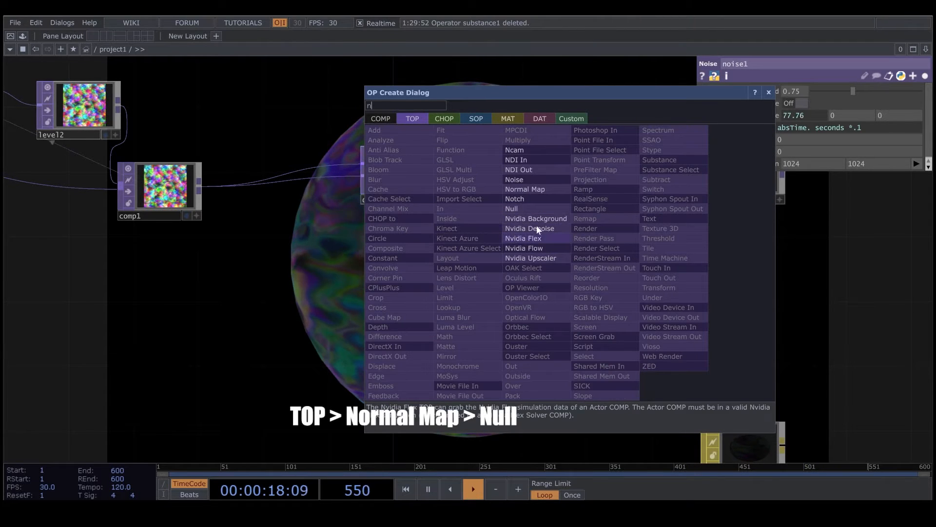
{"action": "left_click", "coordinate": [540, 190]}
{"action": "left_click", "coordinate": [567, 253]}
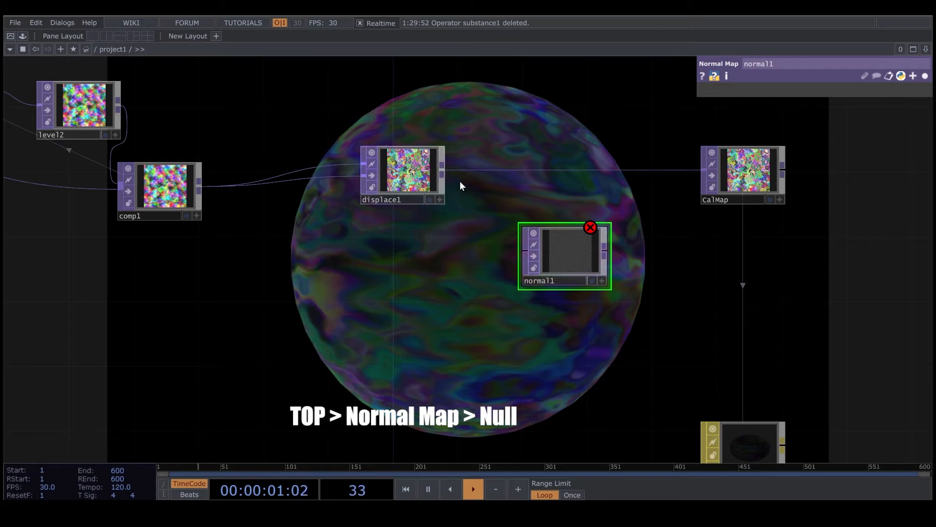
{"action": "left_click", "coordinate": [443, 172]}
{"action": "left_click", "coordinate": [523, 251]}
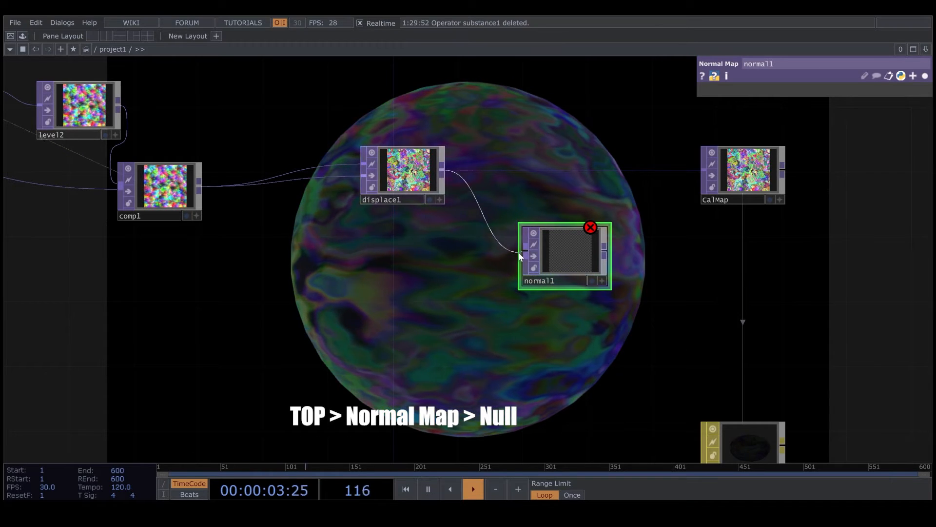
Step: Append a Null TOP to normal1, placed below CalMap, and name it NormalMap
{"action": "left_click_drag", "start_coordinate": [601, 325], "coordinate": [444, 296]}
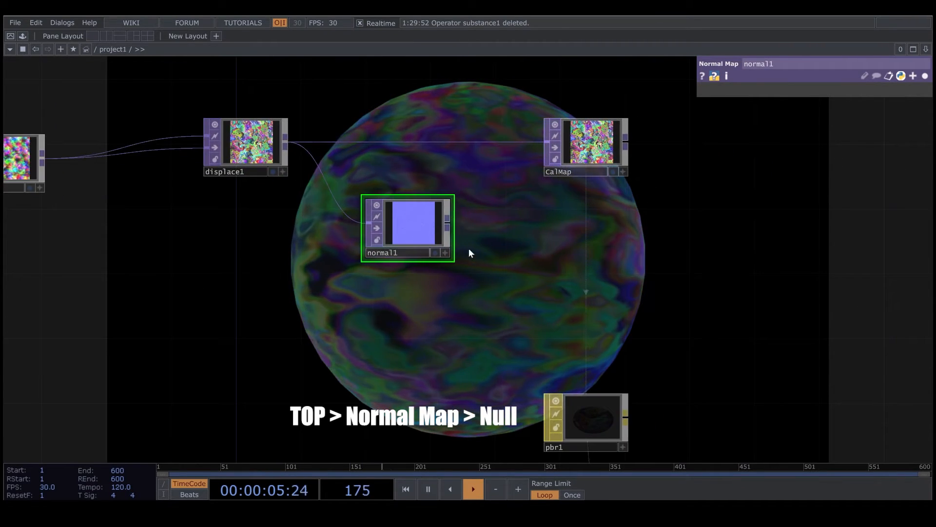
{"action": "right_click", "coordinate": [447, 219]}
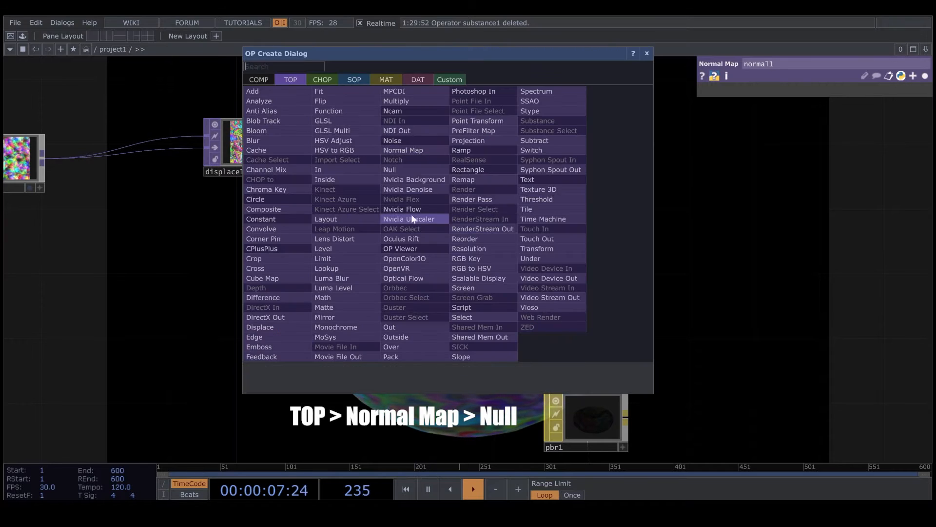
{"action": "left_click", "coordinate": [405, 169]}
{"action": "left_click", "coordinate": [581, 231]}
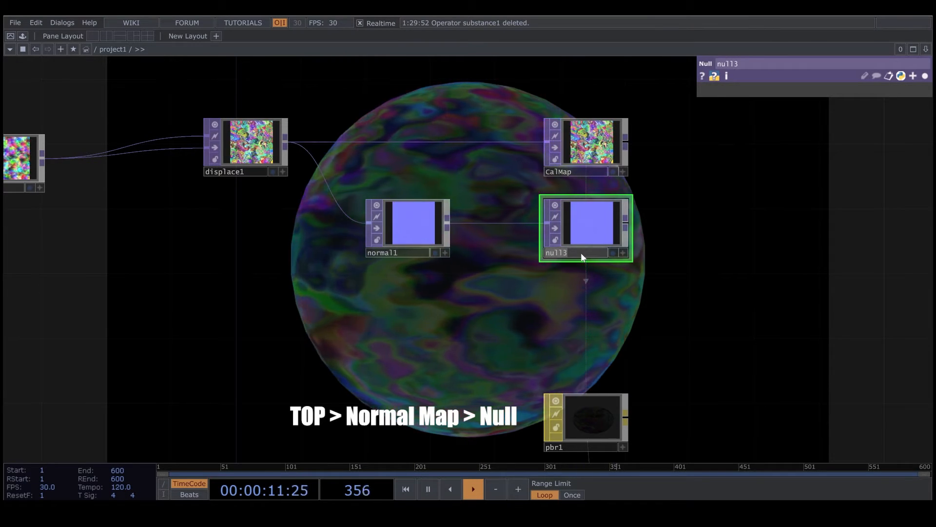
{"action": "type", "text": "Norma"}
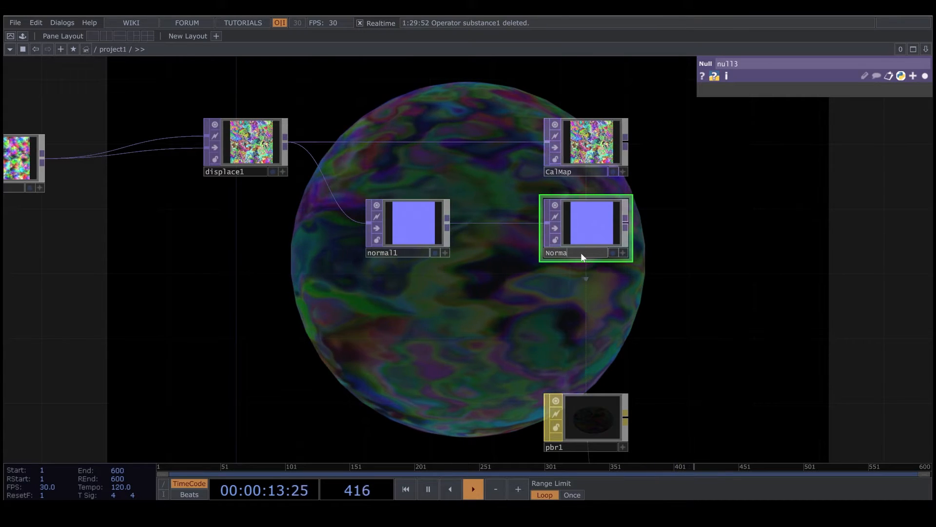
{"action": "type", "text": "lMap"}
{"action": "key", "text": "Return"}
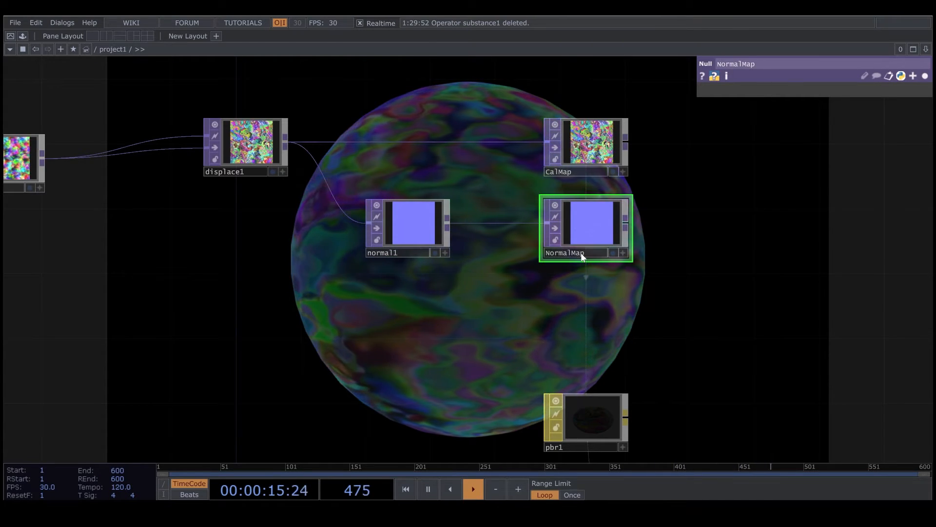
Step: Assign the NormalMap TOP as the Normal Map (Bump) of the pbr1 material
{"action": "left_click", "coordinate": [588, 422]}
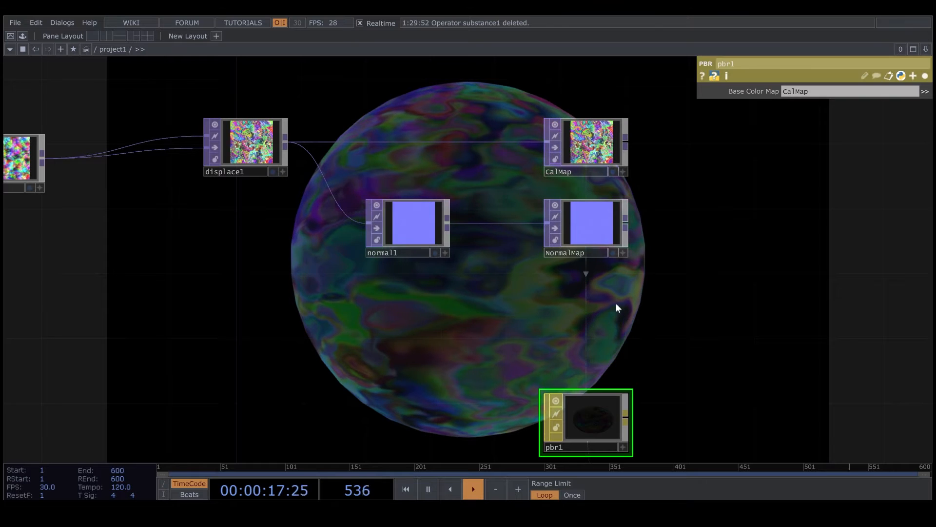
{"action": "left_click", "coordinate": [925, 76]}
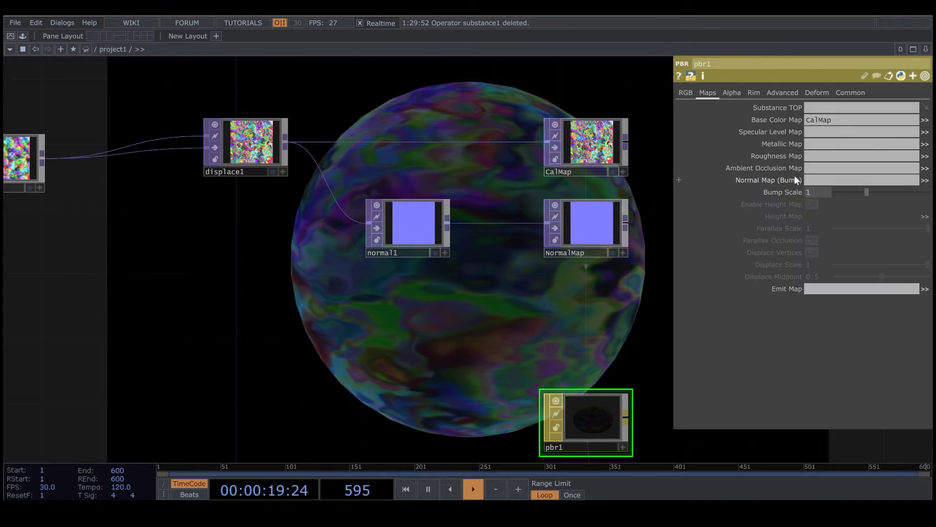
{"action": "left_click_drag", "start_coordinate": [606, 227], "coordinate": [858, 180]}
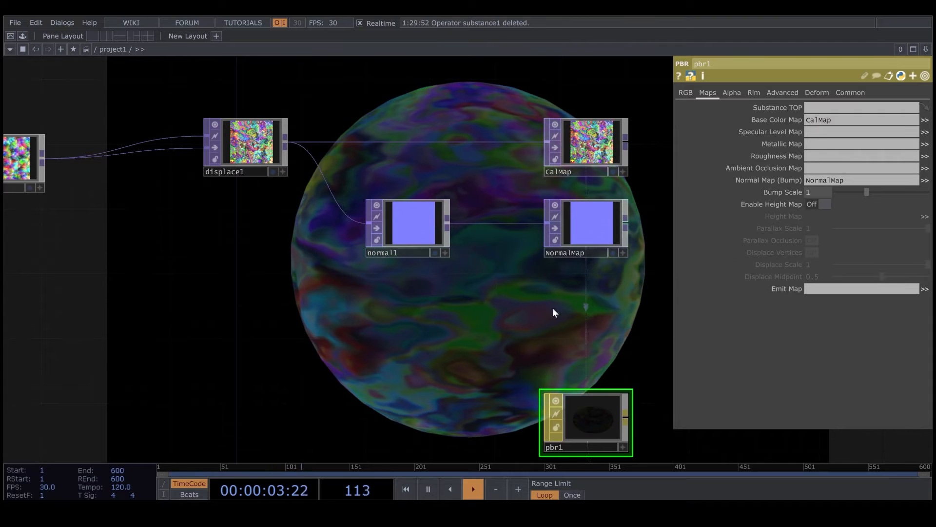
Step: Lower pbr1's Metallic to about 0.607 and its Roughness to about 0.321
{"action": "left_click_drag", "start_coordinate": [519, 314], "coordinate": [355, 330]}
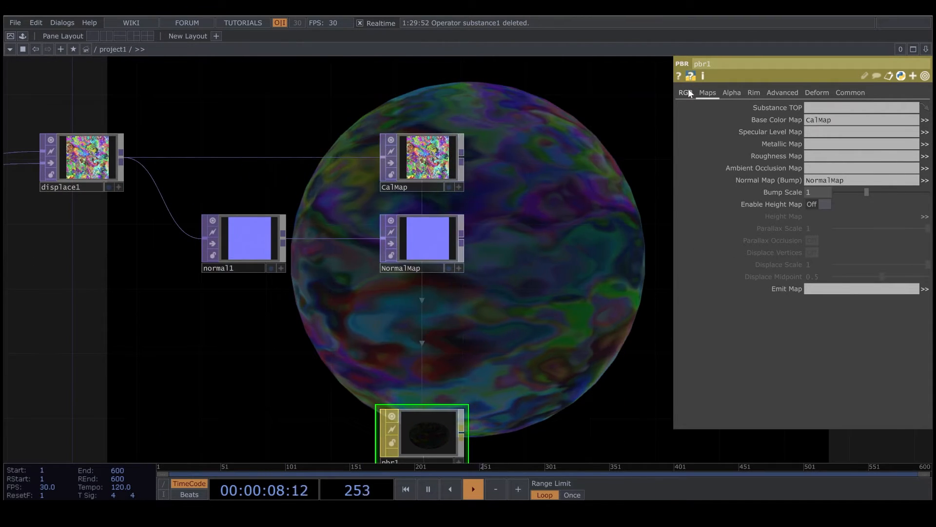
{"action": "left_click", "coordinate": [686, 93]}
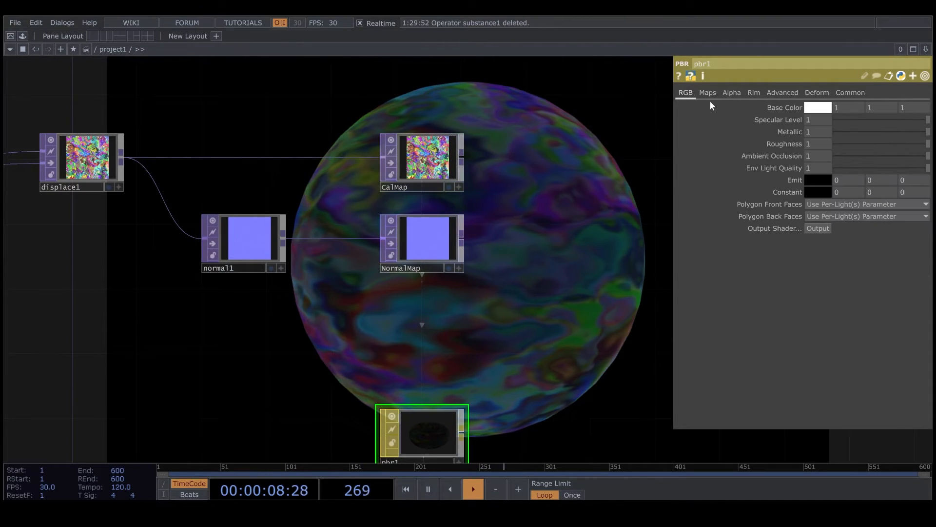
{"action": "left_click", "coordinate": [905, 132]}
{"action": "mouse_move", "coordinate": [914, 144]}
{"action": "left_mouse_down"}
{"action": "mouse_move", "coordinate": [866, 148]}
{"action": "mouse_move", "coordinate": [892, 128]}
{"action": "left_mouse_up"}
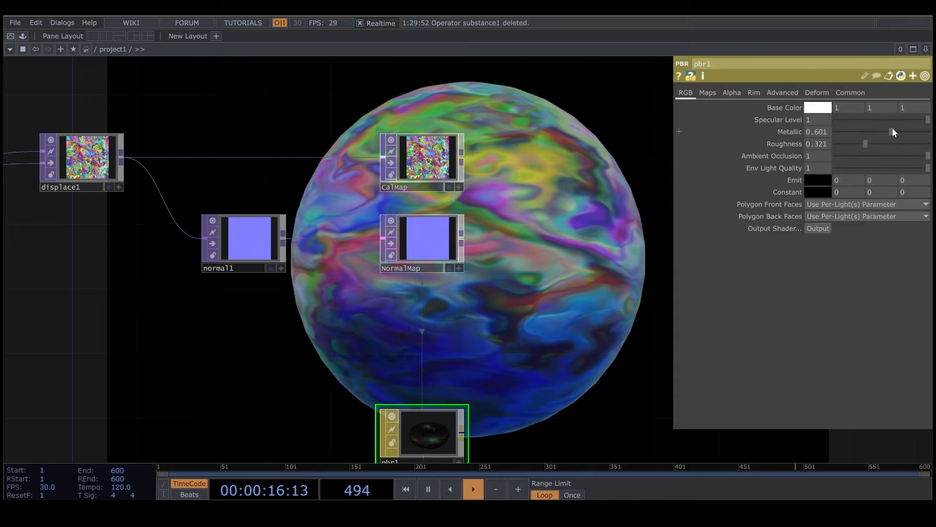
{"action": "left_click", "coordinate": [926, 76]}
Step: Turn on Enable Height Map among the map settings of the pbr1 material
{"action": "scroll", "coordinate": [626, 223], "scroll_direction": "down", "scroll_amount": 4}
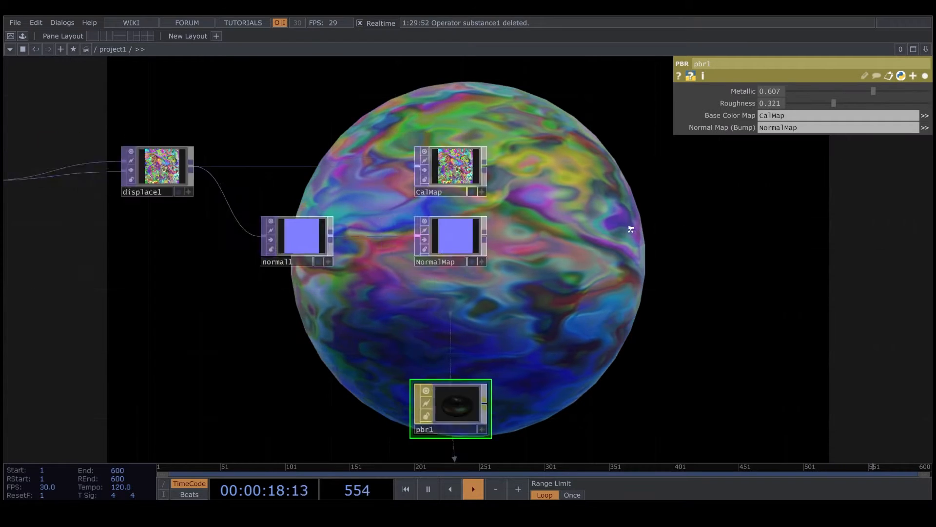
{"action": "left_click_drag", "start_coordinate": [653, 265], "coordinate": [601, 201]}
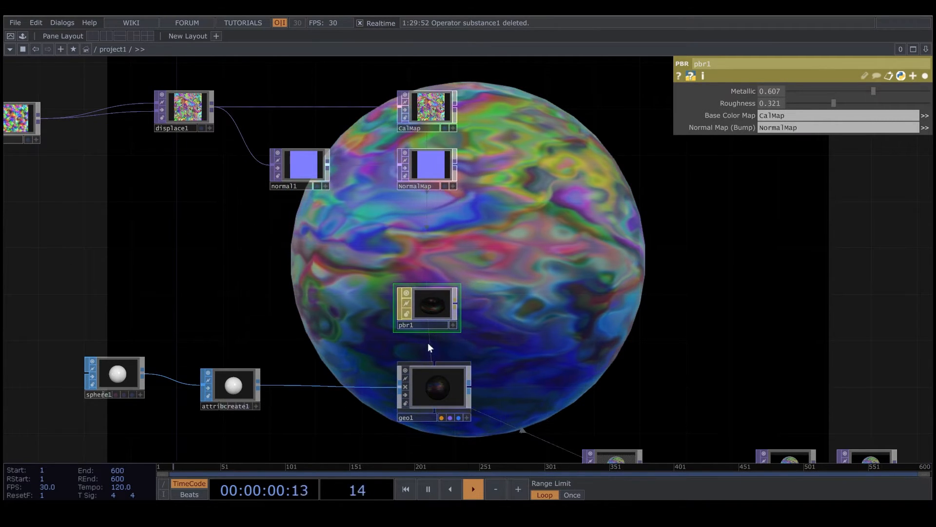
{"action": "left_click", "coordinate": [925, 76]}
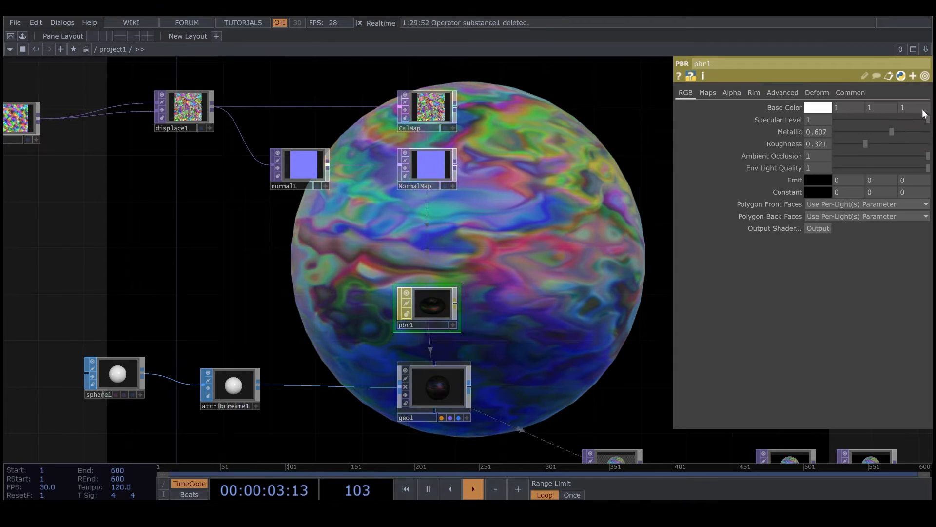
{"action": "left_click", "coordinate": [705, 92]}
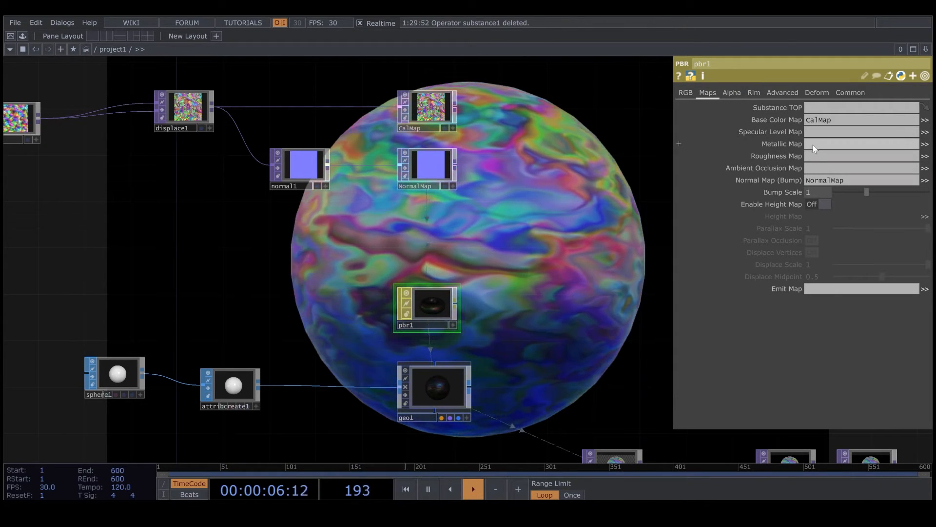
{"action": "left_click", "coordinate": [818, 206]}
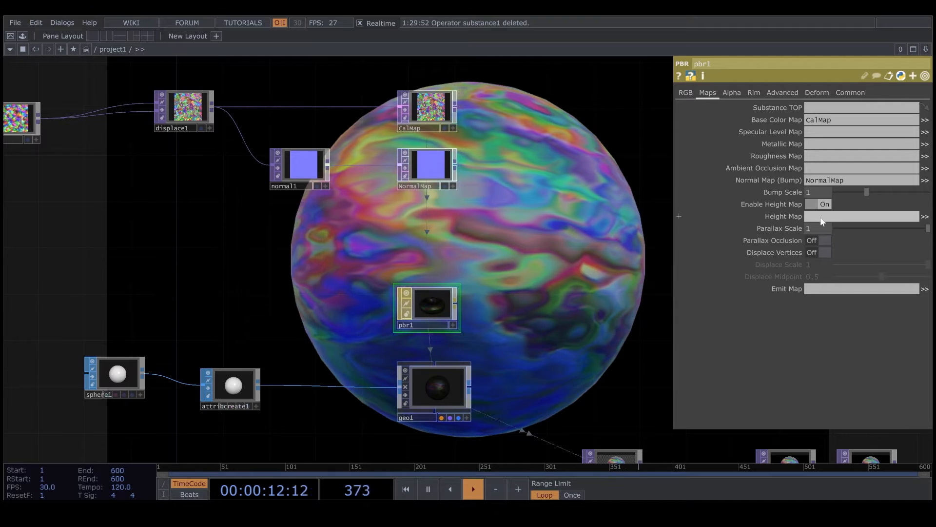
Step: Add a Monochrome TOP below displace1 and connect displace1's output to its input
{"action": "left_click_drag", "start_coordinate": [165, 224], "coordinate": [186, 230]}
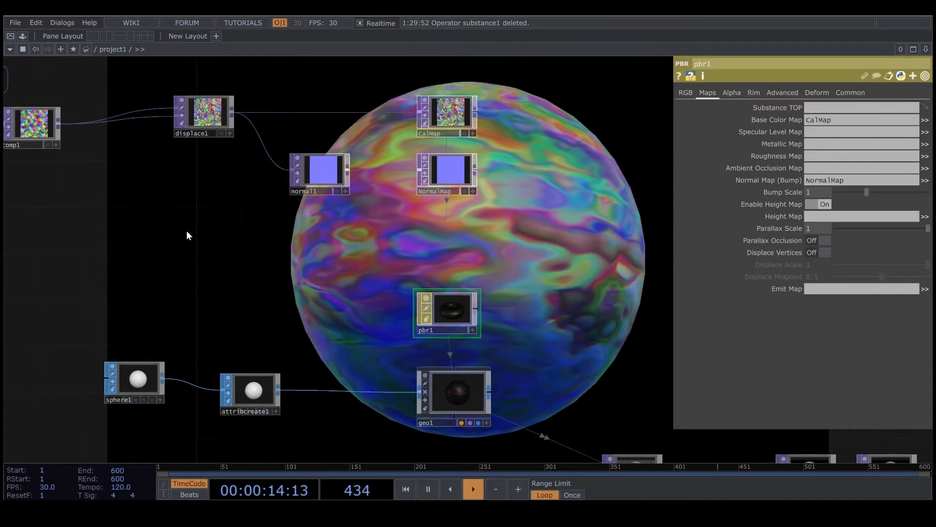
{"action": "key", "text": "Tab"}
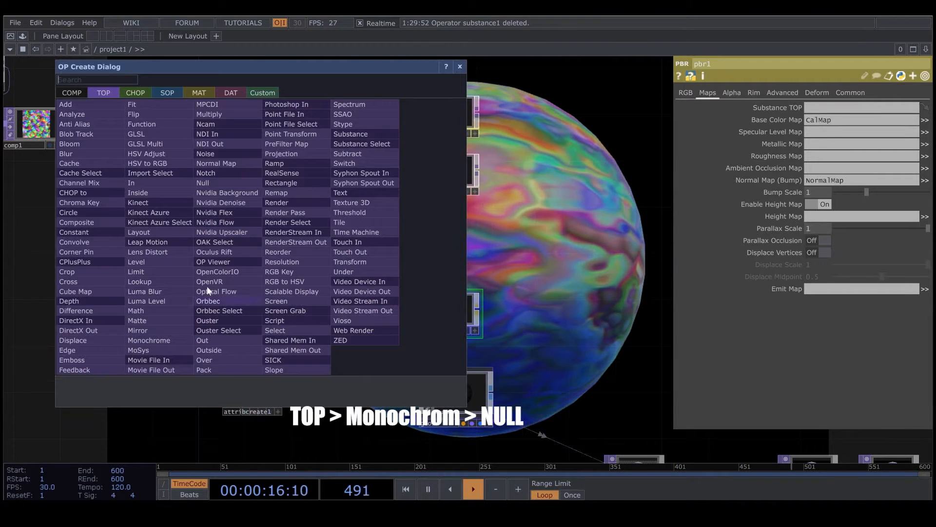
{"action": "left_click", "coordinate": [162, 340]}
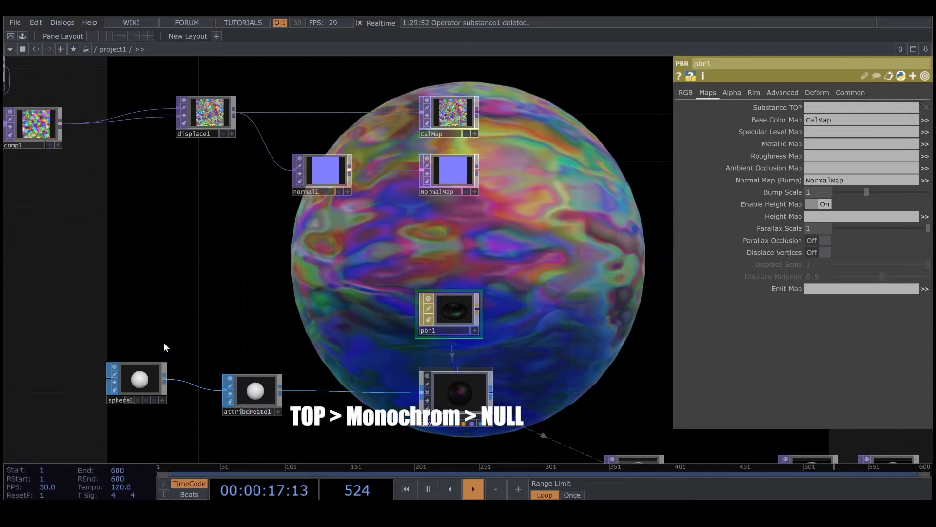
{"action": "left_click", "coordinate": [276, 244]}
{"action": "left_click_drag", "start_coordinate": [235, 113], "coordinate": [238, 238]}
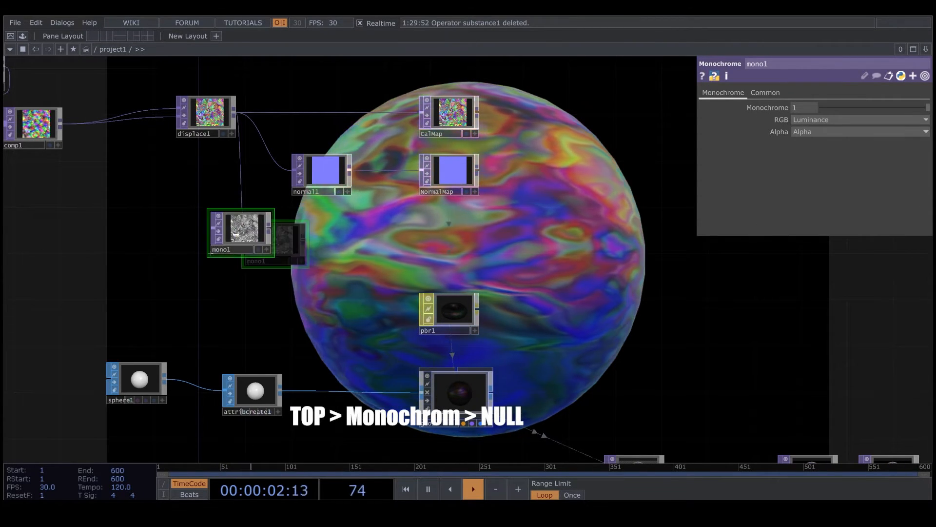
Step: Append a Null TOP to mono1, place it above pbr1, and name it HeightMap
{"action": "scroll", "coordinate": [390, 244], "scroll_direction": "up", "scroll_amount": 3}
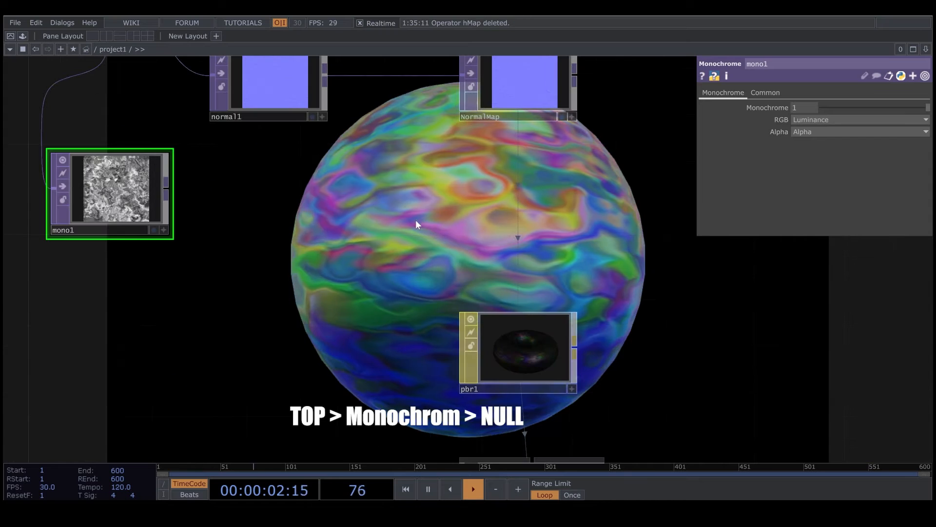
{"action": "left_click", "coordinate": [166, 189]}
{"action": "left_click", "coordinate": [155, 139]}
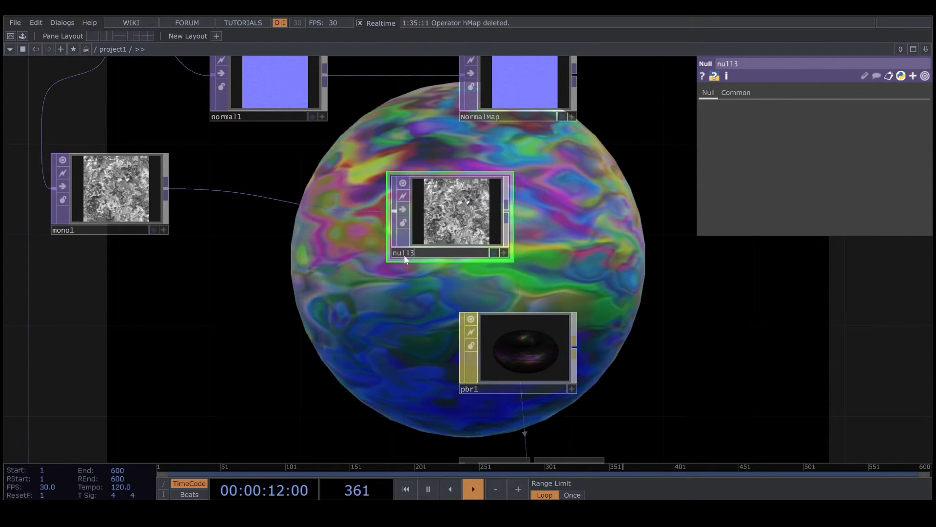
{"action": "left_click", "coordinate": [404, 256]}
{"action": "type", "text": "He"}
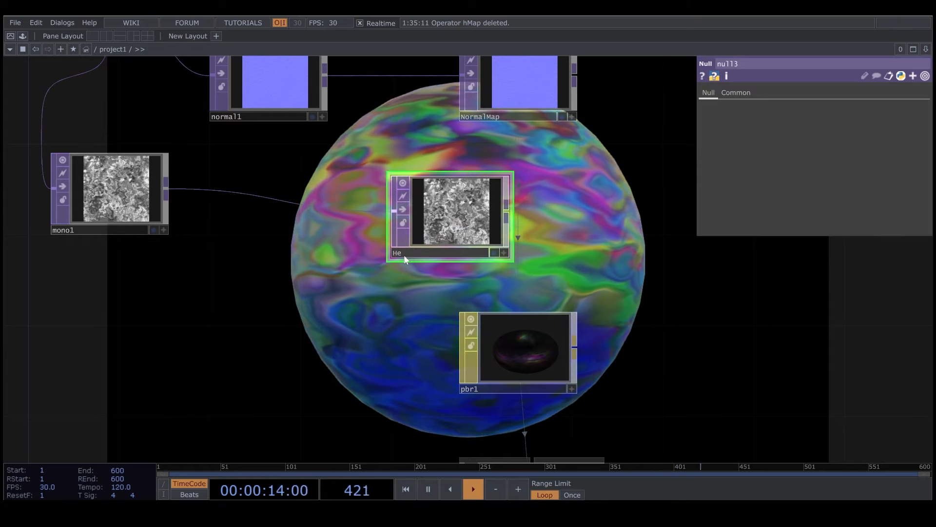
{"action": "type", "text": "ightMap"}
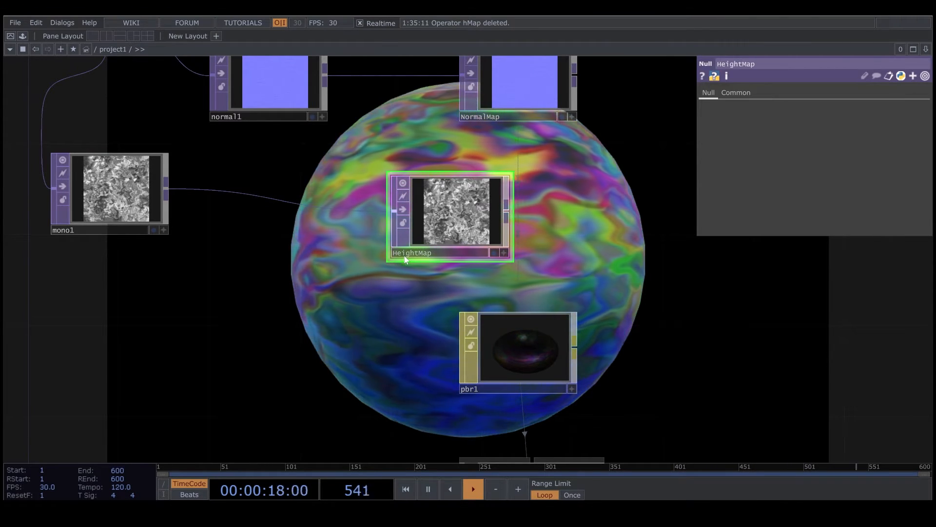
Step: Assign the HeightMap TOP as the Height Map of the pbr1 material
{"action": "left_click", "coordinate": [518, 346]}
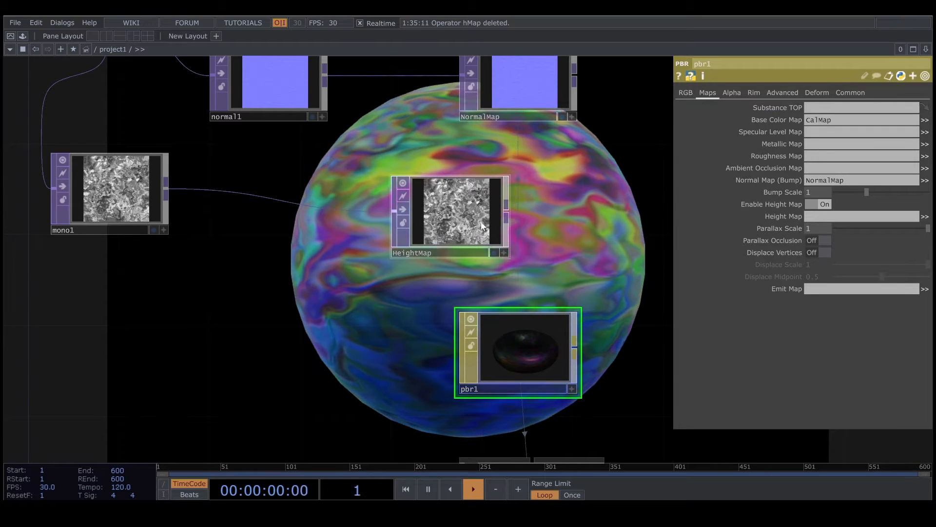
{"action": "left_click_drag", "start_coordinate": [490, 236], "coordinate": [826, 218]}
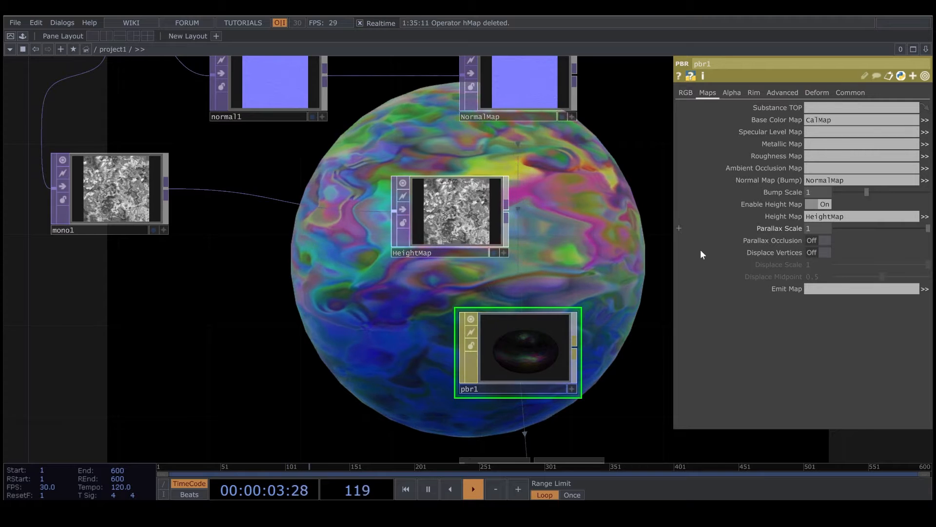
{"action": "scroll", "coordinate": [609, 258], "scroll_direction": "down", "scroll_amount": 3}
{"action": "left_click_drag", "start_coordinate": [609, 259], "coordinate": [390, 268]}
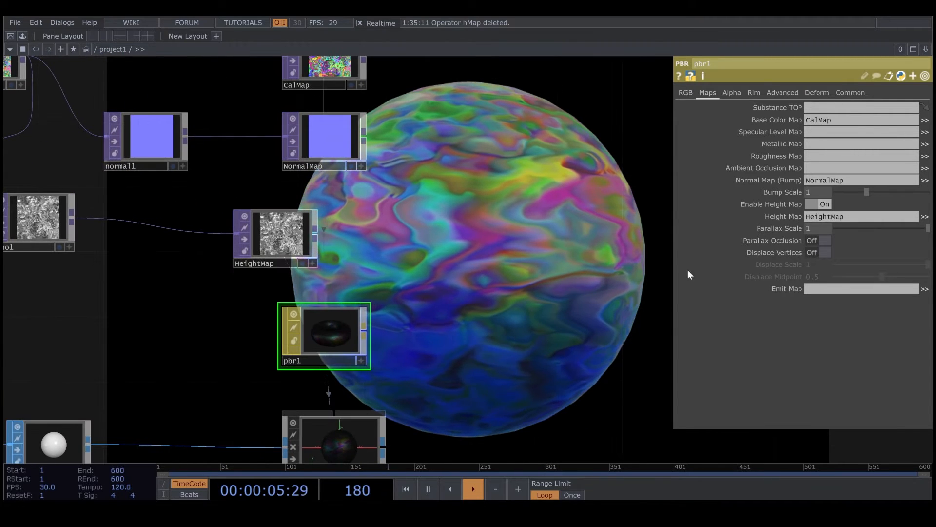
Step: Turn on Parallax Occlusion and Displace Vertices for pbr1, and set Displace Scale to about 0.488
{"action": "left_click", "coordinate": [819, 240]}
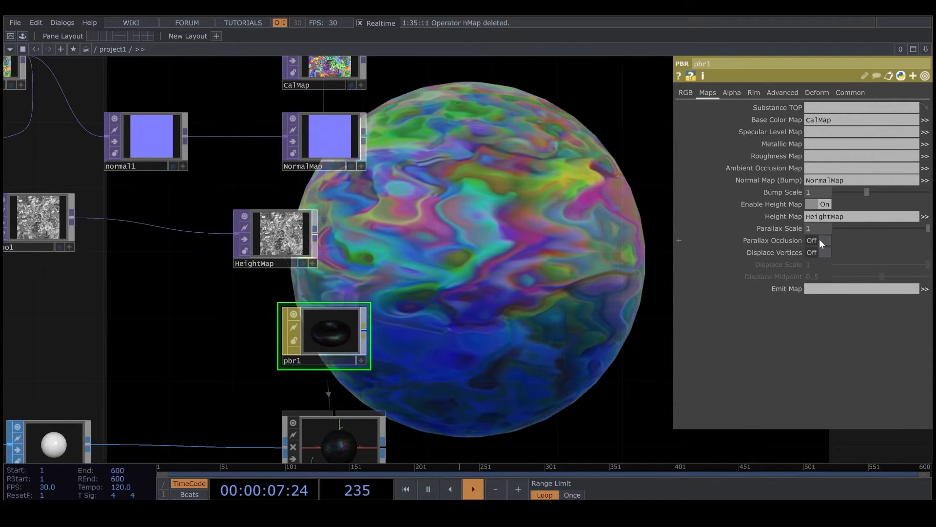
{"action": "left_click", "coordinate": [823, 252]}
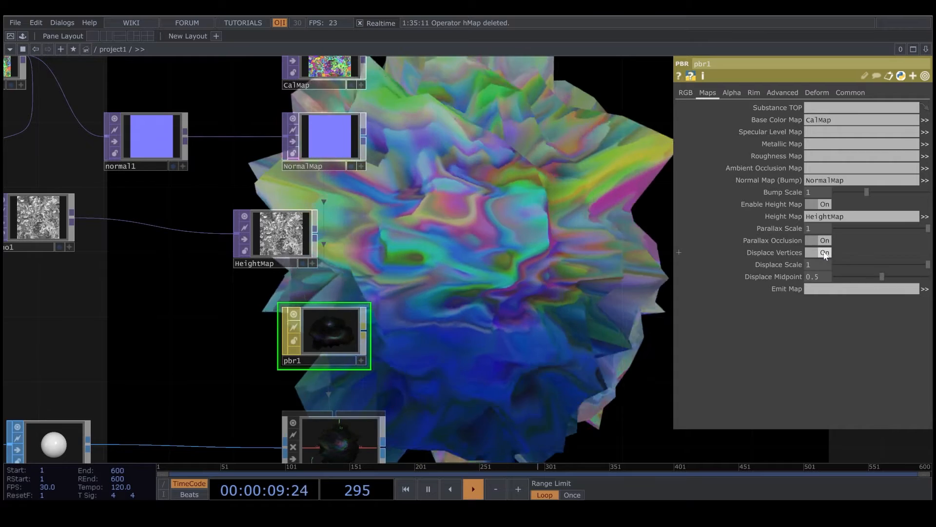
{"action": "left_click_drag", "start_coordinate": [929, 271], "coordinate": [861, 272]}
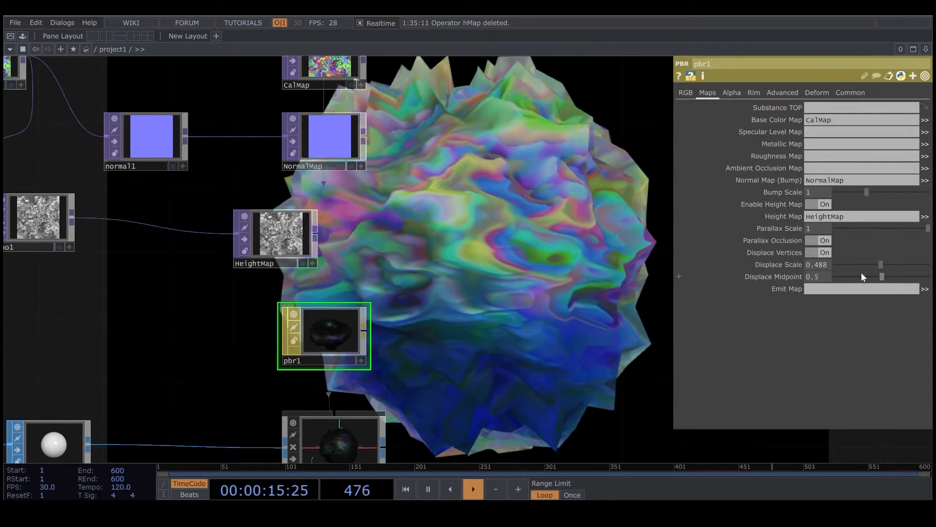
Step: Split the workspace into two side-by-side panes, widen the network pane, and switch the other pane to a TOP Viewer
{"action": "scroll", "coordinate": [422, 243], "scroll_direction": "down", "scroll_amount": 4}
{"action": "left_click_drag", "start_coordinate": [412, 194], "coordinate": [274, 66]}
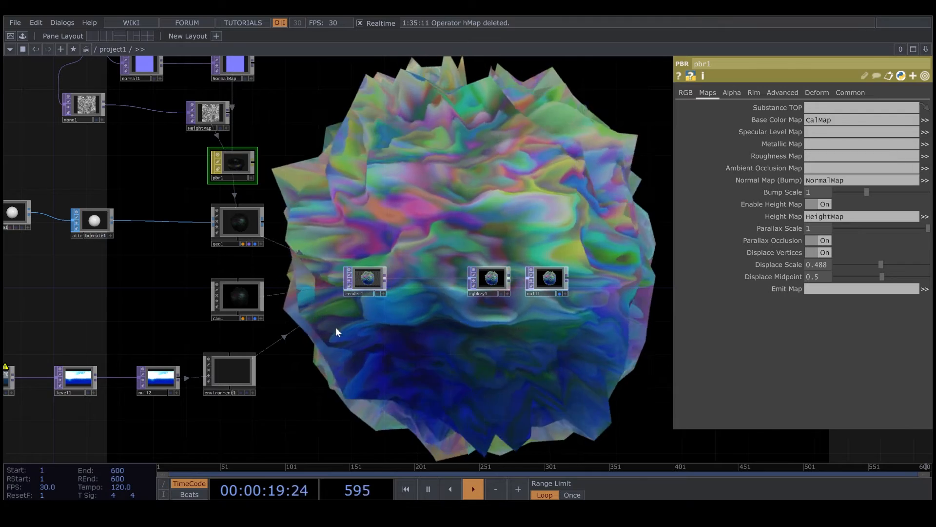
{"action": "left_click_drag", "start_coordinate": [337, 371], "coordinate": [470, 368]}
{"action": "scroll", "coordinate": [530, 351], "scroll_direction": "down", "scroll_amount": 2}
{"action": "left_click_drag", "start_coordinate": [531, 351], "coordinate": [355, 324]}
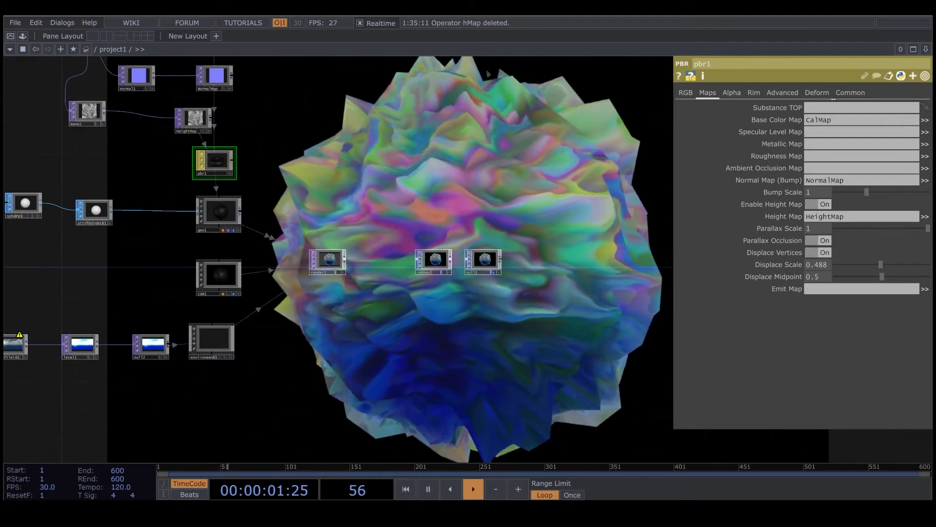
{"action": "left_click", "coordinate": [925, 76]}
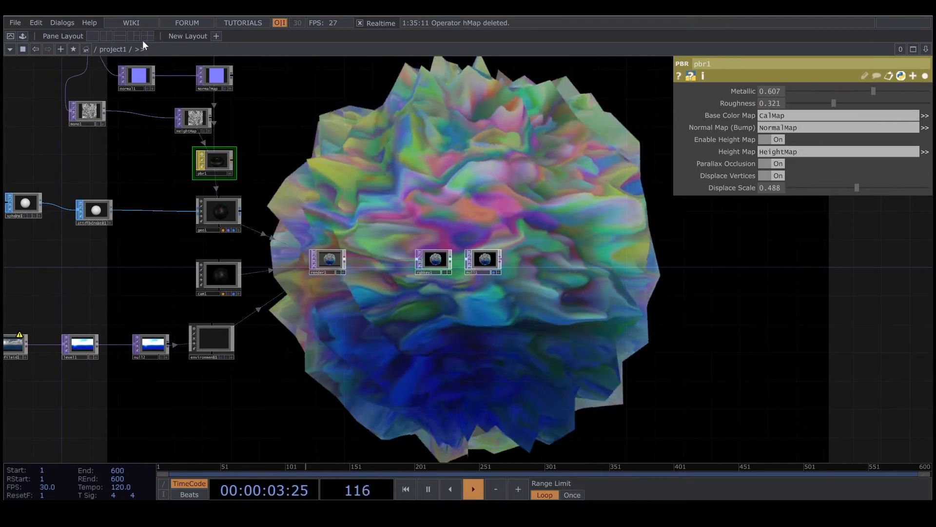
{"action": "left_click", "coordinate": [106, 36]}
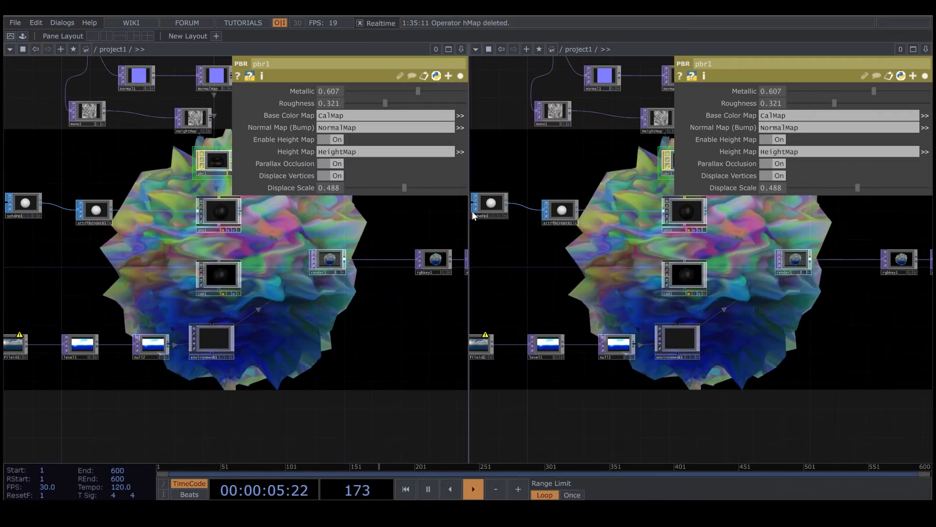
{"action": "left_click_drag", "start_coordinate": [468, 209], "coordinate": [607, 217]}
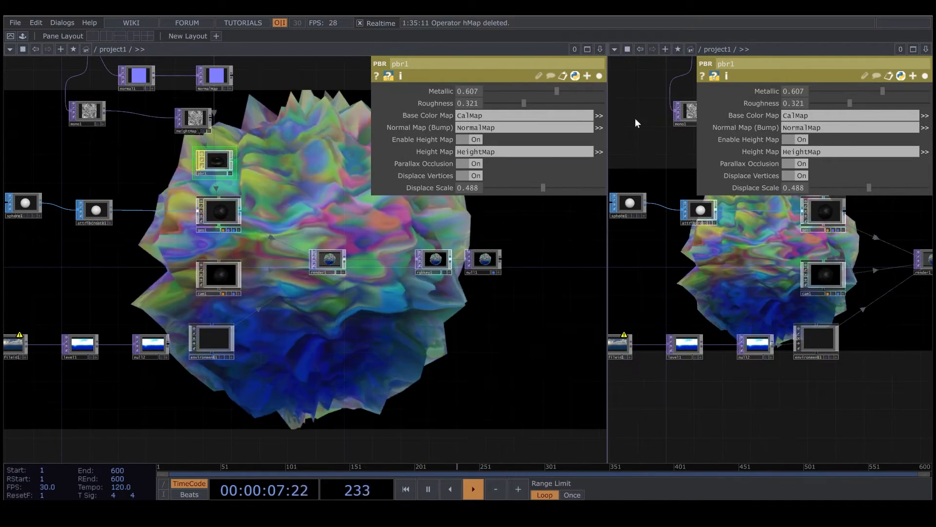
{"action": "left_click", "coordinate": [614, 49]}
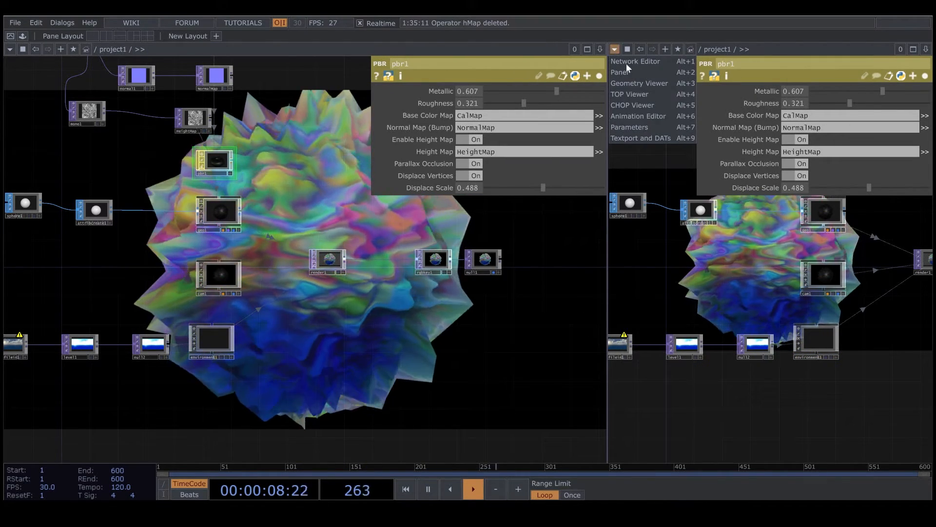
{"action": "left_click", "coordinate": [636, 94]}
Step: Turn off the Backdrop TOPs display in the network editor
{"action": "right_click", "coordinate": [536, 321]}
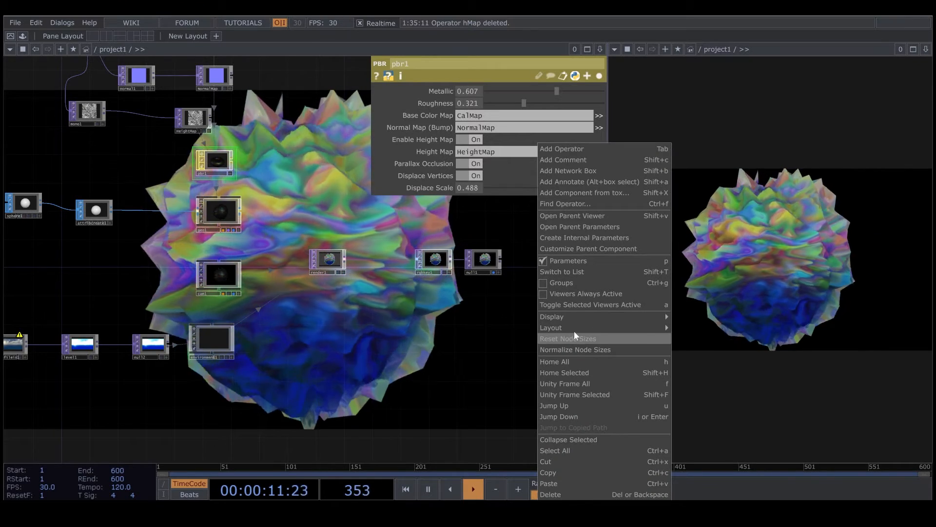
{"action": "mouse_move", "coordinate": [579, 318]}
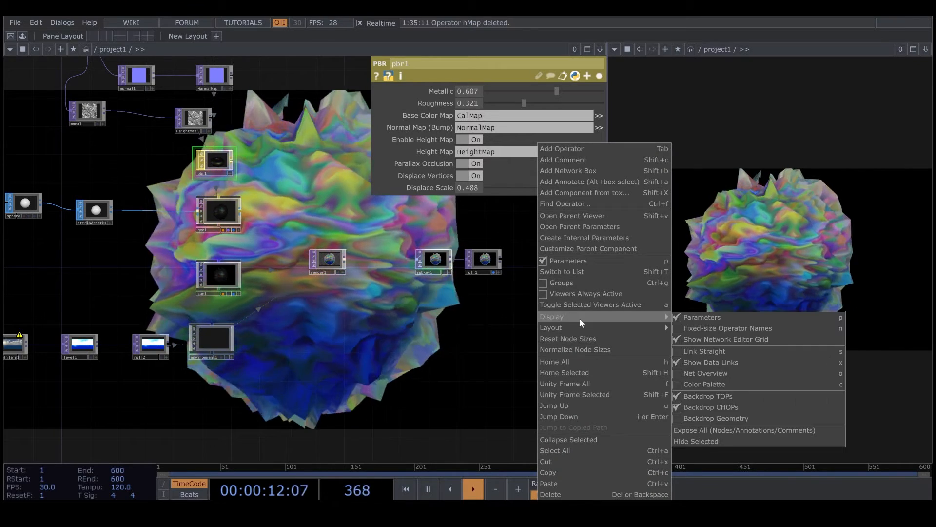
{"action": "left_click", "coordinate": [680, 392]}
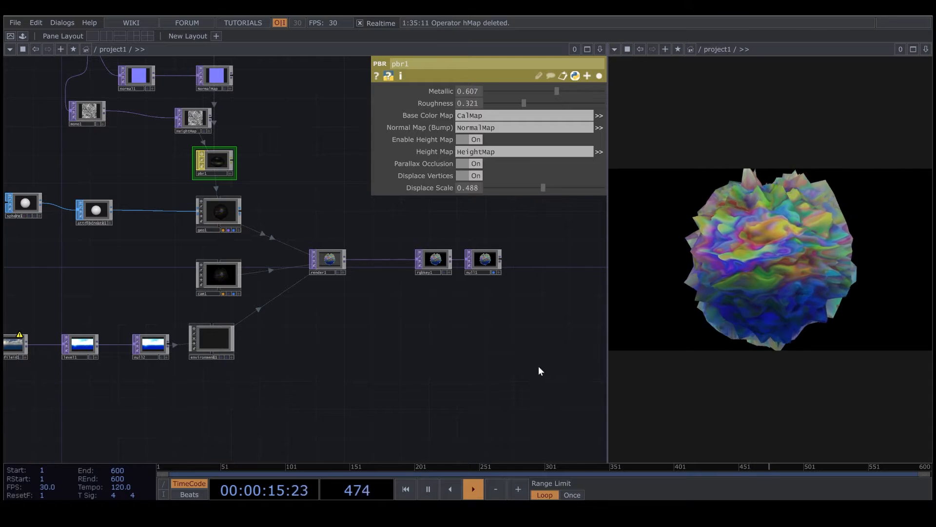
Step: Set both Rows and Columns of sphere1 to 200 to increase the mesh detail
{"action": "left_click_drag", "start_coordinate": [539, 365], "coordinate": [565, 371]}
{"action": "left_click_drag", "start_coordinate": [40, 239], "coordinate": [223, 291]}
{"action": "scroll", "coordinate": [223, 292], "scroll_direction": "up", "scroll_amount": 5}
{"action": "left_click", "coordinate": [247, 200]}
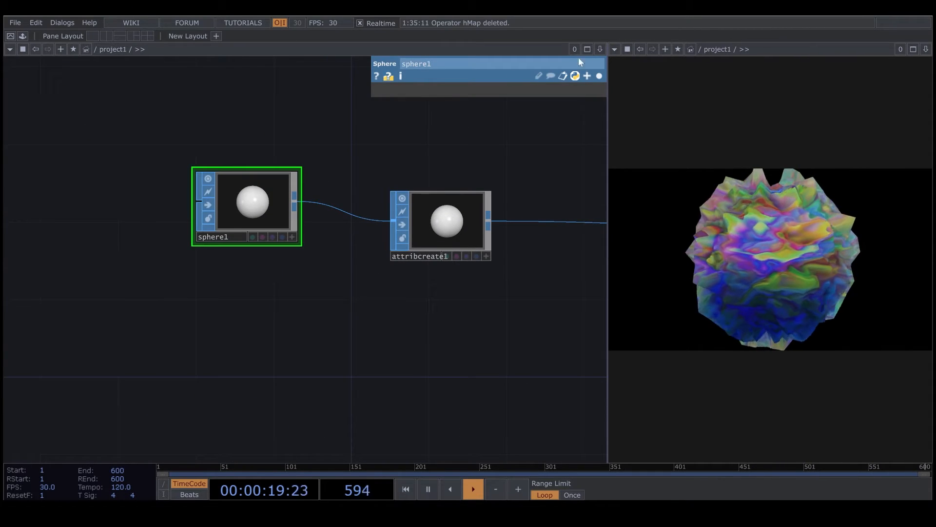
{"action": "left_click", "coordinate": [599, 76]}
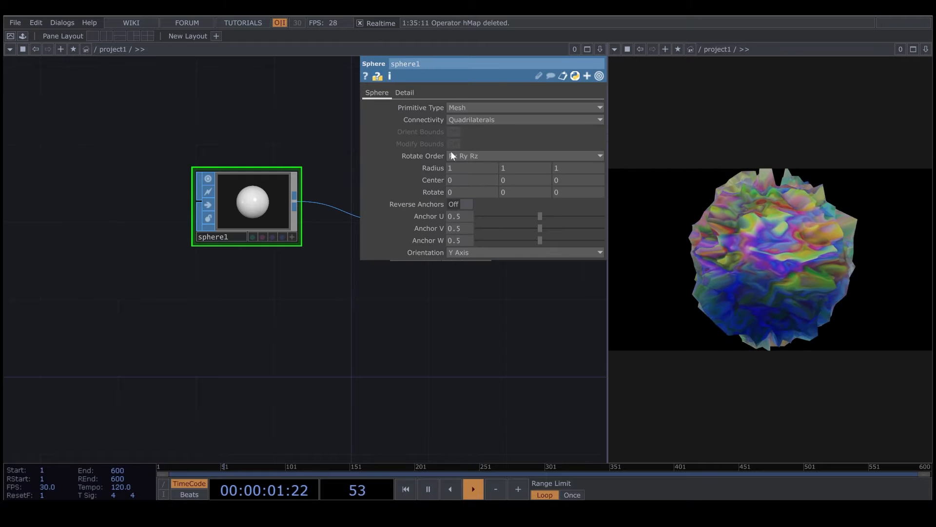
{"action": "left_click", "coordinate": [409, 91]}
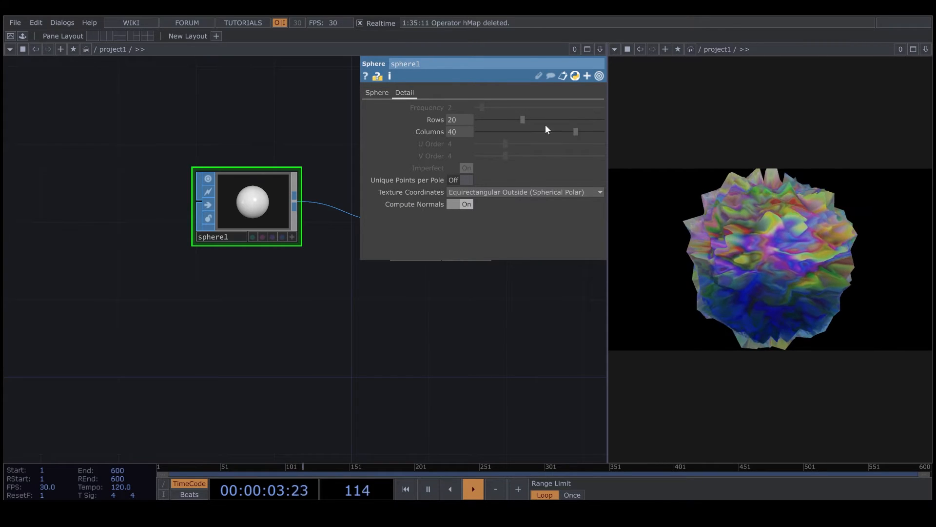
{"action": "left_click_drag", "start_coordinate": [555, 119], "coordinate": [663, 121]}
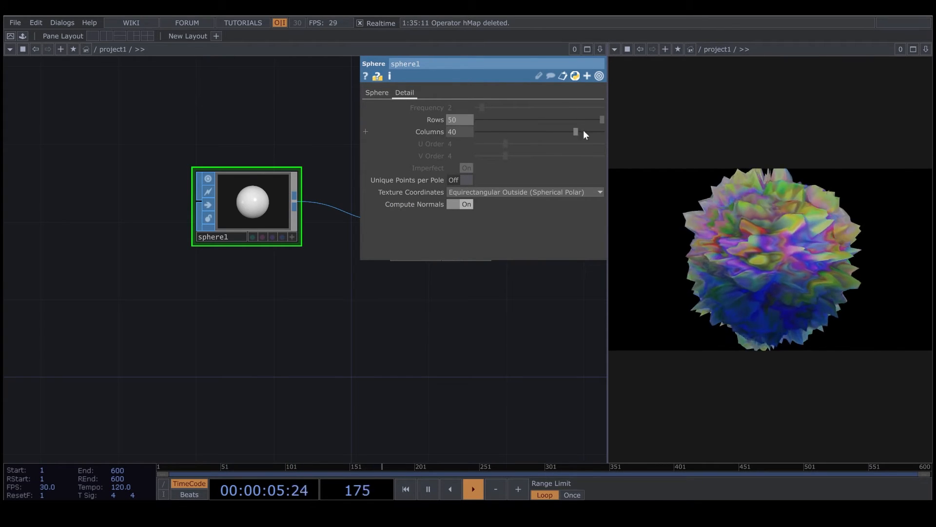
{"action": "left_click_drag", "start_coordinate": [576, 132], "coordinate": [646, 139]}
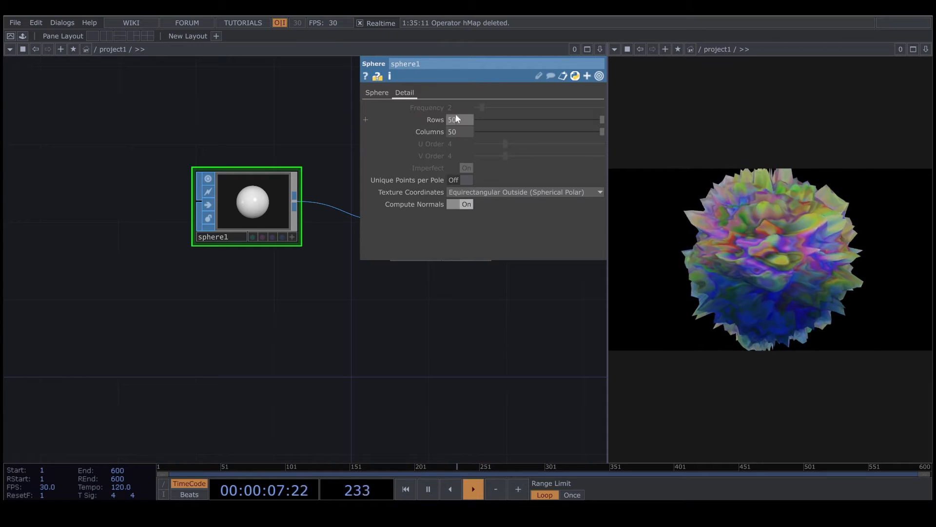
{"action": "mouse_move", "coordinate": [428, 119]}
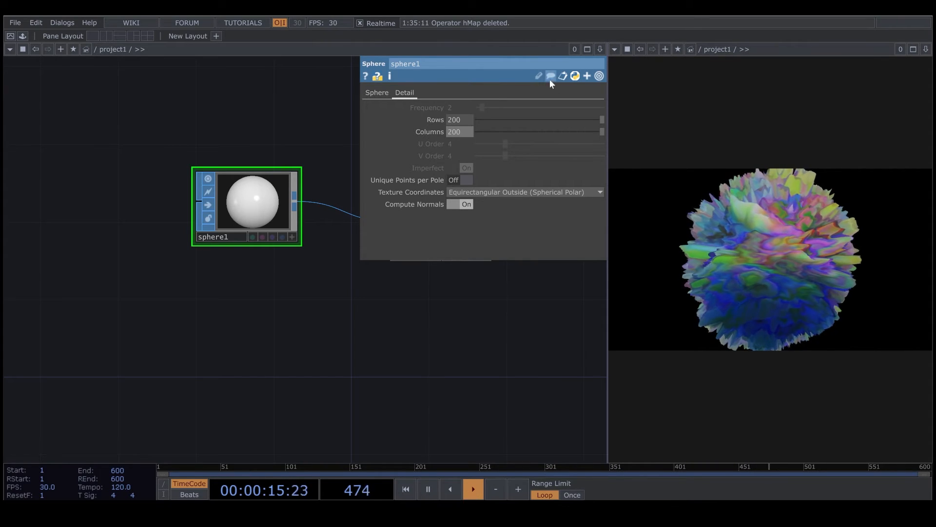
{"action": "left_click", "coordinate": [600, 76]}
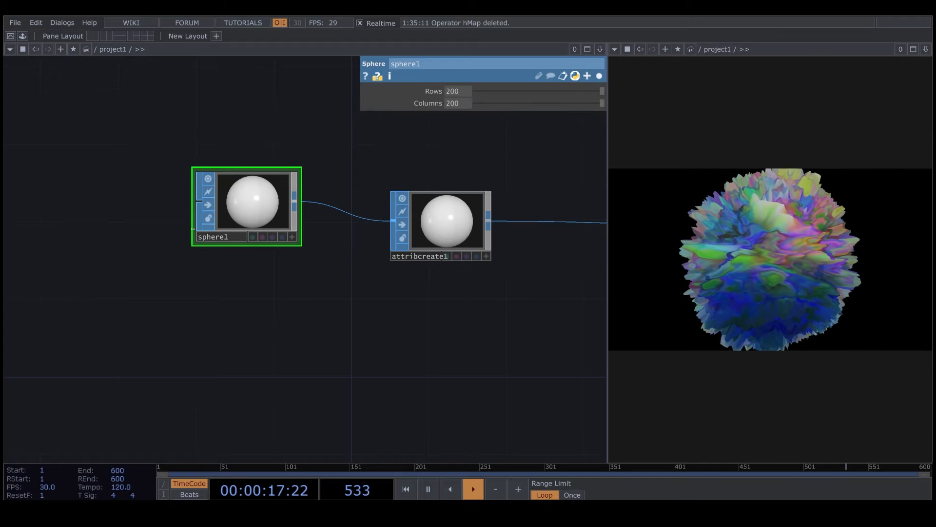
Step: Make room after mono1 and insert a Level TOP between mono1 and HeightMap
{"action": "scroll", "coordinate": [211, 303], "scroll_direction": "down", "scroll_amount": 5}
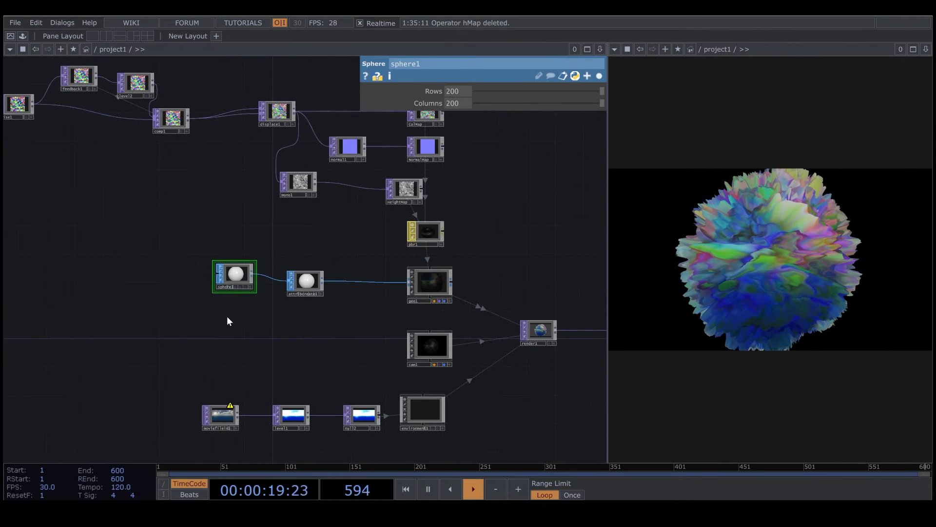
{"action": "left_click_drag", "start_coordinate": [207, 291], "coordinate": [309, 334]}
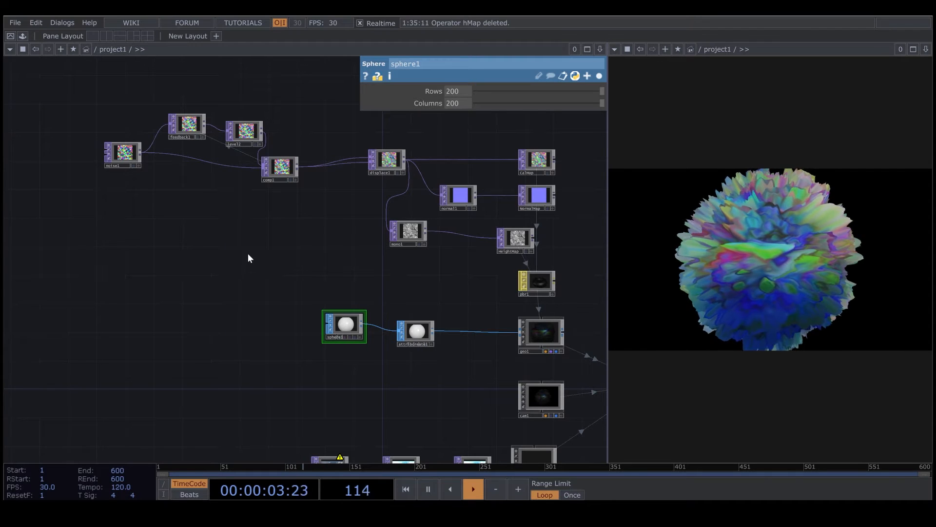
{"action": "scroll", "coordinate": [526, 262], "scroll_direction": "up", "scroll_amount": 4}
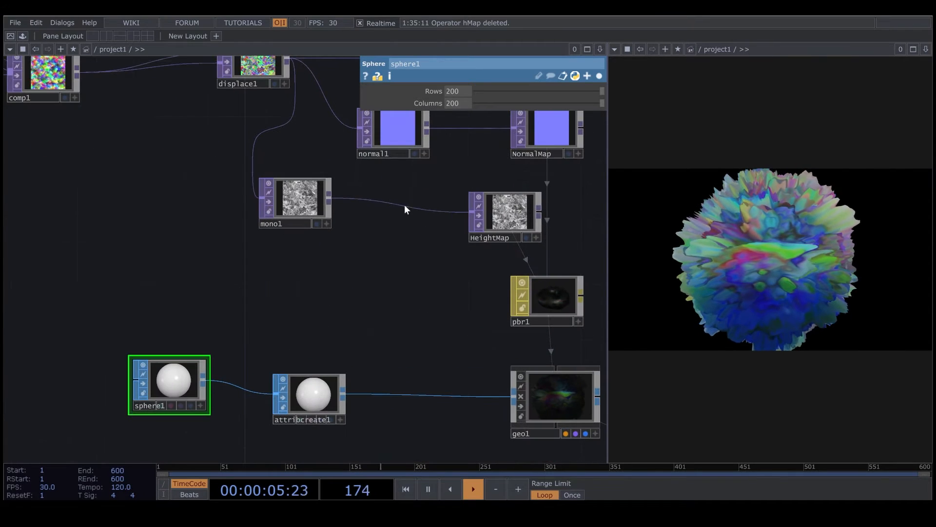
{"action": "left_click_drag", "start_coordinate": [288, 203], "coordinate": [233, 203]}
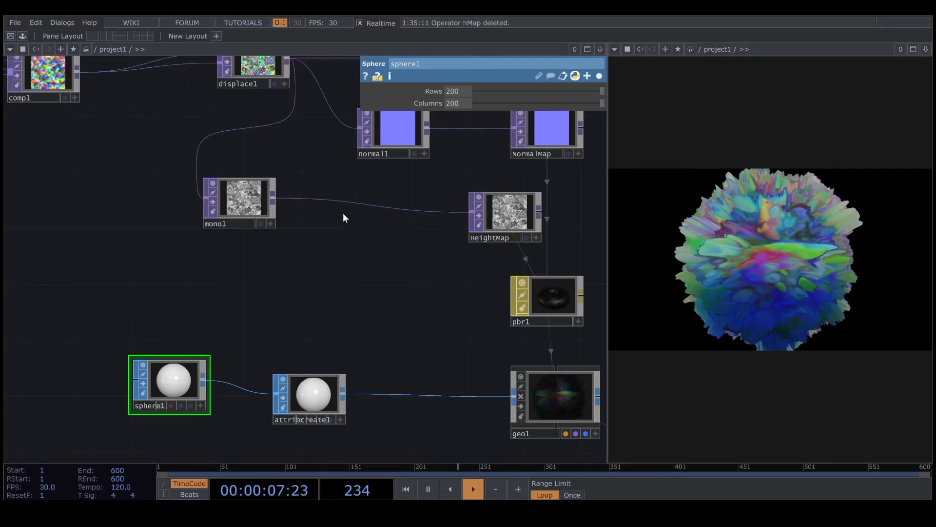
{"action": "right_click", "coordinate": [346, 198]}
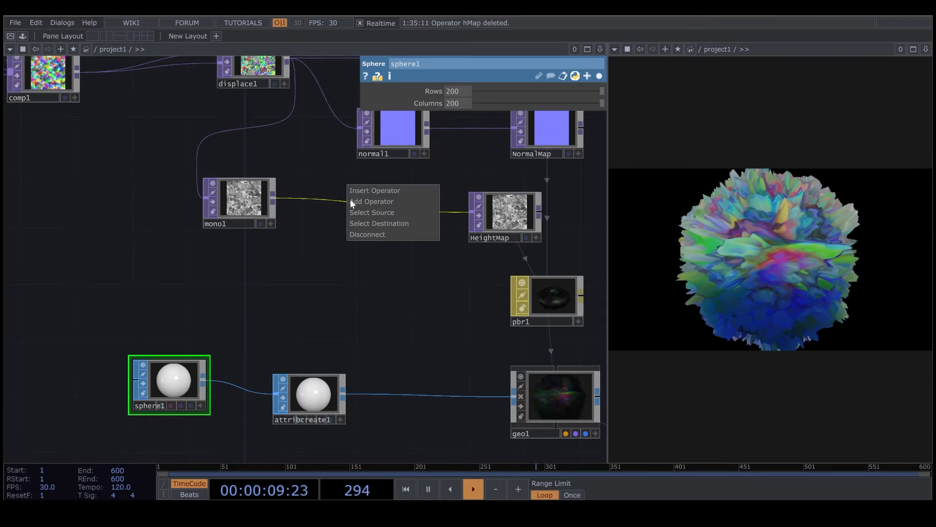
{"action": "left_click", "coordinate": [367, 191]}
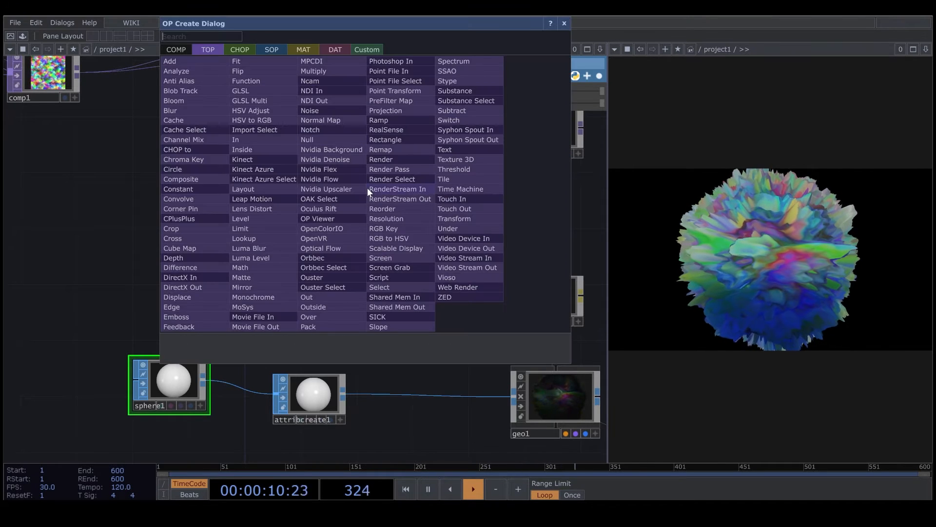
{"action": "left_click", "coordinate": [256, 217]}
{"action": "left_click", "coordinate": [351, 211]}
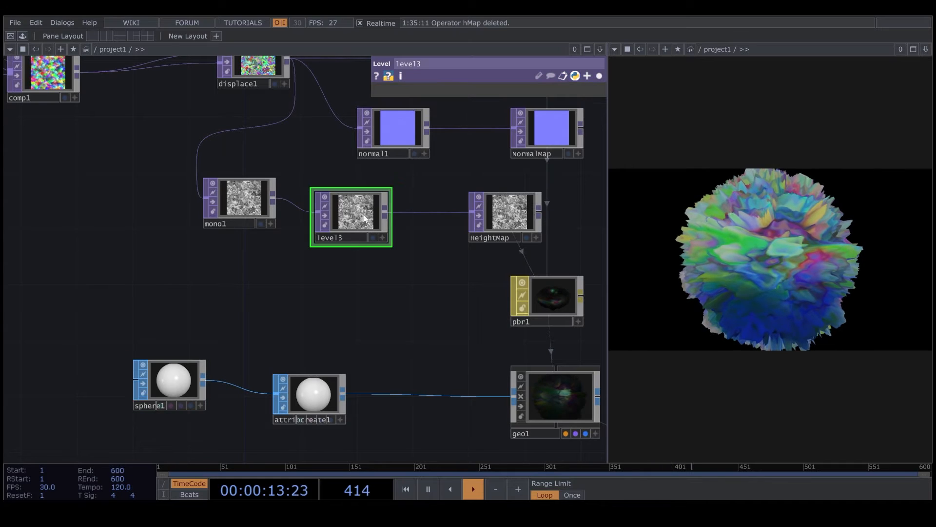
Step: Set level3's Brightness 1 to about 0.63, Gamma 1 to about 0.77 and Contrast to about 2.8
{"action": "left_click", "coordinate": [599, 76]}
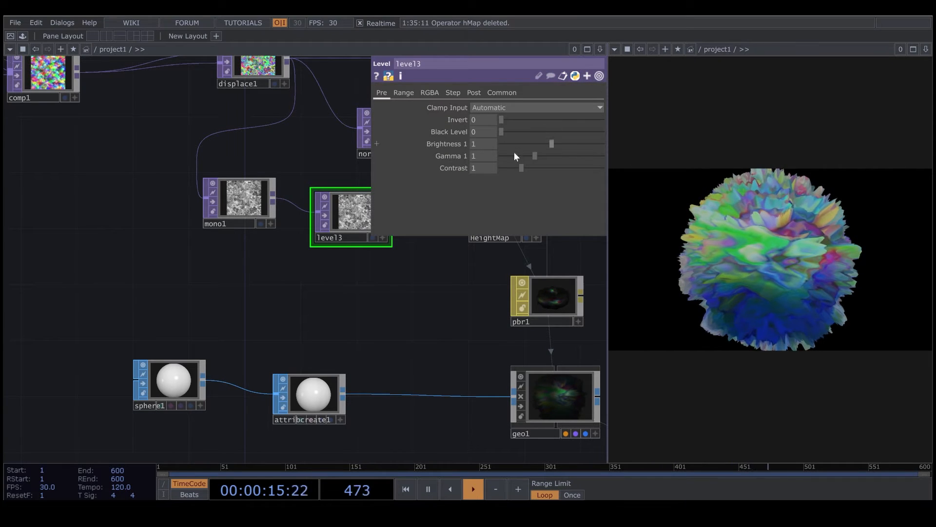
{"action": "left_click_drag", "start_coordinate": [525, 168], "coordinate": [543, 168]}
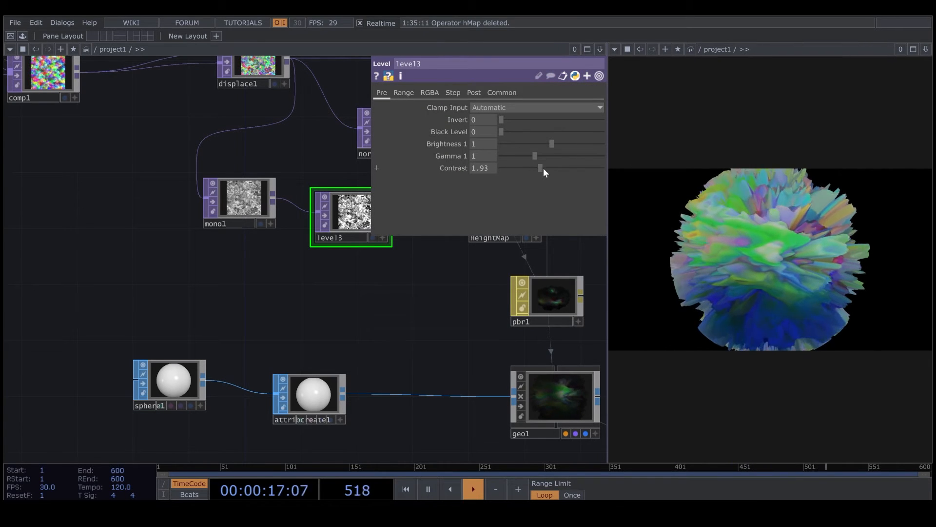
{"action": "left_click", "coordinate": [537, 143]}
{"action": "left_click_drag", "start_coordinate": [547, 168], "coordinate": [533, 142]}
Step: Narrow level3's red channel range, setting Low R to about 0.049 and High R to about 0.734
{"action": "left_click", "coordinate": [404, 92]}
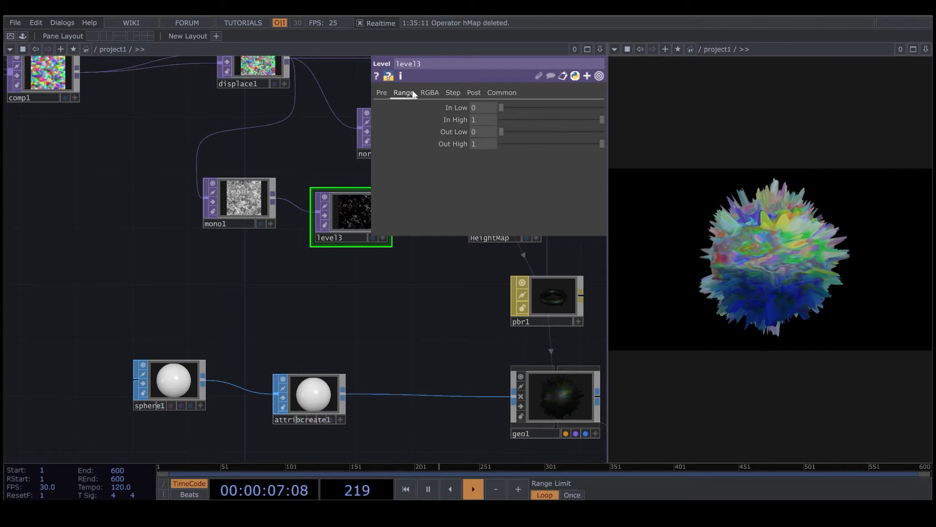
{"action": "left_click", "coordinate": [431, 93]}
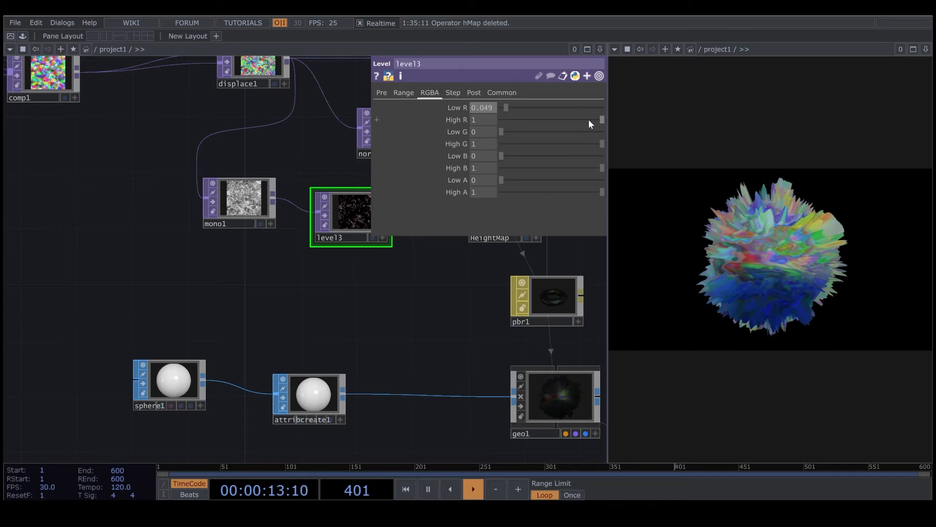
{"action": "left_click_drag", "start_coordinate": [571, 119], "coordinate": [575, 120]}
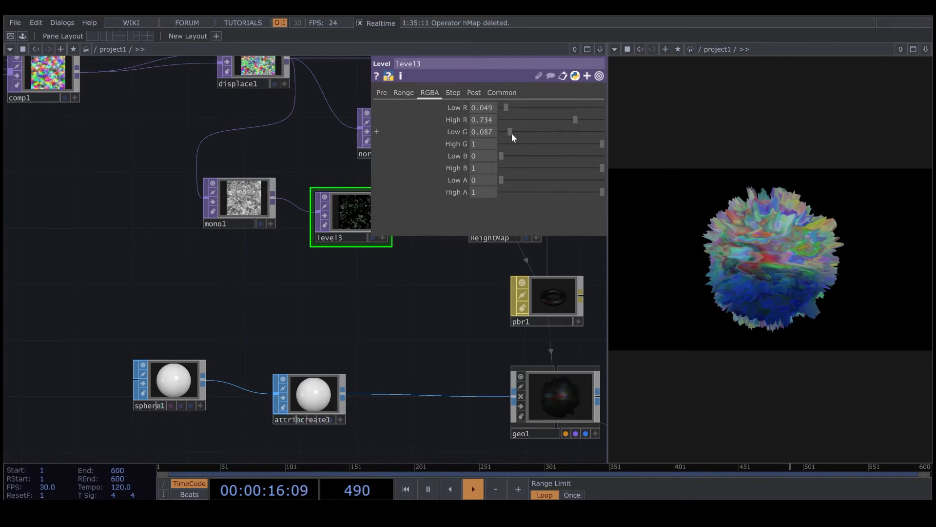
{"action": "left_click_drag", "start_coordinate": [511, 133], "coordinate": [503, 133]}
{"action": "left_click_drag", "start_coordinate": [602, 144], "coordinate": [520, 146]}
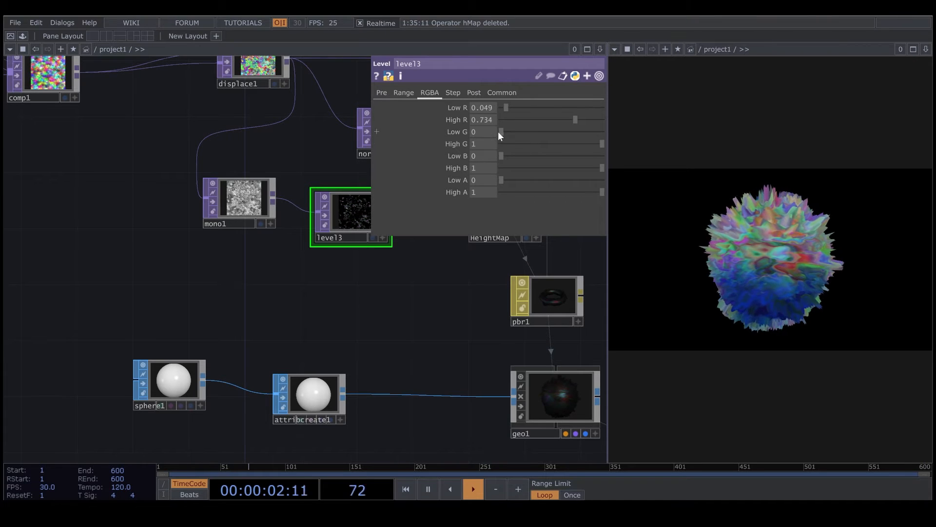
Step: Narrow level3's input range, setting In Low to about 0.185 and In High to about 0.712
{"action": "left_click", "coordinate": [396, 94]}
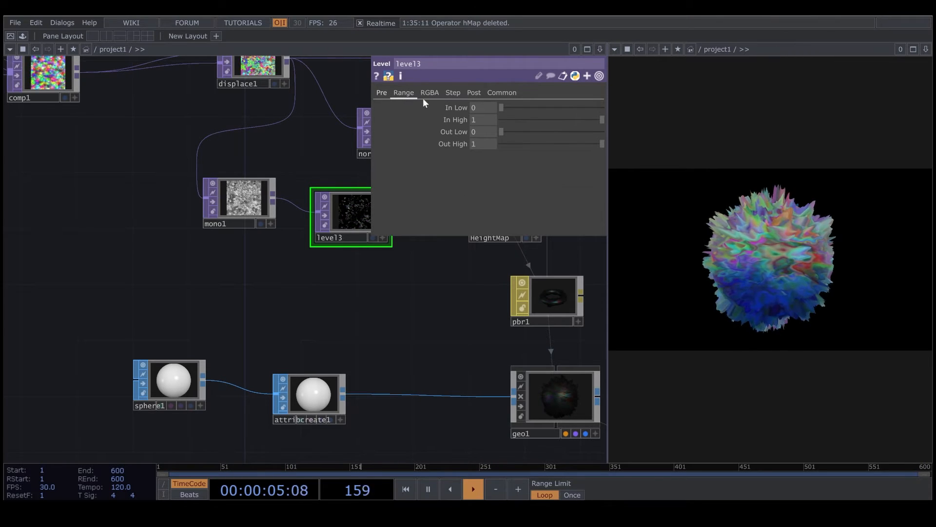
{"action": "left_click_drag", "start_coordinate": [501, 107], "coordinate": [520, 112]}
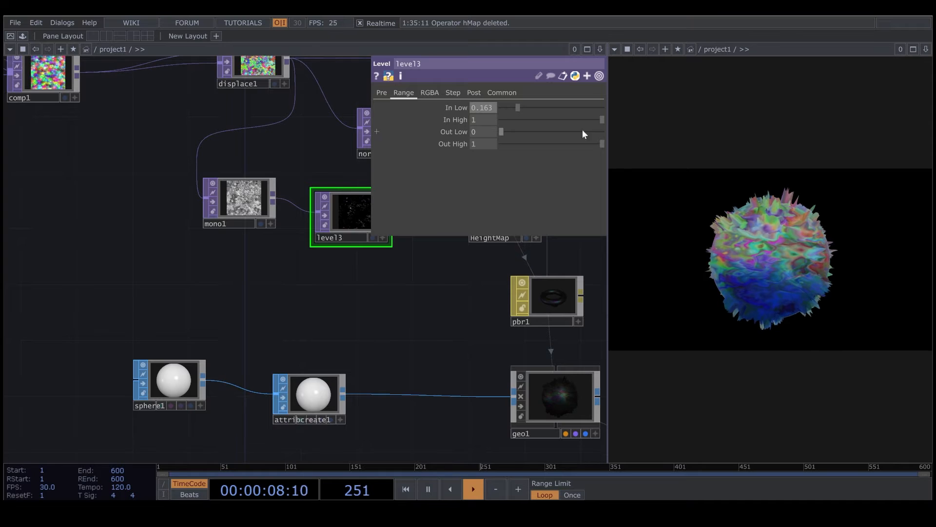
{"action": "left_click_drag", "start_coordinate": [582, 120], "coordinate": [524, 110]}
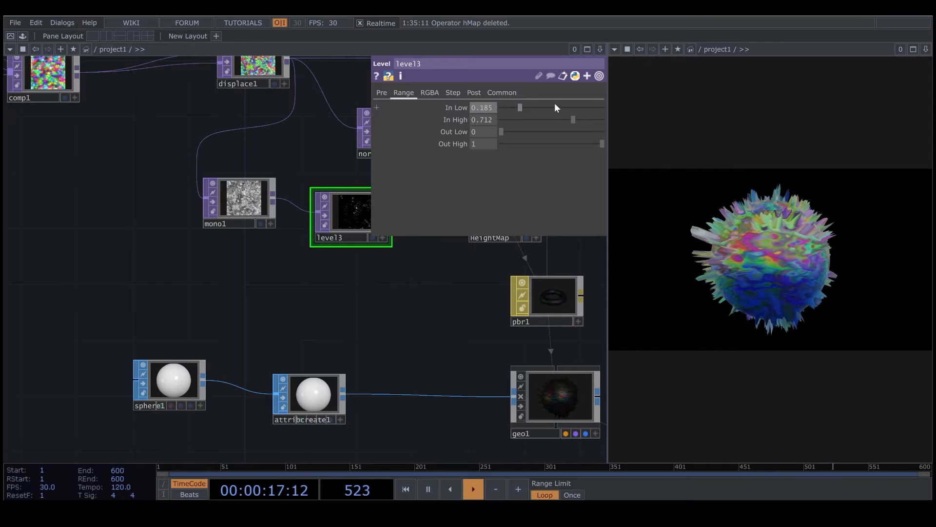
{"action": "left_click", "coordinate": [600, 76]}
Step: Raise level3's Gamma 1 to about 0.88 and its Contrast to about 3.02
{"action": "left_click_drag", "start_coordinate": [318, 320], "coordinate": [224, 338]}
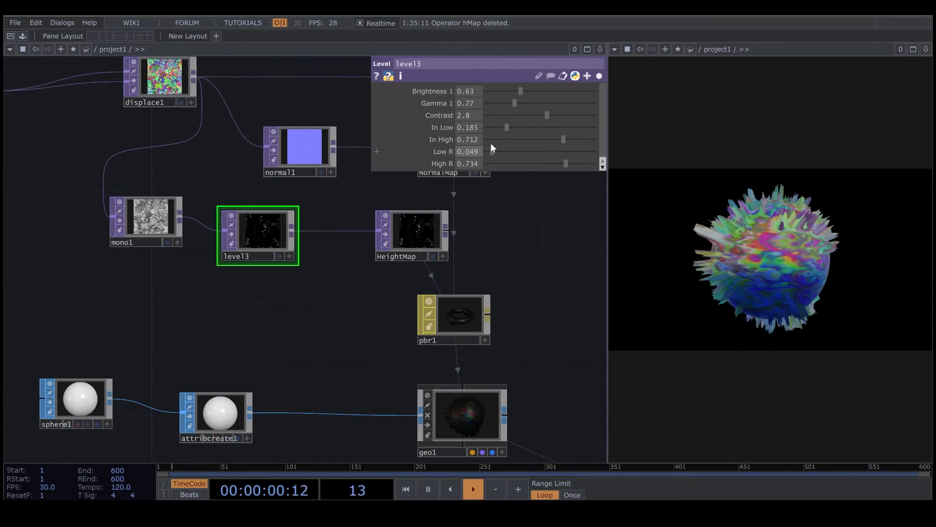
{"action": "left_click", "coordinate": [600, 77]}
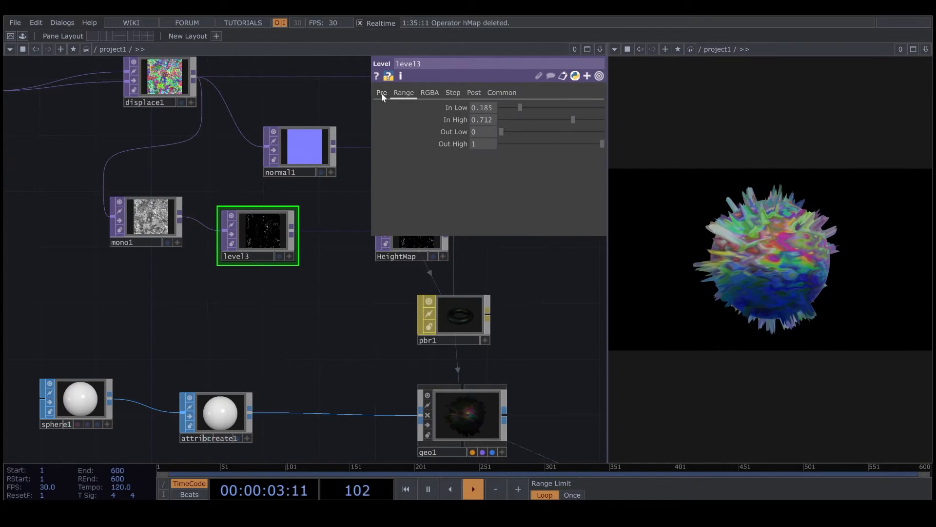
{"action": "left_click", "coordinate": [382, 93]}
{"action": "left_click_drag", "start_coordinate": [530, 156], "coordinate": [563, 168]}
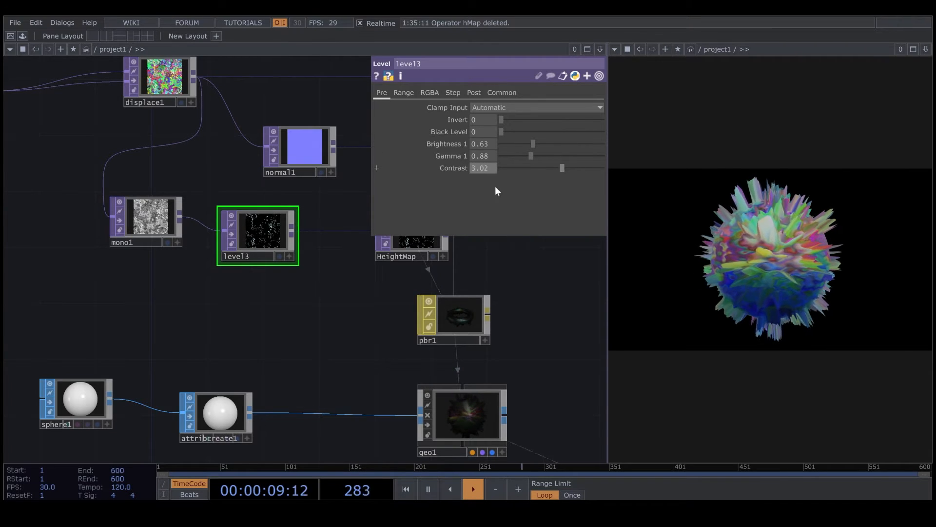
Step: Insert a Blur TOP between level3 and HeightMap, with Pre-Shrink 3 and Filter Size 10
{"action": "left_click_drag", "start_coordinate": [146, 217], "coordinate": [90, 217]}
{"action": "left_click_drag", "start_coordinate": [215, 239], "coordinate": [159, 238]}
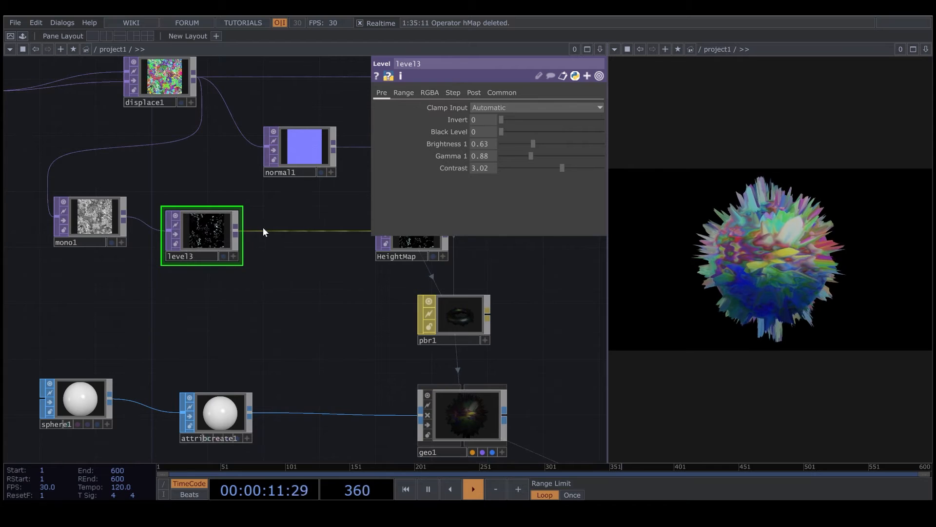
{"action": "right_click", "coordinate": [268, 229]}
{"action": "left_click", "coordinate": [283, 217]}
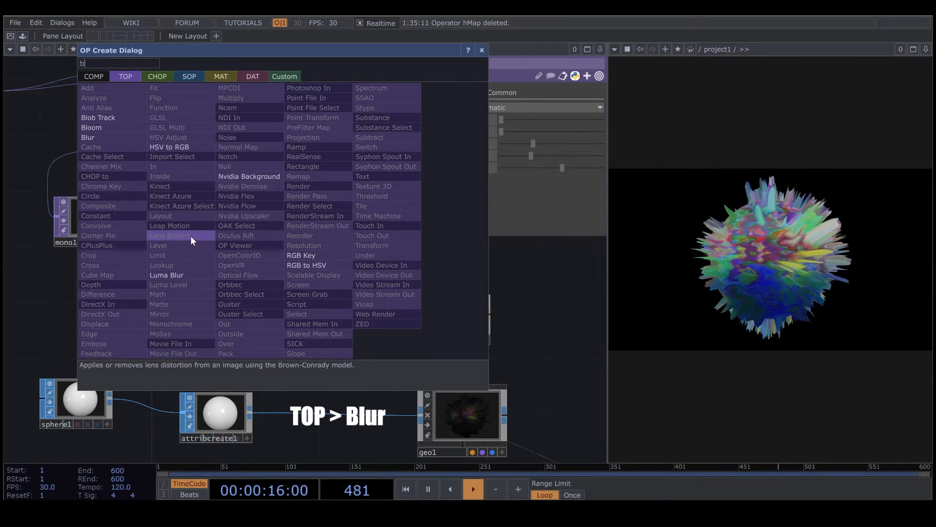
{"action": "left_click", "coordinate": [101, 138]}
{"action": "left_click", "coordinate": [301, 236]}
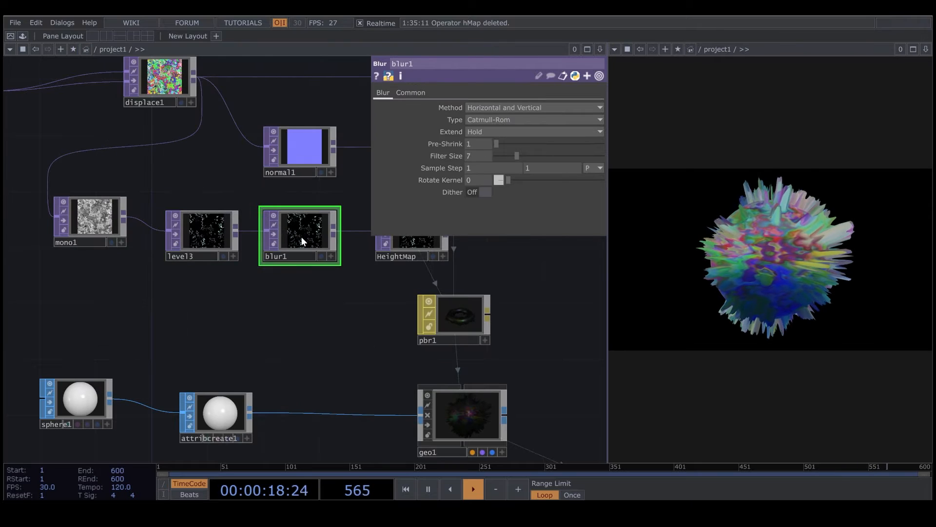
{"action": "left_click_drag", "start_coordinate": [541, 148], "coordinate": [528, 151]}
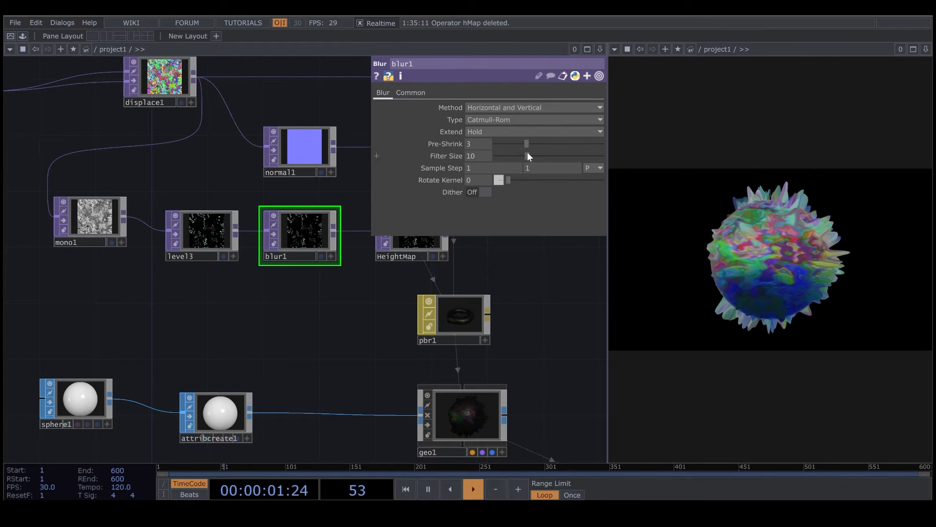
Step: Fine-tune level3, setting Brightness 1 to about 0.66 and Gamma 1 to about 0.95
{"action": "left_click", "coordinate": [205, 230]}
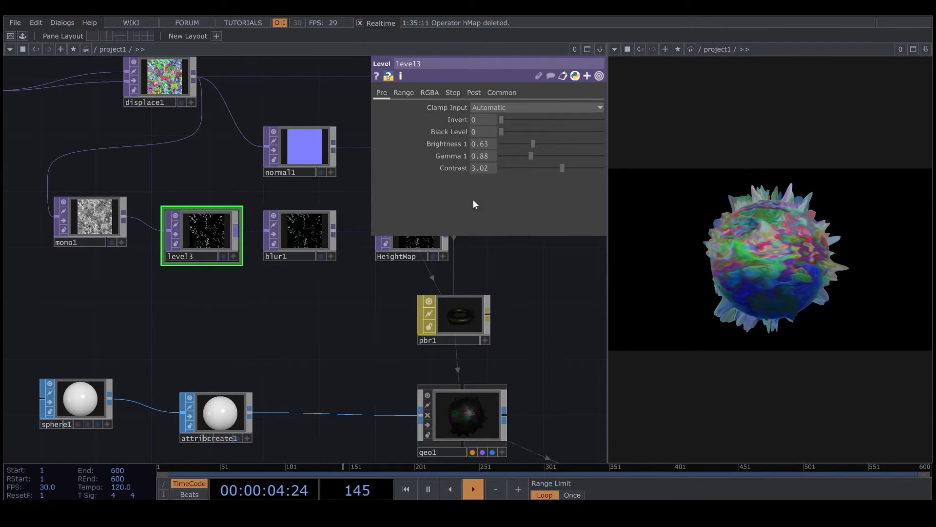
{"action": "mouse_move", "coordinate": [543, 146]}
{"action": "left_mouse_down"}
{"action": "mouse_move", "coordinate": [534, 141]}
{"action": "mouse_move", "coordinate": [537, 155]}
{"action": "left_mouse_up"}
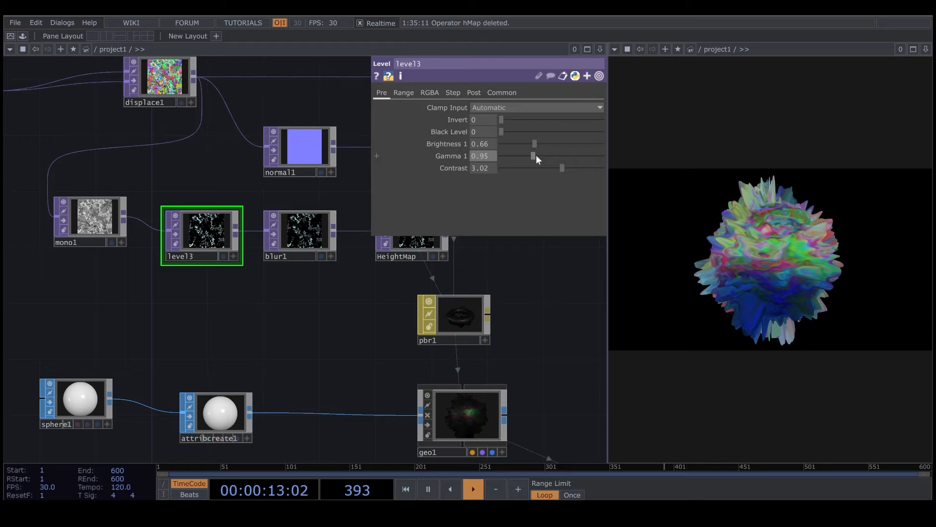
{"action": "left_click", "coordinate": [599, 76]}
Step: Move the noise1 TOP farther away from feedback1 to leave more room after it
{"action": "scroll", "coordinate": [335, 305], "scroll_direction": "down", "scroll_amount": 5}
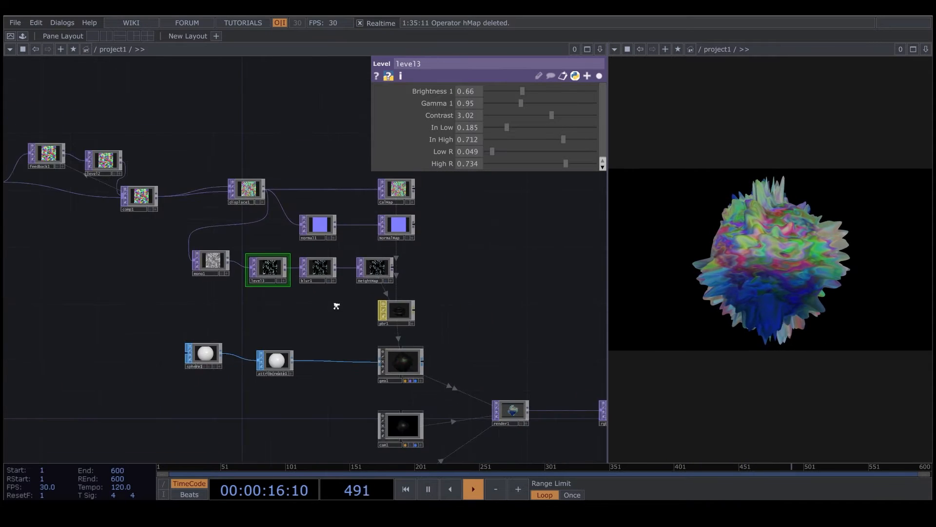
{"action": "left_click_drag", "start_coordinate": [44, 273], "coordinate": [263, 283]}
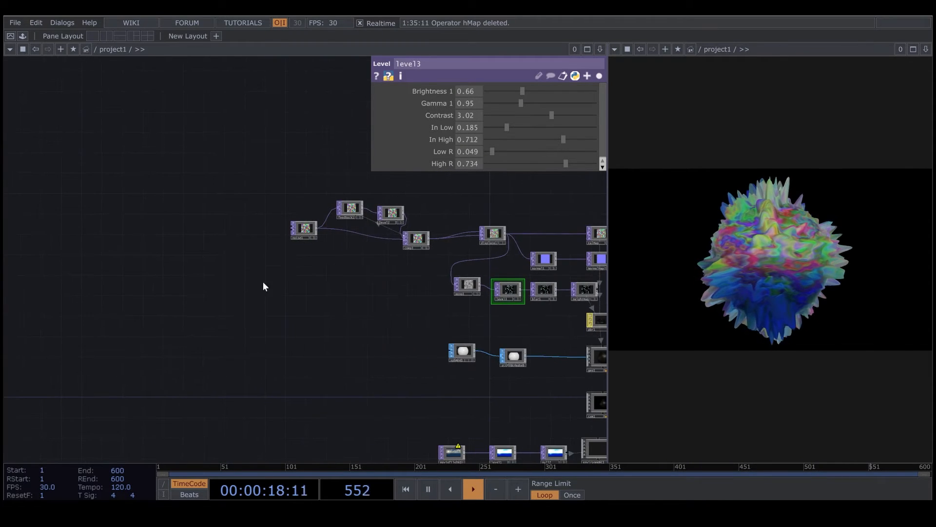
{"action": "scroll", "coordinate": [342, 250], "scroll_direction": "up", "scroll_amount": 5}
{"action": "left_click_drag", "start_coordinate": [274, 209], "coordinate": [213, 209]}
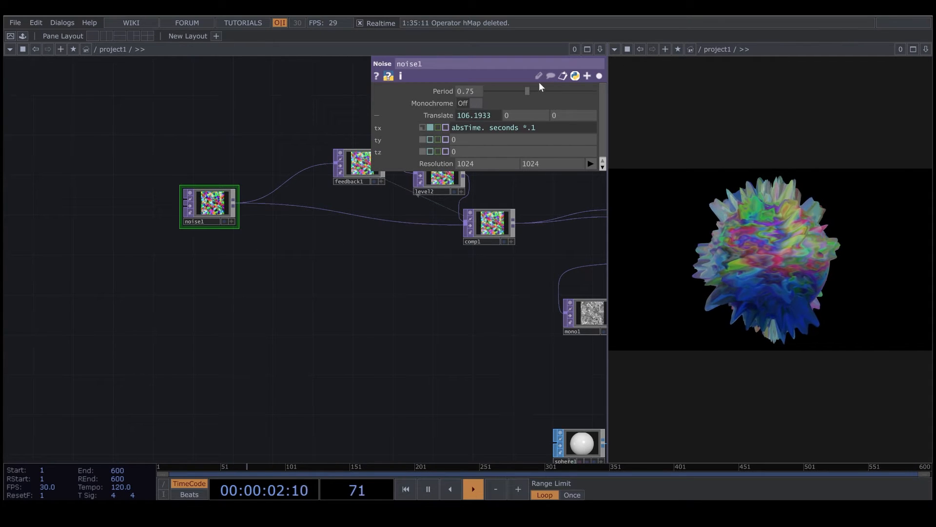
Step: Raise noise1's Period to about 0.79 and place an LFO CHOP just above noise1
{"action": "mouse_move", "coordinate": [526, 92]}
{"action": "left_mouse_down"}
{"action": "mouse_move", "coordinate": [500, 92]}
{"action": "mouse_move", "coordinate": [600, 91]}
{"action": "mouse_move", "coordinate": [490, 102]}
{"action": "mouse_move", "coordinate": [531, 95]}
{"action": "left_mouse_up"}
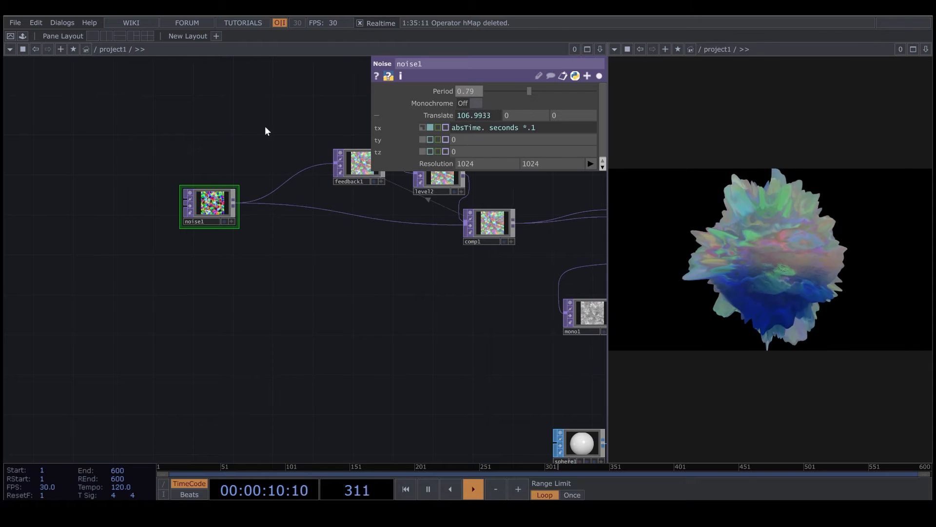
{"action": "key", "text": "Tab"}
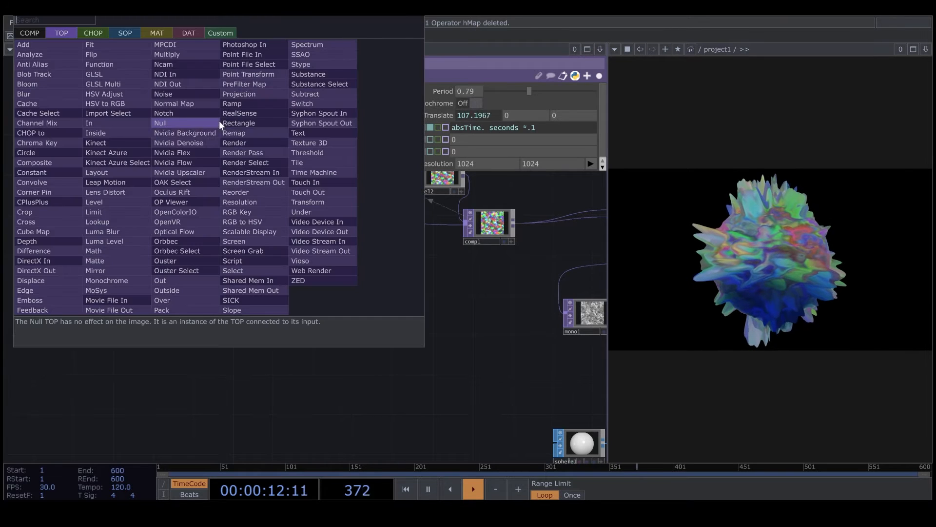
{"action": "left_click", "coordinate": [102, 34]}
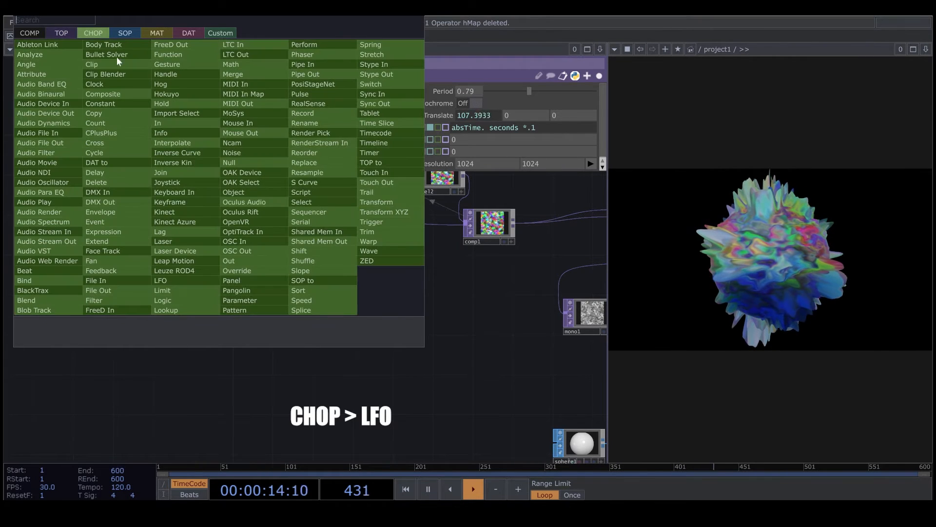
{"action": "left_click", "coordinate": [180, 282]}
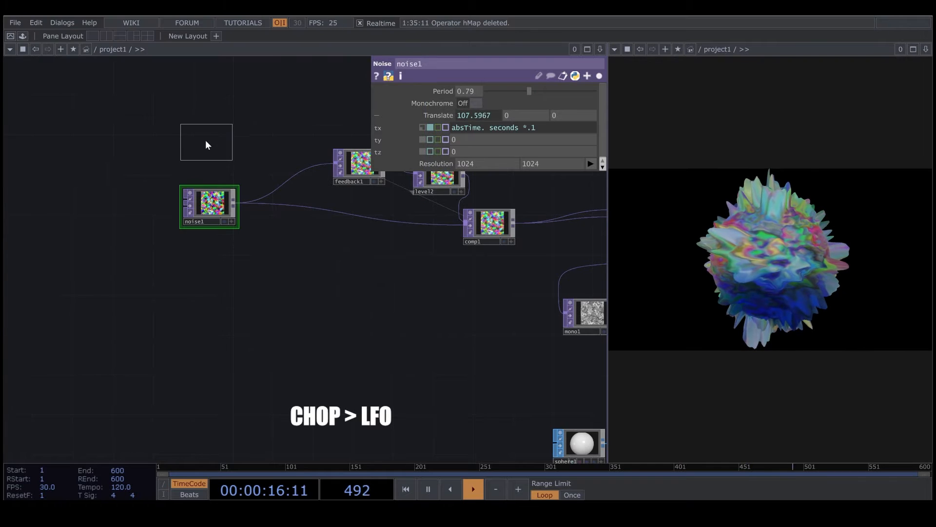
{"action": "left_click", "coordinate": [205, 140]}
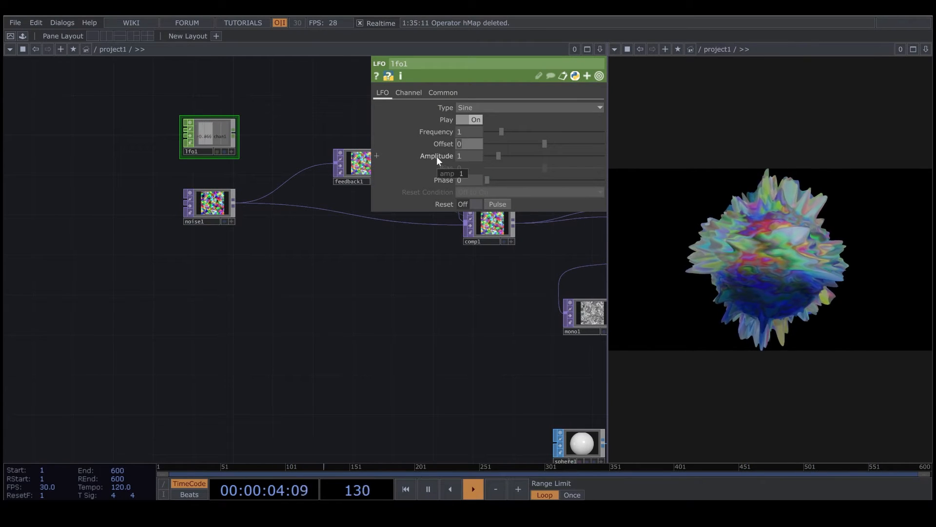
Step: Set lfo1's Offset to 0.3
{"action": "type", "text": ".4"}
{"action": "key", "text": "BackSpace"}
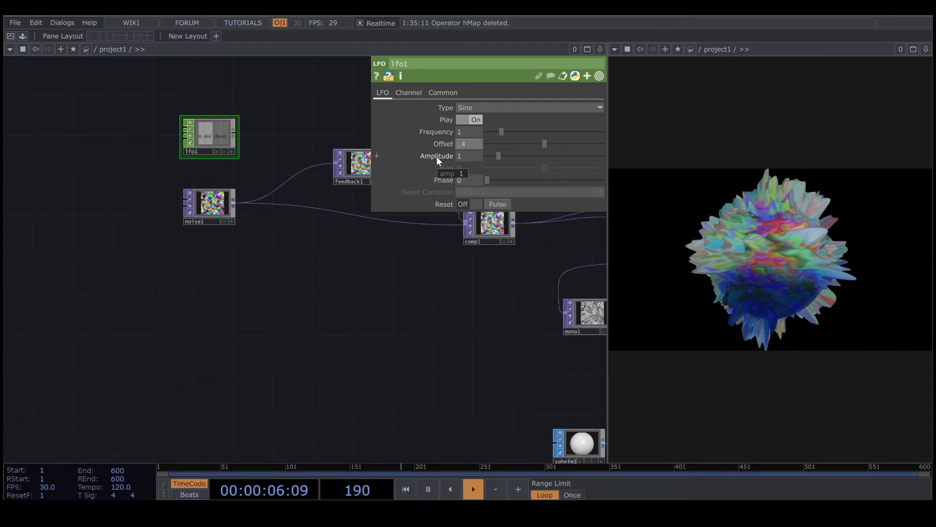
{"action": "type", "text": "3"}
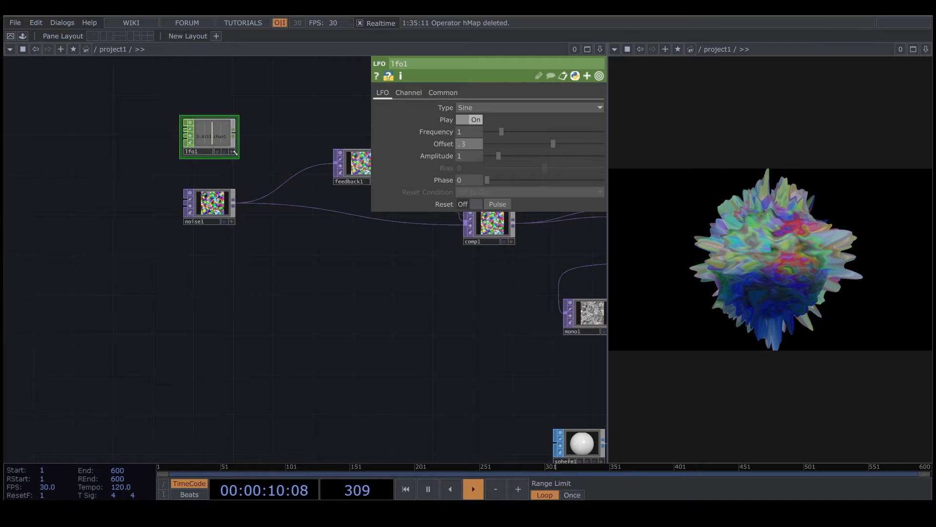
Step: Link lfo1's chan1 channel to noise1's Period as a CHOP Reference
{"action": "left_click", "coordinate": [206, 205]}
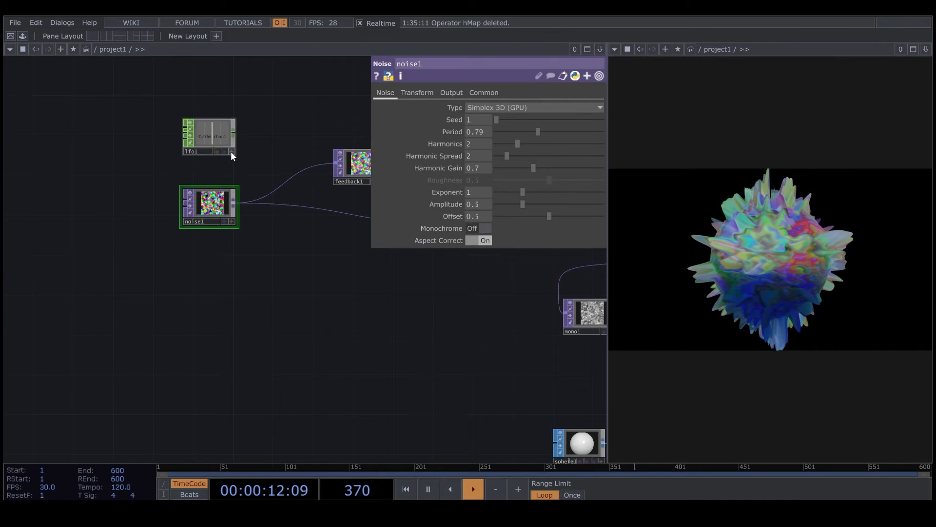
{"action": "left_click", "coordinate": [231, 151]}
{"action": "left_click_drag", "start_coordinate": [210, 137], "coordinate": [480, 131]}
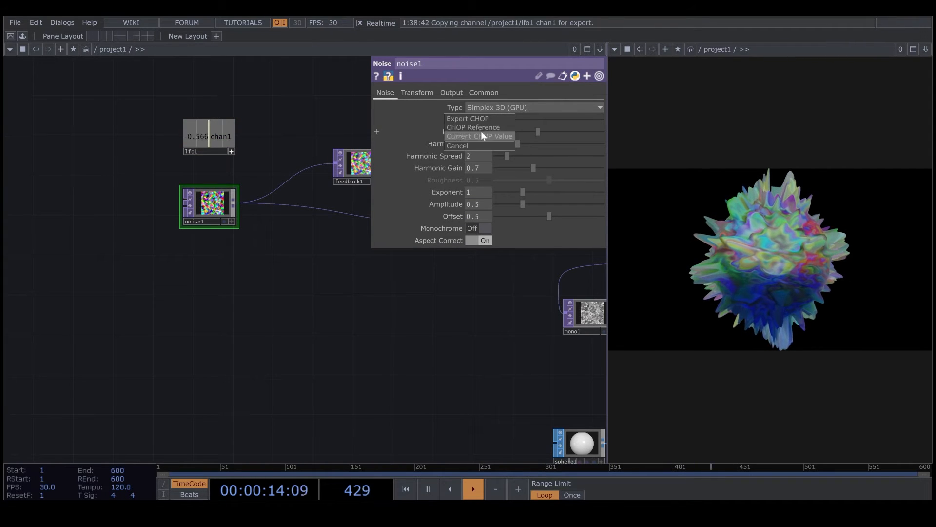
{"action": "left_click", "coordinate": [485, 129]}
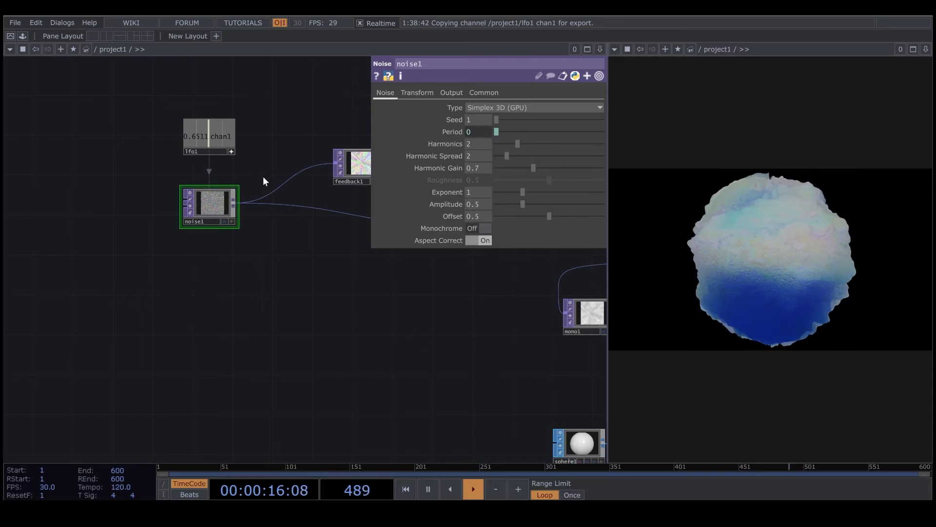
{"action": "left_click", "coordinate": [231, 152]}
Step: Change lfo1 to the Gaussian type with Frequency 0.1 and Amplitude 0.4, and show only its non-default parameters
{"action": "left_click", "coordinate": [230, 145]}
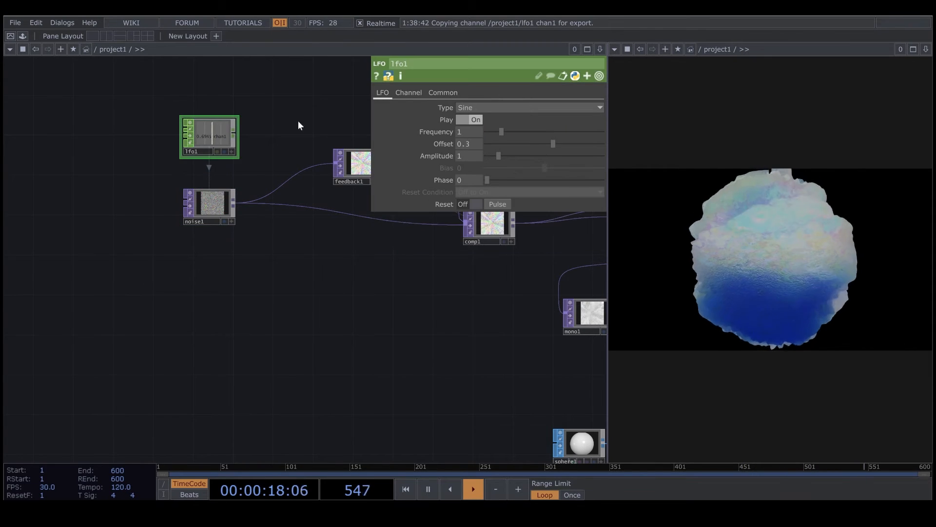
{"action": "left_click", "coordinate": [493, 109]}
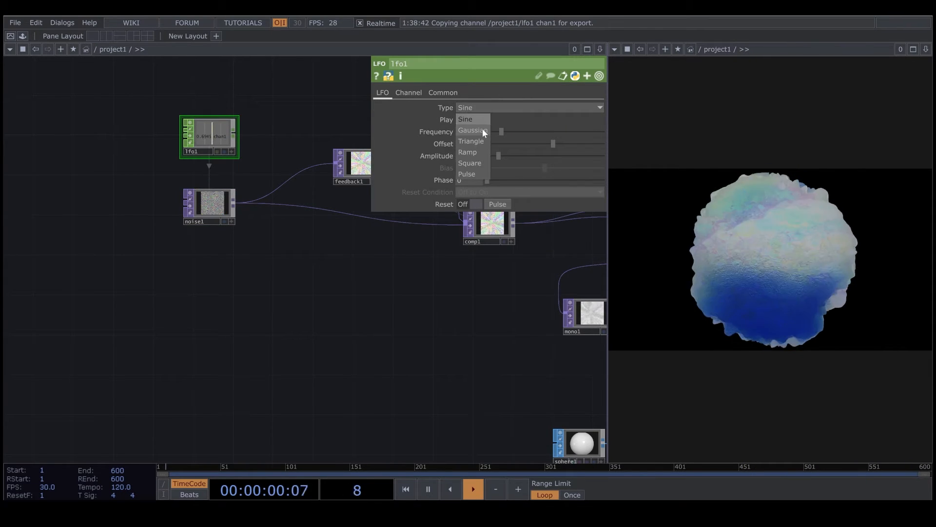
{"action": "left_click", "coordinate": [481, 129]}
{"action": "left_click_drag", "start_coordinate": [484, 132], "coordinate": [494, 130]}
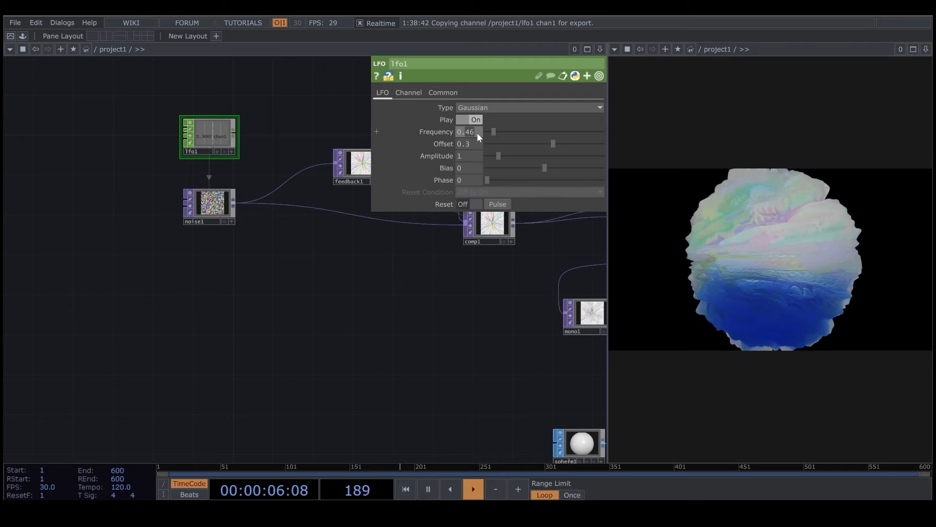
{"action": "type", "text": "1"}
{"action": "key", "text": "Return"}
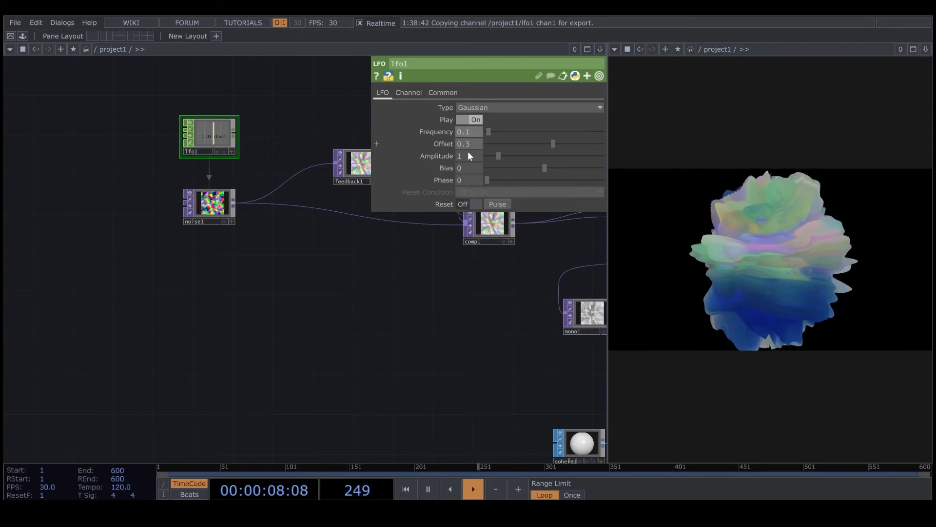
{"action": "type", "text": ".4"}
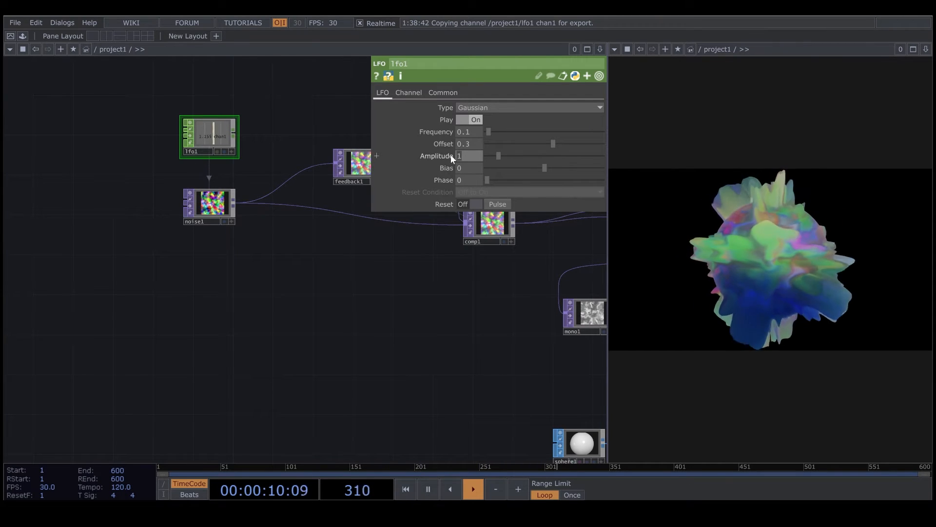
{"action": "key", "text": "Return"}
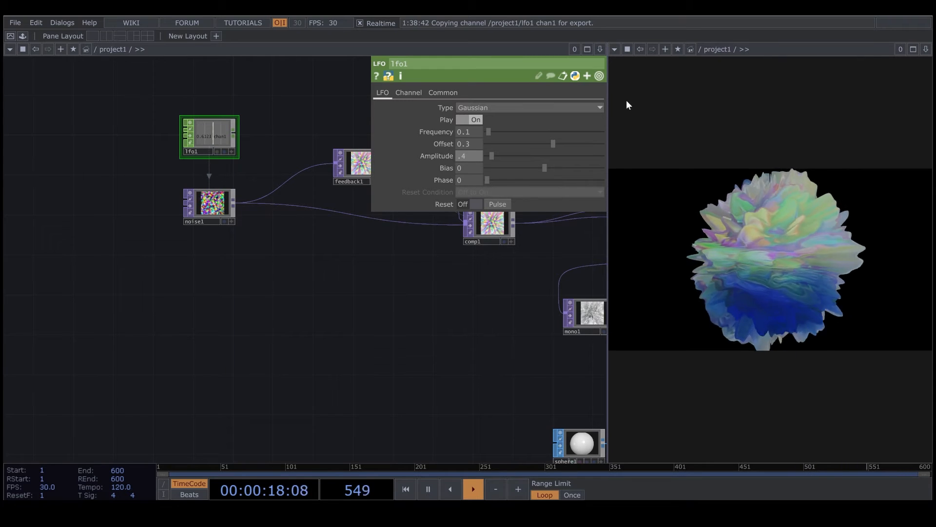
{"action": "left_click", "coordinate": [599, 76]}
Step: Add a Circle TOP in the empty space below noise1
{"action": "scroll", "coordinate": [335, 267], "scroll_direction": "down", "scroll_amount": 6}
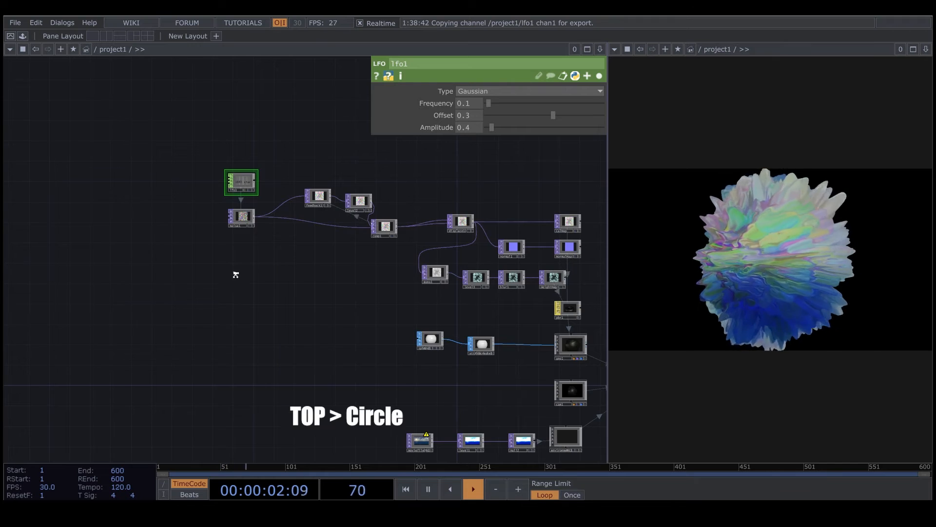
{"action": "scroll", "coordinate": [236, 272], "scroll_direction": "up", "scroll_amount": 3}
{"action": "key", "text": "Tab"}
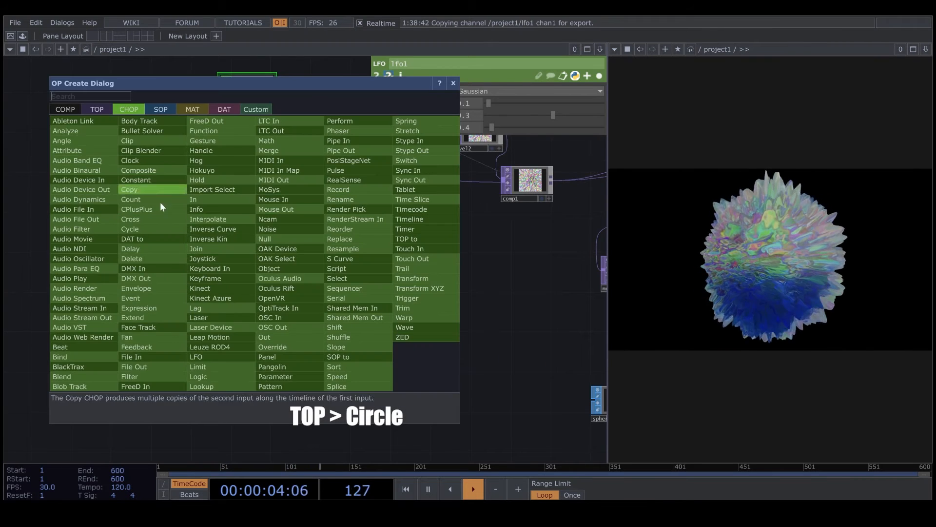
{"action": "left_click", "coordinate": [103, 107]}
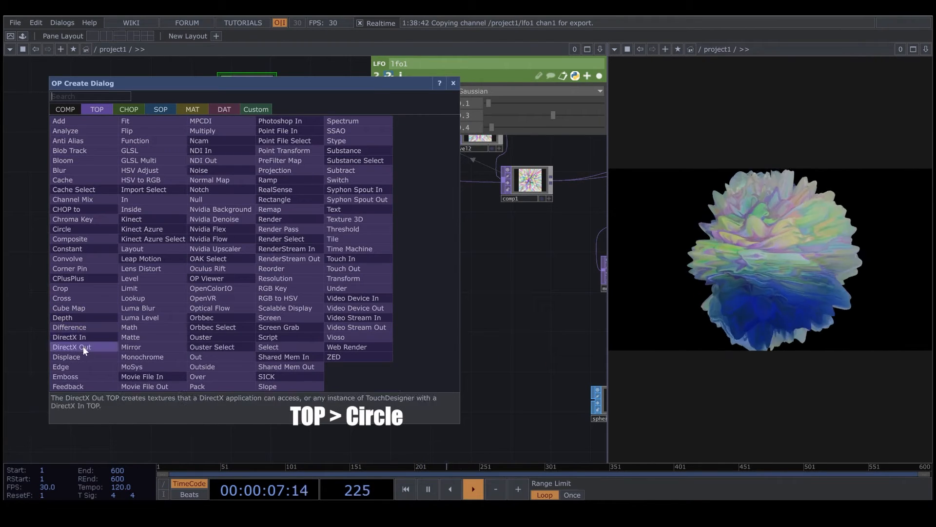
{"action": "type", "text": "c"}
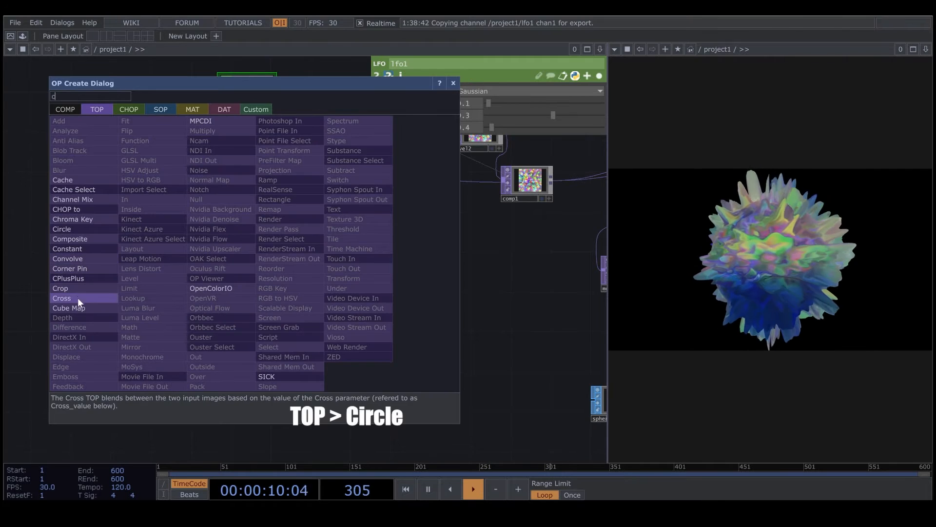
{"action": "left_click", "coordinate": [71, 227]}
{"action": "left_click", "coordinate": [226, 264]}
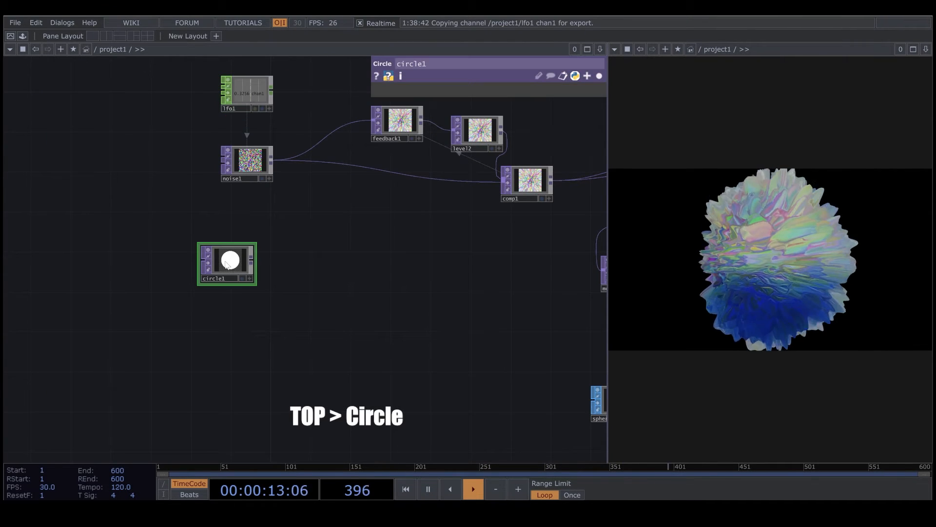
Step: Set circle1's resolution to 1024 x 1024 and show only its non-default parameters
{"action": "left_click", "coordinate": [600, 75]}
{"action": "left_click", "coordinate": [447, 90]}
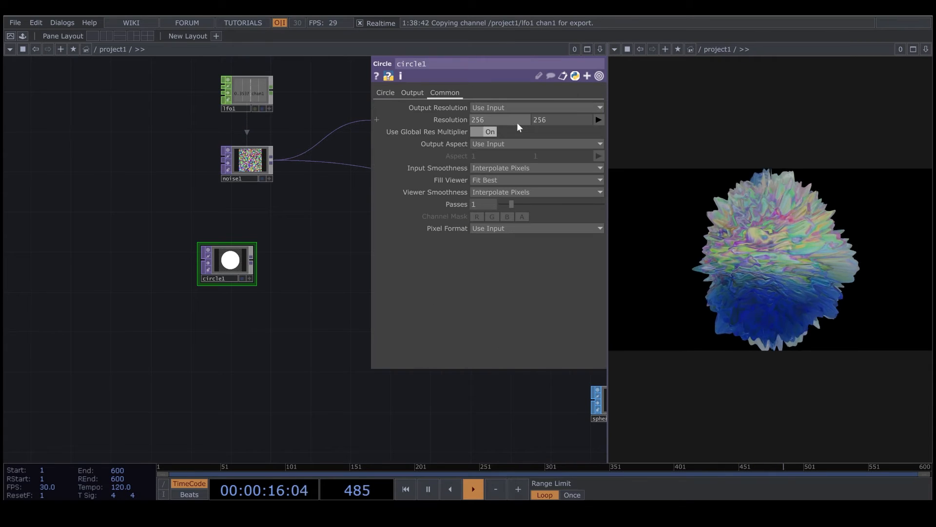
{"action": "type", "text": "1"}
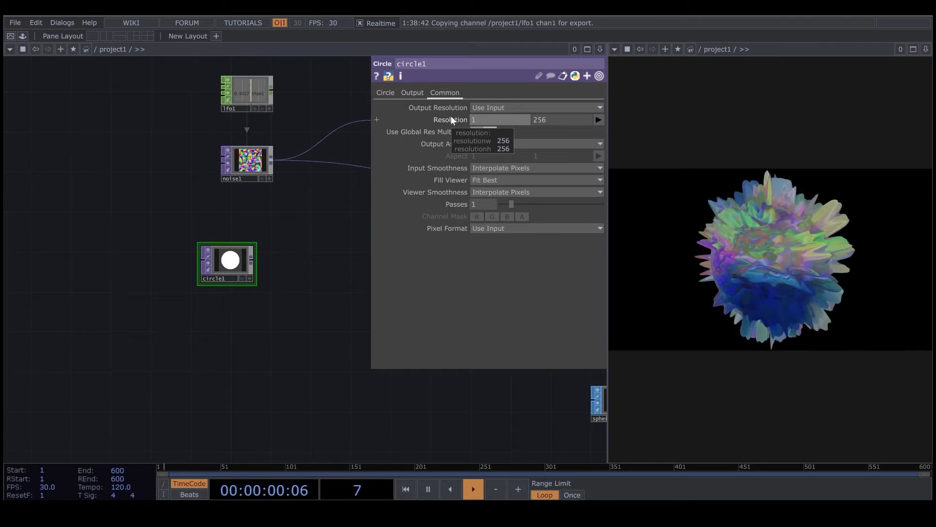
{"action": "type", "text": "024"}
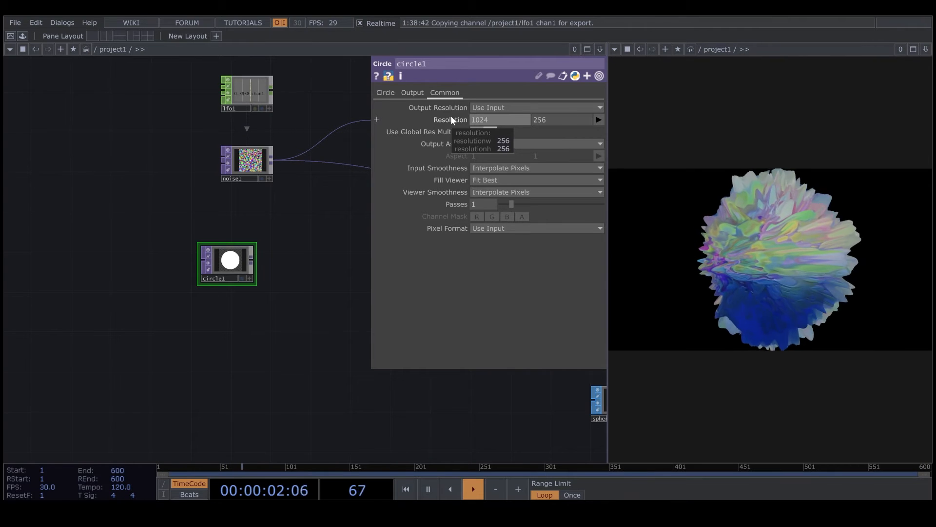
{"action": "key", "text": "Return"}
{"action": "left_click_drag", "start_coordinate": [545, 121], "coordinate": [528, 120]}
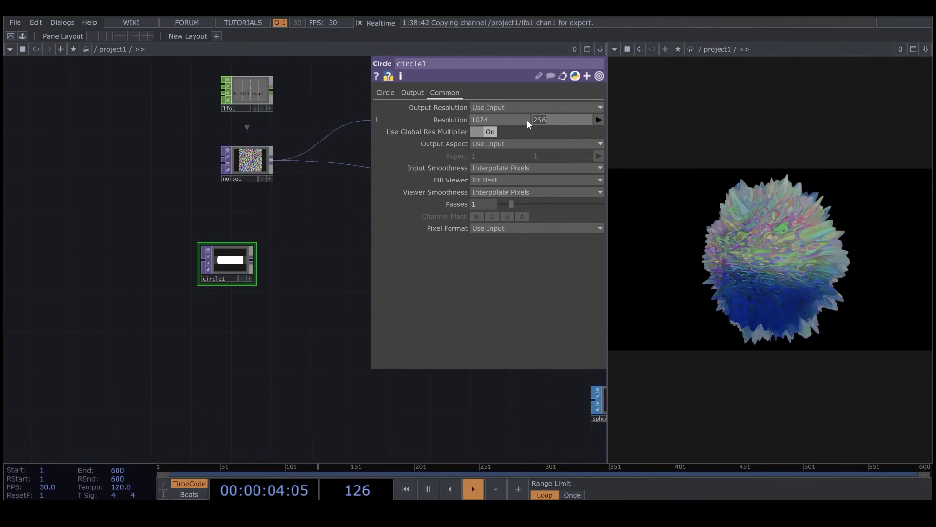
{"action": "type", "text": "102"}
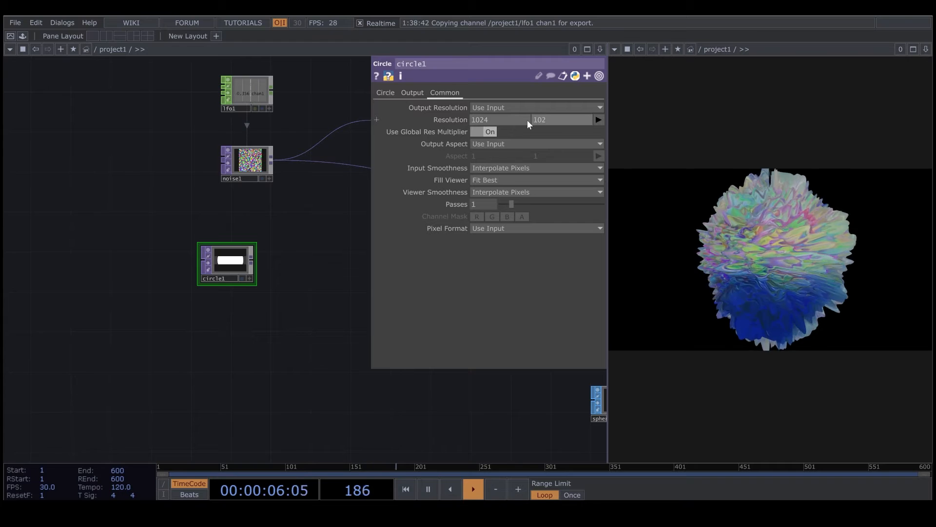
{"action": "type", "text": "4"}
{"action": "key", "text": "Return"}
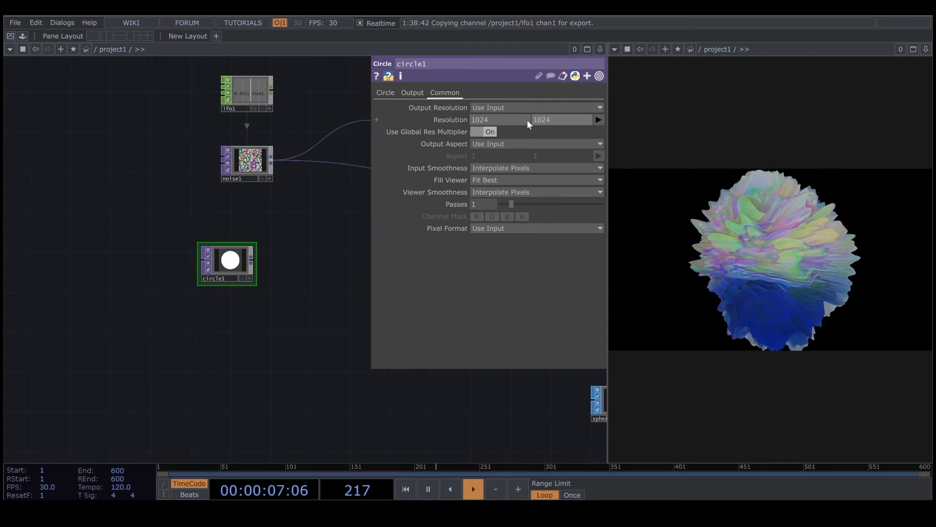
{"action": "left_click", "coordinate": [599, 77]}
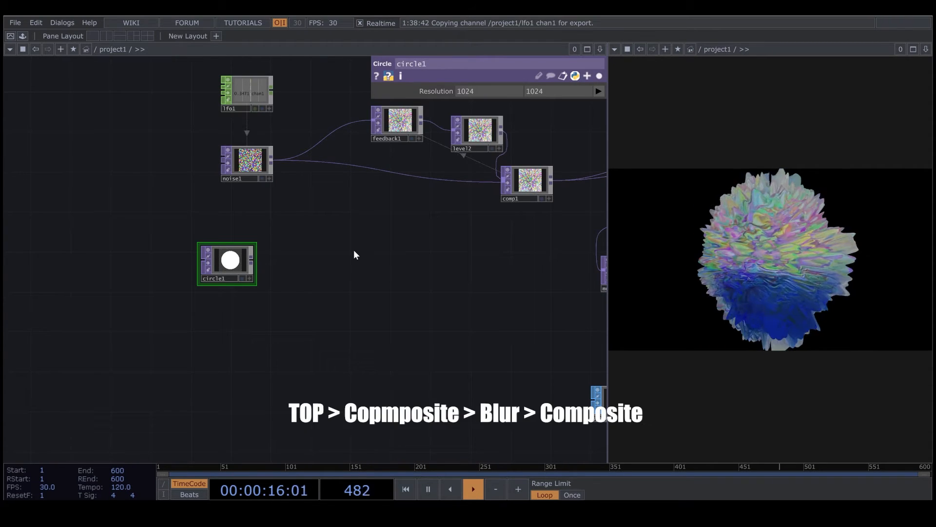
Step: Add a Composite TOP between noise1 and circle1 and feed it with circle1 and noise1
{"action": "key", "text": "Tab"}
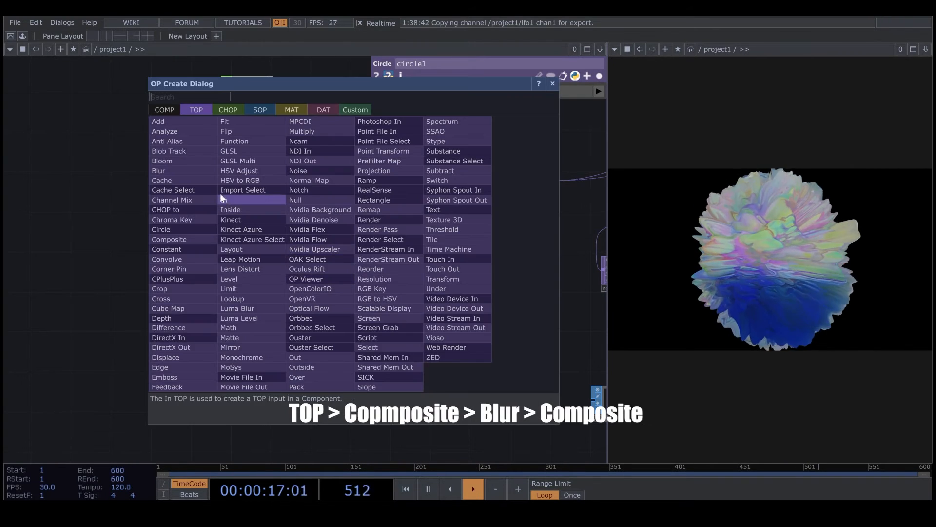
{"action": "left_click", "coordinate": [184, 238]}
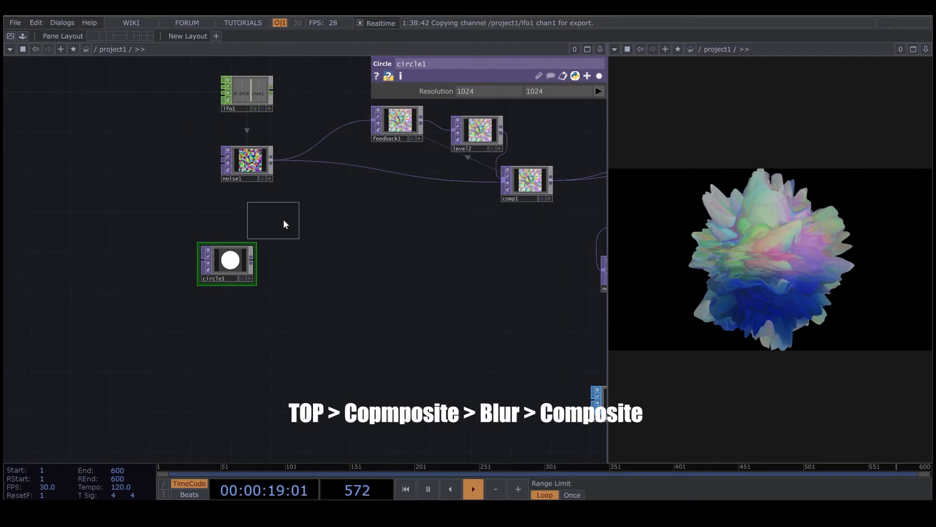
{"action": "left_click", "coordinate": [286, 229]}
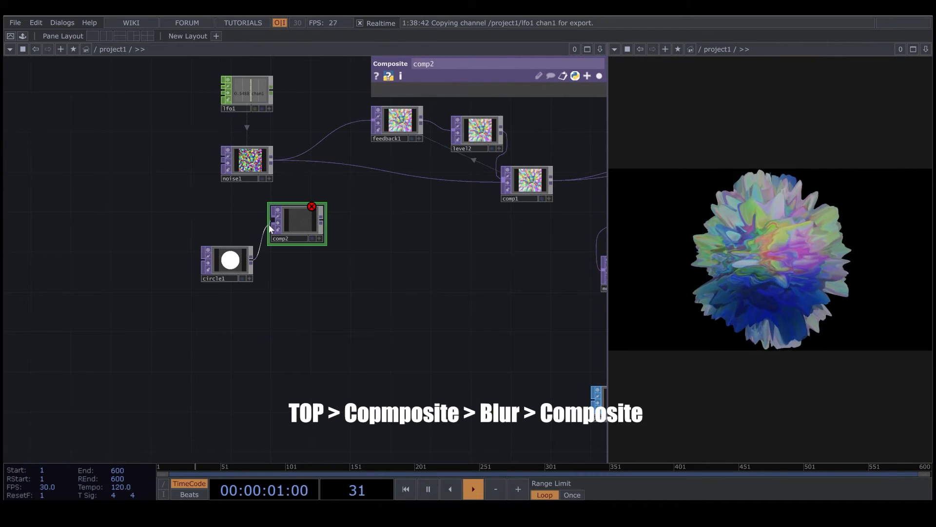
{"action": "left_click_drag", "start_coordinate": [291, 226], "coordinate": [350, 236]}
{"action": "left_click_drag", "start_coordinate": [276, 162], "coordinate": [356, 243]}
Step: Add a Blur TOP connected to the output of comp2
{"action": "scroll", "coordinate": [372, 242], "scroll_direction": "up", "scroll_amount": 3}
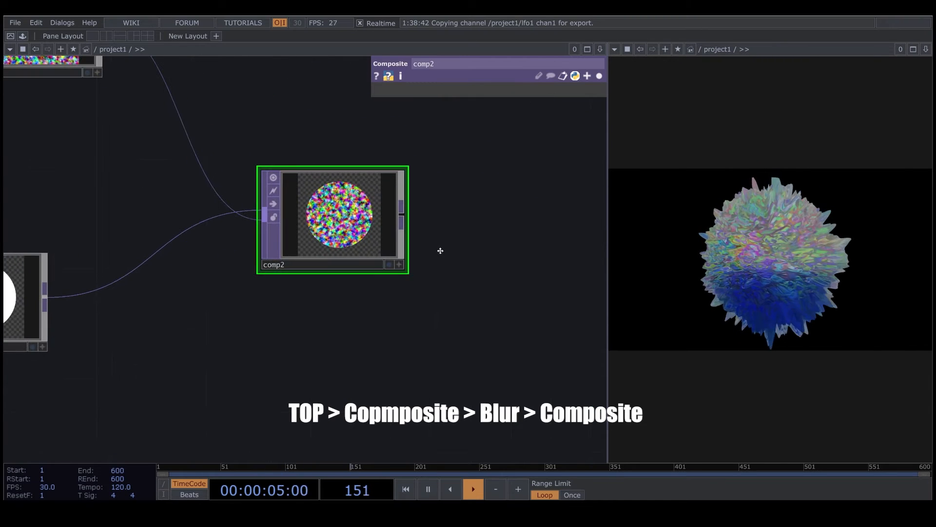
{"action": "left_click_drag", "start_coordinate": [439, 251], "coordinate": [328, 249]}
{"action": "key", "text": "Tab"}
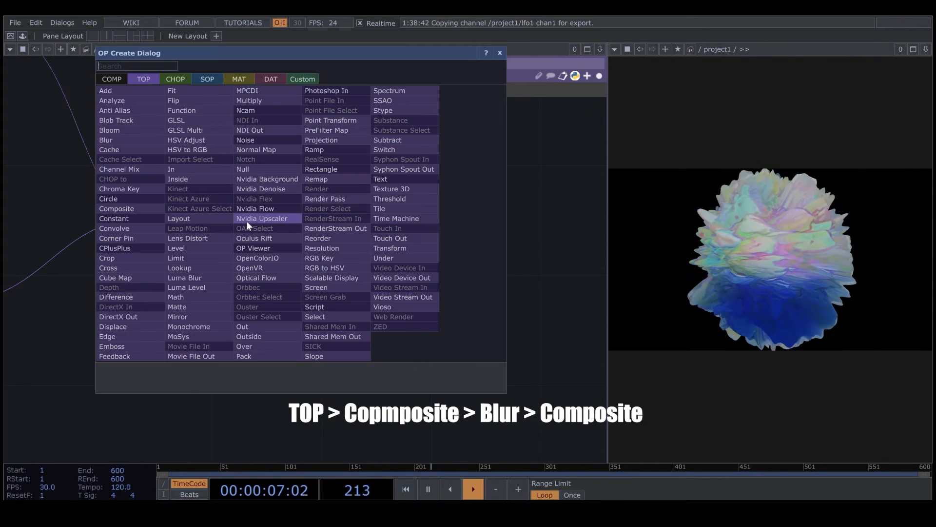
{"action": "type", "text": "b"}
{"action": "left_click", "coordinate": [116, 140]}
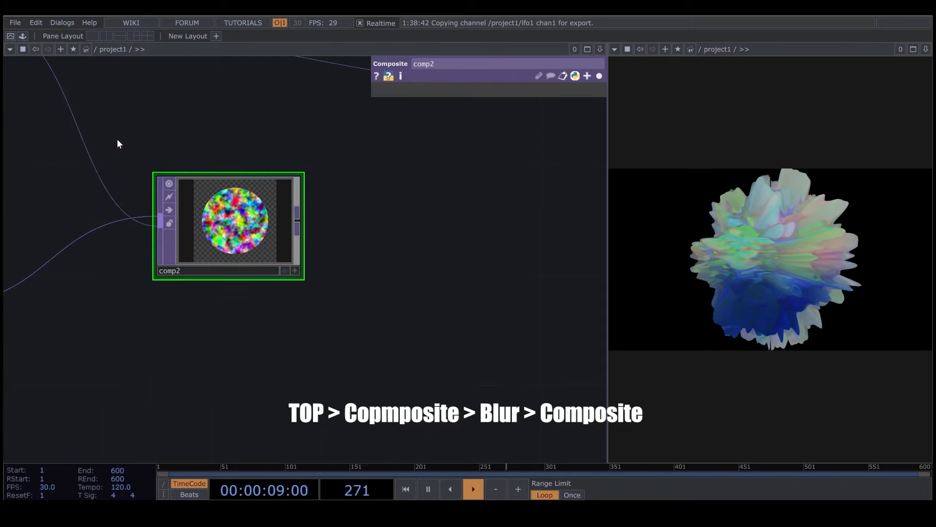
{"action": "left_click", "coordinate": [471, 242]}
{"action": "left_click_drag", "start_coordinate": [459, 373], "coordinate": [302, 344]}
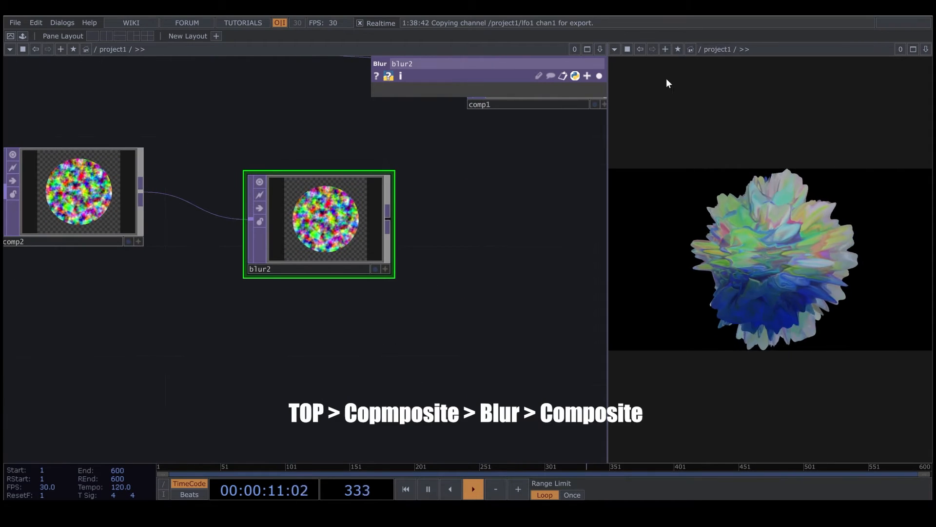
Step: Show all of blur2's parameters and set its Filter Size to 30 and Pre-Shrink to 3
{"action": "left_click", "coordinate": [600, 76]}
{"action": "left_click_drag", "start_coordinate": [542, 156], "coordinate": [593, 158]}
{"action": "left_click_drag", "start_coordinate": [497, 144], "coordinate": [526, 144]}
{"action": "scroll", "coordinate": [349, 341], "scroll_direction": "down", "scroll_amount": 3}
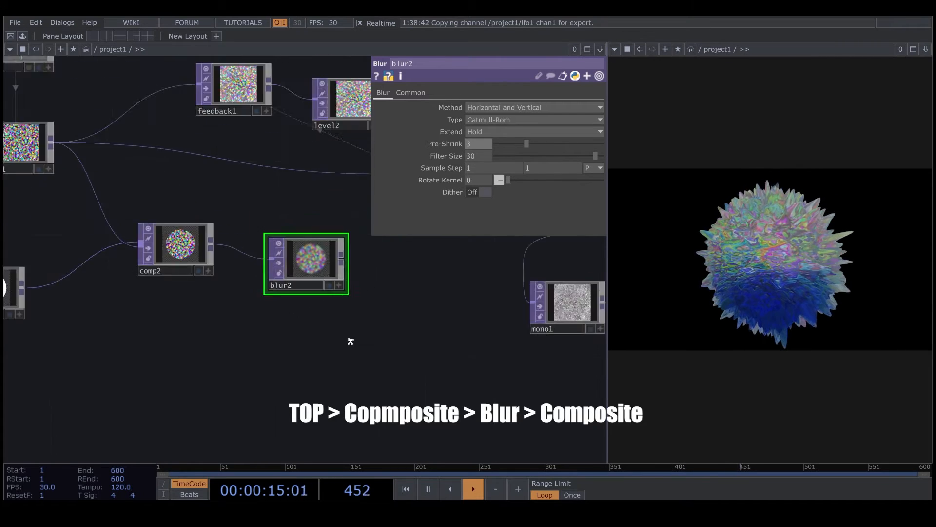
Step: Add a Composite TOP fed by blur2 and connect comp2 as its second input
{"action": "right_click", "coordinate": [290, 259]}
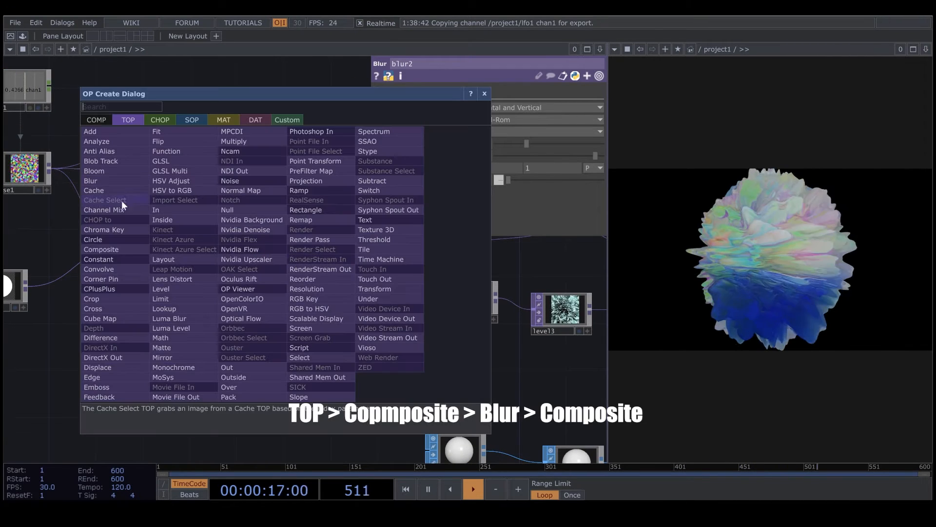
{"action": "left_click", "coordinate": [108, 250]}
{"action": "left_click", "coordinate": [354, 320]}
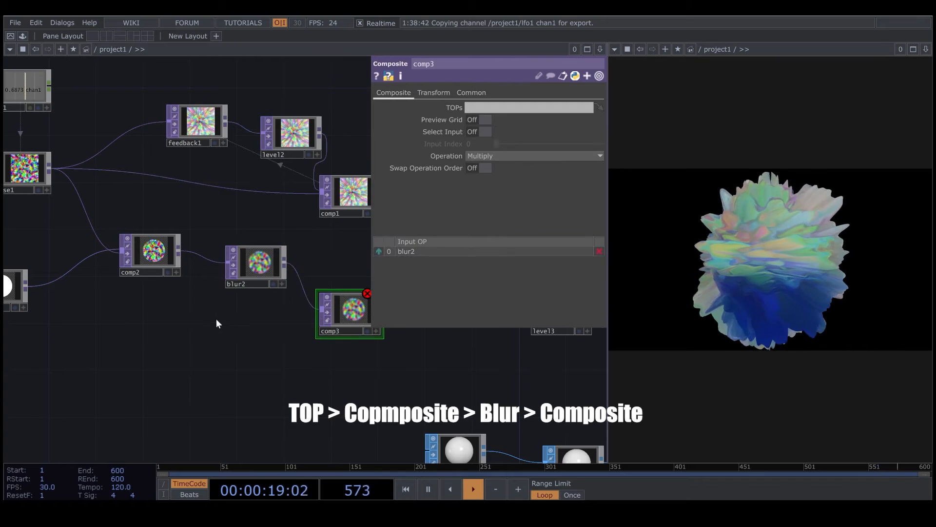
{"action": "left_click_drag", "start_coordinate": [179, 253], "coordinate": [319, 311]}
{"action": "left_click_drag", "start_coordinate": [356, 354], "coordinate": [282, 334]}
Step: Set comp3's operation to Difference and inspect its output up close
{"action": "scroll", "coordinate": [282, 334], "scroll_direction": "up", "scroll_amount": 3}
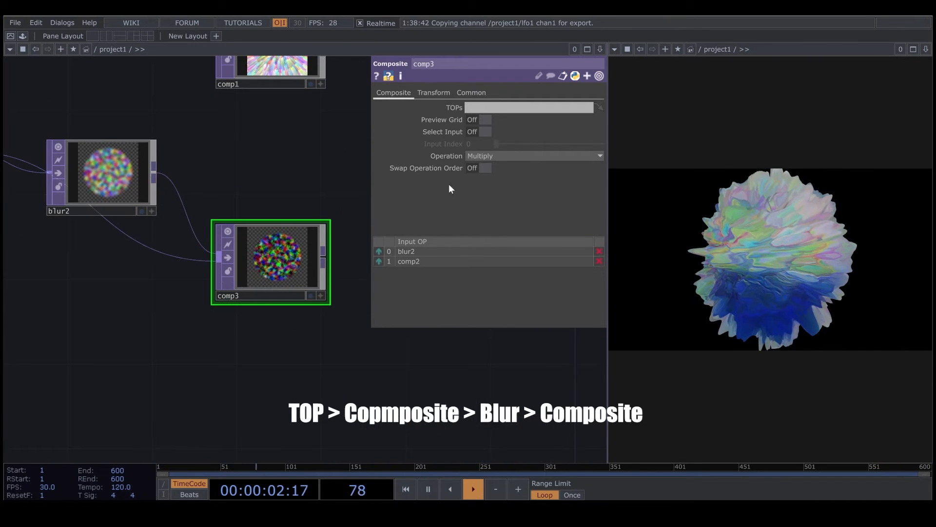
{"action": "left_click", "coordinate": [503, 156]}
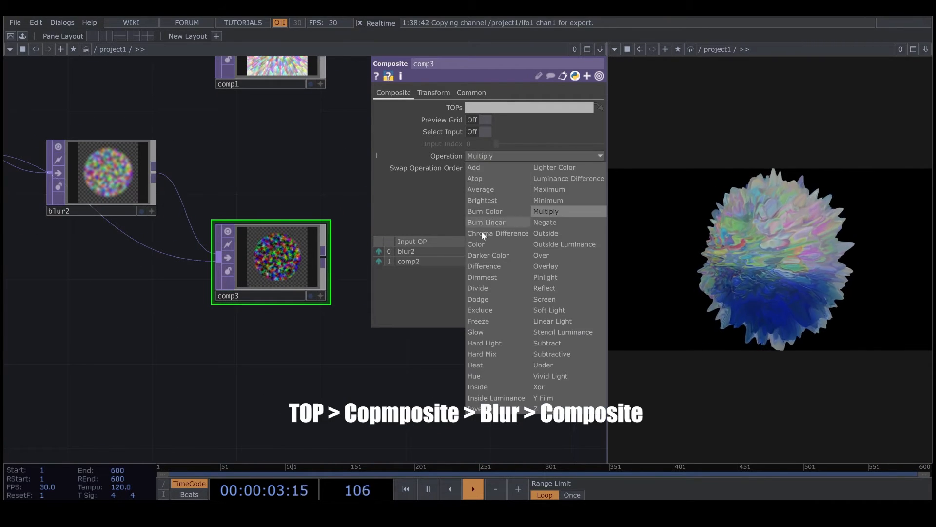
{"action": "left_click", "coordinate": [486, 265]}
{"action": "scroll", "coordinate": [283, 263], "scroll_direction": "down", "scroll_amount": 3}
{"action": "scroll", "coordinate": [287, 269], "scroll_direction": "up", "scroll_amount": 5}
{"action": "scroll", "coordinate": [287, 270], "scroll_direction": "up", "scroll_amount": 2}
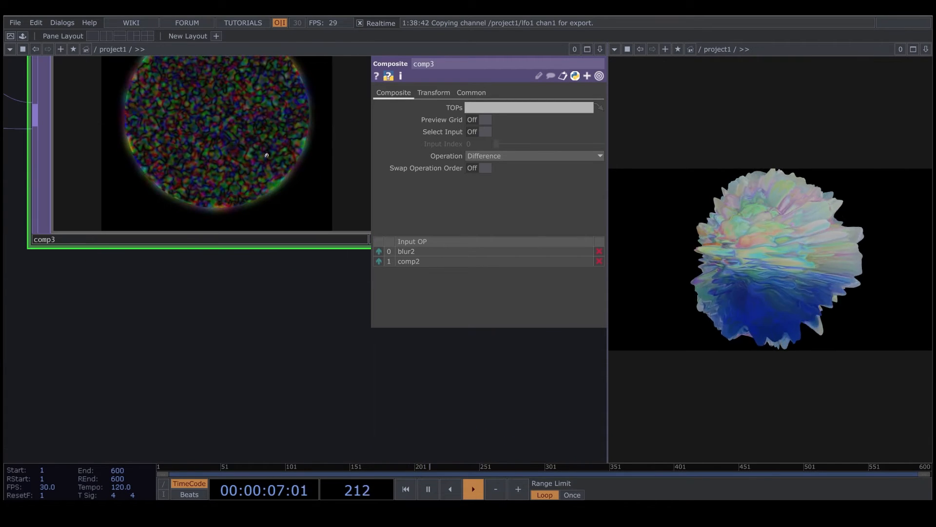
{"action": "scroll", "coordinate": [234, 99], "scroll_direction": "up", "scroll_amount": 2}
Step: Widen the network editor pane and move the noise and circle-mask nodes farther away from displace1
{"action": "scroll", "coordinate": [234, 100], "scroll_direction": "down", "scroll_amount": 8}
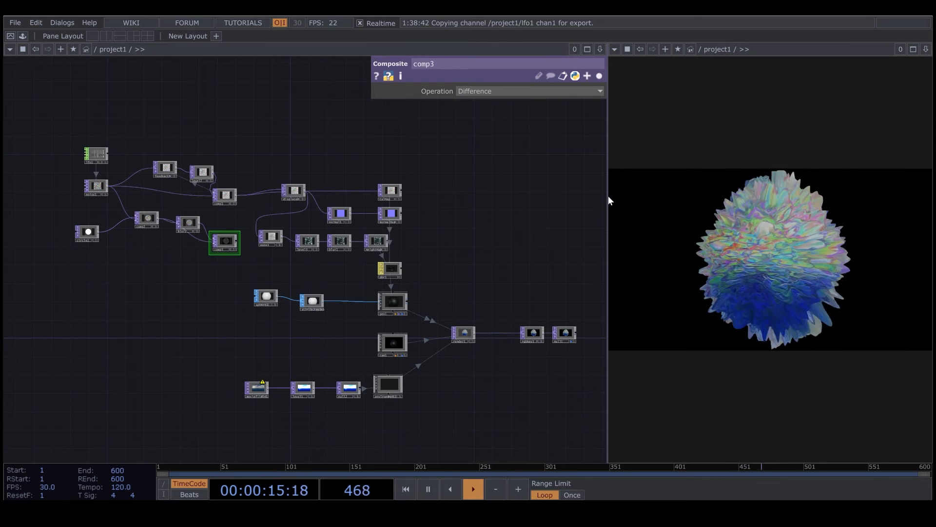
{"action": "left_click_drag", "start_coordinate": [608, 196], "coordinate": [686, 194]}
{"action": "left_click_drag", "start_coordinate": [230, 317], "coordinate": [145, 241]}
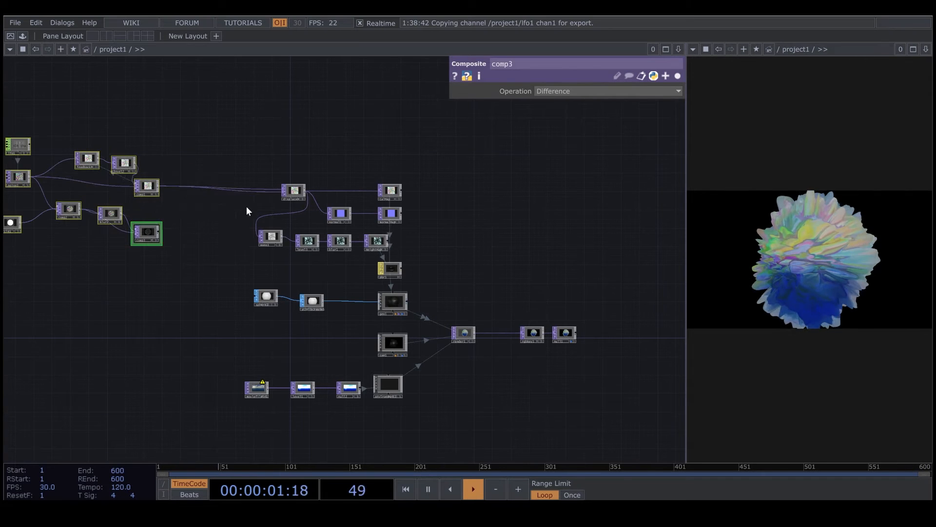
Step: Add a Composite TOP after comp3, between comp1 and comp3, and connect comp1 as its second input
{"action": "scroll", "coordinate": [306, 192], "scroll_direction": "up", "scroll_amount": 5}
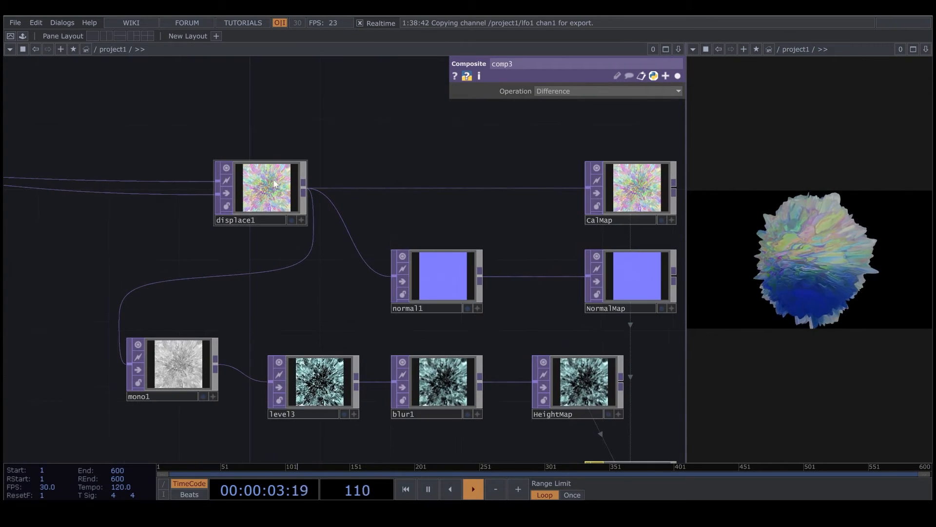
{"action": "left_click_drag", "start_coordinate": [531, 256], "coordinate": [297, 255]}
{"action": "scroll", "coordinate": [297, 254], "scroll_direction": "down", "scroll_amount": 2}
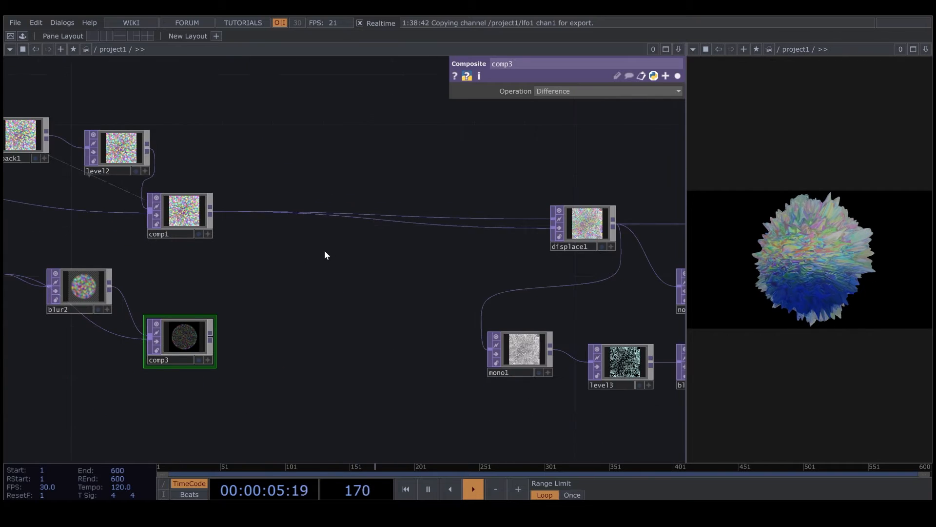
{"action": "left_click_drag", "start_coordinate": [250, 317], "coordinate": [287, 293]}
{"action": "scroll", "coordinate": [287, 294], "scroll_direction": "up", "scroll_amount": 2}
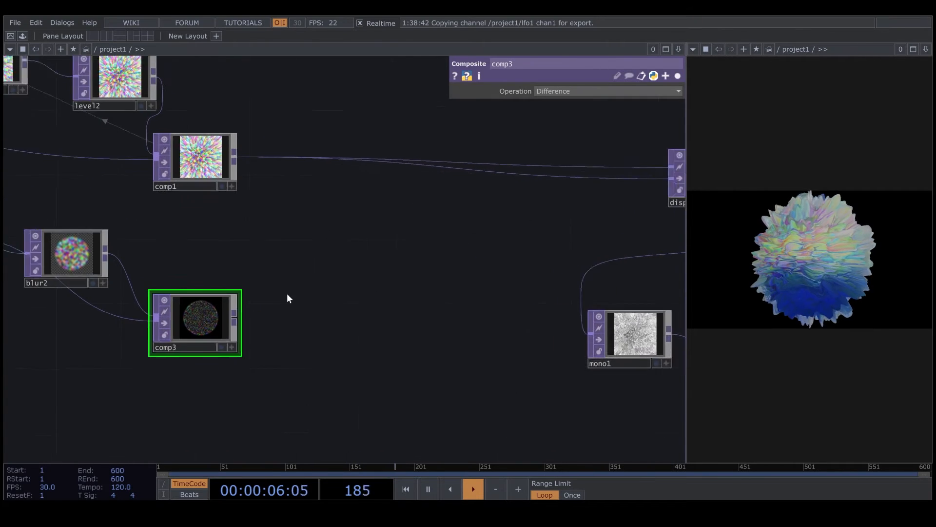
{"action": "right_click", "coordinate": [233, 316]}
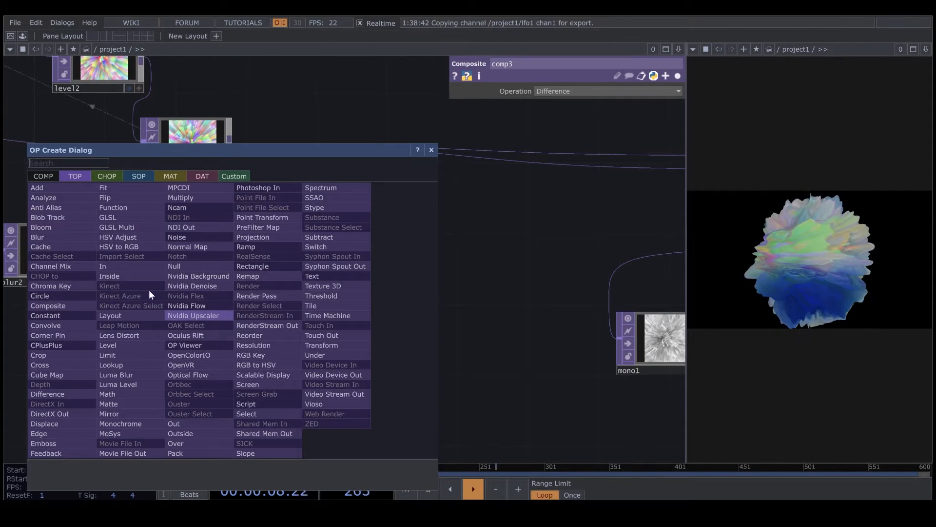
{"action": "left_click", "coordinate": [74, 306]}
{"action": "left_click", "coordinate": [412, 223]}
{"action": "left_click_drag", "start_coordinate": [232, 145], "coordinate": [358, 267]}
Step: Set comp4's operation to Difference and show only its non-default parameters
{"action": "scroll", "coordinate": [434, 259], "scroll_direction": "up", "scroll_amount": 5}
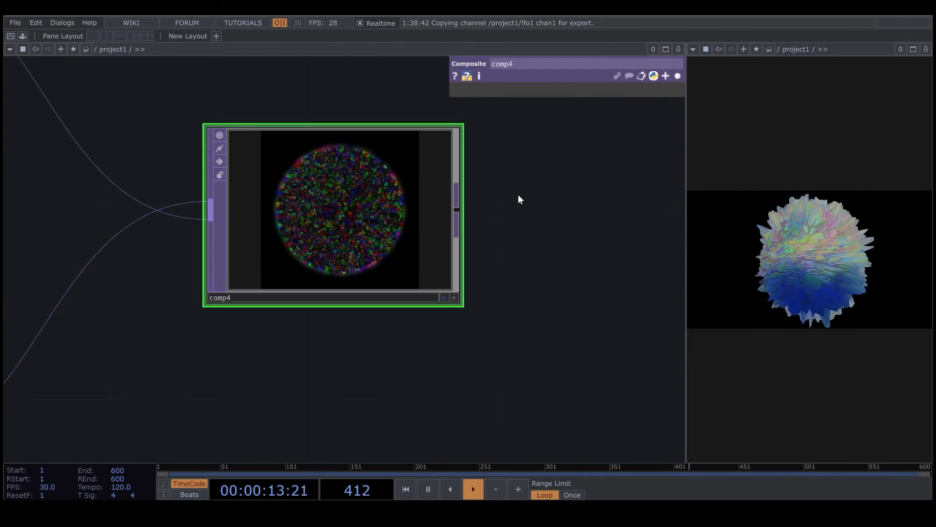
{"action": "left_click", "coordinate": [677, 77]}
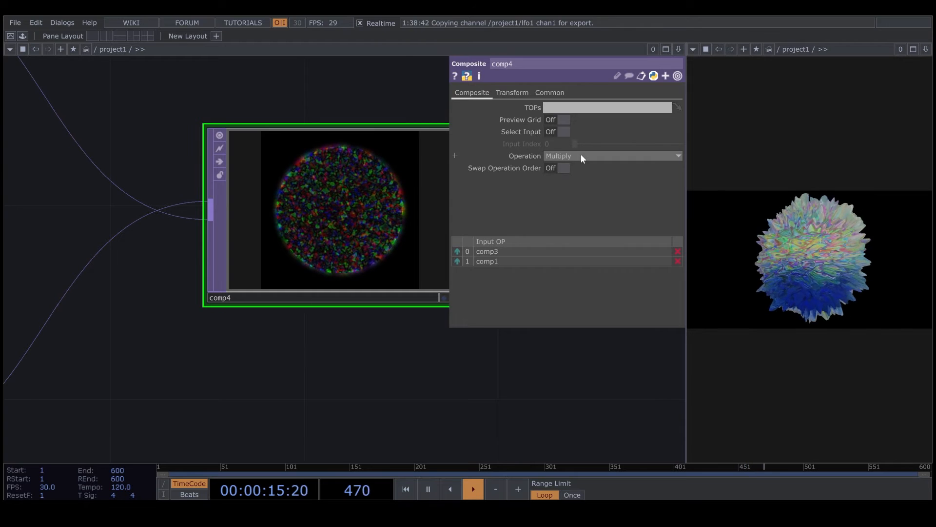
{"action": "left_click", "coordinate": [581, 155]}
{"action": "left_click", "coordinate": [568, 266]}
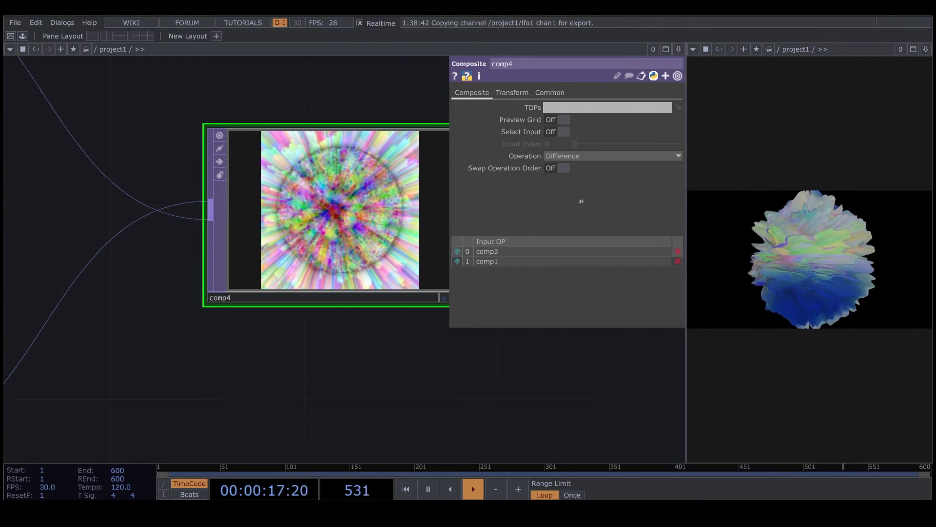
{"action": "left_click", "coordinate": [677, 76]}
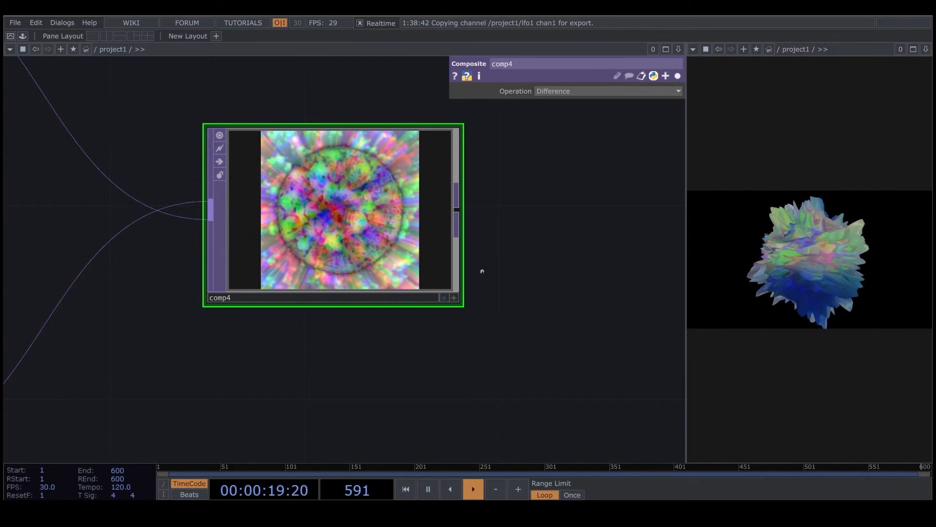
Step: Replace comp1 with comp4 as the source of both displace1 inputs
{"action": "scroll", "coordinate": [481, 268], "scroll_direction": "down", "scroll_amount": 3}
{"action": "left_click_drag", "start_coordinate": [548, 297], "coordinate": [360, 317]}
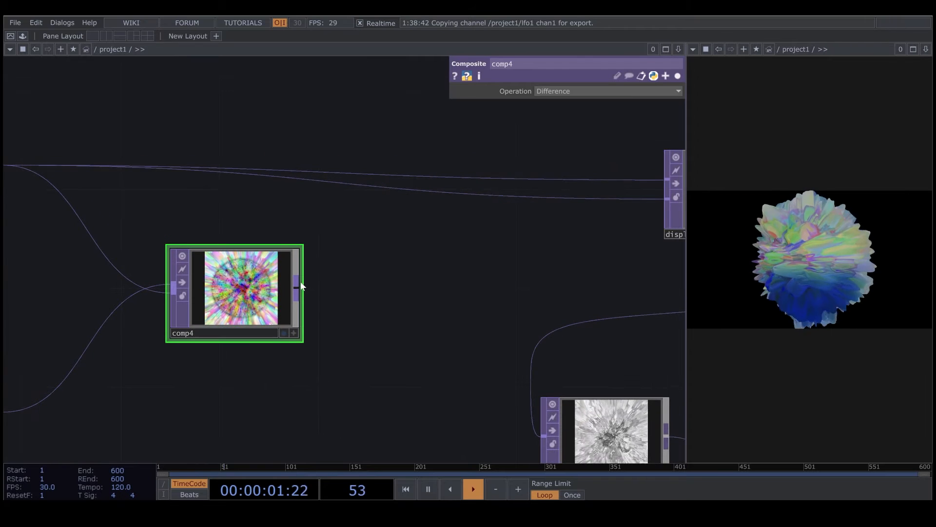
{"action": "left_click_drag", "start_coordinate": [296, 289], "coordinate": [415, 189]}
{"action": "left_click", "coordinate": [295, 288]}
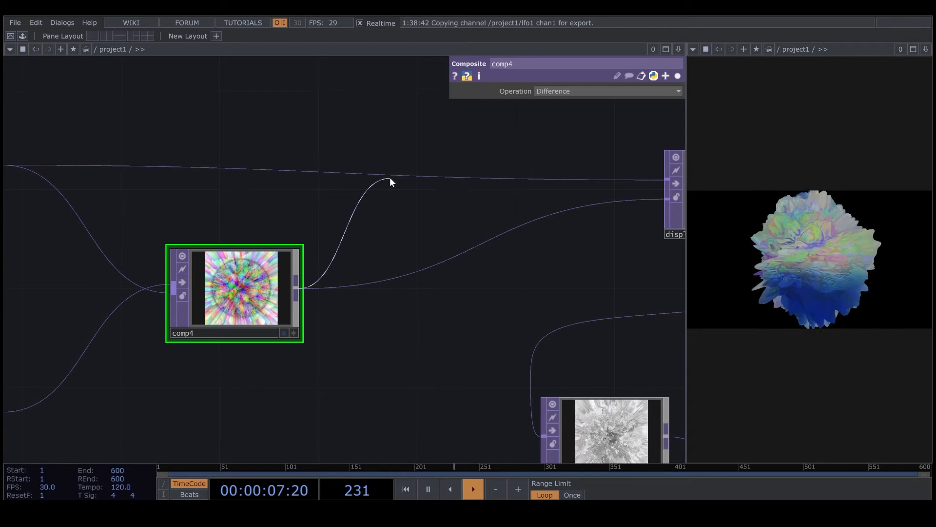
{"action": "left_click", "coordinate": [393, 174]}
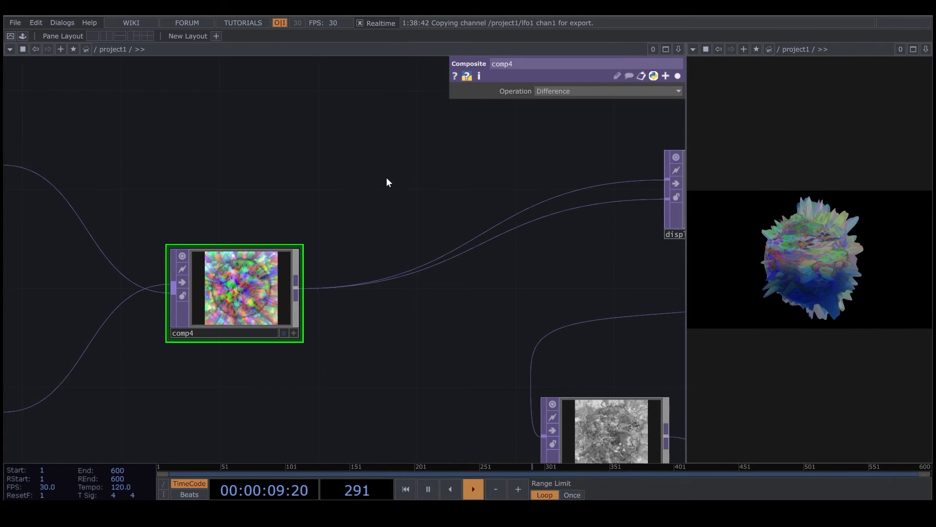
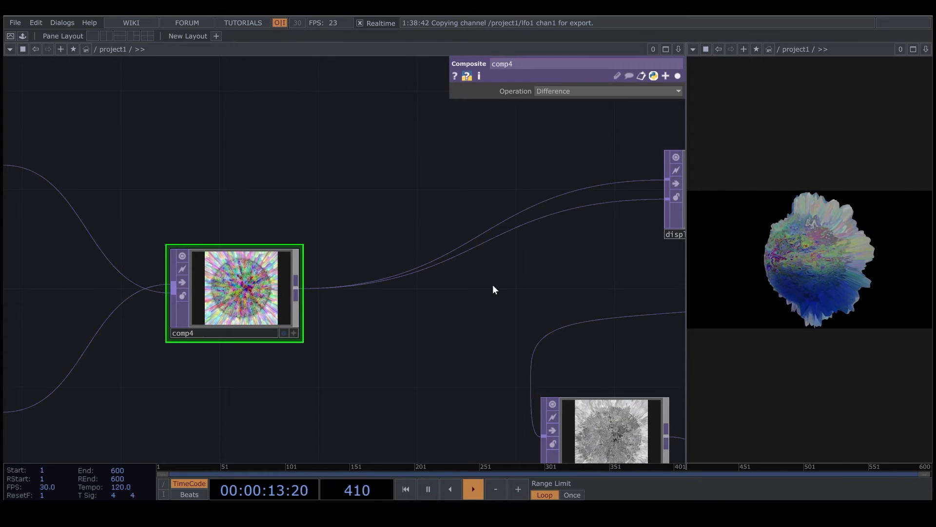
Step: Connect comp1's output to displace1's second input, keeping comp4 on the first
{"action": "scroll", "coordinate": [493, 285], "scroll_direction": "down", "scroll_amount": 2}
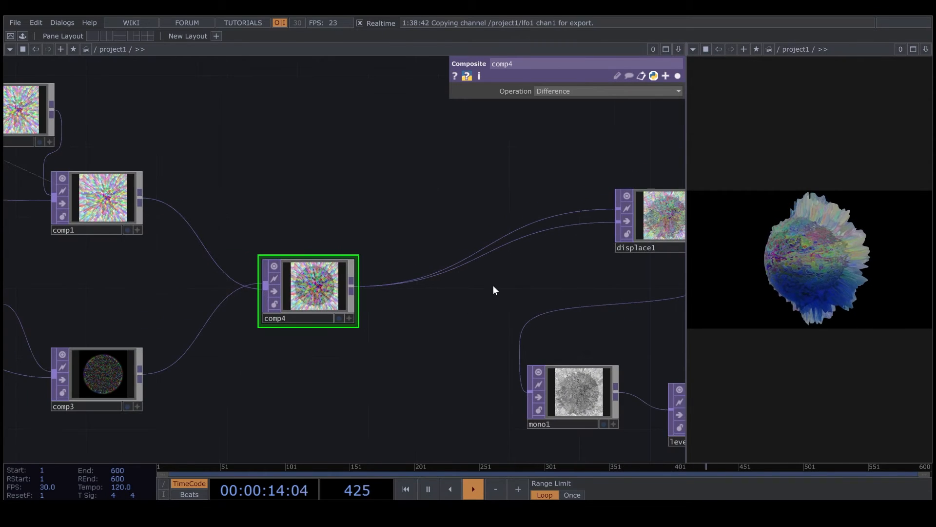
{"action": "left_click", "coordinate": [141, 195]}
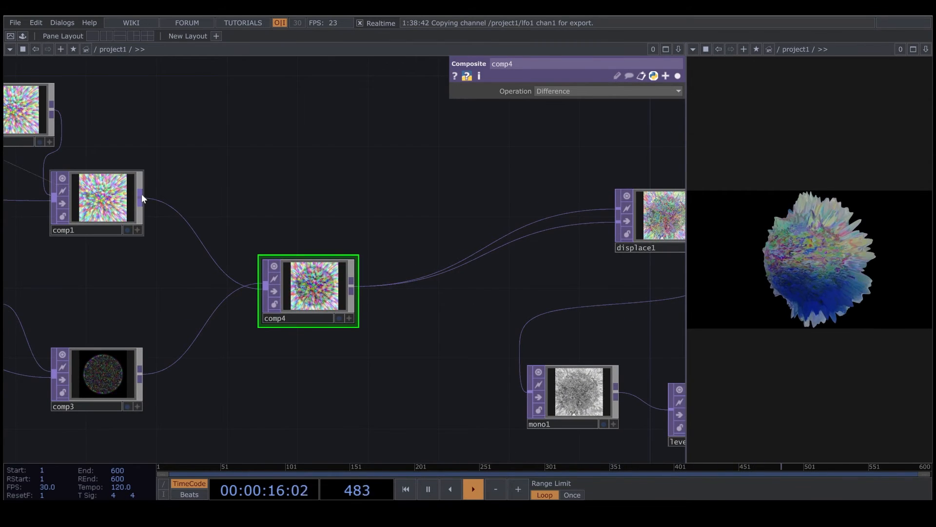
{"action": "left_click", "coordinate": [564, 232]}
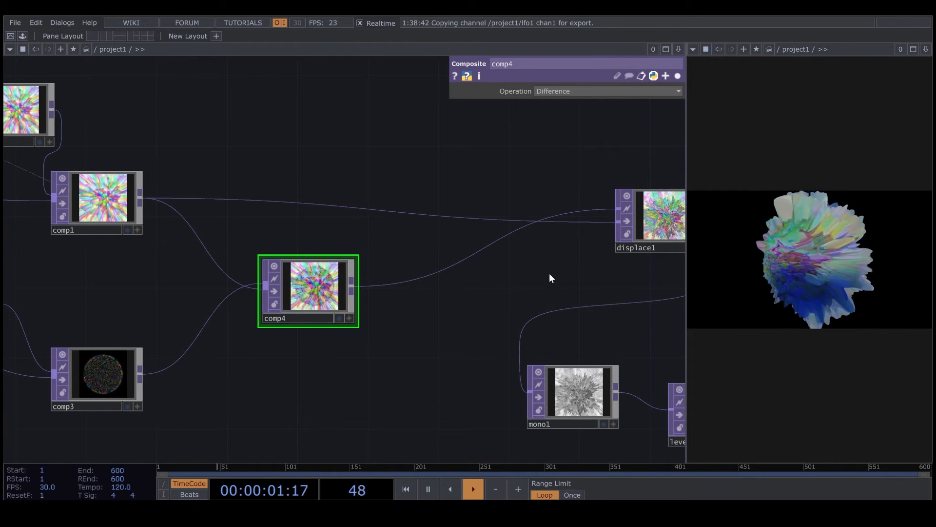
Step: Lower the Opacity of level2 in the feedback loop to 0.952
{"action": "scroll", "coordinate": [446, 290], "scroll_direction": "down", "scroll_amount": 5}
{"action": "left_click_drag", "start_coordinate": [434, 214], "coordinate": [575, 228]}
{"action": "left_click", "coordinate": [317, 224]}
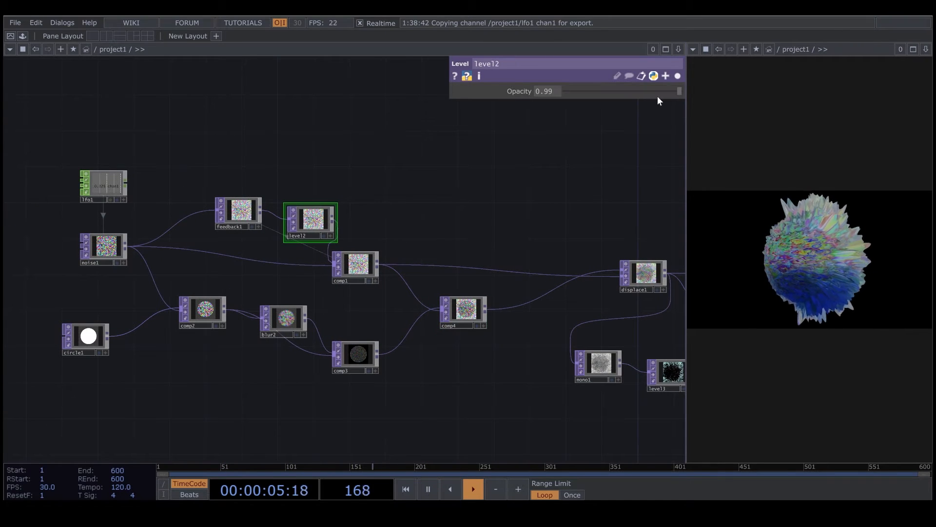
{"action": "left_click", "coordinate": [676, 91]}
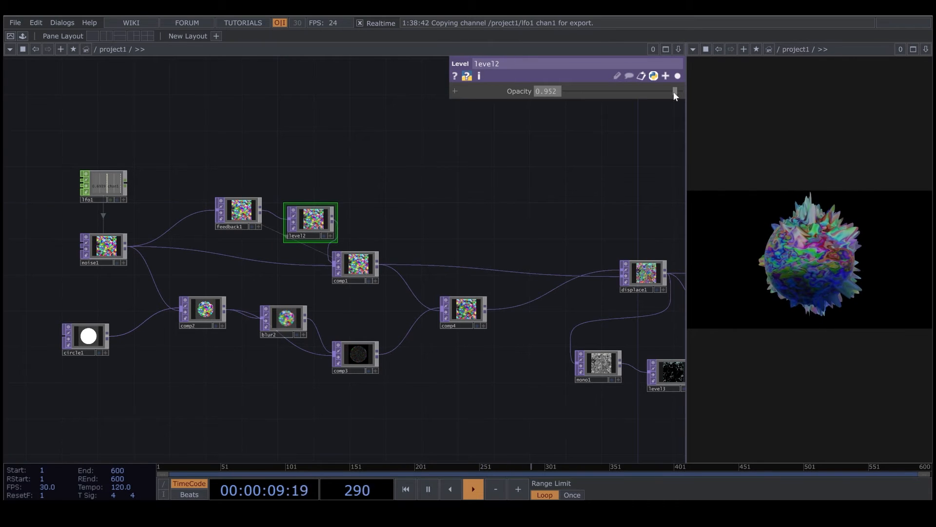
Step: Move comp2 and blur2 away from comp3 to make room for another node between blur2 and comp3
{"action": "scroll", "coordinate": [368, 155], "scroll_direction": "down", "scroll_amount": 1}
{"action": "left_click_drag", "start_coordinate": [367, 155], "coordinate": [310, 182]}
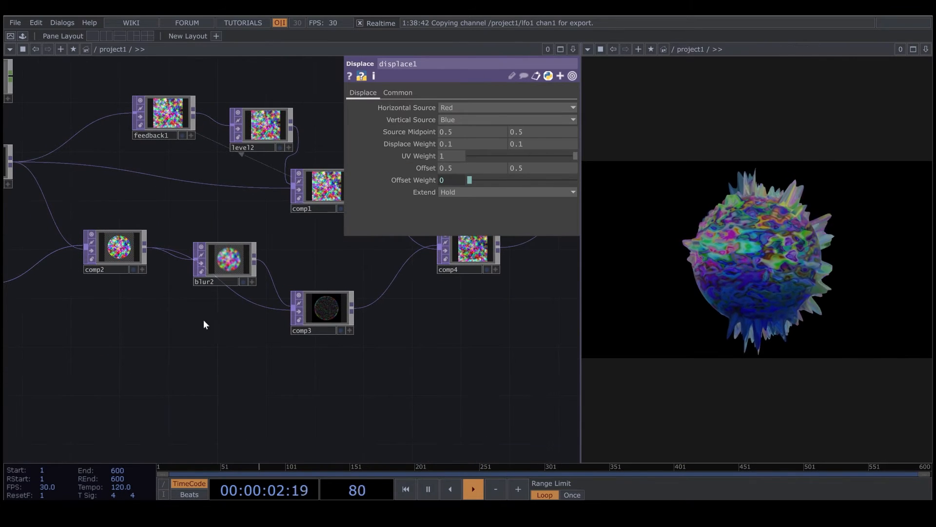
{"action": "left_click_drag", "start_coordinate": [122, 252], "coordinate": [60, 301]}
{"action": "left_click_drag", "start_coordinate": [230, 265], "coordinate": [169, 241]}
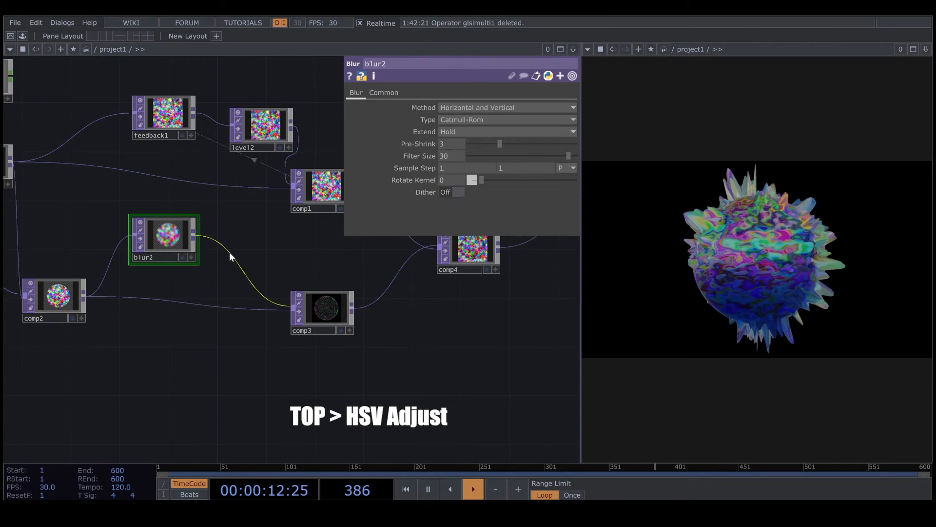
Step: Insert an HSV Adjust TOP on the connection between blur2 and comp3
{"action": "right_click", "coordinate": [231, 240]}
{"action": "left_click", "coordinate": [239, 242]}
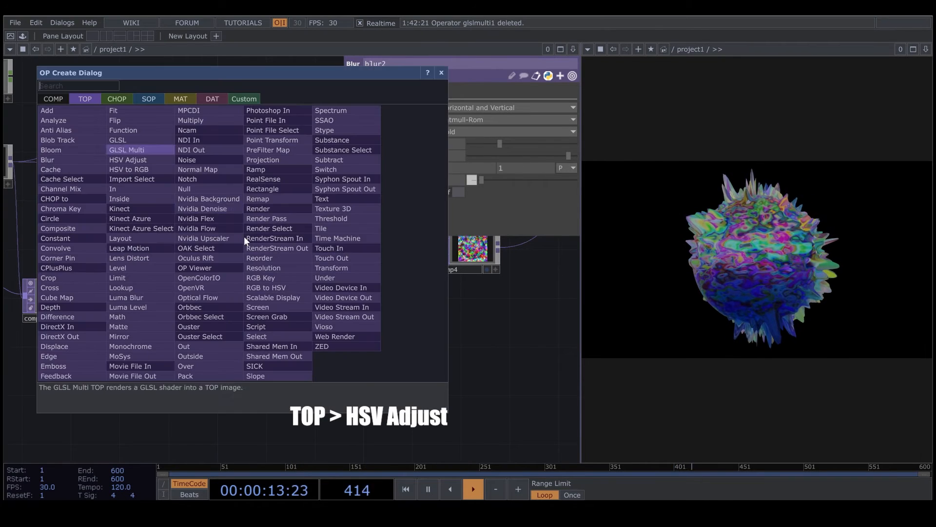
{"action": "left_click", "coordinate": [142, 161]}
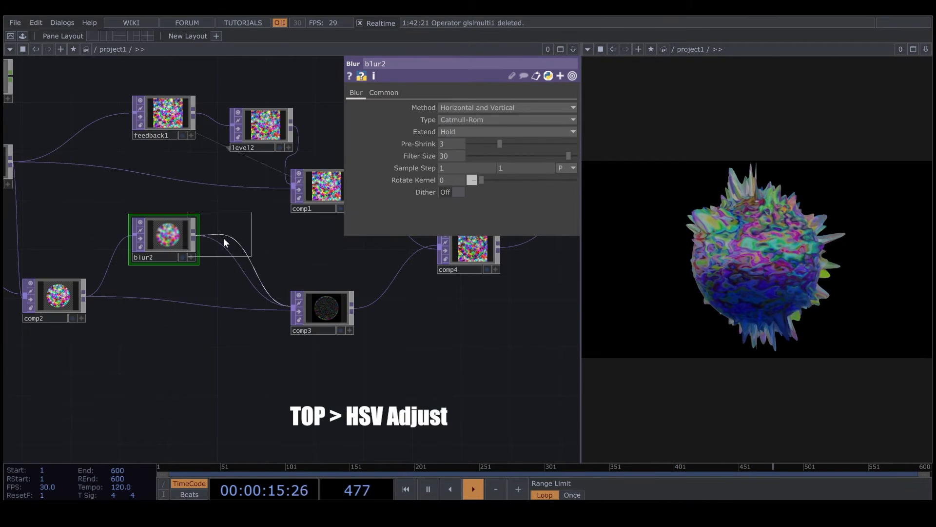
{"action": "left_click", "coordinate": [263, 253]}
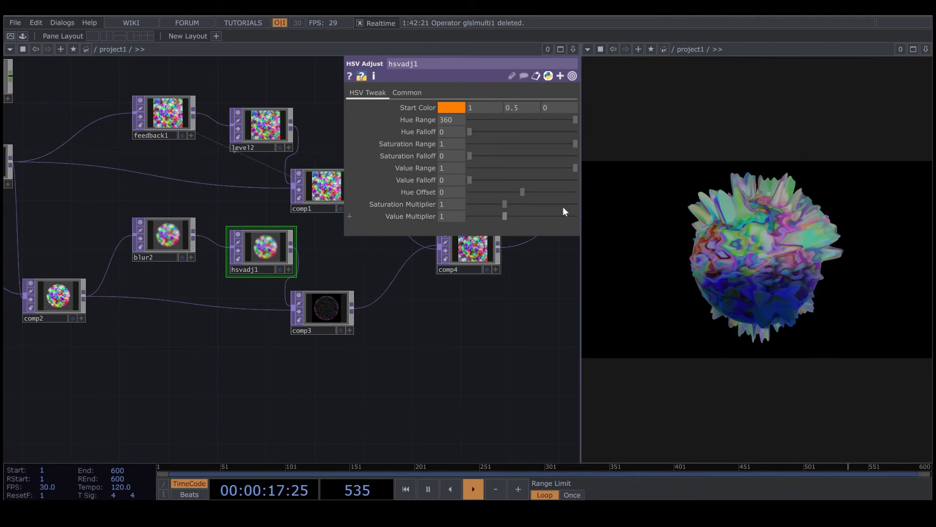
Step: Adjust hsvadj1 to a Hue Offset of 6 and a Value Falloff of 0.29
{"action": "left_click_drag", "start_coordinate": [521, 189], "coordinate": [446, 180]}
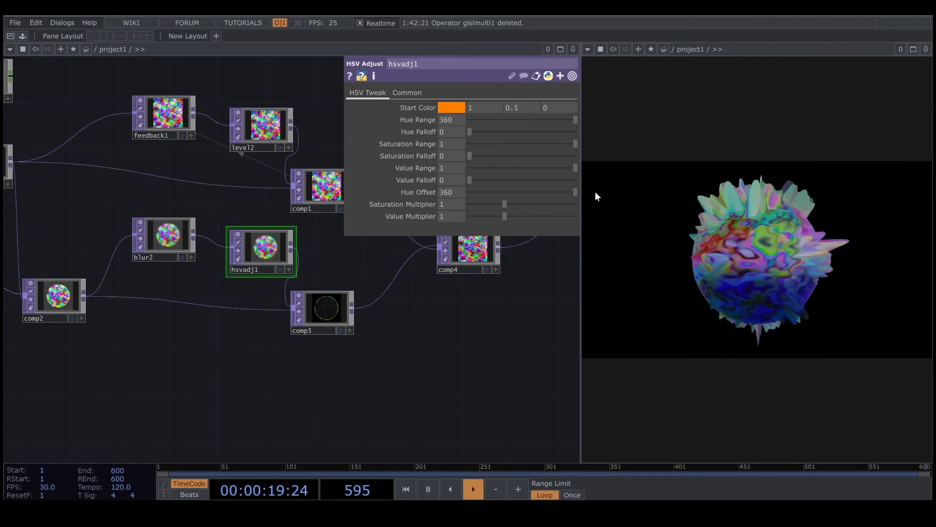
{"action": "mouse_move", "coordinate": [576, 192]}
{"action": "left_mouse_down"}
{"action": "mouse_move", "coordinate": [479, 179]}
{"action": "mouse_move", "coordinate": [499, 181]}
{"action": "left_mouse_up"}
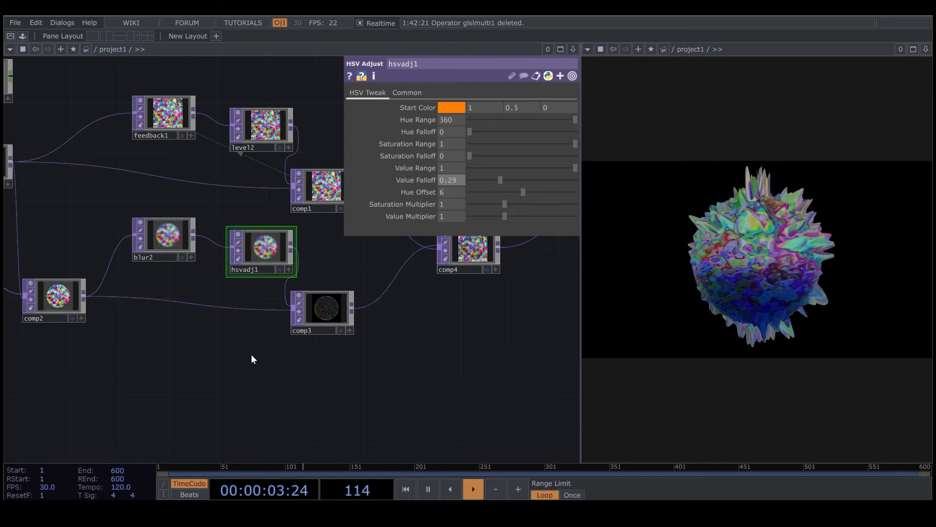
Step: Add an LFO CHOP below hsvadj1 and set its Amplitude to 360
{"action": "key", "text": "Tab"}
{"action": "left_click", "coordinate": [127, 190]}
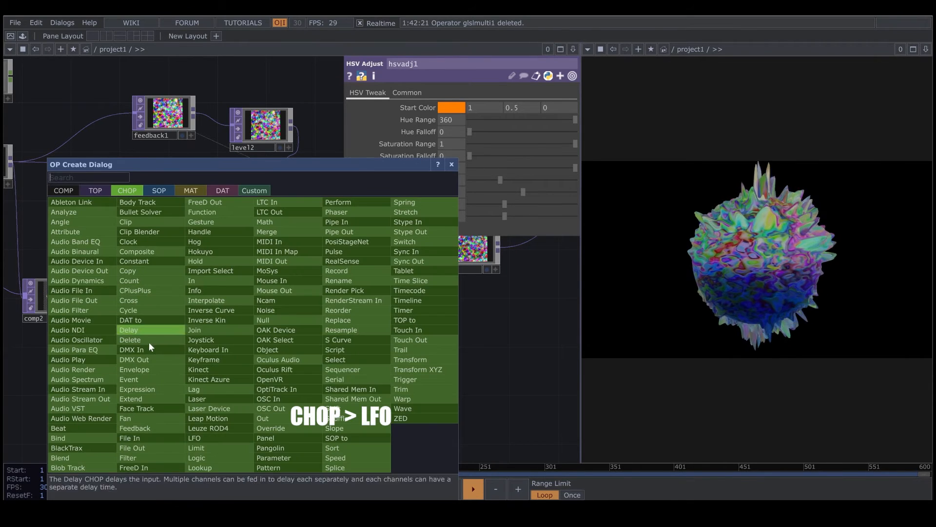
{"action": "left_click", "coordinate": [200, 436]}
{"action": "left_click", "coordinate": [226, 370]}
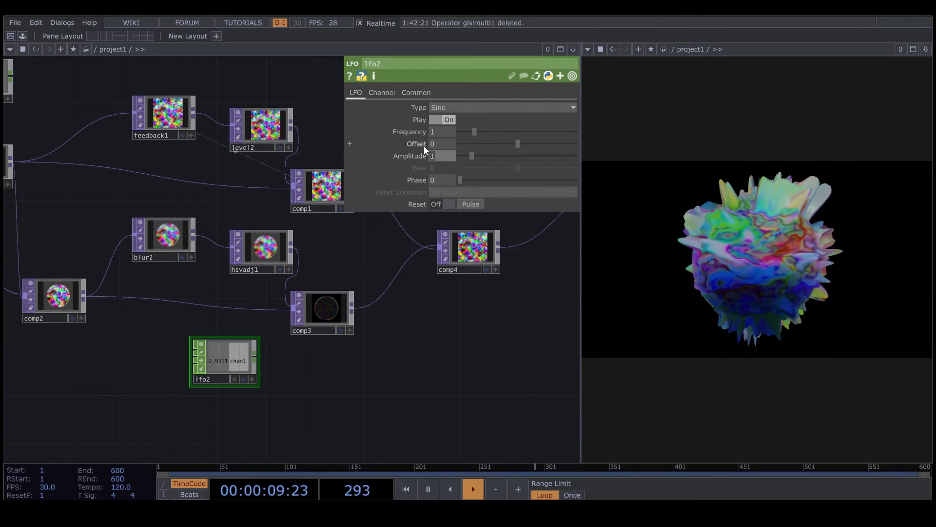
{"action": "type", "text": "360"}
{"action": "key", "text": "Return"}
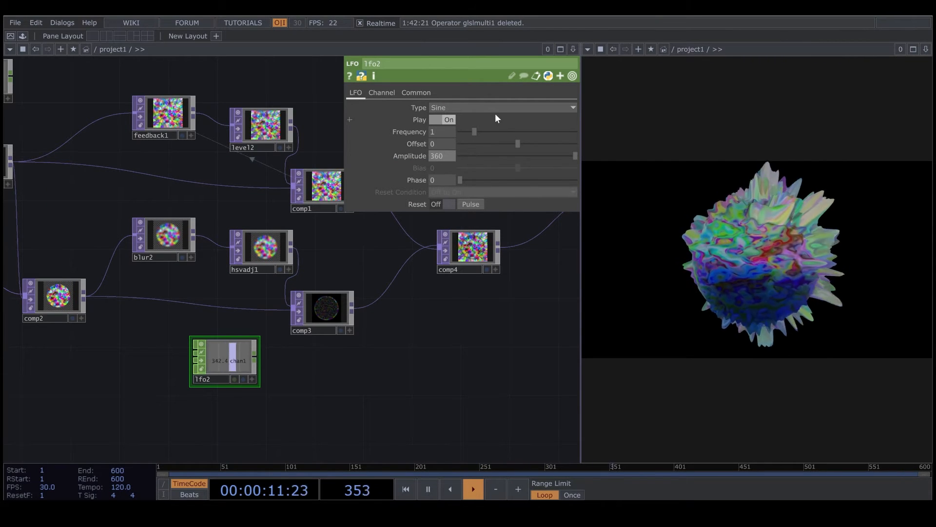
Step: Set the waveform Type of lfo2 to Ramp
{"action": "left_click", "coordinate": [492, 110]}
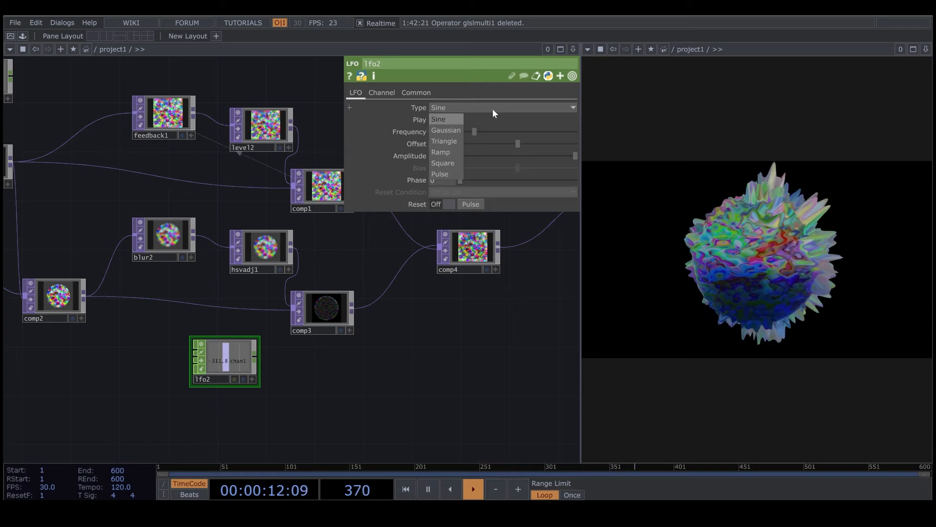
{"action": "left_click", "coordinate": [444, 152]}
Step: Try driving hsvadj1's Value Falloff with a CHOP reference to chan1 of lfo2
{"action": "left_click", "coordinate": [244, 248]}
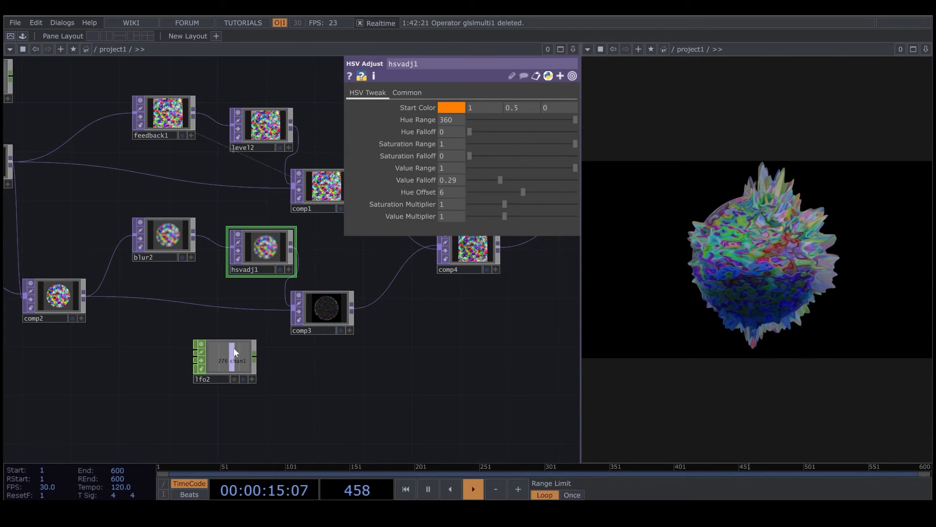
{"action": "left_click", "coordinate": [252, 379]}
{"action": "left_click_drag", "start_coordinate": [233, 360], "coordinate": [461, 193]}
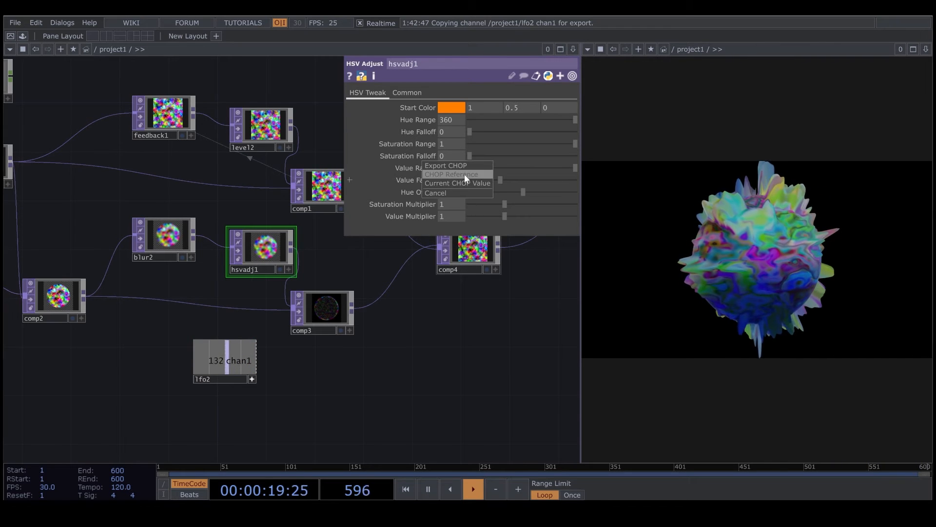
{"action": "left_click", "coordinate": [464, 174]}
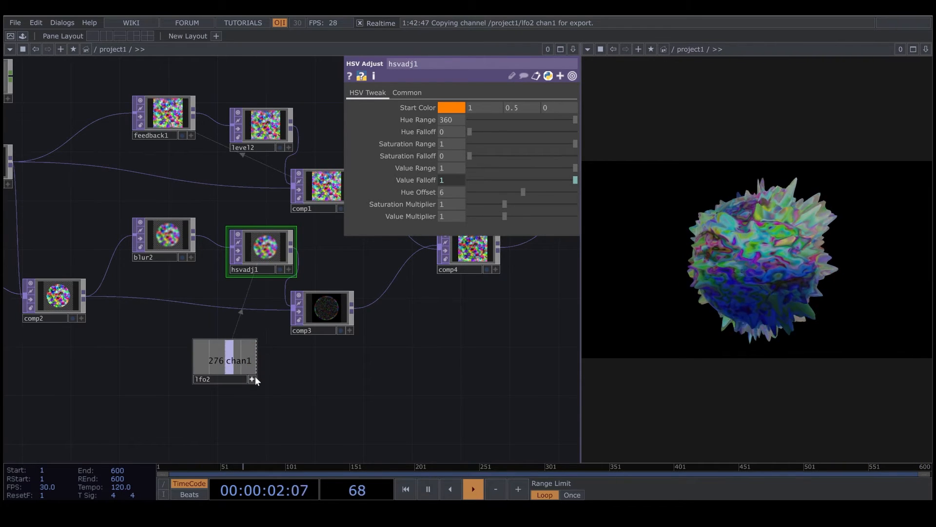
Step: Slow down lfo2 by setting its Frequency to 0.2
{"action": "left_click", "coordinate": [233, 359]}
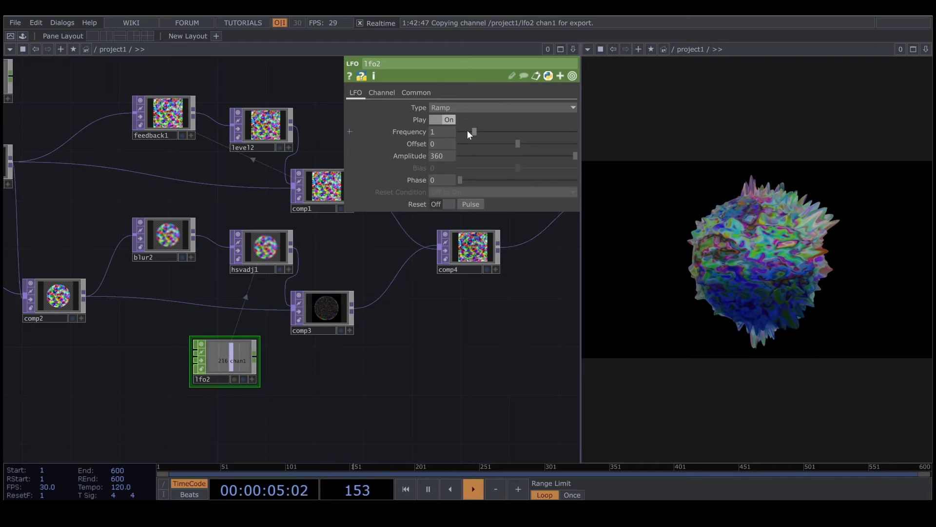
{"action": "left_click", "coordinate": [467, 130]}
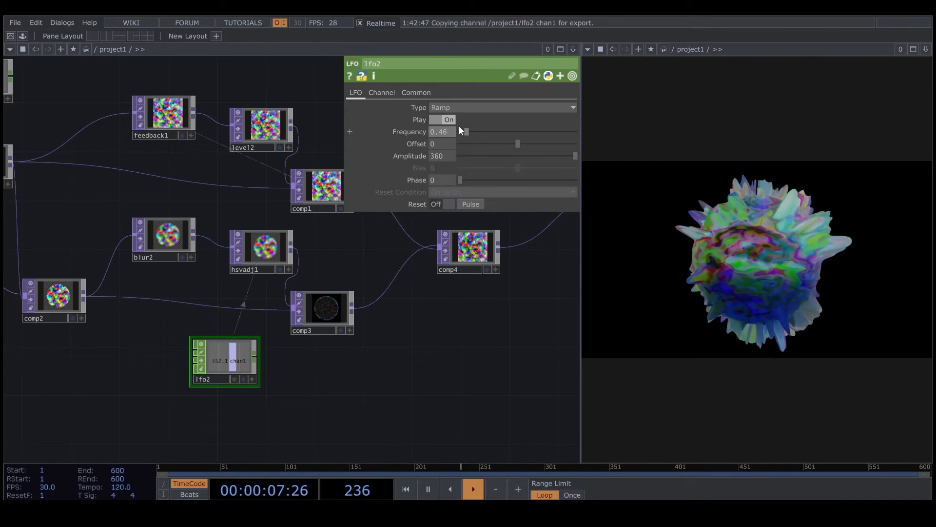
{"action": "type", "text": "2"}
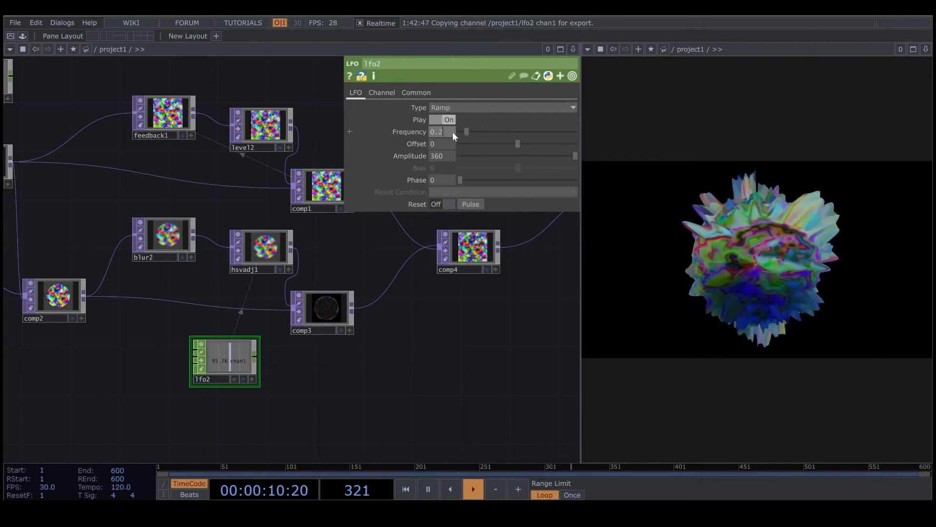
{"action": "key", "text": "Return"}
Step: Drive the Hue Offset of hsvadj1 with a CHOP reference to chan1 of lfo2
{"action": "scroll", "coordinate": [274, 261], "scroll_direction": "up", "scroll_amount": 8}
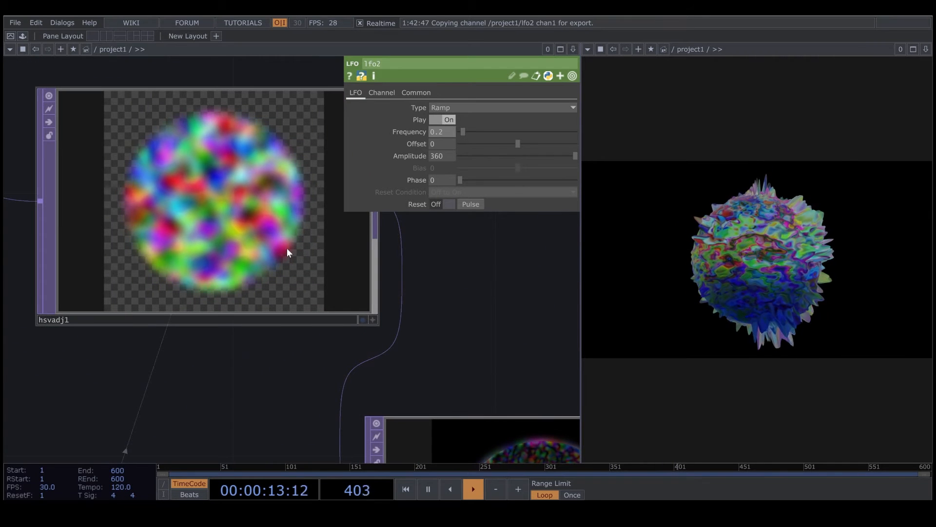
{"action": "left_click", "coordinate": [288, 250]}
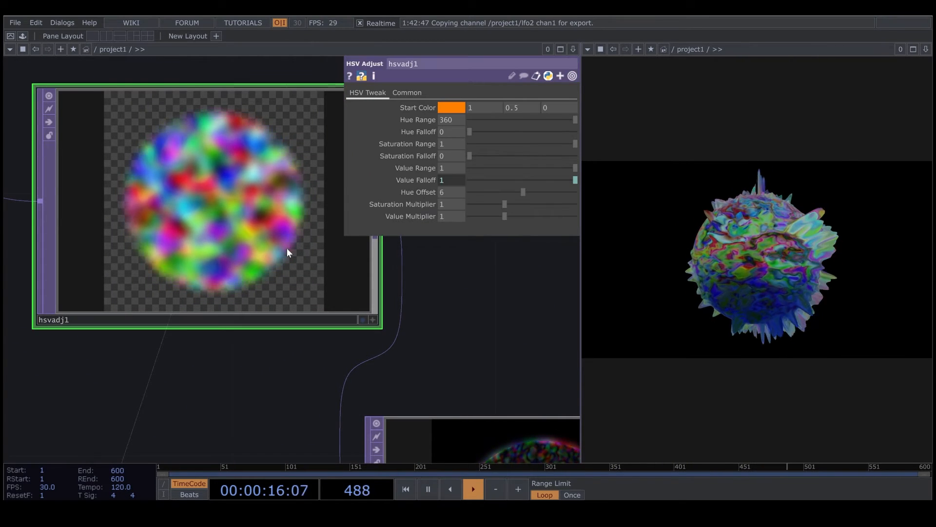
{"action": "scroll", "coordinate": [287, 250], "scroll_direction": "down", "scroll_amount": 8}
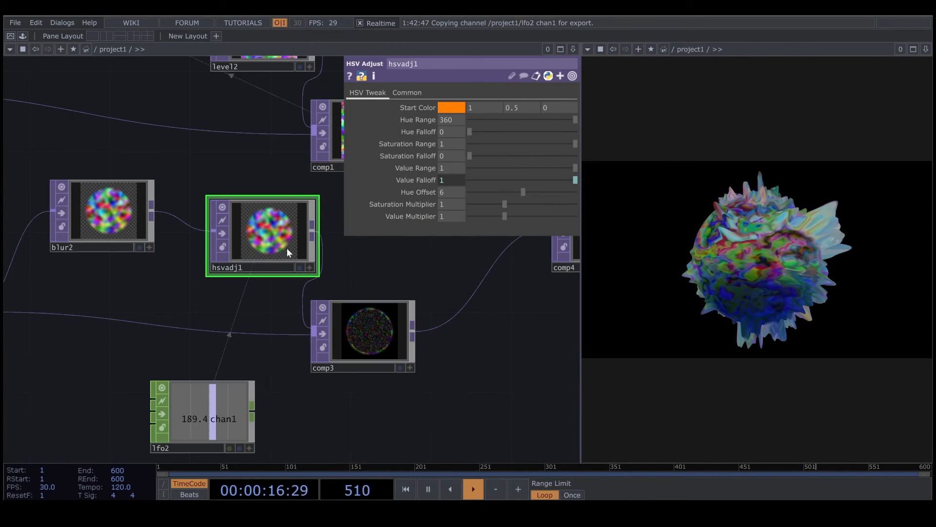
{"action": "left_click", "coordinate": [247, 448]}
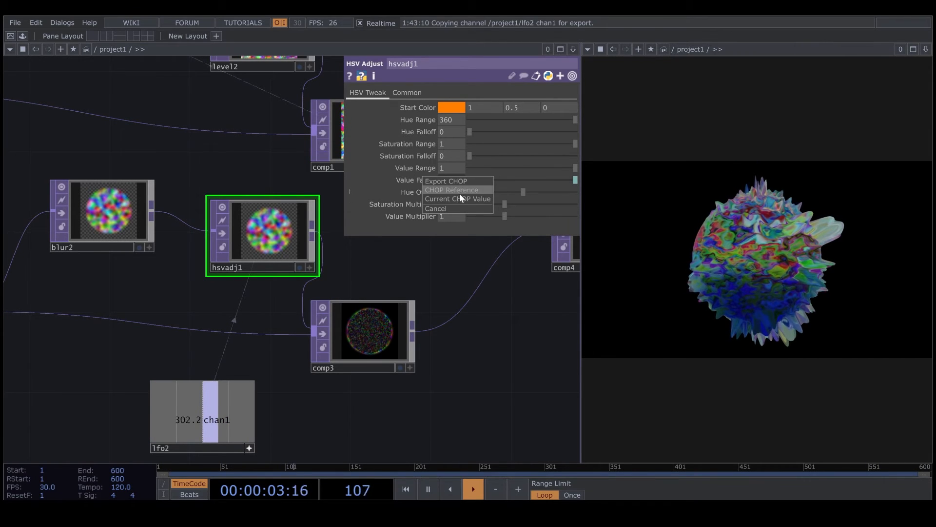
{"action": "left_click", "coordinate": [462, 190]}
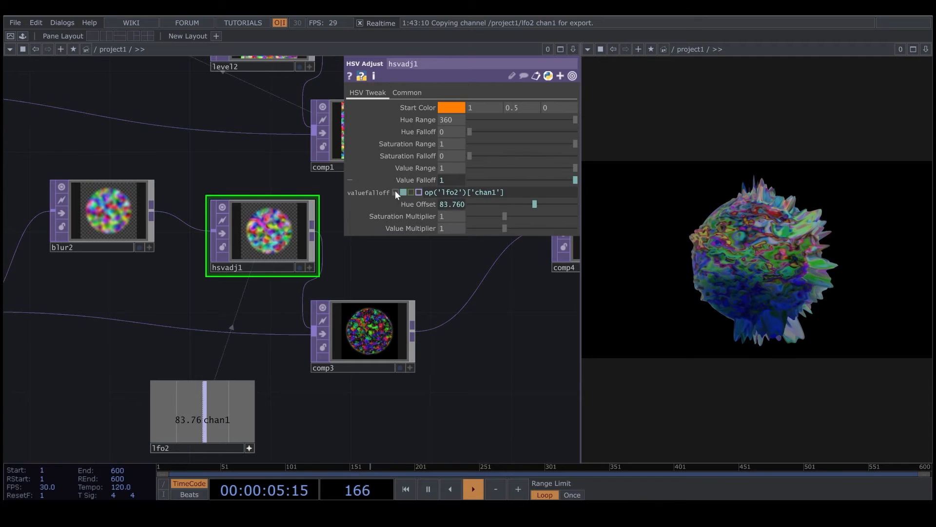
Step: Switch hsvadj1's Value Falloff back to the constant 0.29 and show only its non-default parameters
{"action": "left_click", "coordinate": [396, 192]}
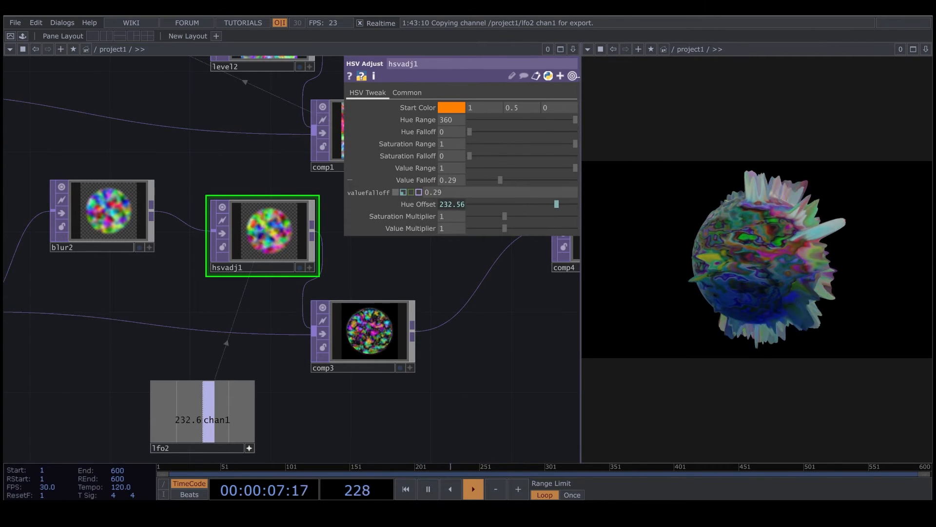
{"action": "left_click", "coordinate": [572, 76]}
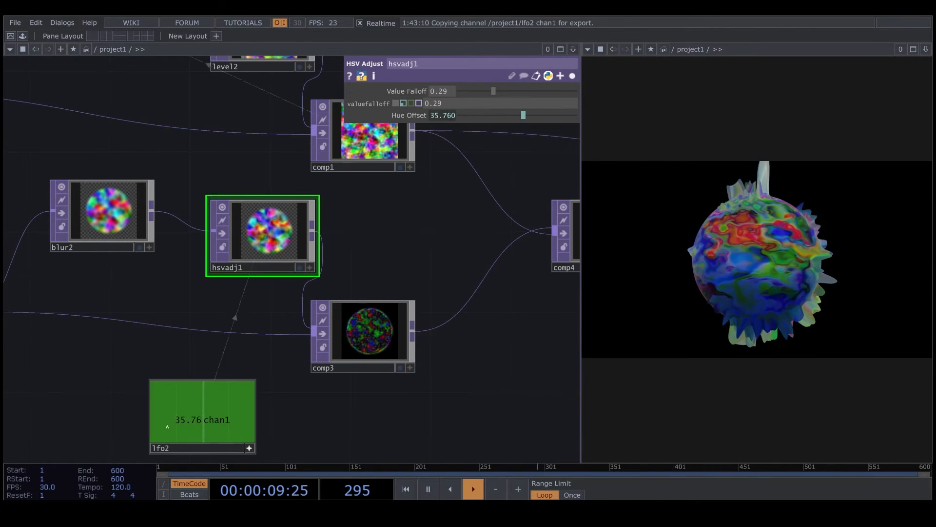
{"action": "left_click", "coordinate": [249, 448]}
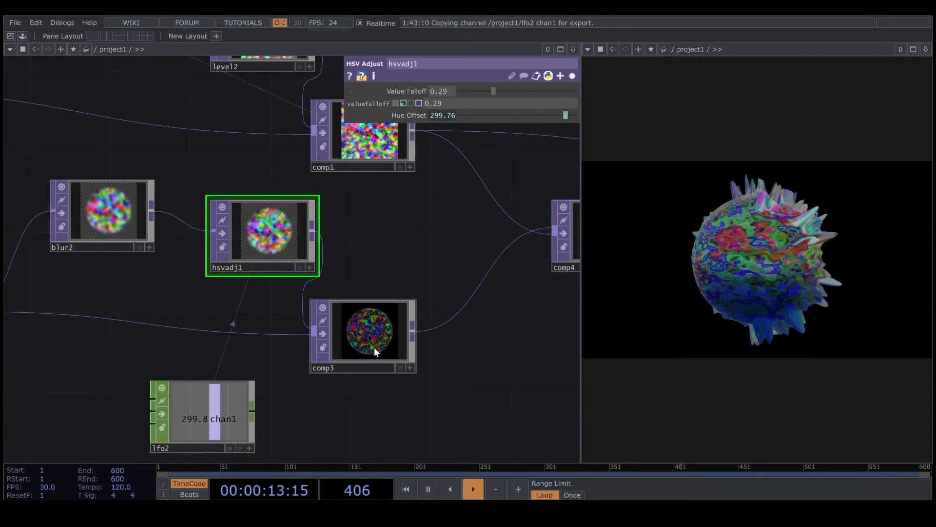
Step: Lower the In Low value of level3, which feeds blur1 in the height map branch
{"action": "scroll", "coordinate": [381, 342], "scroll_direction": "down", "scroll_amount": 3}
{"action": "left_click_drag", "start_coordinate": [481, 330], "coordinate": [256, 321]}
{"action": "scroll", "coordinate": [386, 367], "scroll_direction": "down", "scroll_amount": 3}
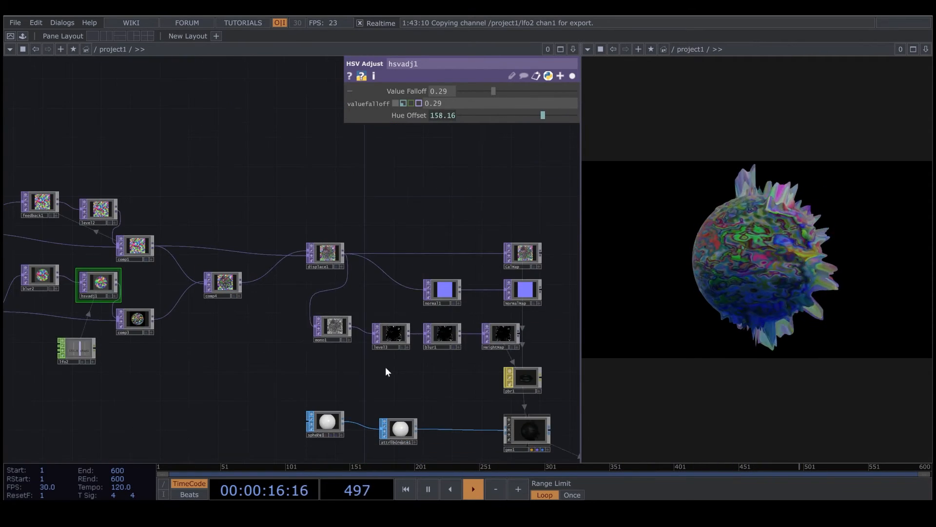
{"action": "scroll", "coordinate": [385, 367], "scroll_direction": "up", "scroll_amount": 4}
{"action": "left_click", "coordinate": [388, 293]}
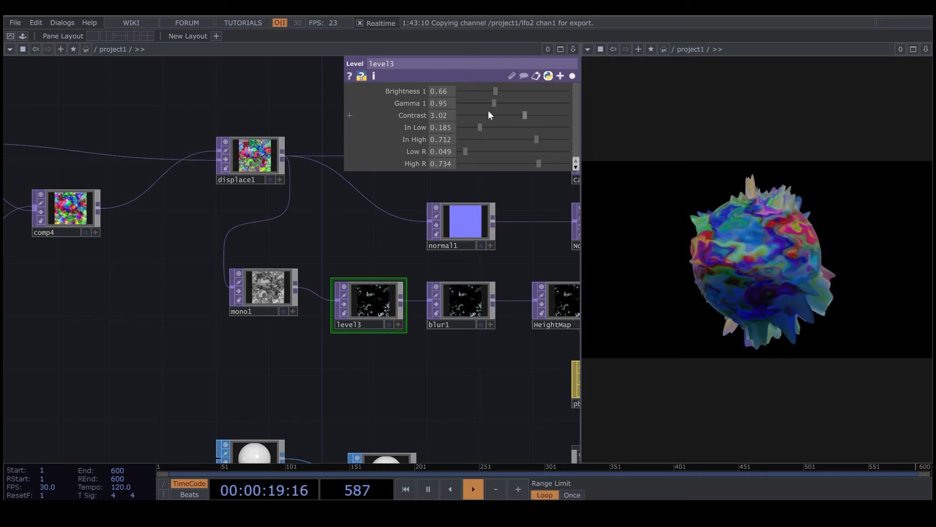
{"action": "left_click_drag", "start_coordinate": [476, 128], "coordinate": [453, 128]}
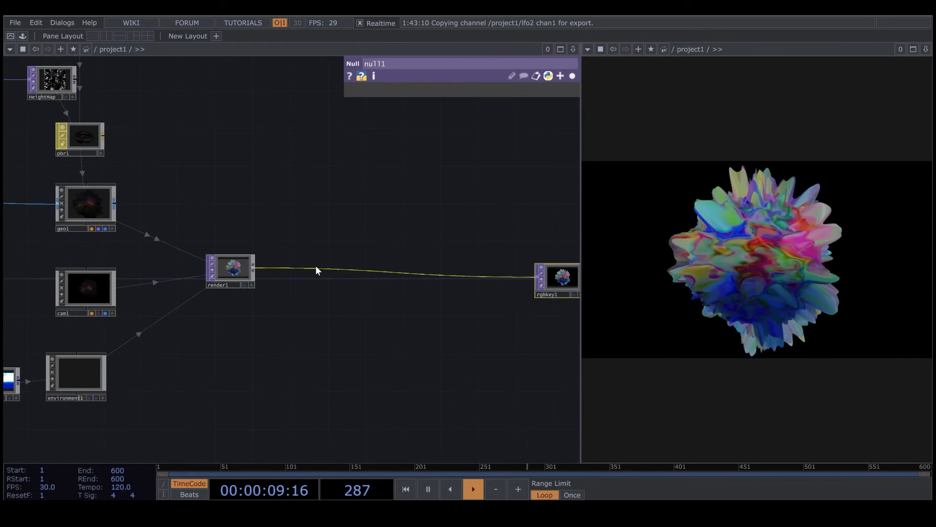
Step: Insert a Feedback TOP on the connection between render1 and rgbkey1
{"action": "right_click", "coordinate": [315, 267]}
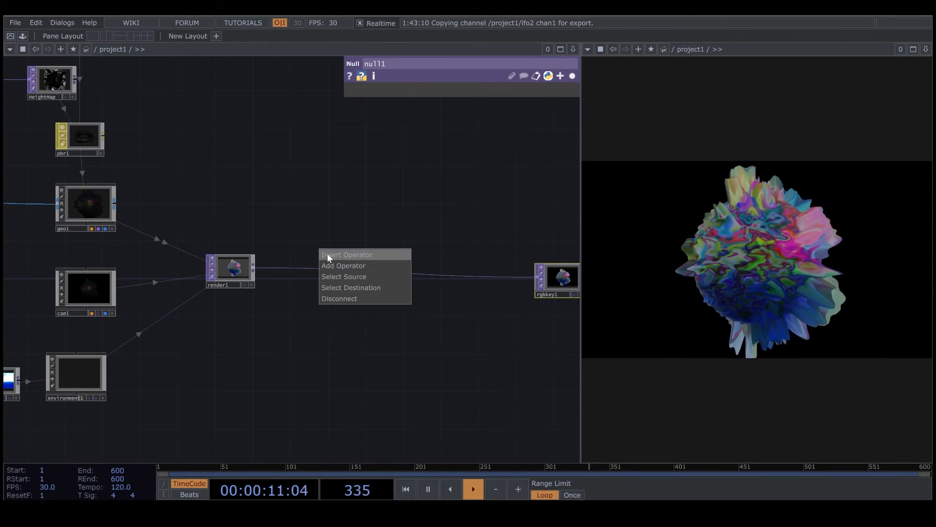
{"action": "left_click", "coordinate": [327, 252]}
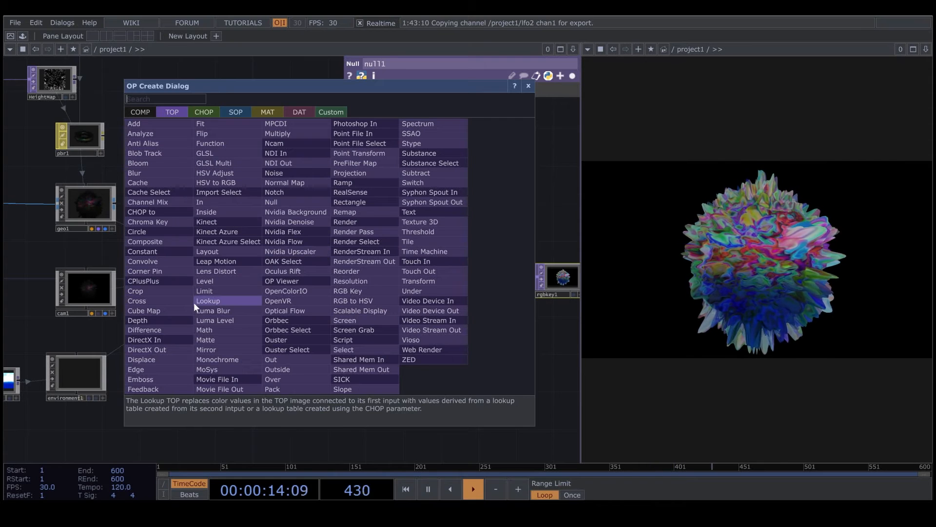
{"action": "left_click", "coordinate": [143, 389]}
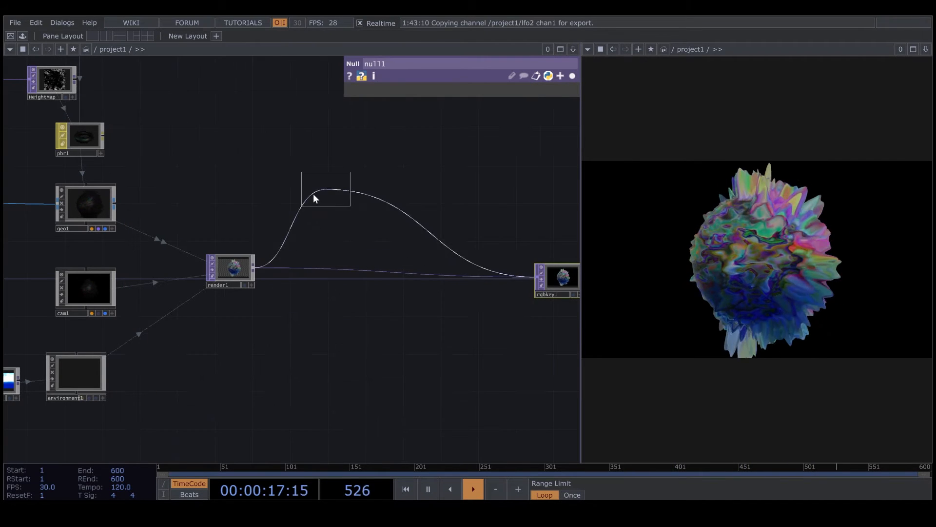
{"action": "left_click", "coordinate": [312, 202]}
Step: Insert a Composite TOP between feedback2 and rgbkey1 and connect render1 as its second input
{"action": "right_click", "coordinate": [362, 205]}
{"action": "left_click", "coordinate": [385, 191]}
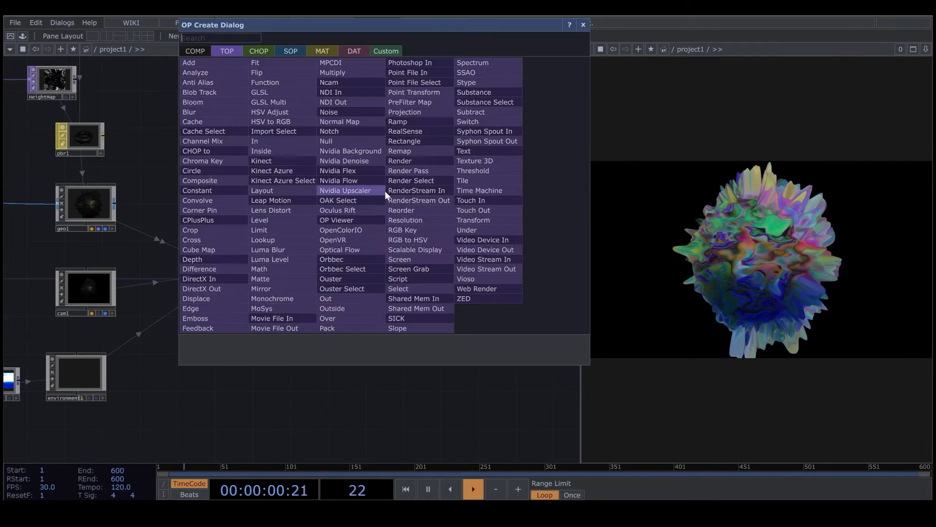
{"action": "left_click", "coordinate": [221, 189]}
{"action": "left_click", "coordinate": [419, 325]}
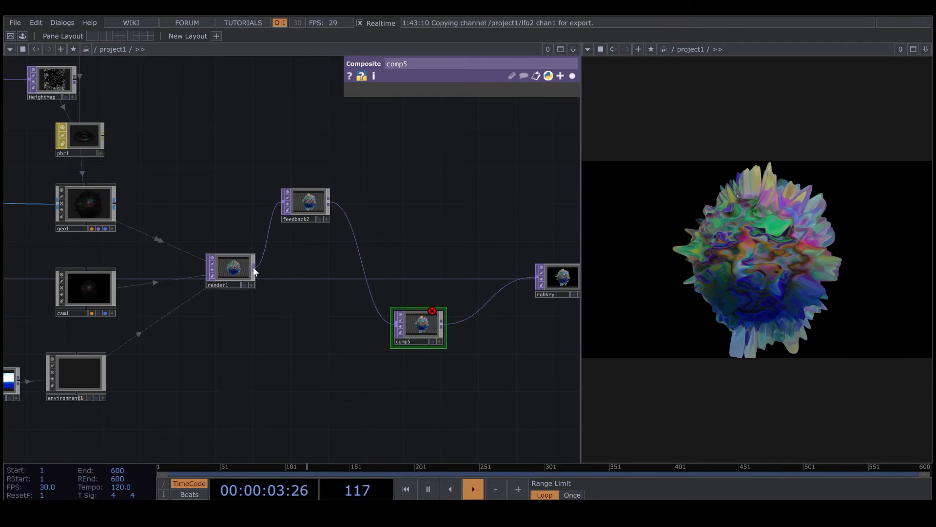
{"action": "left_click_drag", "start_coordinate": [395, 340], "coordinate": [396, 333]}
Step: Make comp5 the target of feedback2 and set comp5's Operation to Maximum
{"action": "left_click_drag", "start_coordinate": [412, 327], "coordinate": [309, 204]}
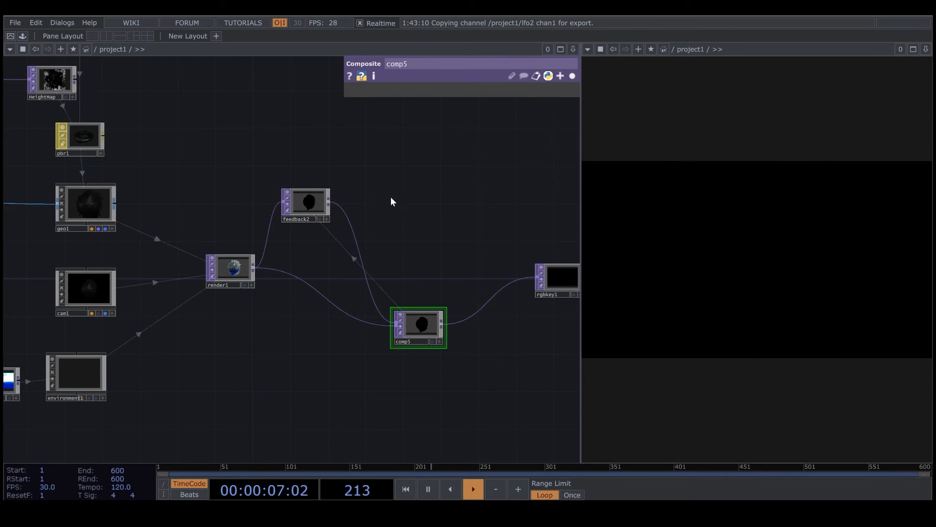
{"action": "left_click", "coordinate": [572, 76]}
{"action": "left_click", "coordinate": [531, 189]}
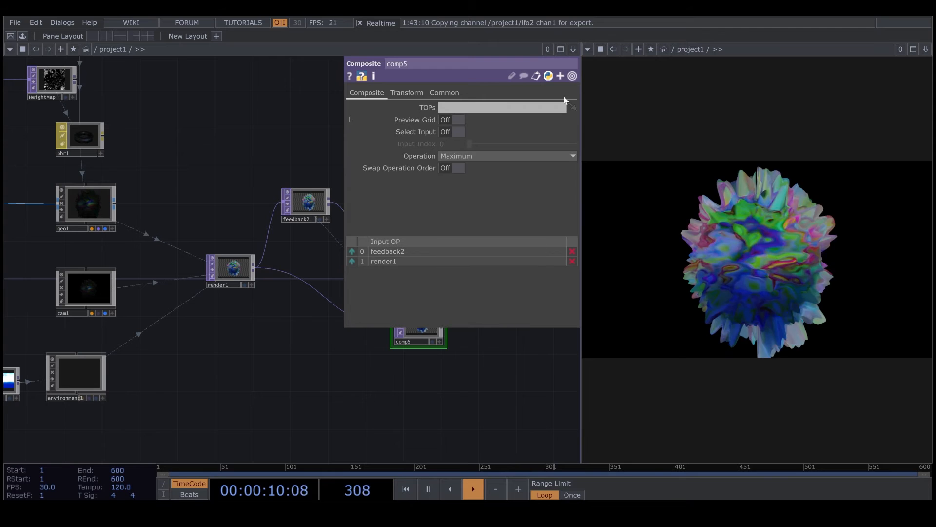
Step: Insert a Level TOP on the connection between feedback2 and comp5
{"action": "right_click", "coordinate": [361, 227]}
{"action": "left_click", "coordinate": [370, 233]}
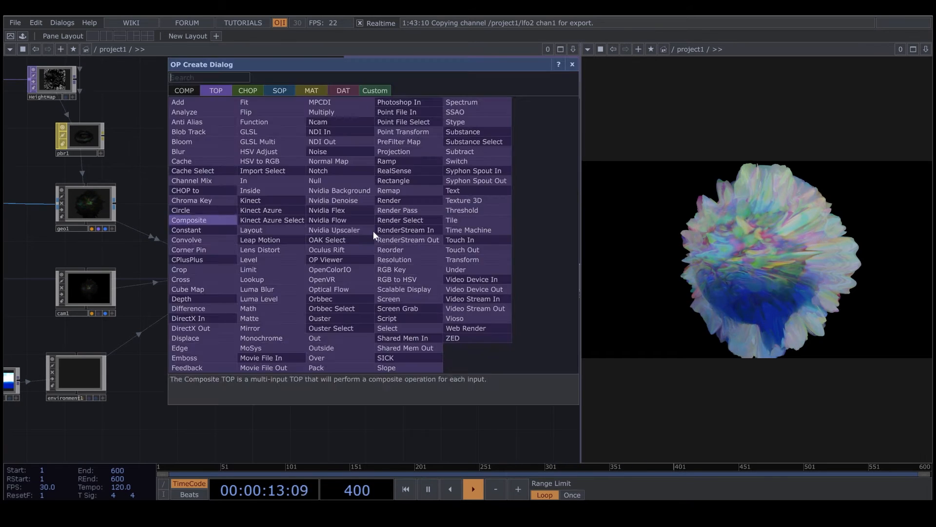
{"action": "left_click", "coordinate": [272, 264]}
{"action": "left_click", "coordinate": [369, 232]}
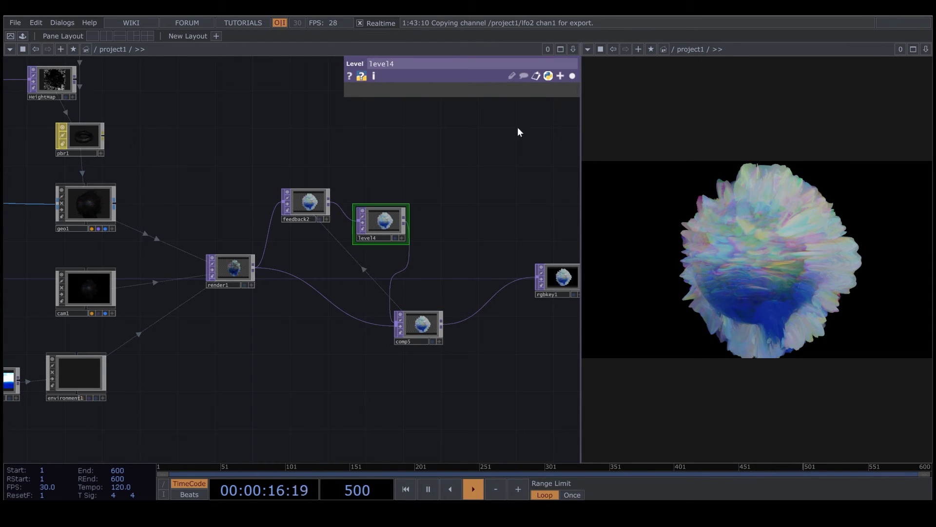
Step: Set level4's post Opacity to 0.951 so the feedback trails fade
{"action": "left_click", "coordinate": [572, 76]}
{"action": "left_click", "coordinate": [447, 92]}
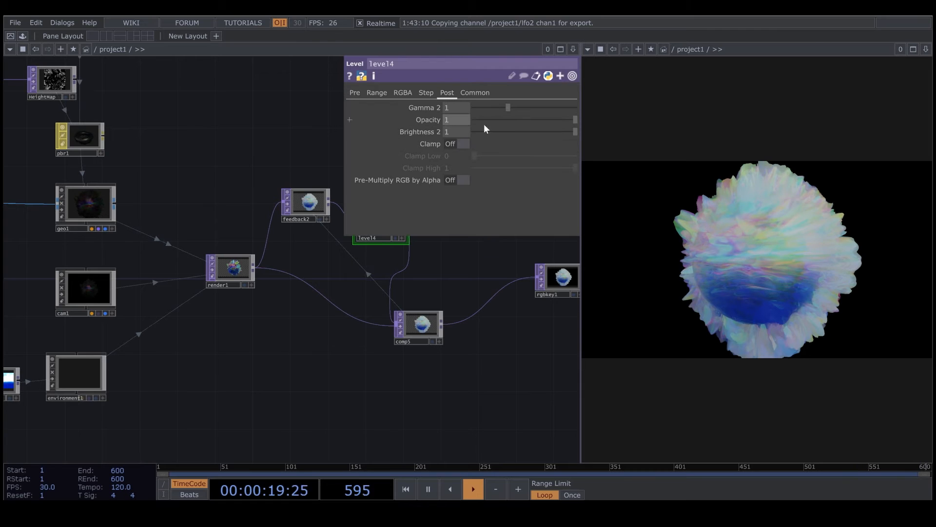
{"action": "left_click_drag", "start_coordinate": [570, 119], "coordinate": [571, 119]}
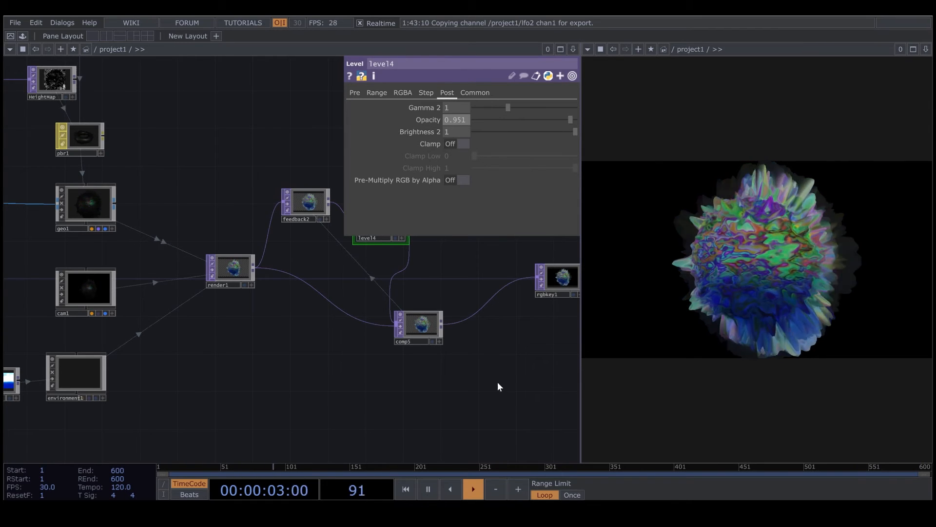
Step: Check rgbkey1's red key settings and operator information
{"action": "left_click_drag", "start_coordinate": [497, 383], "coordinate": [266, 353]}
{"action": "left_click_drag", "start_coordinate": [376, 258], "coordinate": [436, 260]}
{"action": "middle_click", "coordinate": [336, 252]}
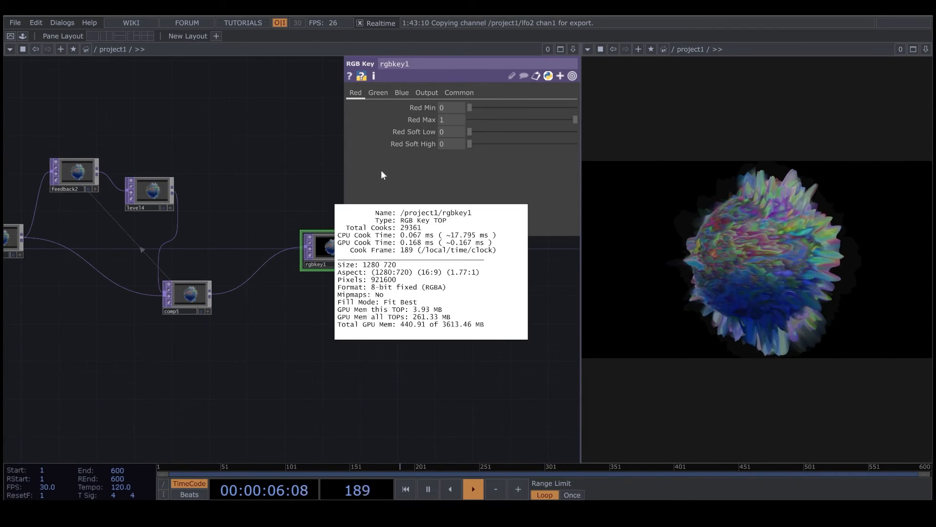
Step: Raise level4's Opacity slightly to lengthen the feedback trails
{"action": "left_click", "coordinate": [159, 193]}
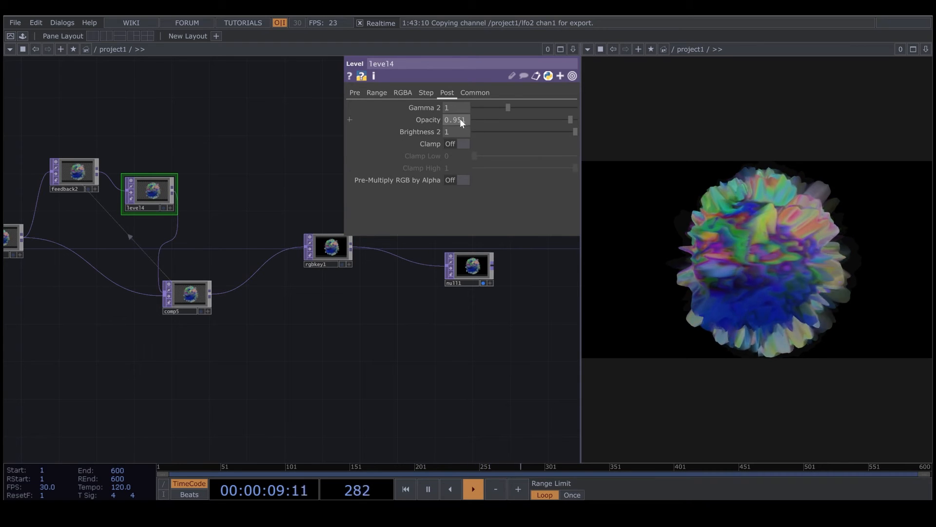
{"action": "left_click_drag", "start_coordinate": [460, 119], "coordinate": [479, 122]}
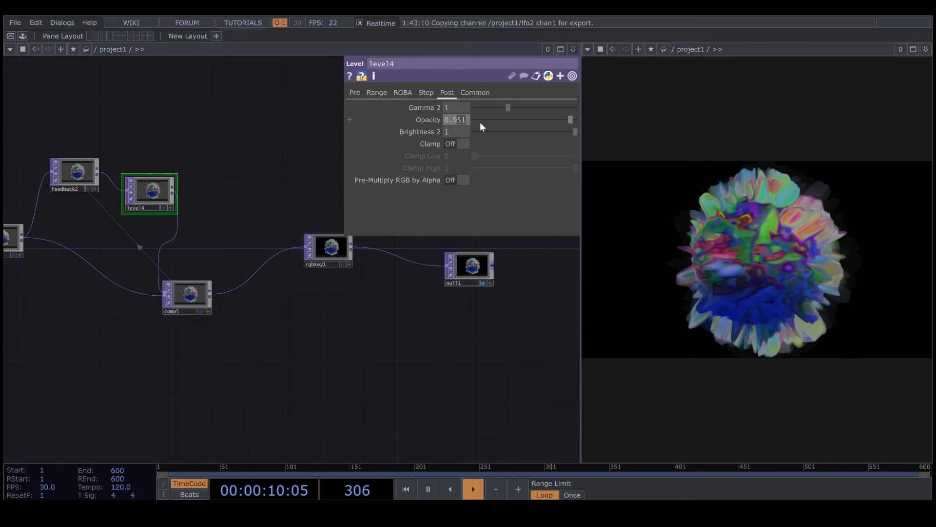
Step: Insert a Composite TOP between comp5 and rgbkey1 and connect render1 as its second input
{"action": "right_click", "coordinate": [250, 272]}
{"action": "left_click", "coordinate": [263, 266]}
{"action": "type", "text": "c"}
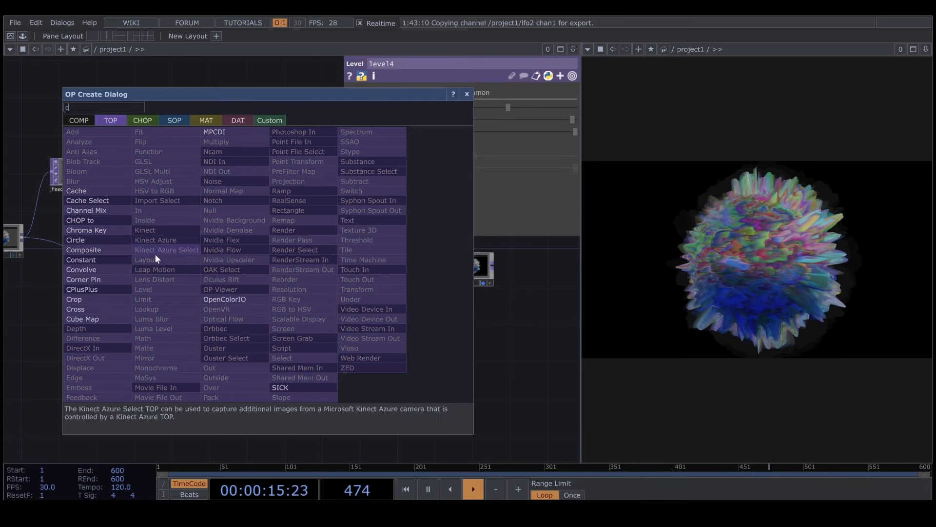
{"action": "left_click", "coordinate": [84, 250]}
{"action": "left_click", "coordinate": [261, 316]}
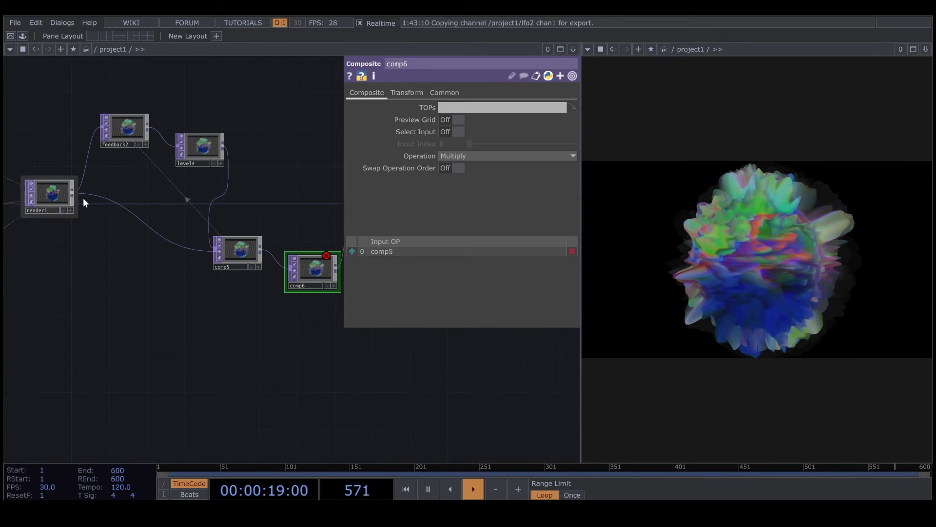
{"action": "left_click_drag", "start_coordinate": [74, 194], "coordinate": [291, 281]}
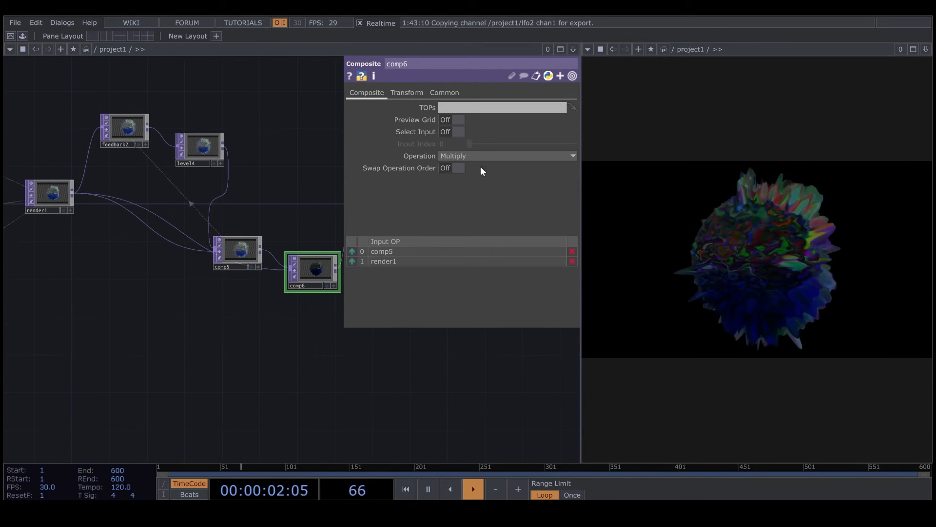
Step: Set comp6's Operation to Over and move render1 above comp5 in its input order
{"action": "left_click", "coordinate": [508, 156]}
{"action": "left_click", "coordinate": [514, 253]}
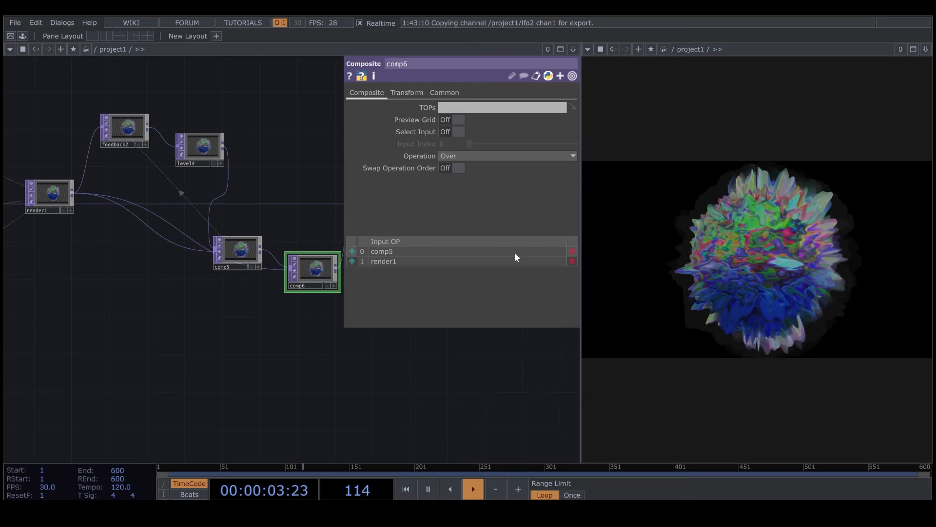
{"action": "left_click", "coordinate": [352, 262]}
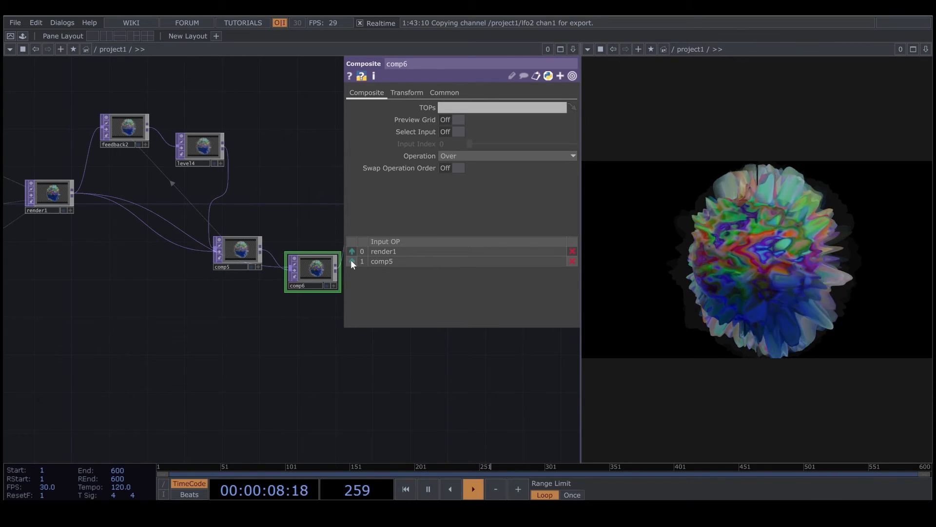
Step: Move comp5 beside level4 and insert an Edge TOP on the connection between comp5 and comp6
{"action": "left_click", "coordinate": [199, 163]}
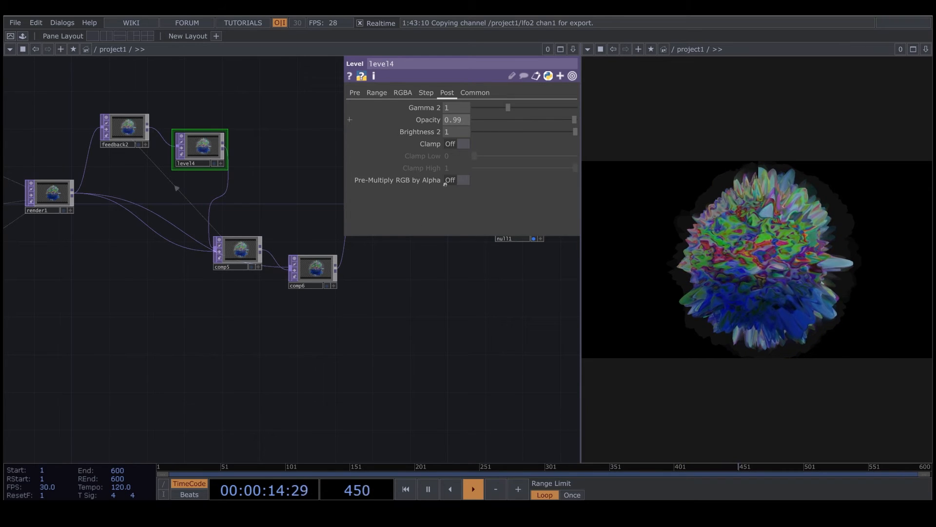
{"action": "left_click_drag", "start_coordinate": [301, 333], "coordinate": [217, 338]}
{"action": "left_click_drag", "start_coordinate": [171, 263], "coordinate": [218, 169]}
{"action": "right_click", "coordinate": [229, 191]}
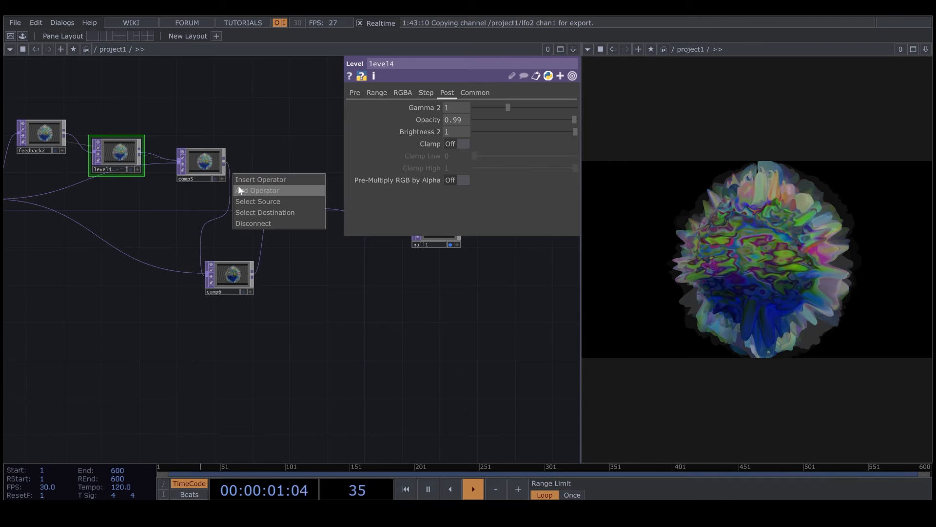
{"action": "left_click", "coordinate": [244, 179]}
{"action": "type", "text": "e"}
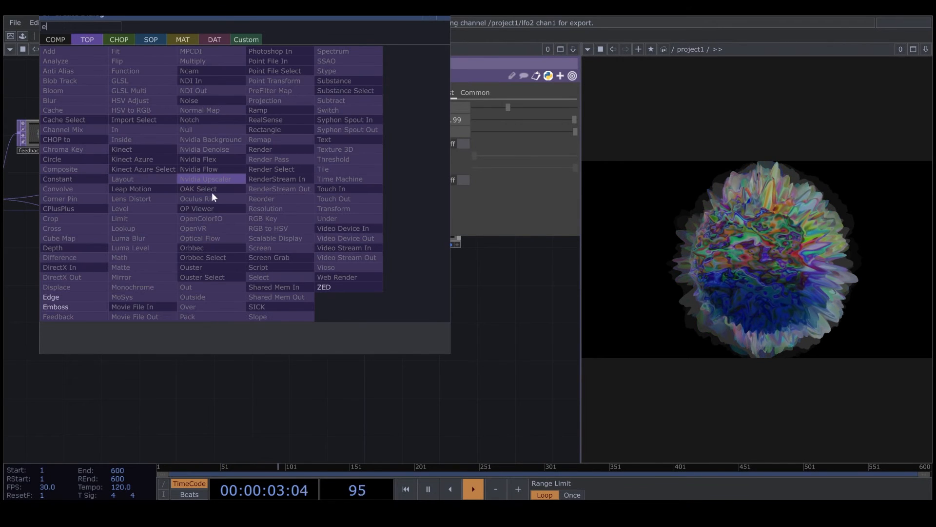
{"action": "left_click", "coordinate": [54, 296]}
{"action": "left_click", "coordinate": [175, 224]}
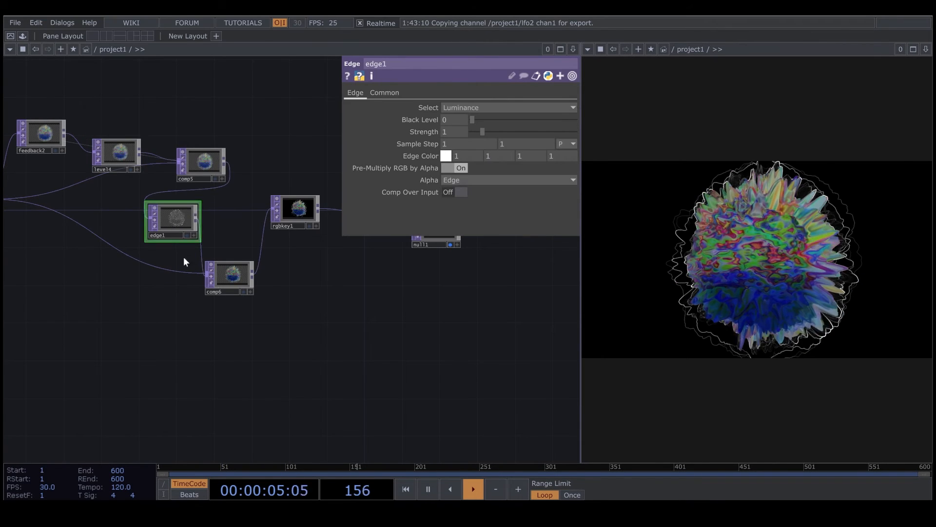
Step: Spread out the end of the network by moving rgbkey1, null1, comp6 and edge1 further along the chain
{"action": "scroll", "coordinate": [229, 293], "scroll_direction": "down", "scroll_amount": 6}
{"action": "left_click_drag", "start_coordinate": [383, 324], "coordinate": [268, 232]}
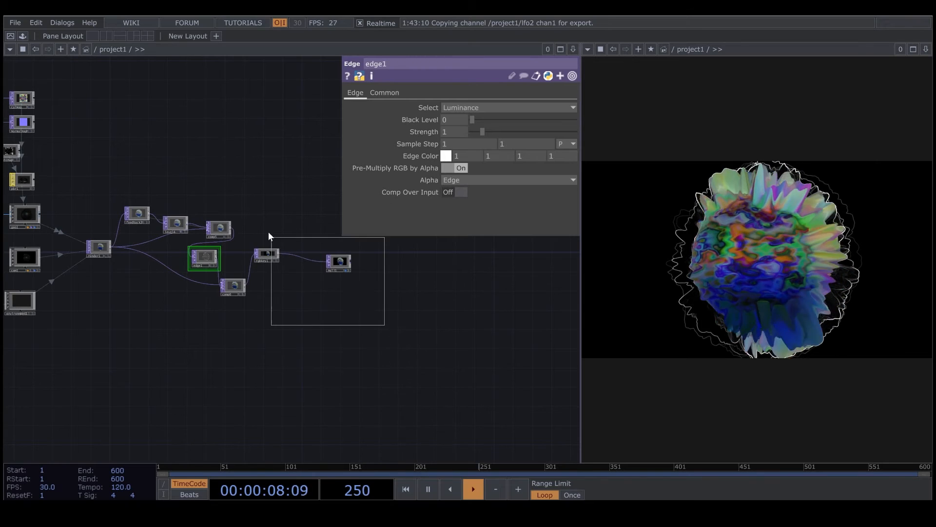
{"action": "left_click_drag", "start_coordinate": [339, 264], "coordinate": [483, 287]}
{"action": "left_click_drag", "start_coordinate": [231, 284], "coordinate": [299, 281]}
{"action": "left_click_drag", "start_coordinate": [218, 261], "coordinate": [289, 254]}
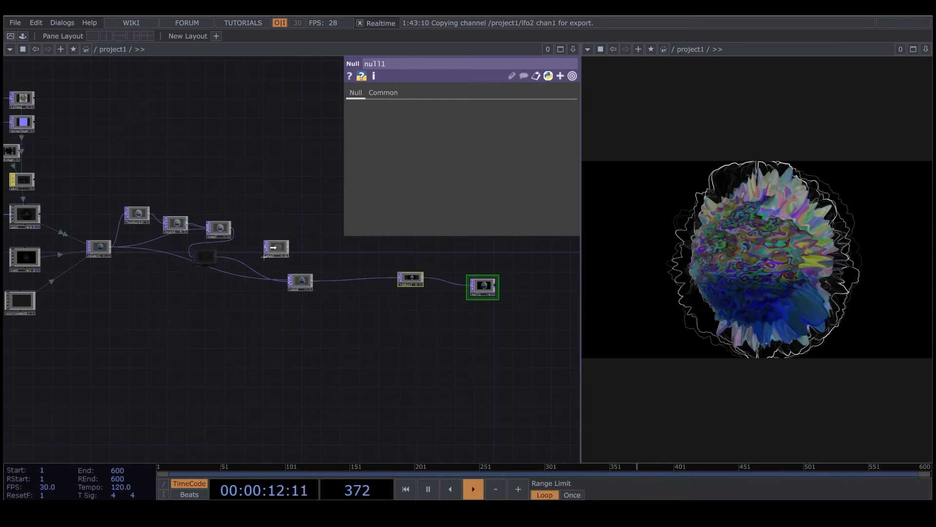
Step: Set edge1's Edge Color to a light red with hue 359, saturation 0.61 and value 1
{"action": "scroll", "coordinate": [295, 254], "scroll_direction": "up", "scroll_amount": 5}
{"action": "left_click", "coordinate": [245, 223]}
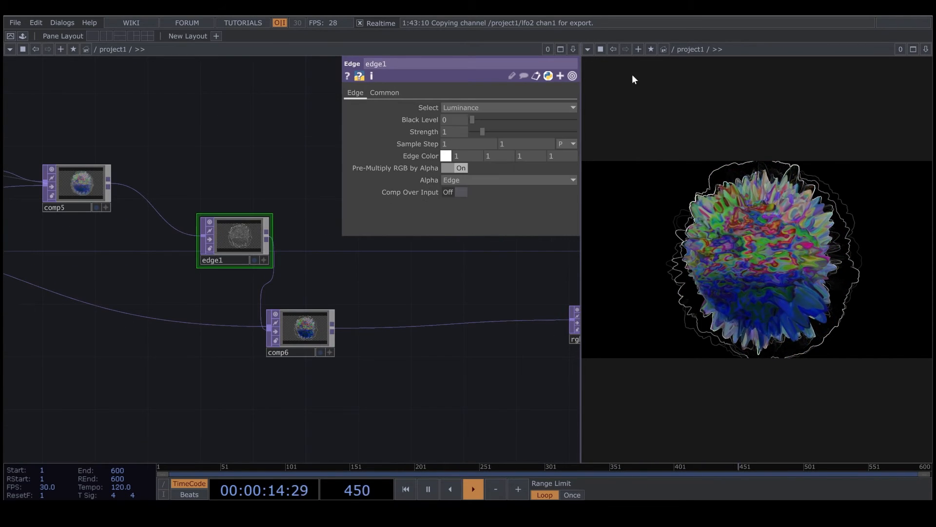
{"action": "left_click", "coordinate": [446, 156]}
{"action": "left_click", "coordinate": [485, 170]}
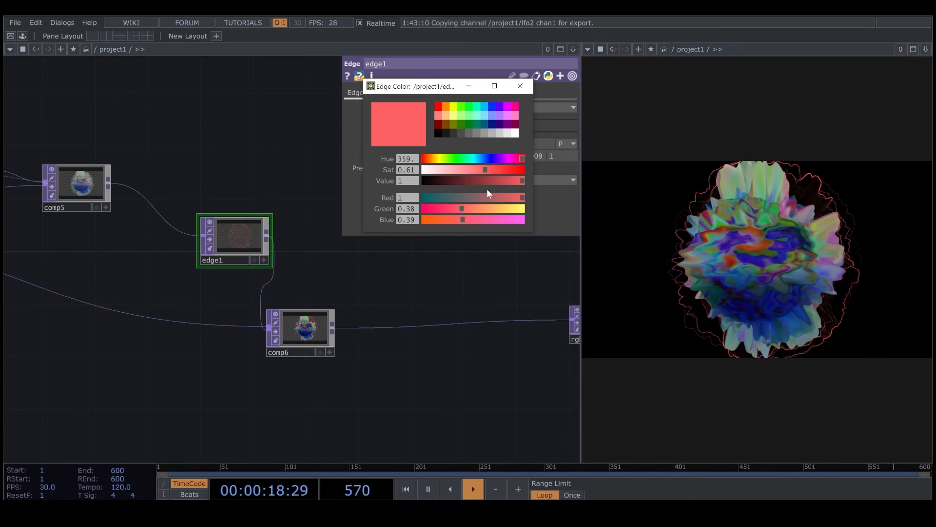
Step: Insert a Blur TOP between edge1 and comp6 with Filter Size 24 and Pre-Shrink 6
{"action": "right_click", "coordinate": [267, 236]}
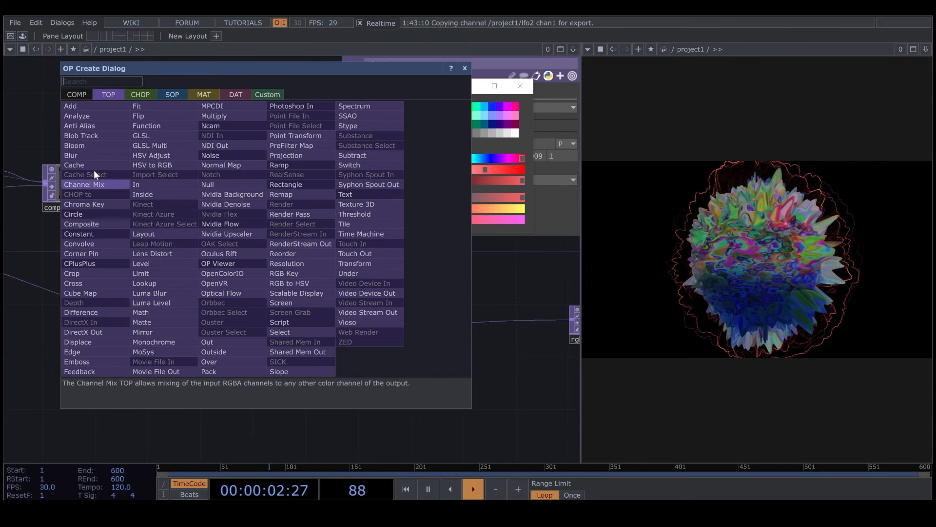
{"action": "left_click", "coordinate": [89, 157]}
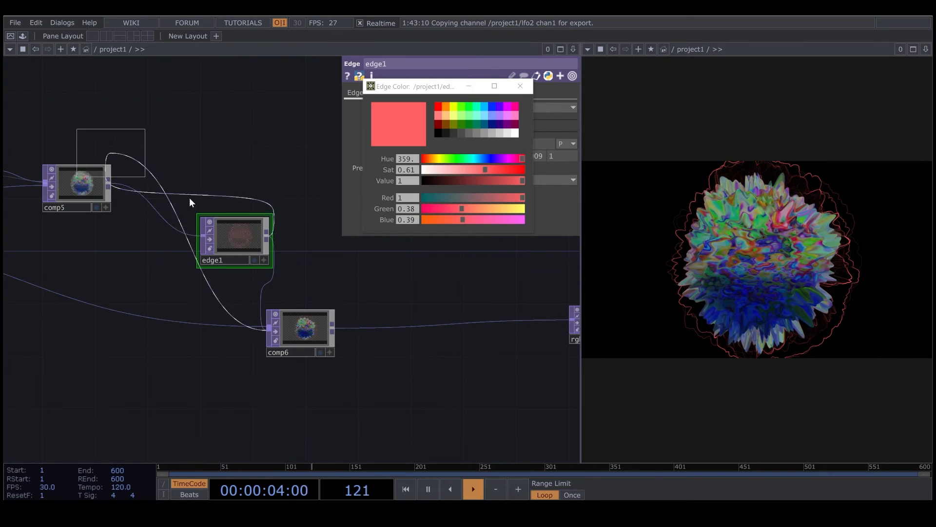
{"action": "left_click", "coordinate": [320, 262]}
{"action": "left_click", "coordinate": [547, 157]}
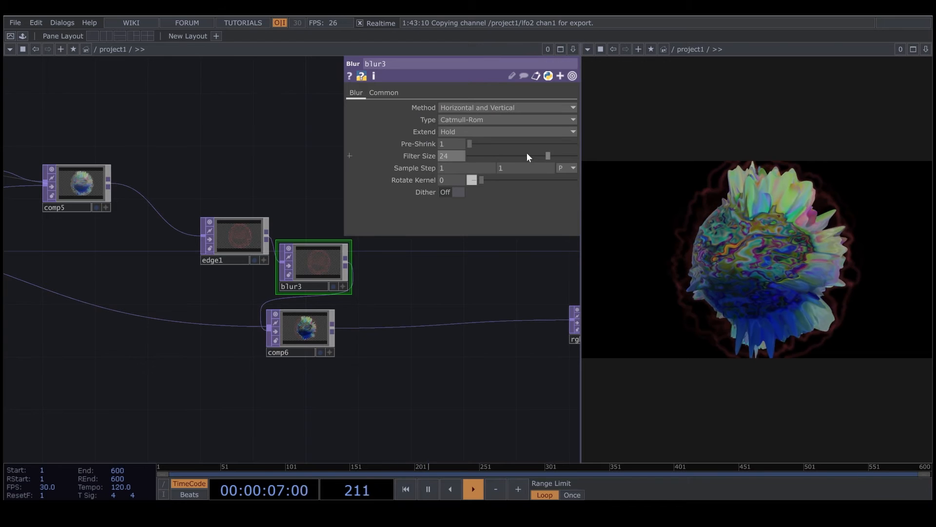
{"action": "left_click_drag", "start_coordinate": [522, 144], "coordinate": [545, 145]}
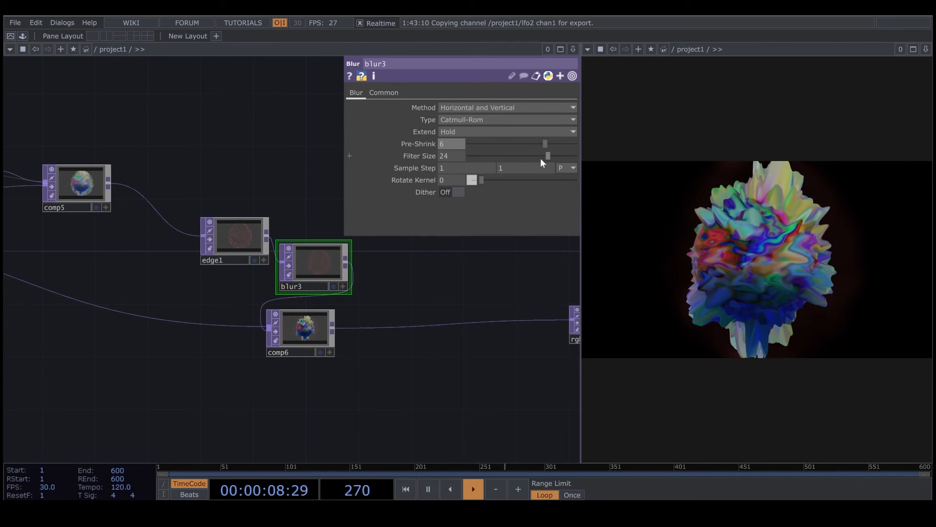
Step: Raise edge1's Strength to 7.82 and move the node clear of blur3
{"action": "left_click", "coordinate": [259, 243]}
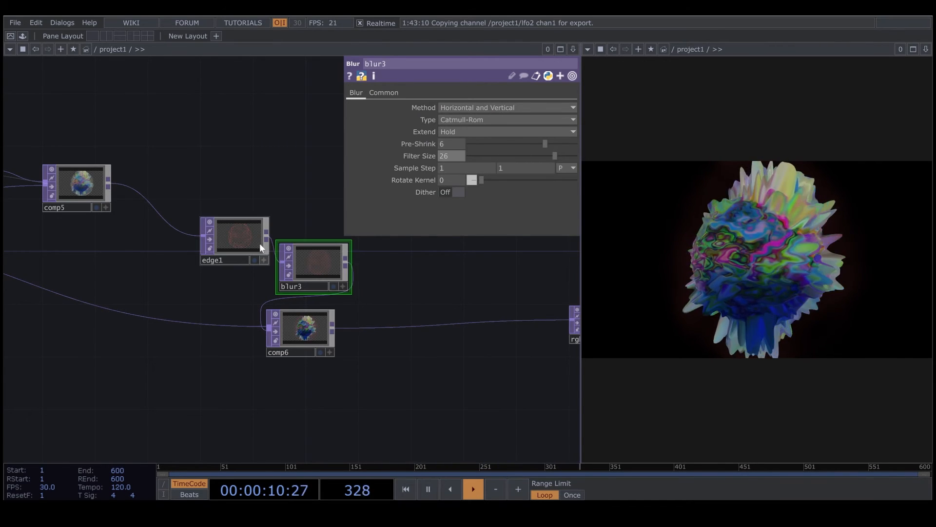
{"action": "left_click", "coordinate": [446, 155]}
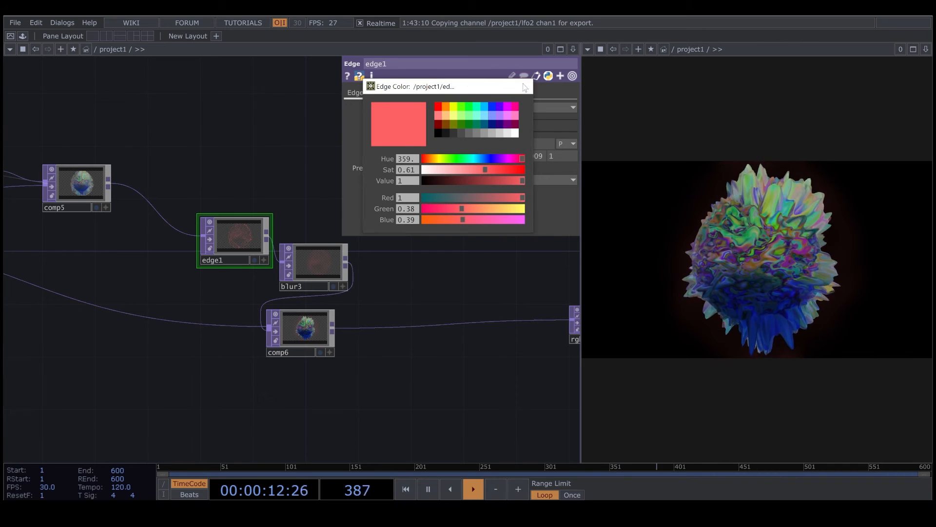
{"action": "left_click_drag", "start_coordinate": [518, 128], "coordinate": [553, 131]}
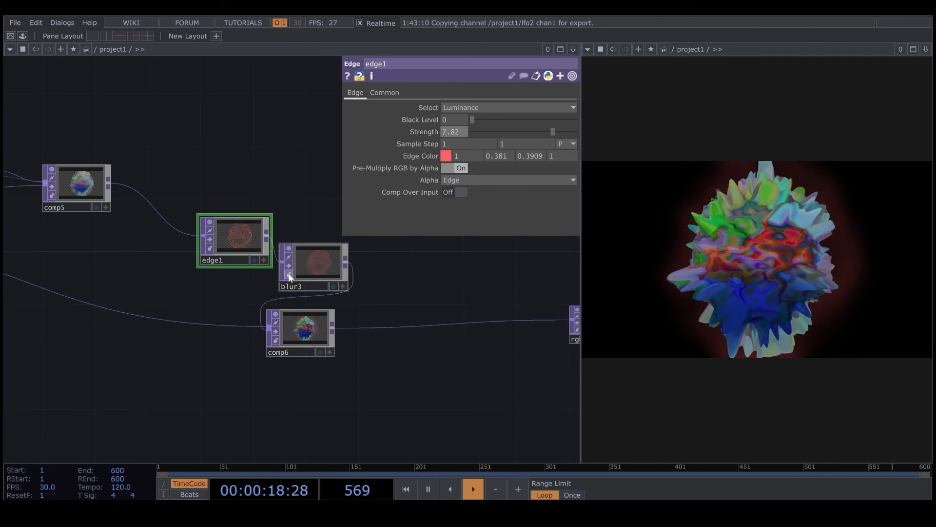
{"action": "left_click_drag", "start_coordinate": [248, 245], "coordinate": [222, 218]}
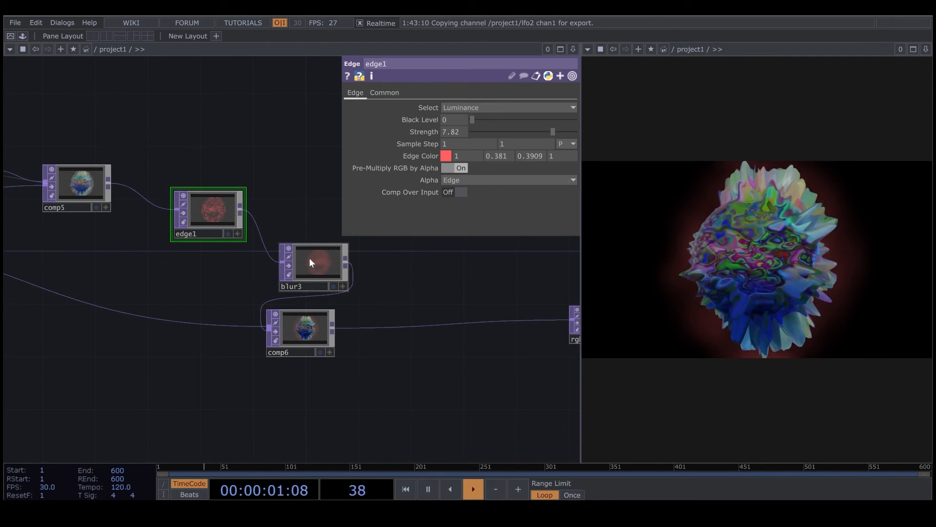
Step: Adjust blur3 to Filter Size 25 with Pre-Shrink 6, and show only its non-default parameters
{"action": "left_click", "coordinate": [310, 259]}
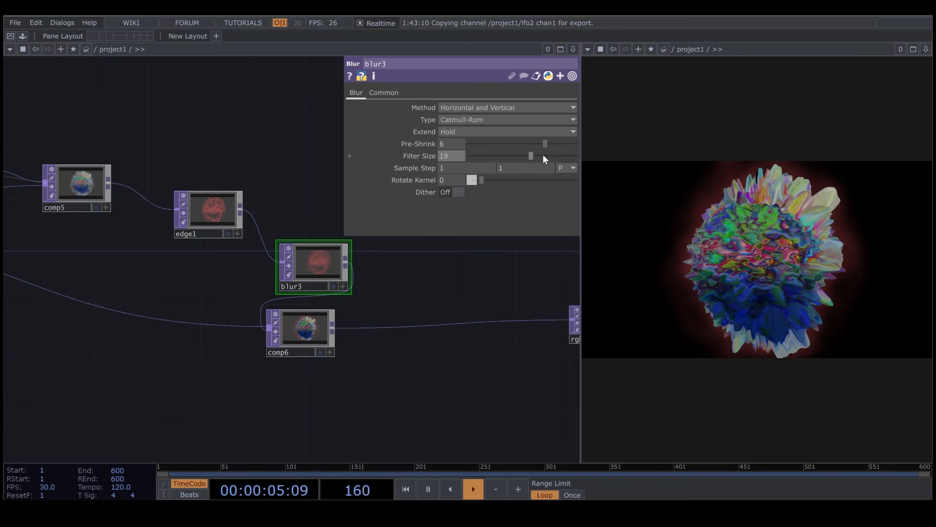
{"action": "left_click_drag", "start_coordinate": [543, 155], "coordinate": [544, 156]}
{"action": "mouse_move", "coordinate": [545, 143]}
{"action": "left_mouse_down"}
{"action": "mouse_move", "coordinate": [520, 144]}
{"action": "mouse_move", "coordinate": [551, 155]}
{"action": "mouse_move", "coordinate": [545, 143]}
{"action": "left_mouse_up"}
{"action": "left_click", "coordinate": [510, 156]}
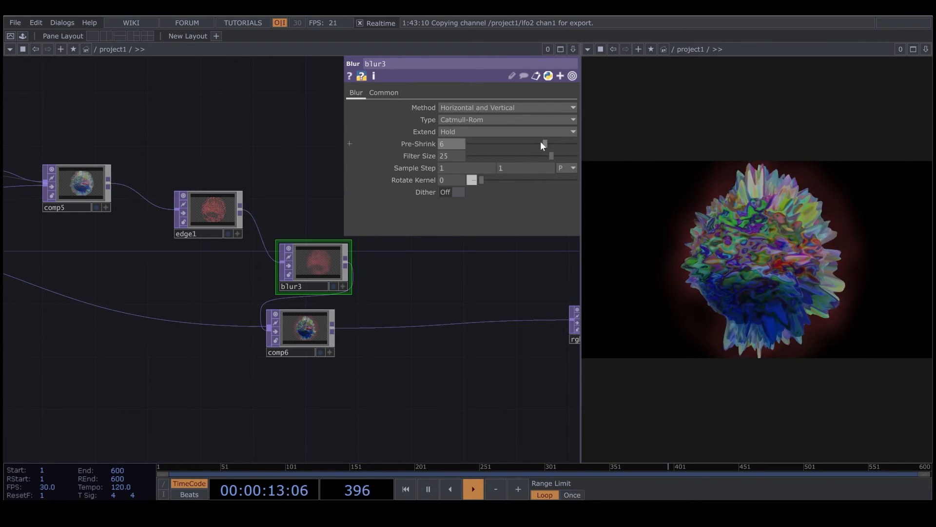
{"action": "left_click", "coordinate": [572, 76]}
Step: Select the pbr1 material, show all its parameters again and open its RGB settings
{"action": "scroll", "coordinate": [436, 315], "scroll_direction": "down", "scroll_amount": 3}
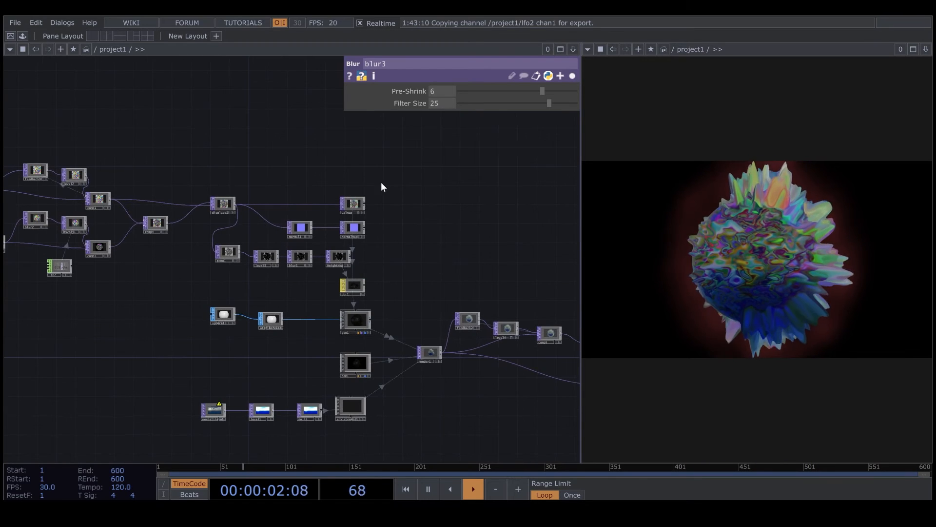
{"action": "scroll", "coordinate": [354, 219], "scroll_direction": "up", "scroll_amount": 3}
{"action": "left_click", "coordinate": [360, 344]}
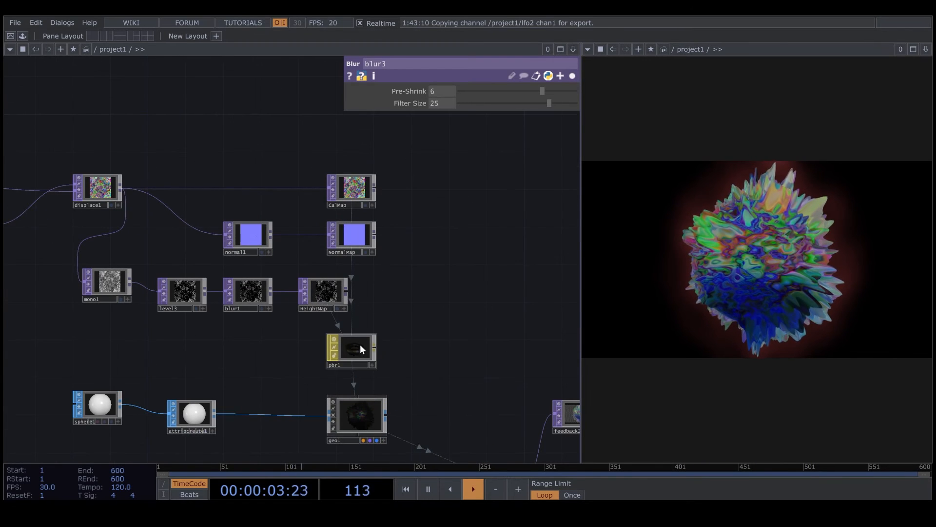
{"action": "left_click", "coordinate": [574, 77]}
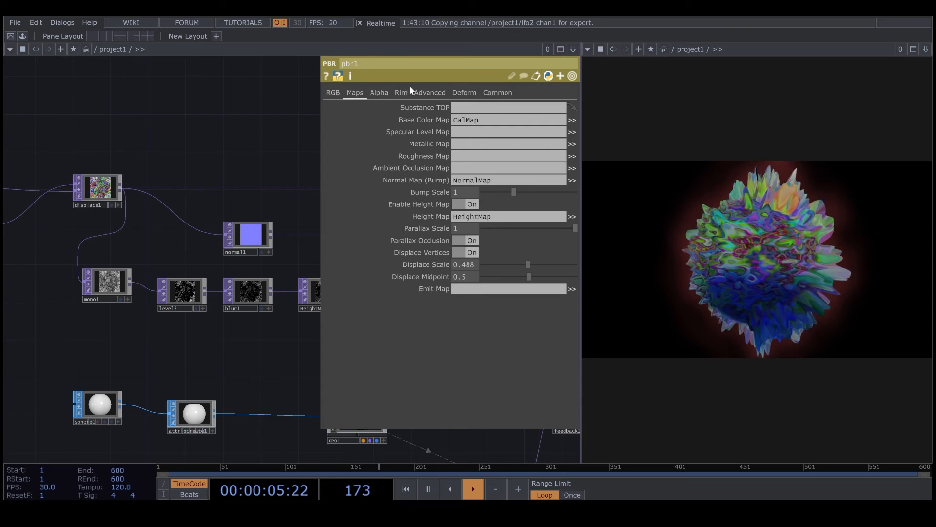
{"action": "left_click", "coordinate": [333, 94]}
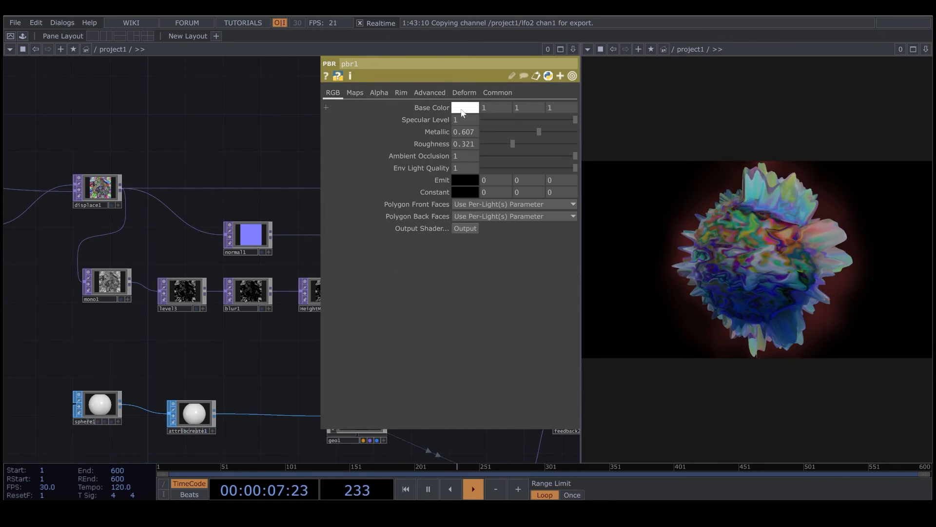
Step: Set pbr1's Base Color to light yellow (0.953, 1, 0.459) and its Emit color to 0.1 in every channel
{"action": "left_click", "coordinate": [462, 111]}
{"action": "left_click_drag", "start_coordinate": [467, 171], "coordinate": [456, 169]}
{"action": "mouse_move", "coordinate": [522, 198]}
{"action": "left_mouse_down"}
{"action": "mouse_move", "coordinate": [457, 199]}
{"action": "mouse_move", "coordinate": [463, 209]}
{"action": "mouse_move", "coordinate": [514, 208]}
{"action": "left_mouse_up"}
{"action": "left_click_drag", "start_coordinate": [455, 171], "coordinate": [459, 172]}
{"action": "left_click", "coordinate": [486, 159]}
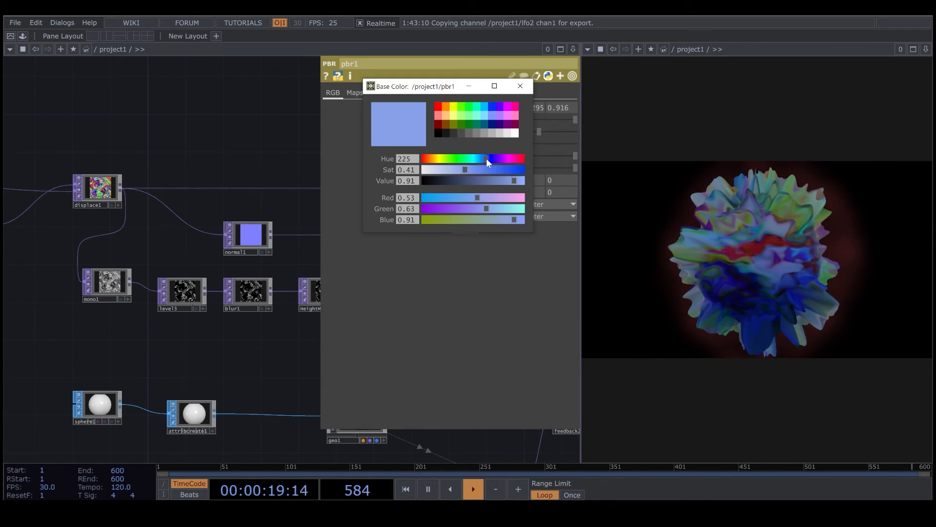
{"action": "left_click", "coordinate": [453, 105]}
{"action": "left_click", "coordinate": [477, 170]}
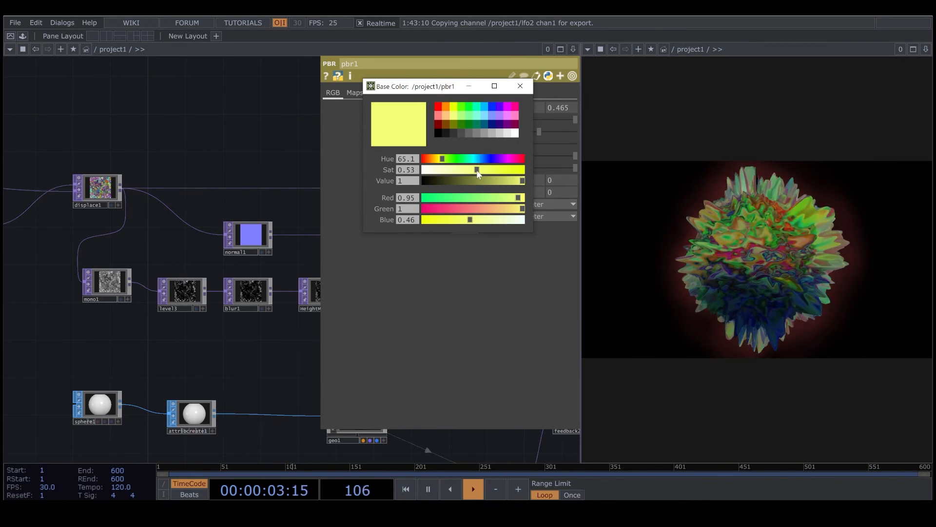
{"action": "left_click", "coordinate": [521, 86]}
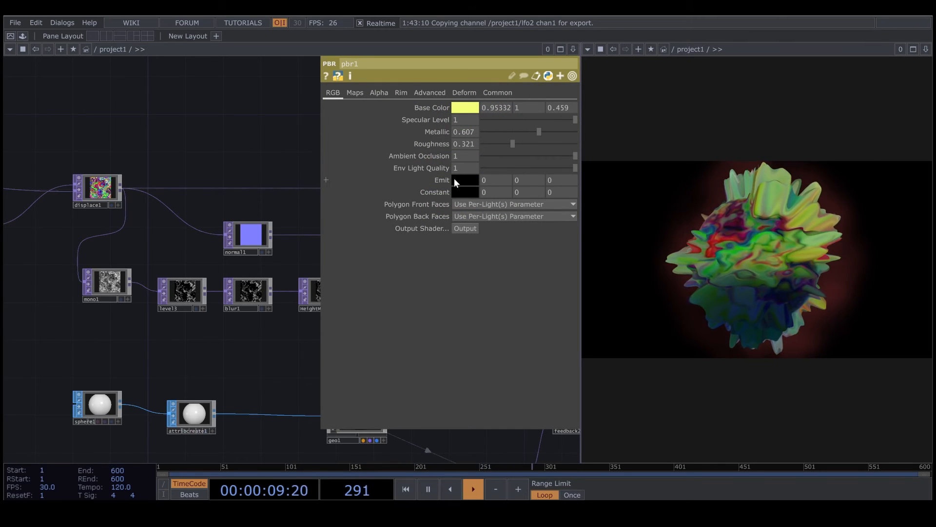
{"action": "mouse_move", "coordinate": [451, 180]}
{"action": "middle_mouse_down"}
{"action": "mouse_move", "coordinate": [474, 179]}
{"action": "mouse_move", "coordinate": [440, 158]}
{"action": "mouse_move", "coordinate": [446, 181]}
{"action": "middle_mouse_up"}
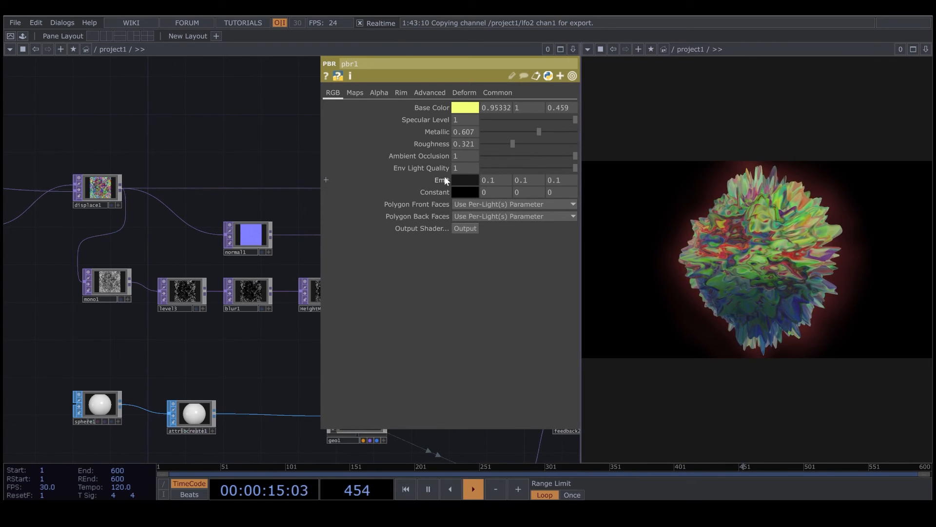
Step: Enable a single rim light on pbr1, removing any additional rim light entries
{"action": "left_click", "coordinate": [397, 93]}
{"action": "left_click", "coordinate": [460, 107]}
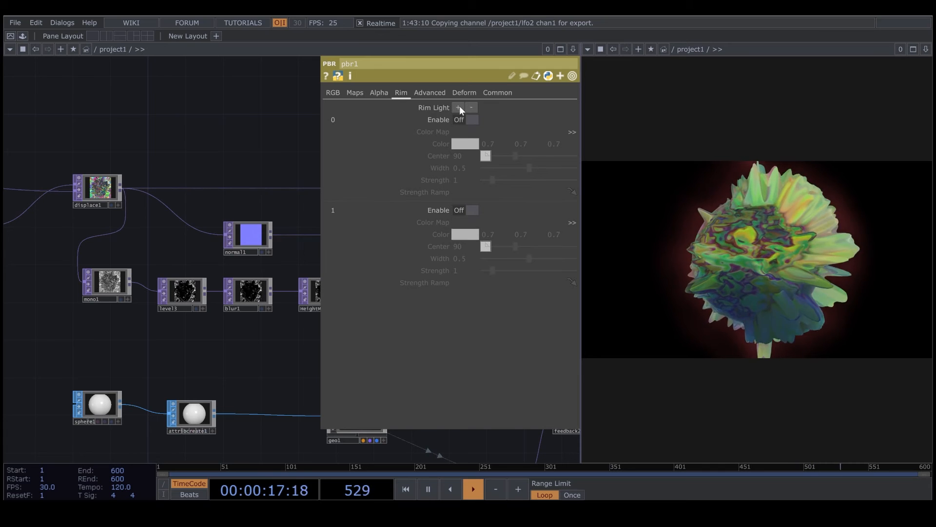
{"action": "left_click", "coordinate": [460, 108]}
{"action": "left_click", "coordinate": [471, 108]}
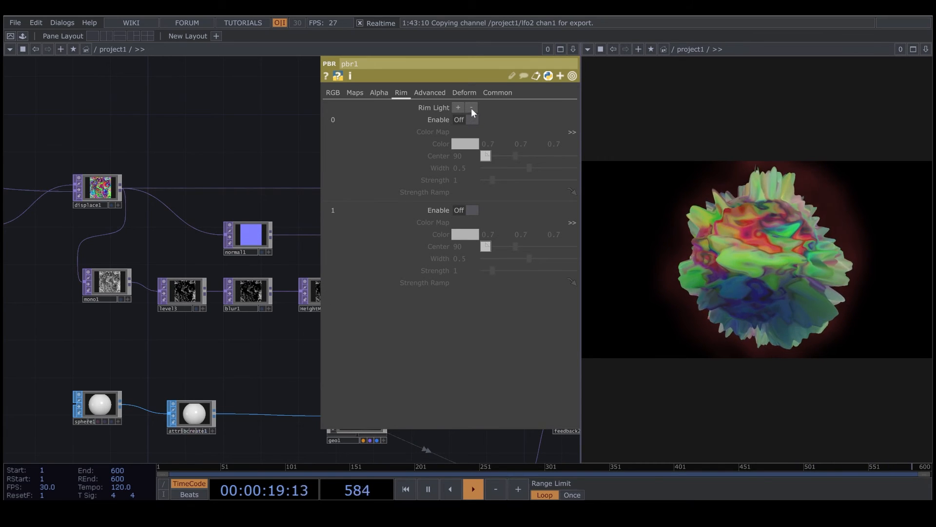
{"action": "left_click", "coordinate": [472, 108]}
{"action": "left_click", "coordinate": [473, 120]}
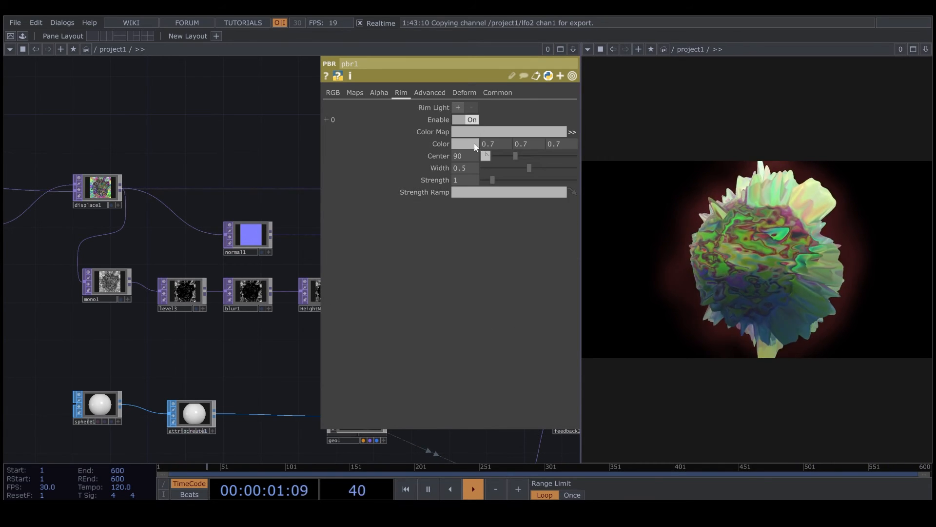
Step: Set the rim light's color to sky blue with hue 207, saturation 0.55 and value 0.83
{"action": "left_click", "coordinate": [463, 145]}
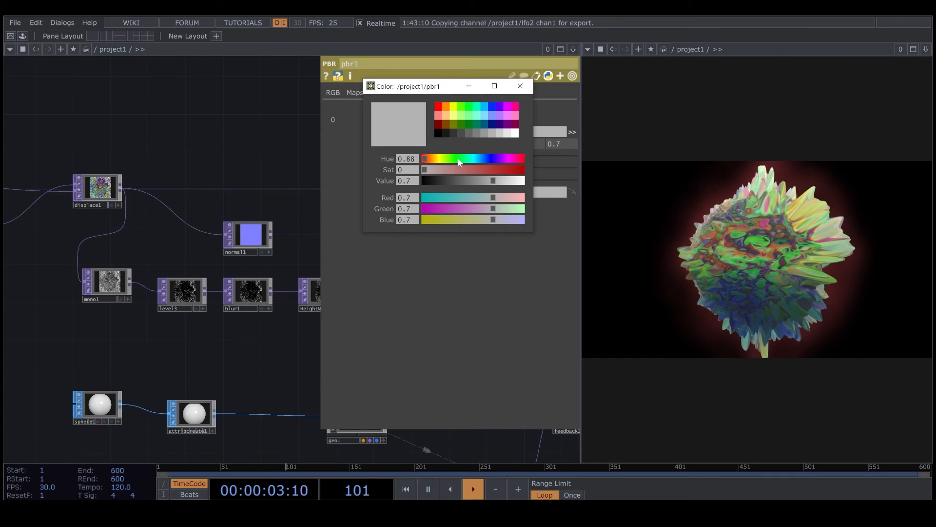
{"action": "left_click", "coordinate": [444, 159]}
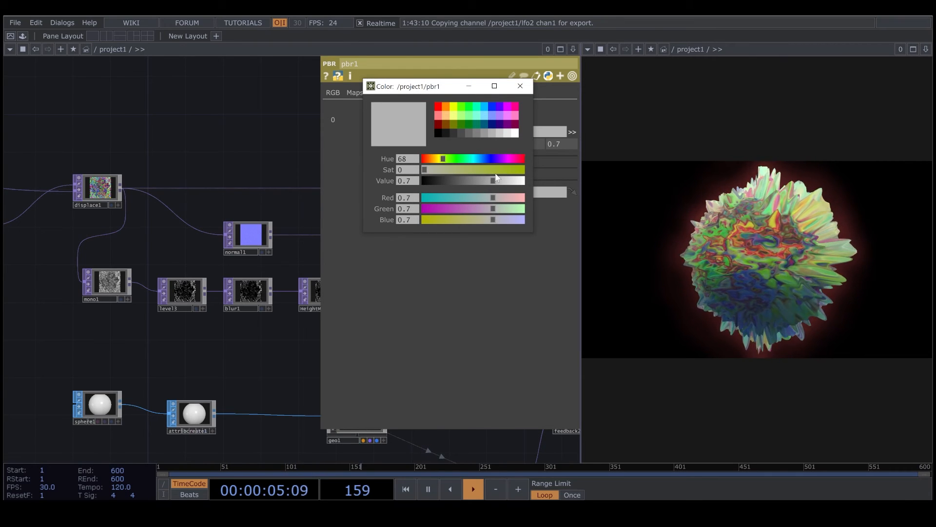
{"action": "left_click", "coordinate": [488, 161]}
{"action": "left_click_drag", "start_coordinate": [485, 171], "coordinate": [507, 182]}
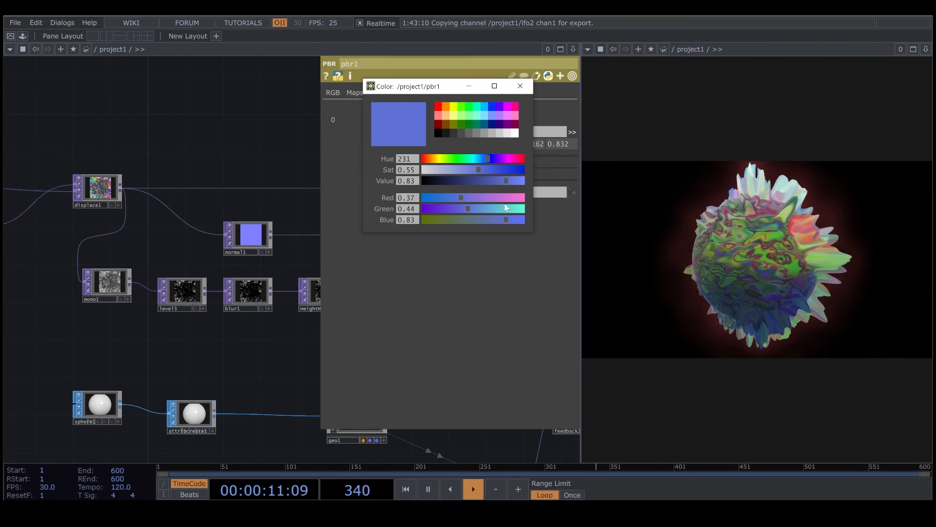
{"action": "left_click", "coordinate": [486, 209]}
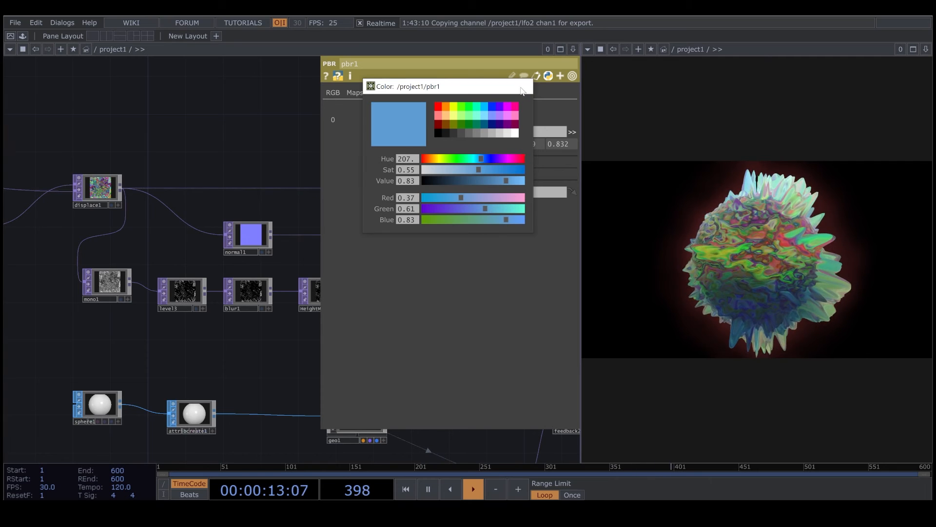
Step: Set the first rim light's Center to 261 and its Strength to 1.49 on pbr1
{"action": "left_click", "coordinate": [522, 90]}
{"action": "left_click_drag", "start_coordinate": [511, 155], "coordinate": [554, 169]}
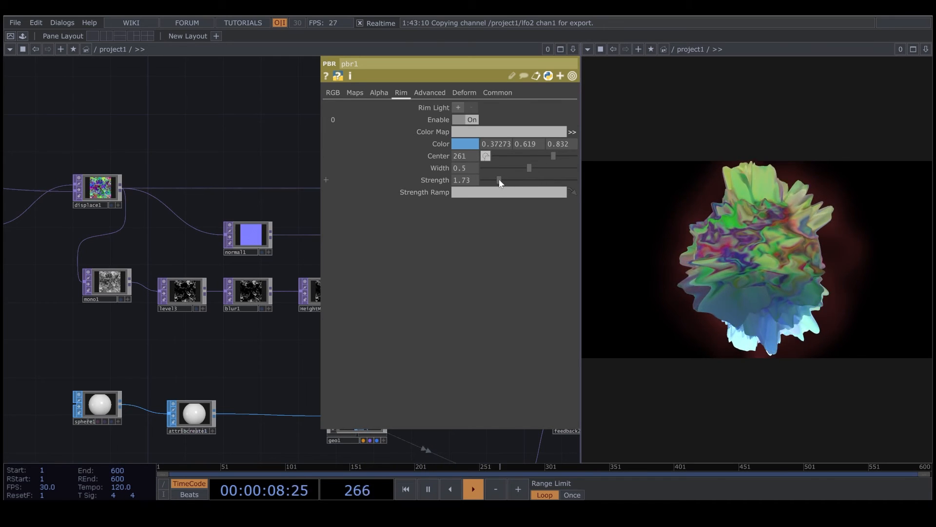
{"action": "left_click_drag", "start_coordinate": [500, 182], "coordinate": [498, 179]}
Step: Add and enable a second rim light on pbr1 and color it green (0.0938, 0.7, 0.3)
{"action": "left_click", "coordinate": [458, 107]}
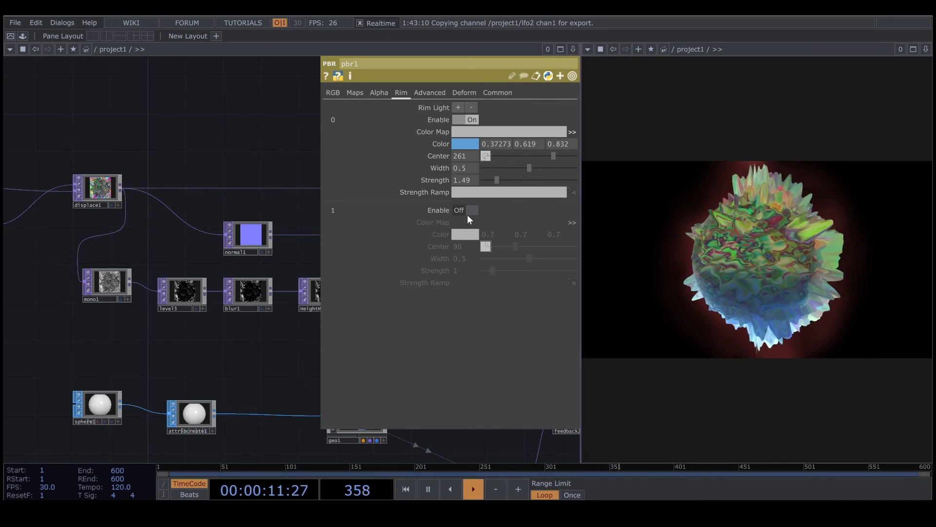
{"action": "left_click", "coordinate": [472, 210]}
{"action": "left_click", "coordinate": [465, 234]}
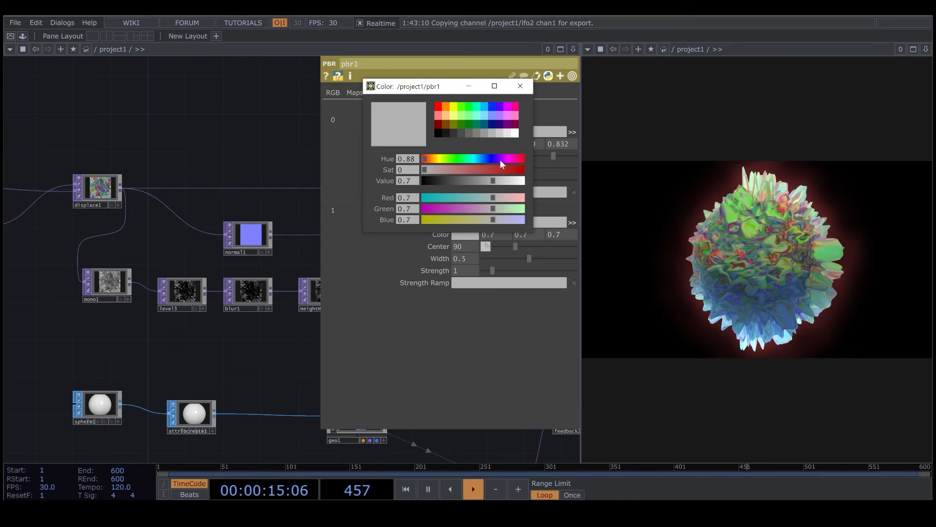
{"action": "left_click", "coordinate": [465, 159]}
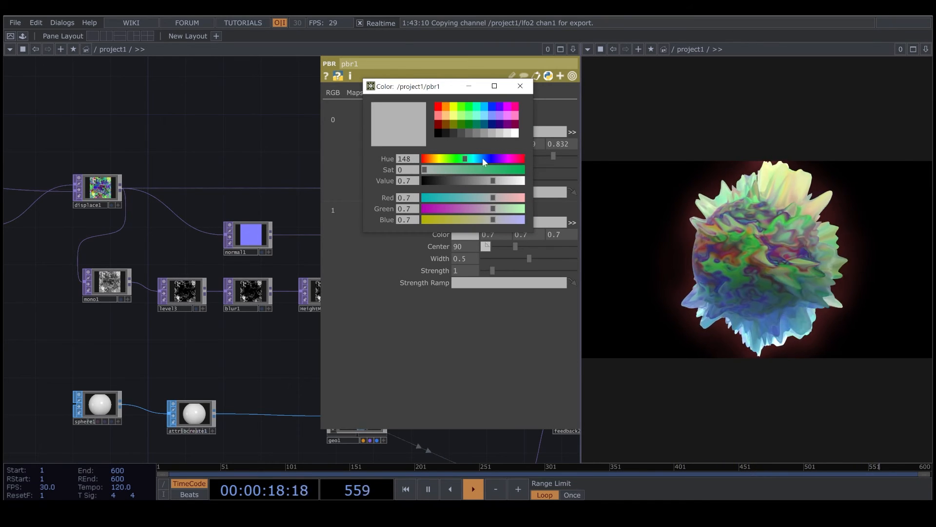
{"action": "left_click", "coordinate": [473, 159]}
{"action": "left_click_drag", "start_coordinate": [480, 169], "coordinate": [508, 170]}
{"action": "left_click_drag", "start_coordinate": [463, 221], "coordinate": [456, 221]}
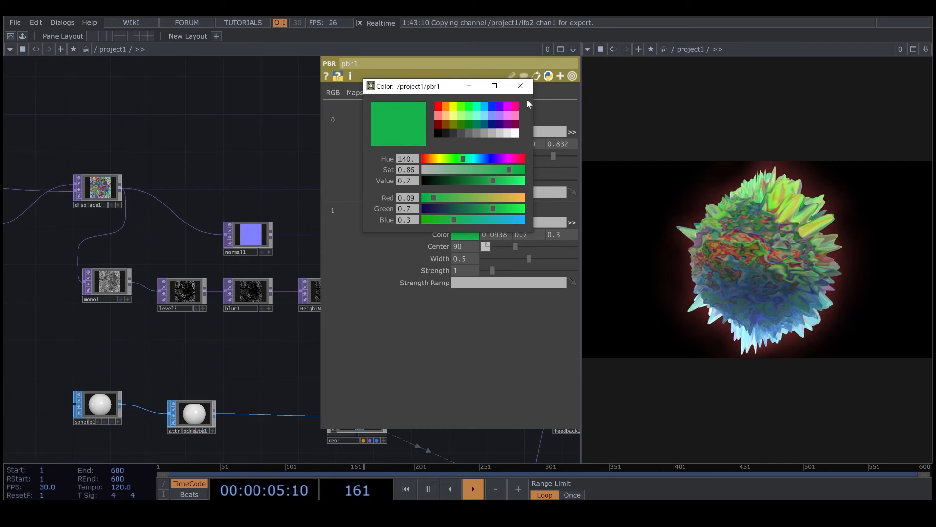
{"action": "left_click", "coordinate": [520, 86]}
Step: Set the second rim light's Center to 155, Width to 0.363 and Strength to 1.18, and show only non-default parameters
{"action": "left_click_drag", "start_coordinate": [511, 247], "coordinate": [494, 272]}
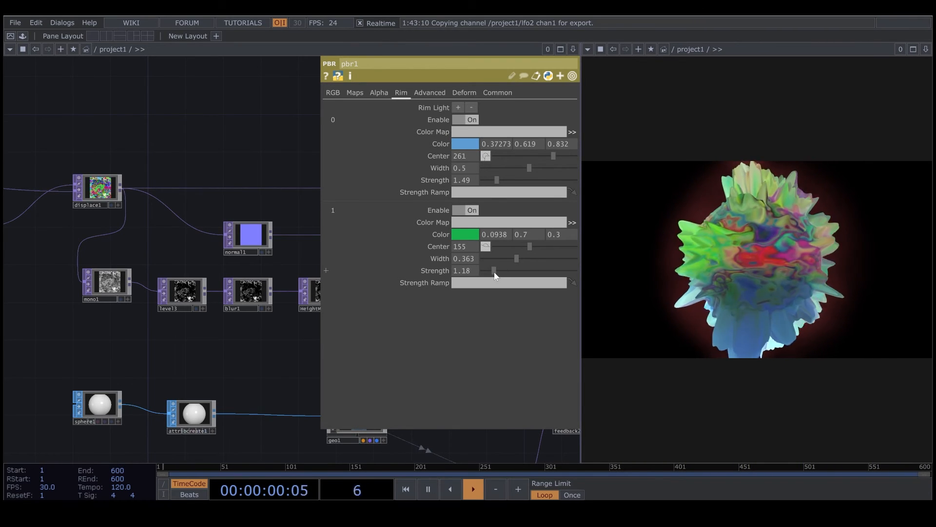
{"action": "left_click", "coordinate": [572, 76]}
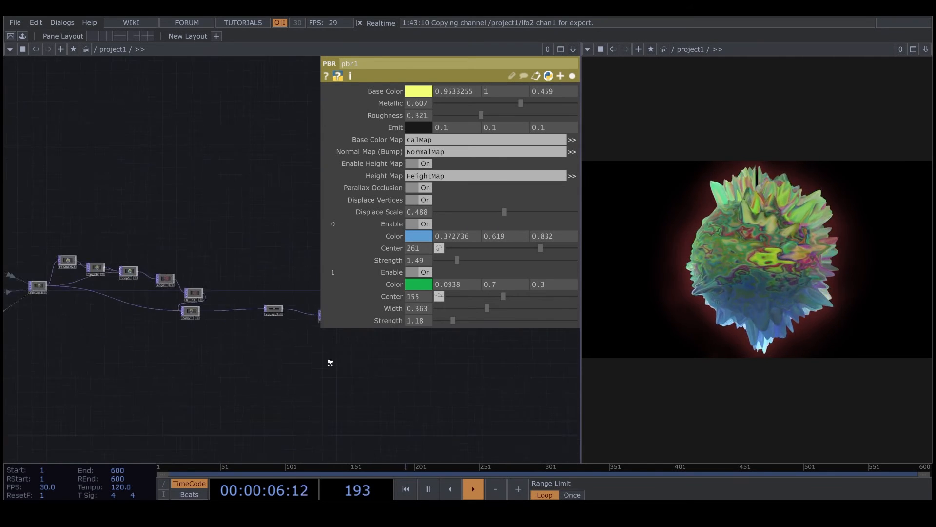
Step: Set the Filter Size of blur1 to 21 and the Contrast of level3 to 3.26 in the height map chain
{"action": "left_click_drag", "start_coordinate": [328, 361], "coordinate": [255, 354]}
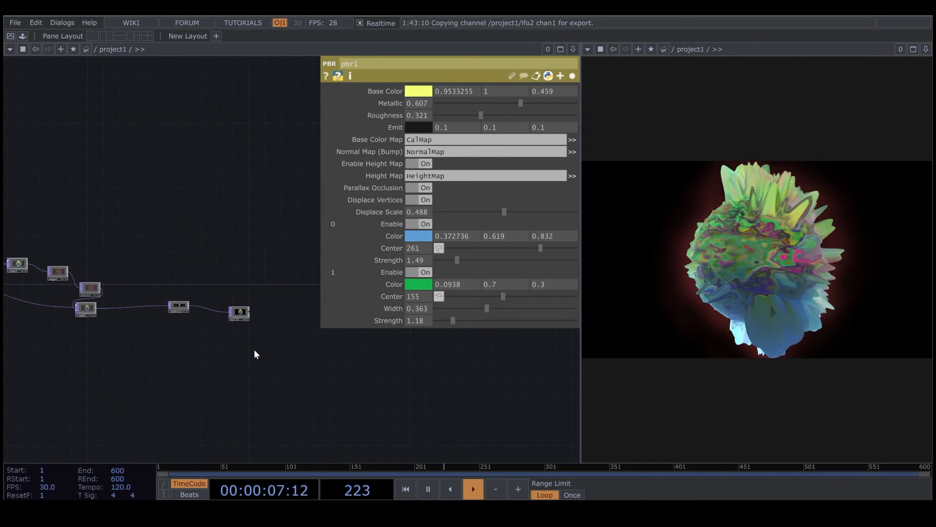
{"action": "left_click", "coordinate": [241, 312]}
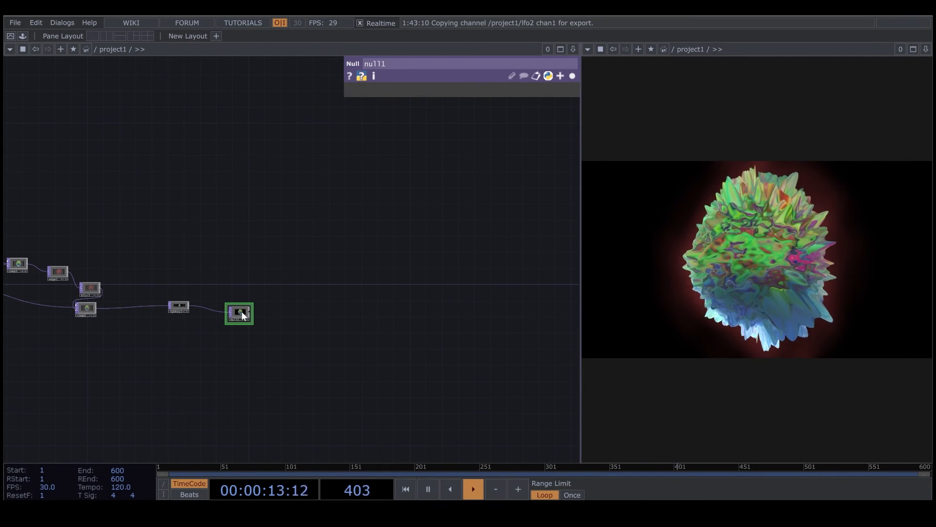
{"action": "left_click_drag", "start_coordinate": [215, 251], "coordinate": [561, 292]}
{"action": "left_click_drag", "start_coordinate": [278, 239], "coordinate": [439, 255]}
{"action": "scroll", "coordinate": [295, 275], "scroll_direction": "up", "scroll_amount": 5}
{"action": "left_click", "coordinate": [364, 229]}
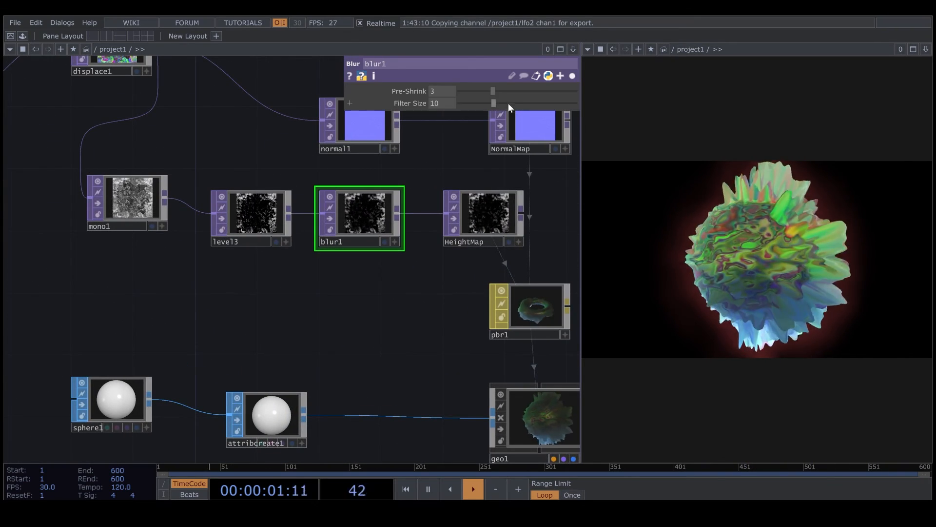
{"action": "left_click_drag", "start_coordinate": [508, 104], "coordinate": [533, 107]}
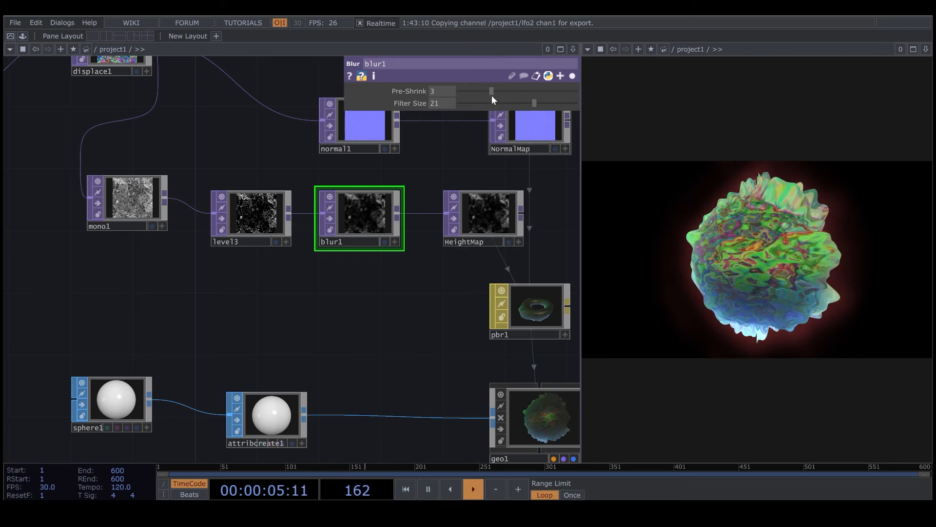
{"action": "left_click", "coordinate": [252, 215]}
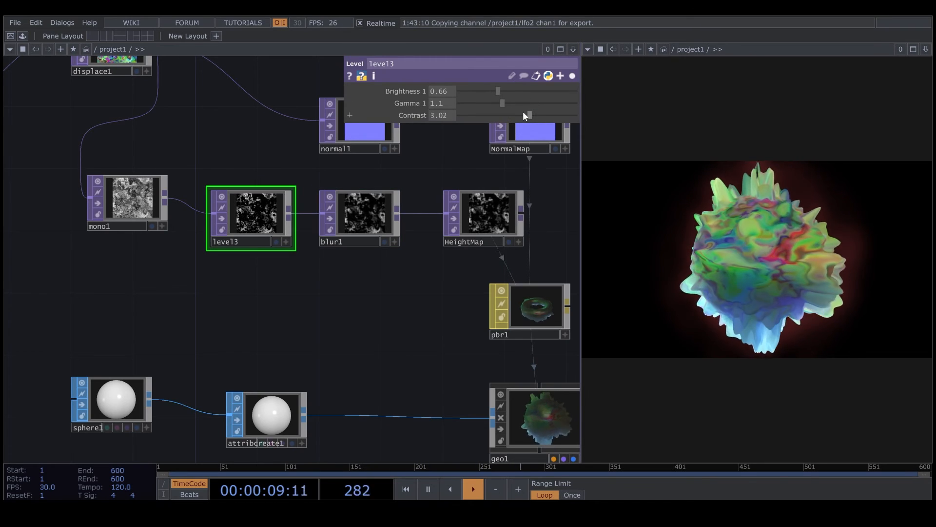
{"action": "left_click_drag", "start_coordinate": [522, 113], "coordinate": [533, 132]}
Step: Move sphere1 away from attribcreate1 and insert a Noise SOP into the wire between them
{"action": "scroll", "coordinate": [418, 298], "scroll_direction": "down", "scroll_amount": 5}
{"action": "scroll", "coordinate": [186, 368], "scroll_direction": "up", "scroll_amount": 3}
{"action": "left_click_drag", "start_coordinate": [186, 368], "coordinate": [172, 301]}
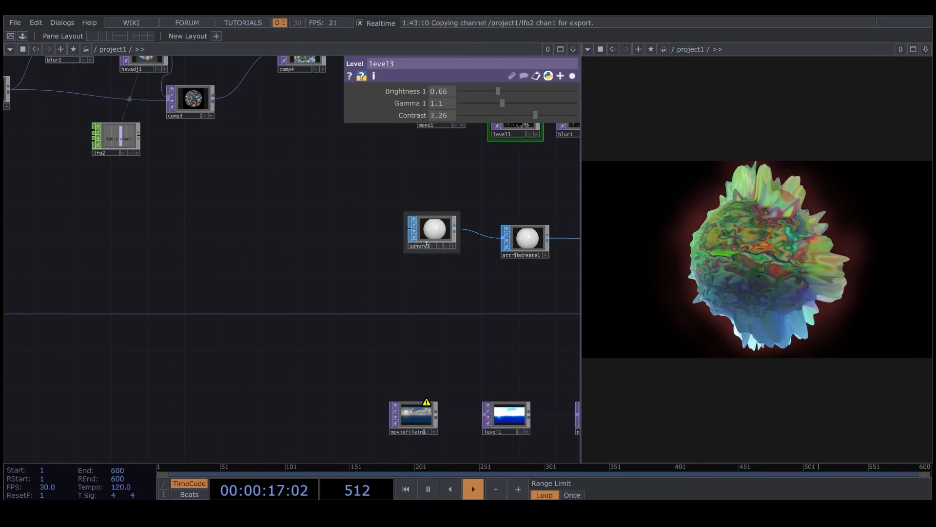
{"action": "left_click_drag", "start_coordinate": [419, 229], "coordinate": [299, 239]}
{"action": "right_click", "coordinate": [382, 237]}
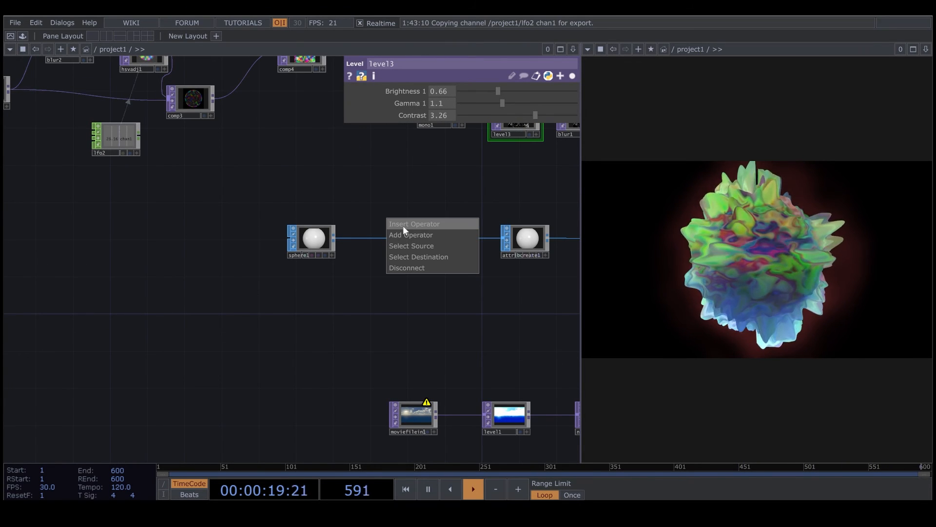
{"action": "left_click", "coordinate": [403, 225]}
{"action": "type", "text": "n"}
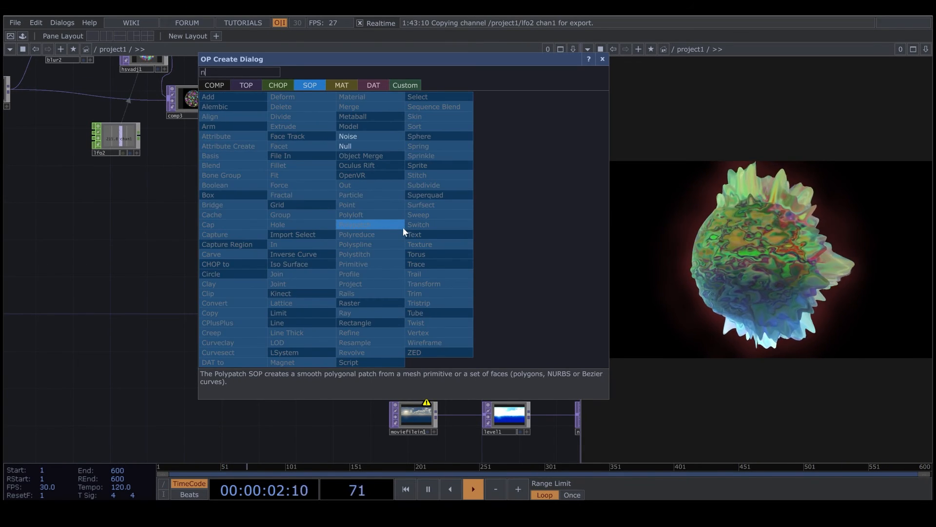
{"action": "left_click", "coordinate": [380, 138]}
{"action": "left_click", "coordinate": [413, 241]}
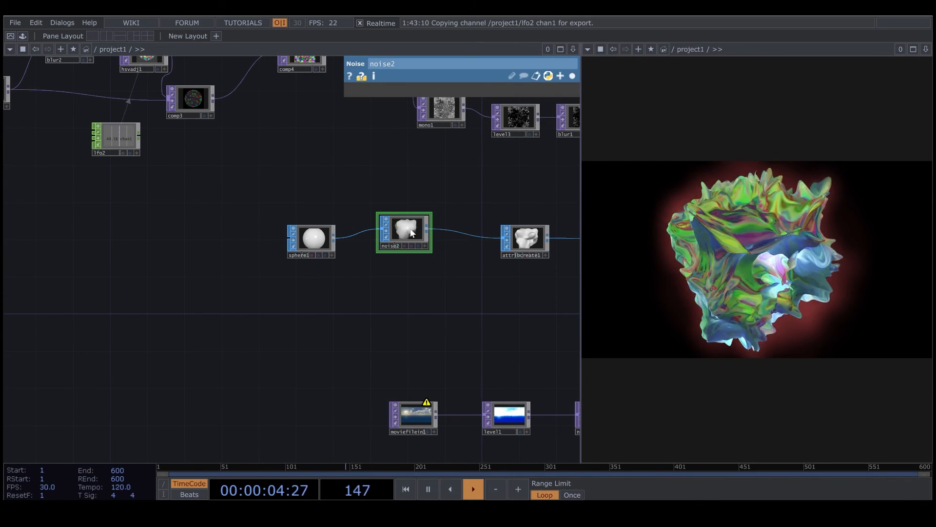
Step: Configure noise2 with Amplitude 0.47, Period 1.51 and Translate Z driven by the expression absTime.seconds *.4
{"action": "left_click_drag", "start_coordinate": [451, 315], "coordinate": [187, 306]}
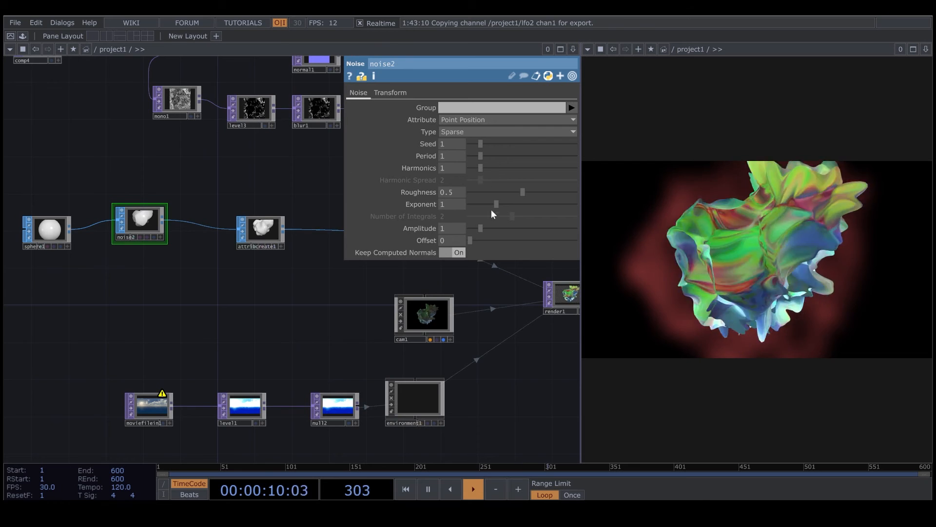
{"action": "left_click_drag", "start_coordinate": [477, 234], "coordinate": [473, 233]}
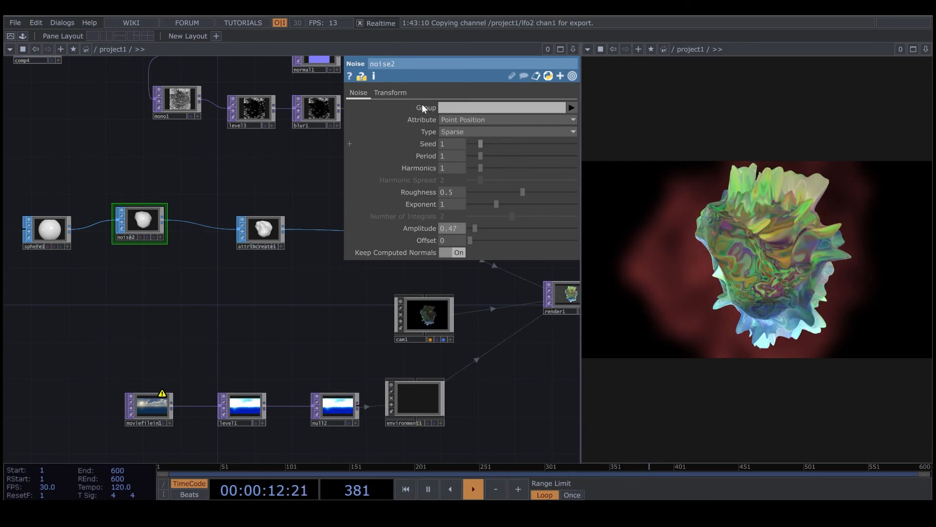
{"action": "left_click", "coordinate": [396, 95]}
{"action": "left_click", "coordinate": [425, 131]}
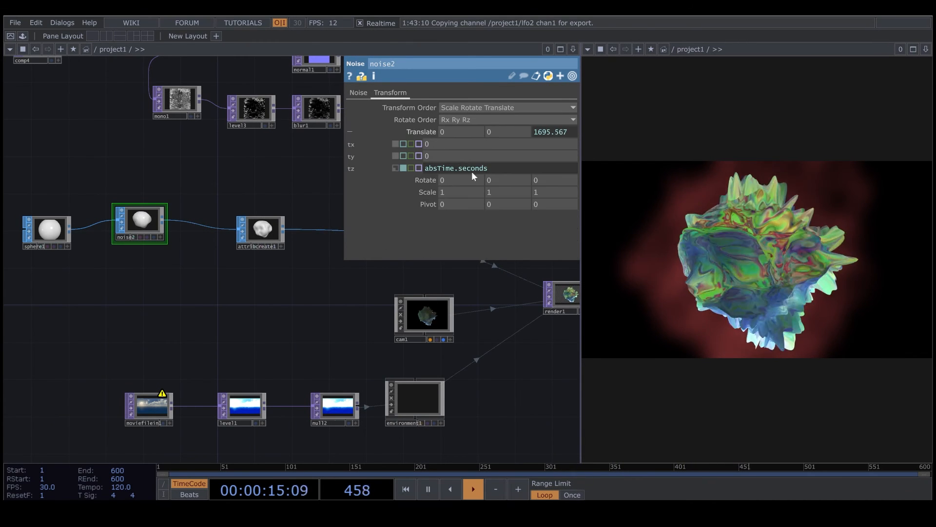
{"action": "type", "text": "*"}
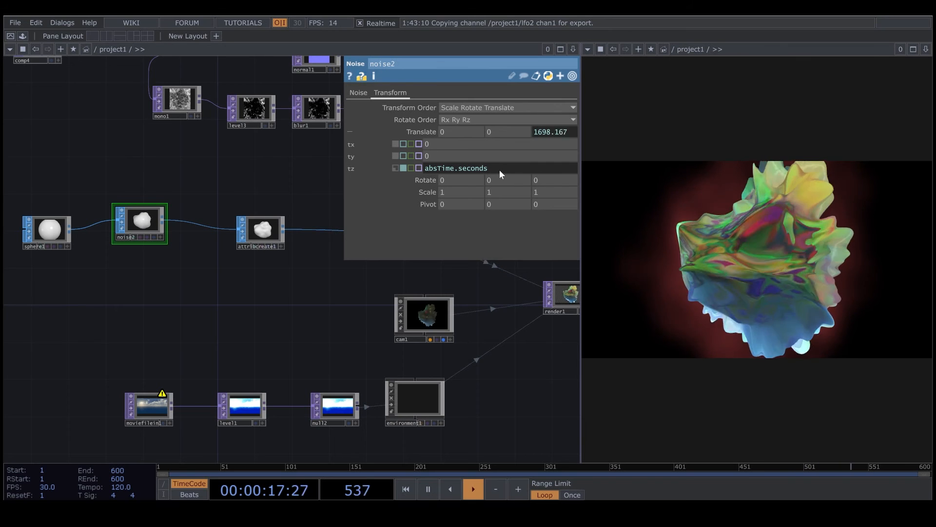
{"action": "type", "text": ".4"}
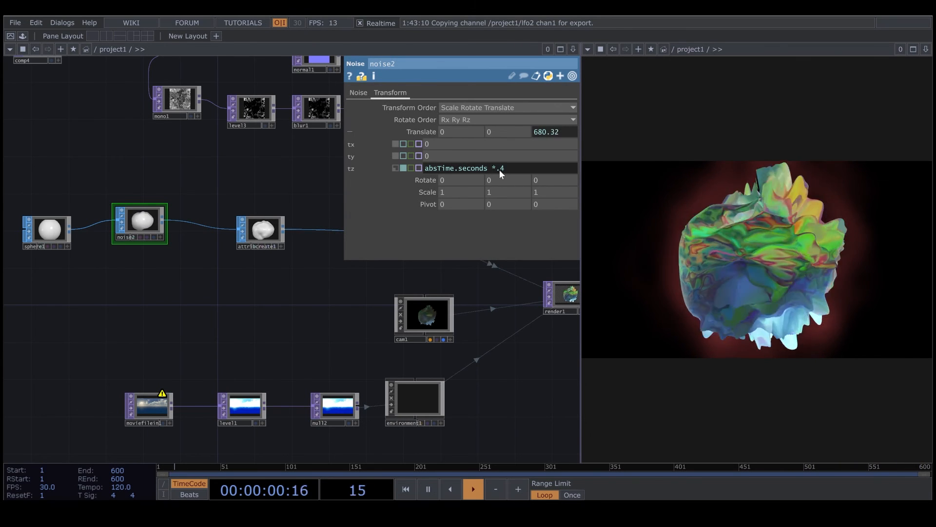
{"action": "left_click", "coordinate": [358, 93]}
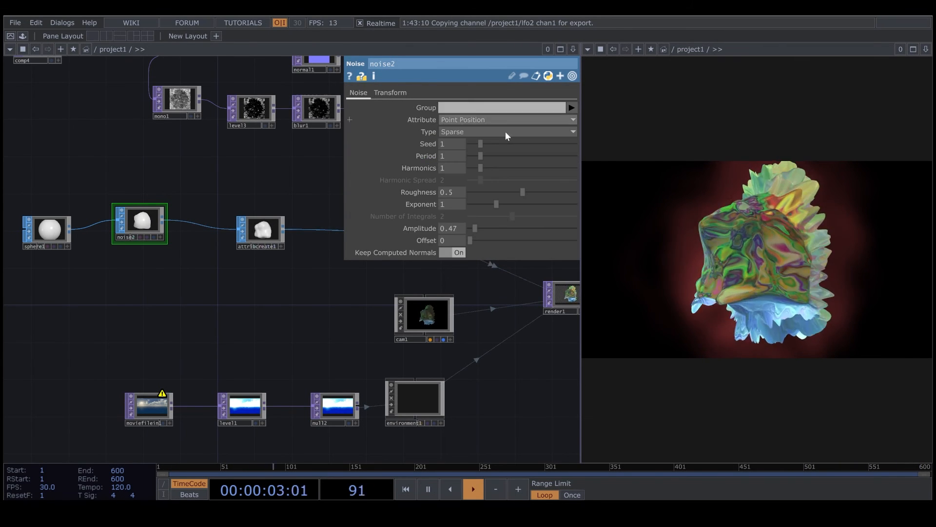
{"action": "left_click_drag", "start_coordinate": [477, 159], "coordinate": [487, 159]}
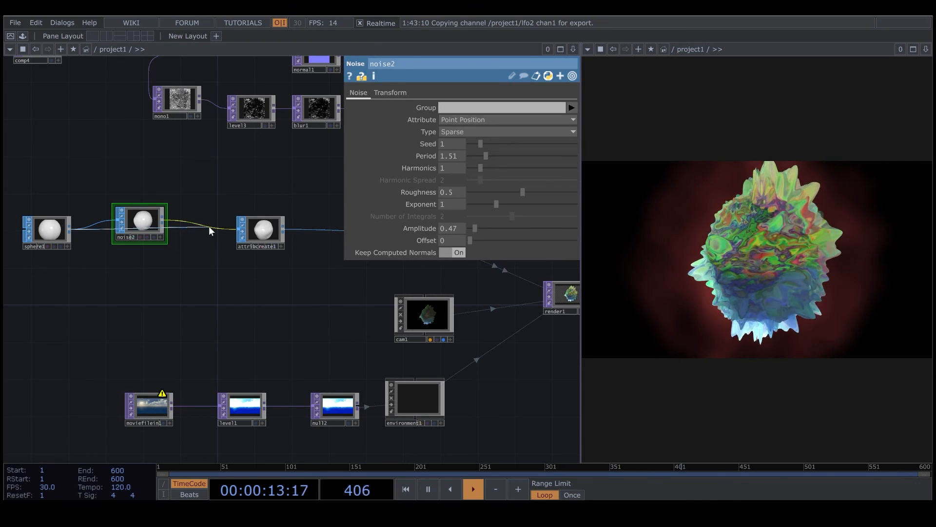
Step: Rewire the geometry chain so sphere1 feeds attribcreate1, attribcreate1 feeds noise2, and noise2 feeds geo1
{"action": "left_click_drag", "start_coordinate": [139, 224], "coordinate": [322, 185]}
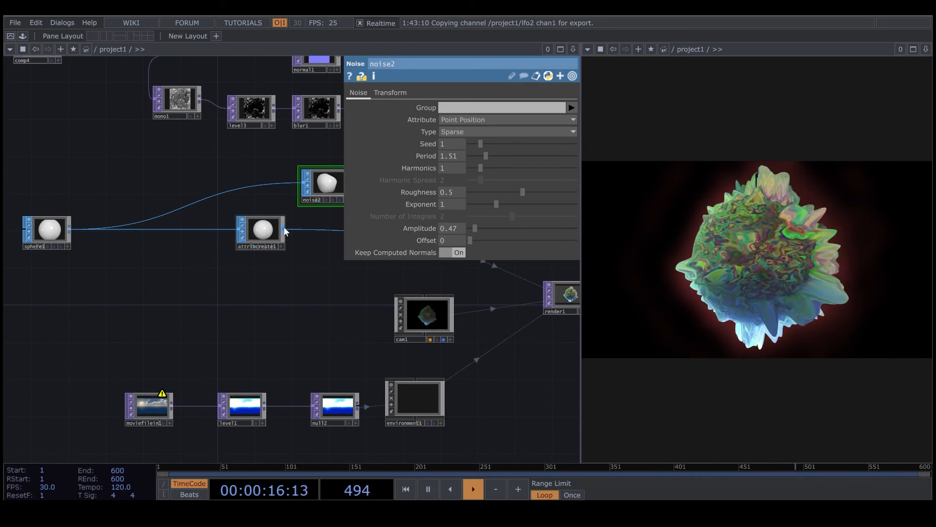
{"action": "left_click_drag", "start_coordinate": [284, 230], "coordinate": [280, 185]}
{"action": "left_click_drag", "start_coordinate": [306, 280], "coordinate": [261, 295]}
{"action": "key", "text": "ctrl+v"}
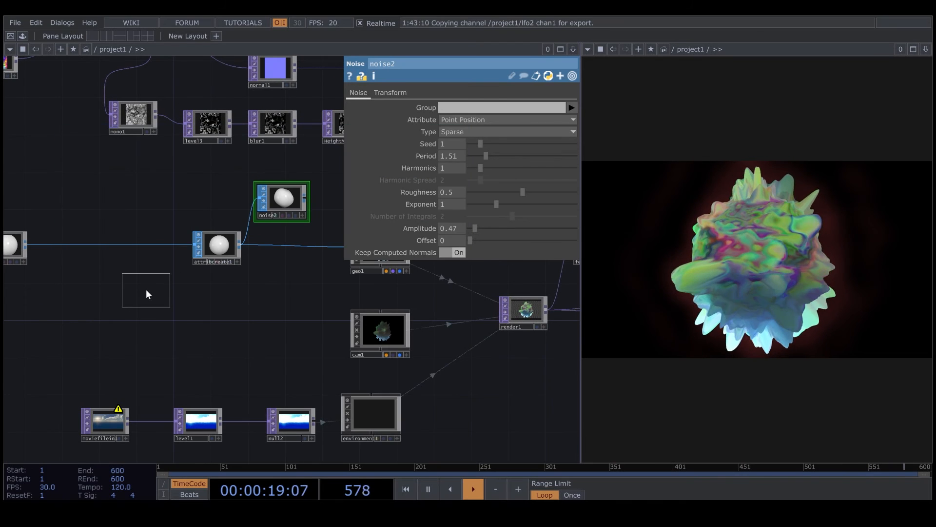
{"action": "left_click", "coordinate": [263, 297]}
{"action": "left_click_drag", "start_coordinate": [230, 243], "coordinate": [146, 233]}
{"action": "left_click_drag", "start_coordinate": [305, 198], "coordinate": [305, 244]}
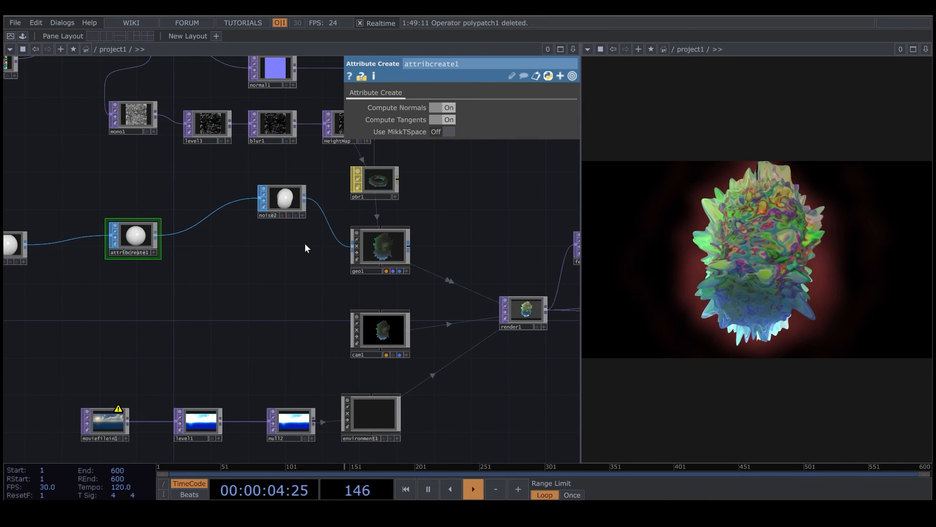
Step: Set noise2's Amplitude to 0.63, Period to 0.42, Roughness to 0.339 and Seed to 0.94
{"action": "left_click", "coordinate": [296, 195]}
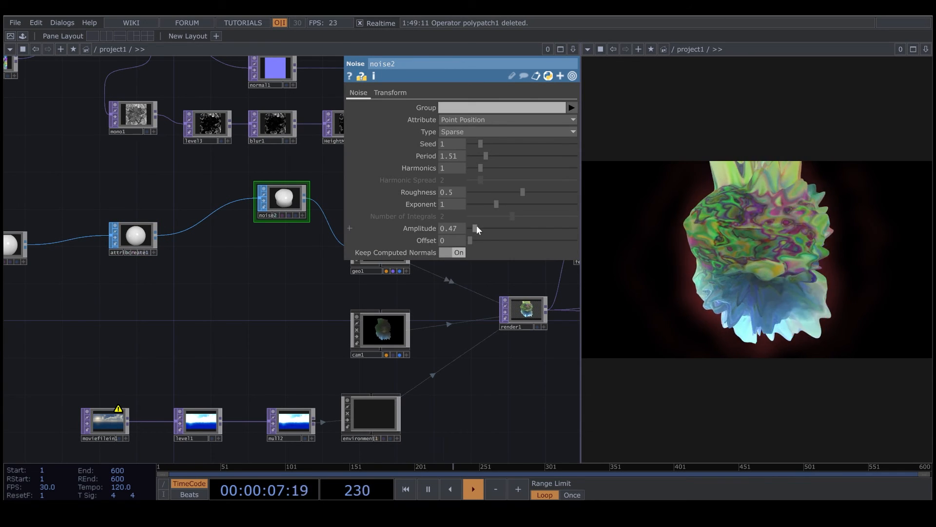
{"action": "left_click_drag", "start_coordinate": [476, 229], "coordinate": [480, 230]}
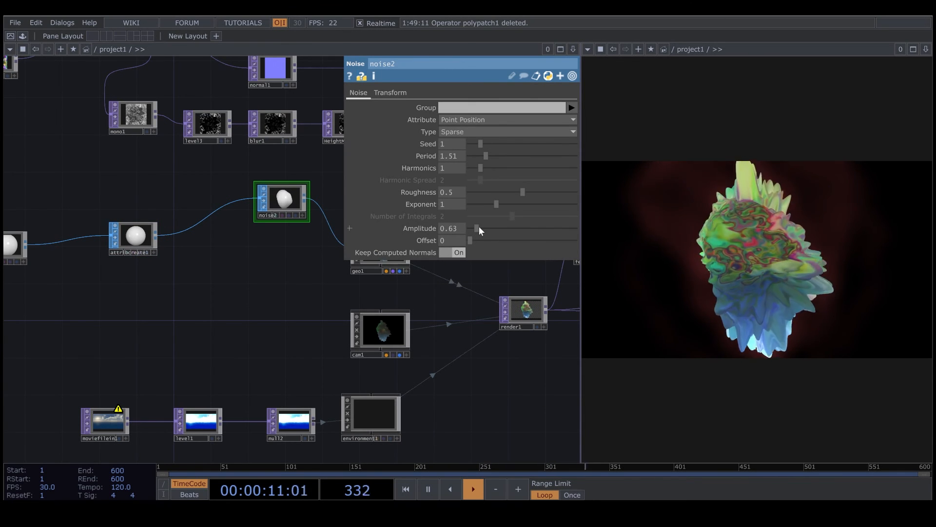
{"action": "mouse_move", "coordinate": [485, 156]}
{"action": "left_mouse_down"}
{"action": "mouse_move", "coordinate": [516, 159]}
{"action": "mouse_move", "coordinate": [475, 167]}
{"action": "left_mouse_up"}
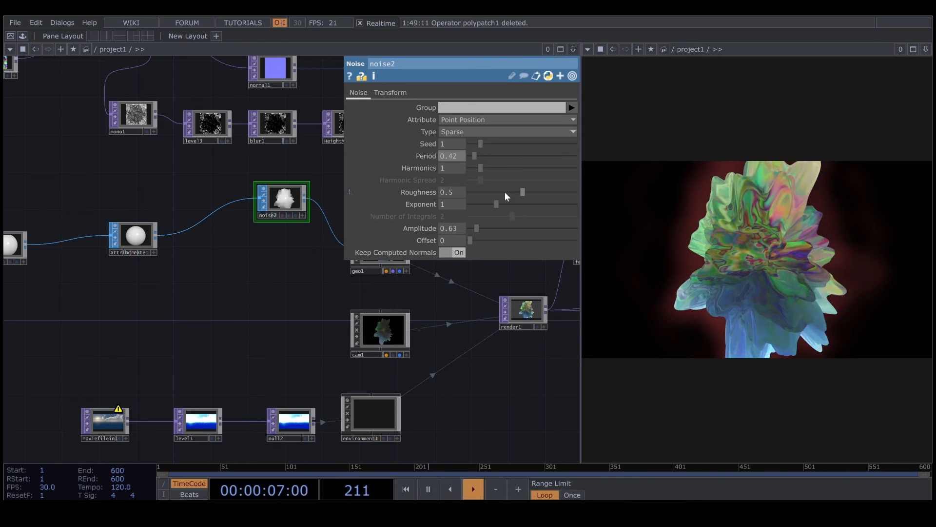
{"action": "left_click_drag", "start_coordinate": [521, 193], "coordinate": [480, 178]}
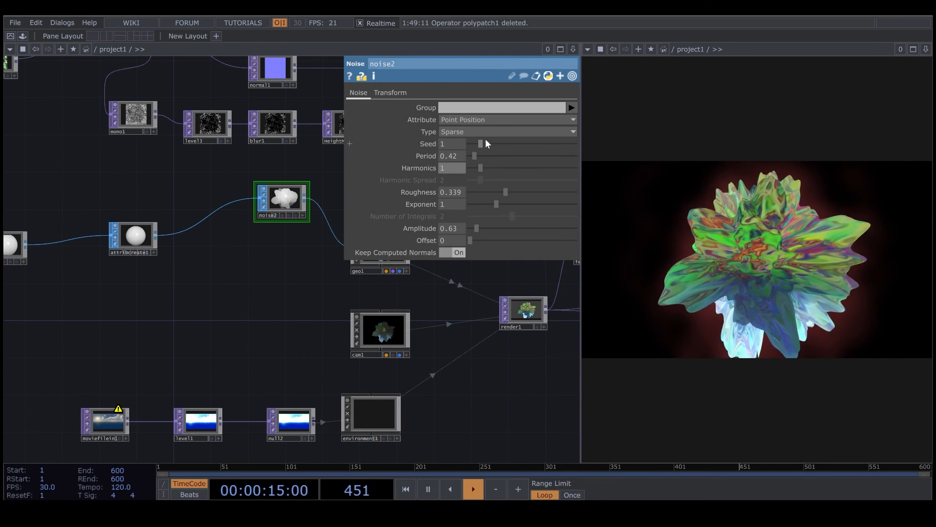
{"action": "left_click_drag", "start_coordinate": [481, 143], "coordinate": [479, 145]}
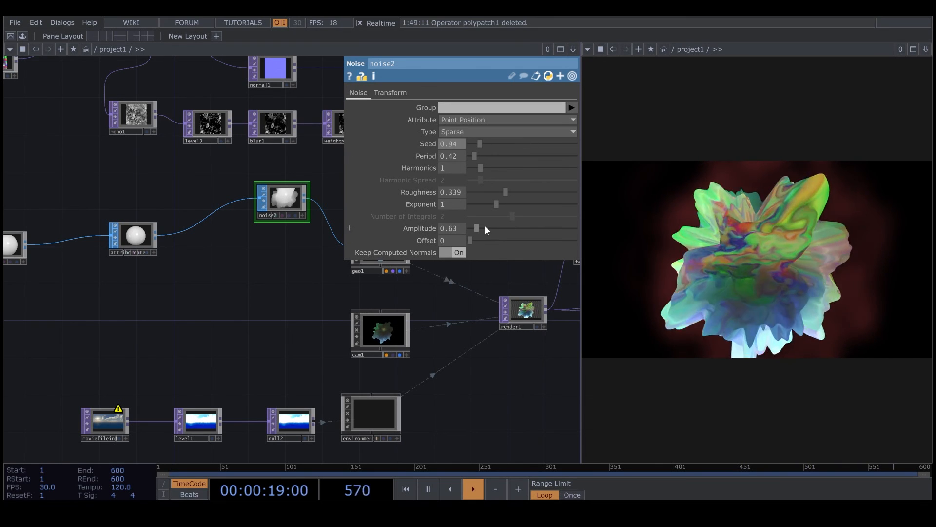
Step: Readjust noise2 to Period 0.88, Roughness 0.474 and Amplitude 0.57
{"action": "left_click_drag", "start_coordinate": [474, 156], "coordinate": [479, 156]}
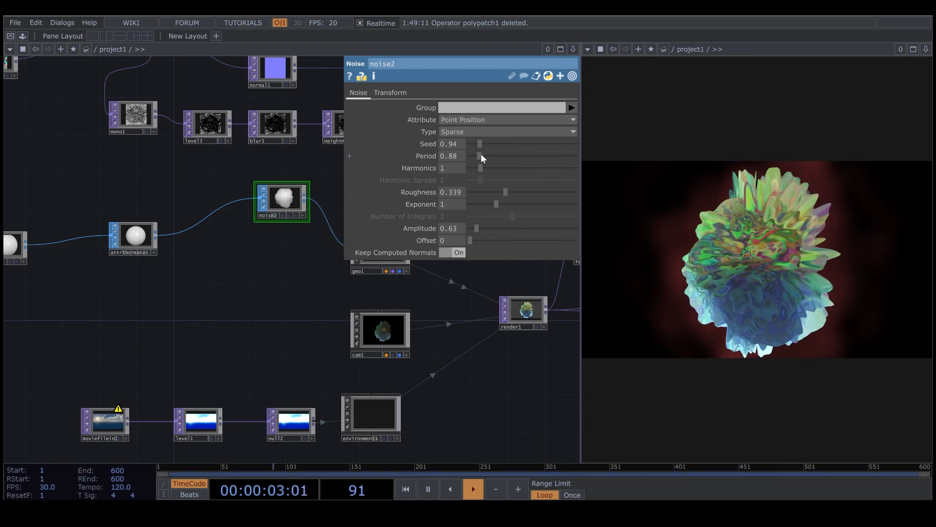
{"action": "left_click_drag", "start_coordinate": [477, 228], "coordinate": [476, 229]}
{"action": "left_click", "coordinate": [520, 191]}
{"action": "left_click", "coordinate": [481, 228]}
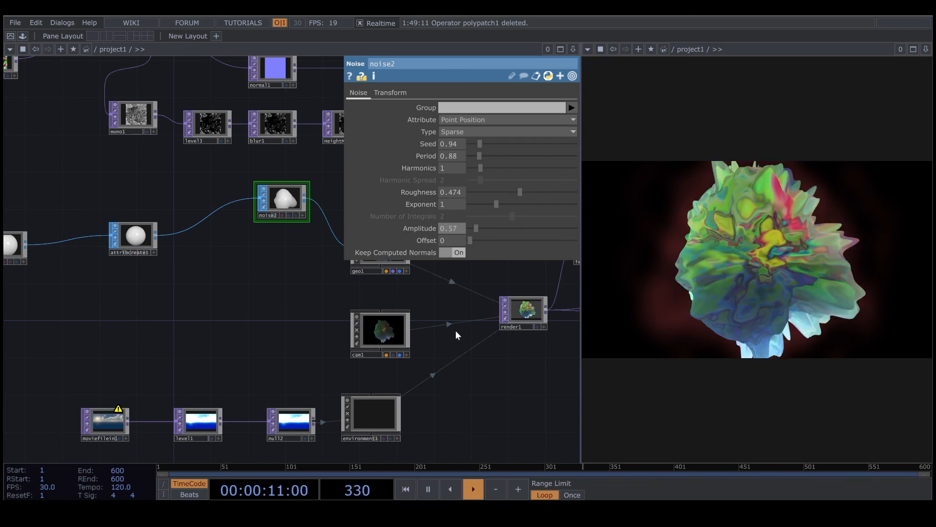
Step: Insert a Level TOP between normal1 and NormalMap, moving normal1 aside to make room for it
{"action": "scroll", "coordinate": [273, 189], "scroll_direction": "down", "scroll_amount": 3}
{"action": "scroll", "coordinate": [241, 188], "scroll_direction": "up", "scroll_amount": 4}
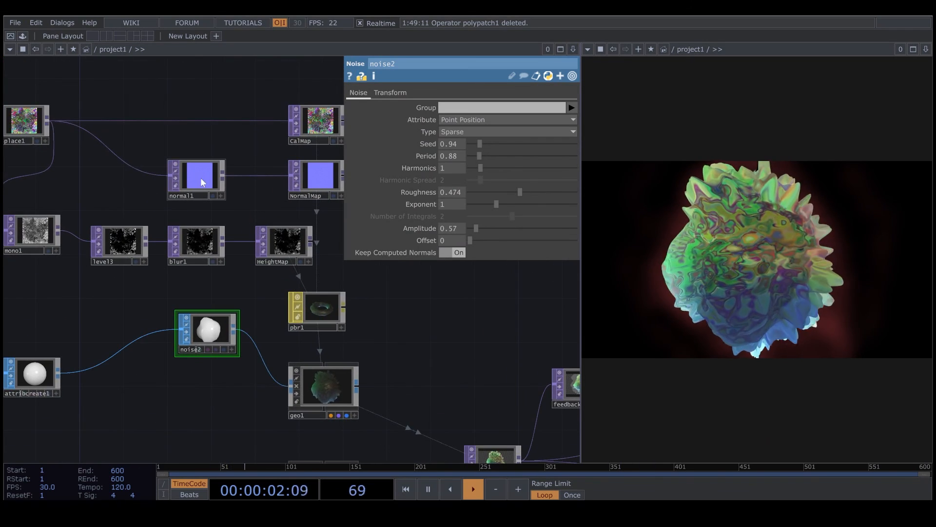
{"action": "left_click_drag", "start_coordinate": [201, 179], "coordinate": [157, 177]}
{"action": "right_click", "coordinate": [213, 176]}
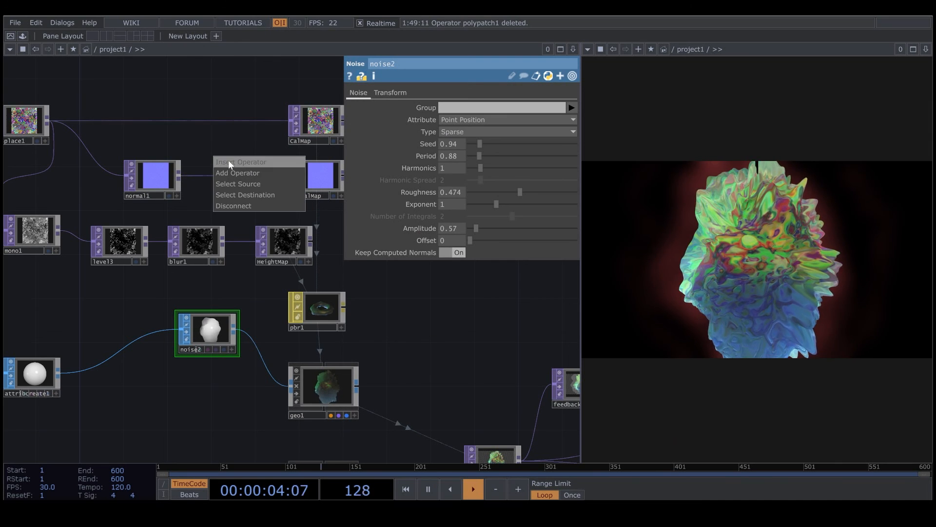
{"action": "left_click", "coordinate": [230, 164]}
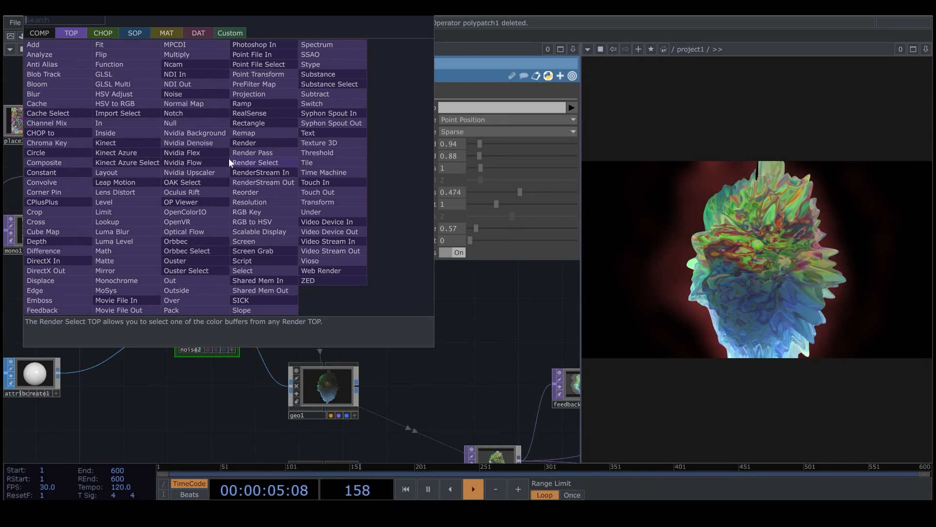
{"action": "left_click", "coordinate": [111, 203]}
{"action": "left_click", "coordinate": [233, 177]}
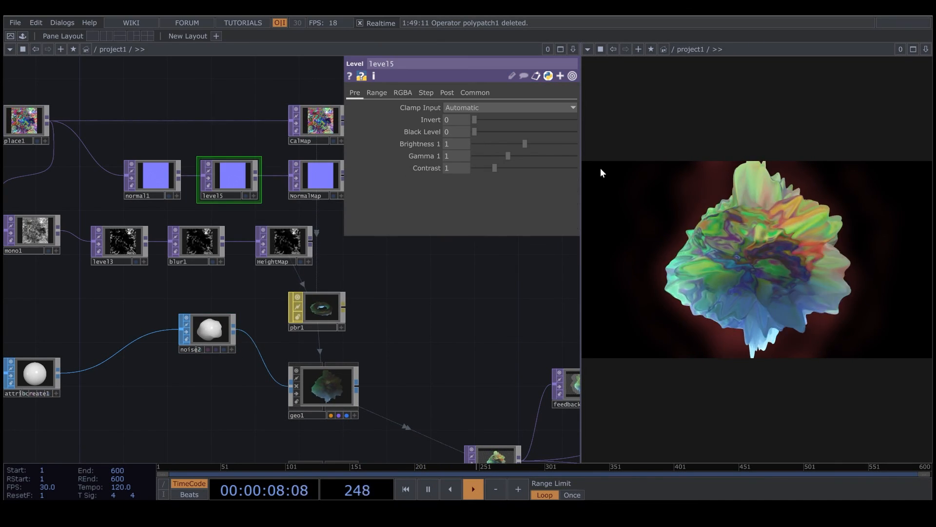
Step: Raise the Contrast of the new Level operator after normal1 to 10
{"action": "left_click_drag", "start_coordinate": [501, 167], "coordinate": [584, 173]}
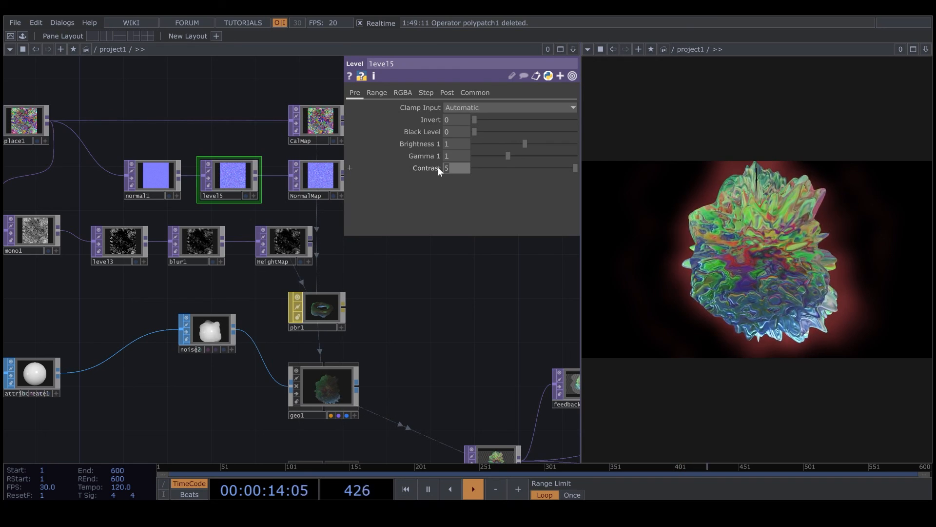
{"action": "type", "text": "10"}
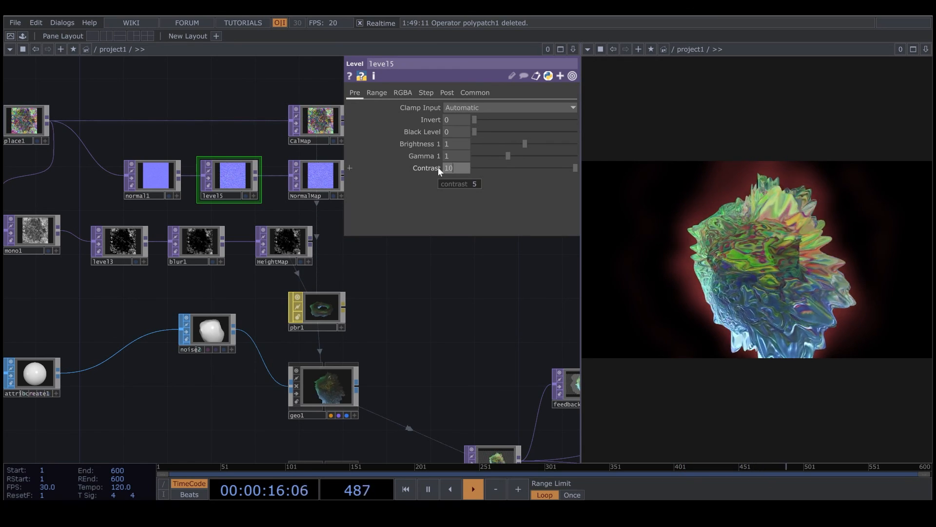
{"action": "key", "text": "Return"}
Step: Lower the pbr1 material's Metallic to 0.262 and its Roughness to 0.28
{"action": "left_click_drag", "start_coordinate": [518, 324], "coordinate": [182, 299]}
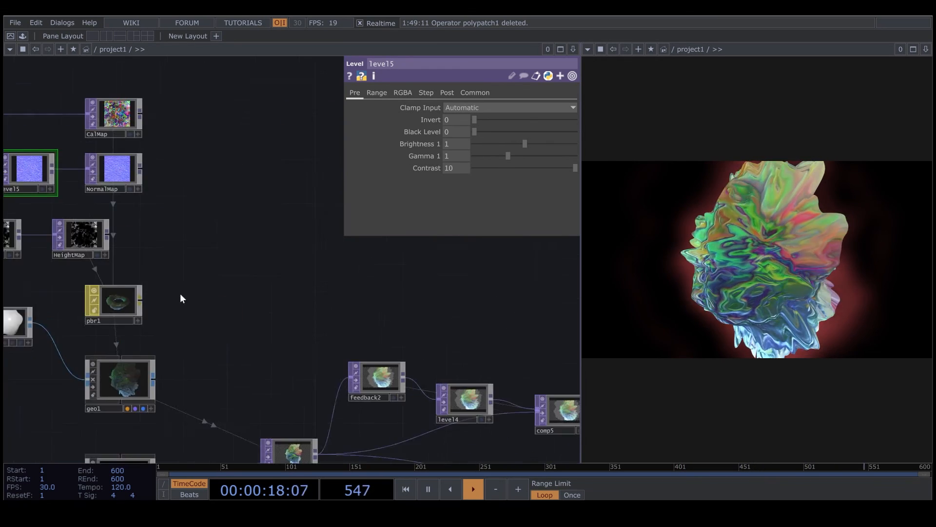
{"action": "scroll", "coordinate": [407, 323], "scroll_direction": "down", "scroll_amount": 5}
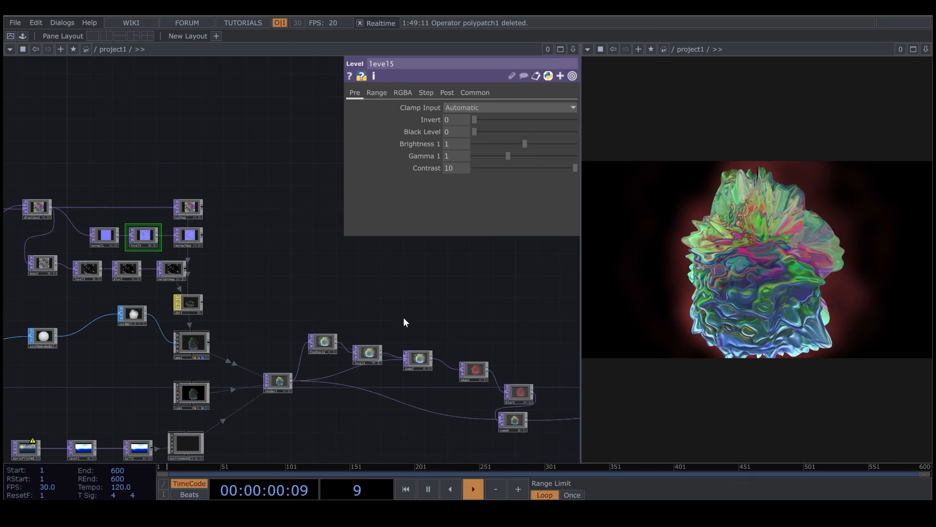
{"action": "left_click", "coordinate": [192, 304]}
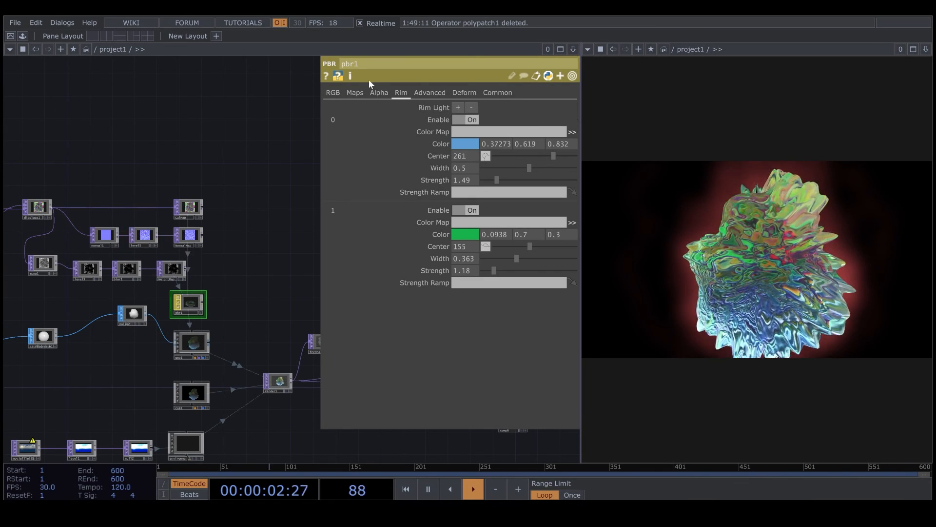
{"action": "left_click", "coordinate": [347, 94]}
{"action": "left_click", "coordinate": [336, 93]}
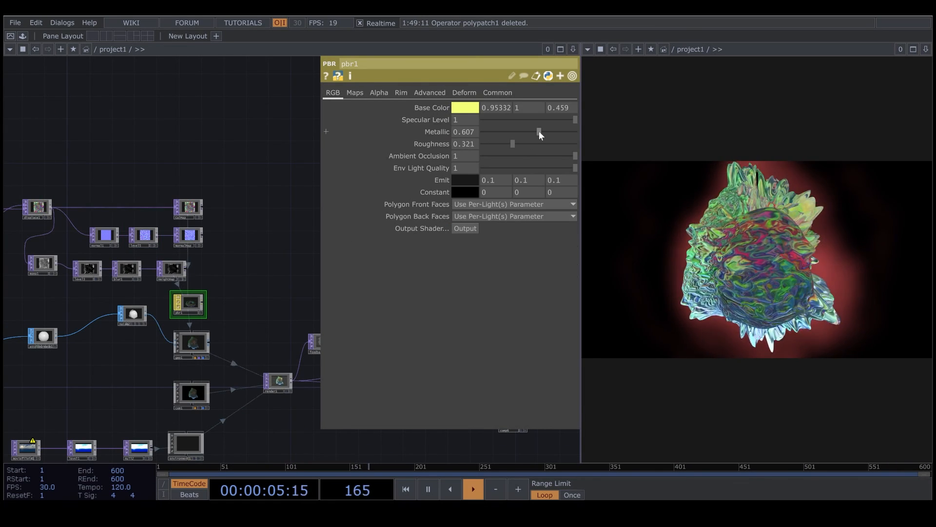
{"action": "mouse_move", "coordinate": [539, 131]}
{"action": "left_mouse_down"}
{"action": "mouse_move", "coordinate": [555, 129]}
{"action": "mouse_move", "coordinate": [502, 145]}
{"action": "mouse_move", "coordinate": [523, 130]}
{"action": "mouse_move", "coordinate": [511, 131]}
{"action": "left_mouse_up"}
Step: Show only pbr1's non-default parameters and set the Strength of its blue rim light (0) to 0.29
{"action": "left_click", "coordinate": [573, 76]}
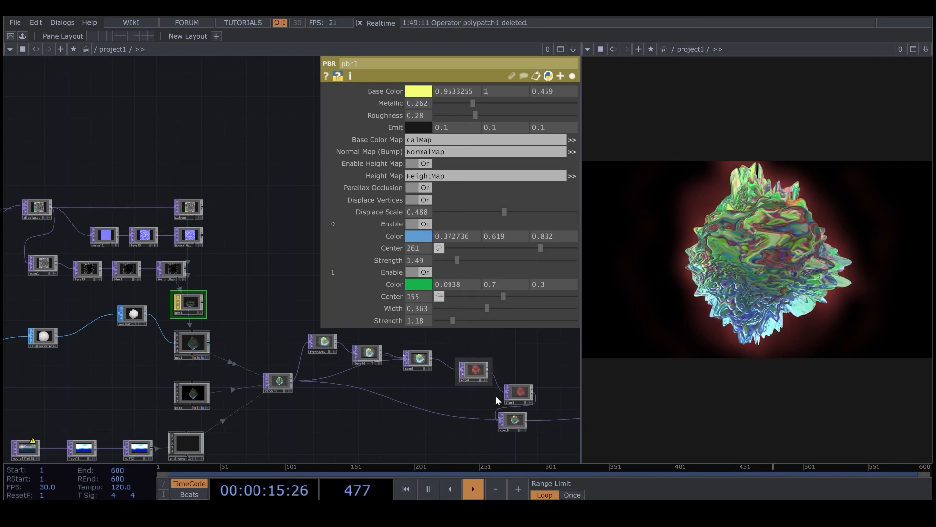
{"action": "left_click_drag", "start_coordinate": [425, 449], "coordinate": [293, 311]}
{"action": "scroll", "coordinate": [282, 301], "scroll_direction": "down", "scroll_amount": 3}
{"action": "left_click_drag", "start_coordinate": [420, 334], "coordinate": [253, 353]}
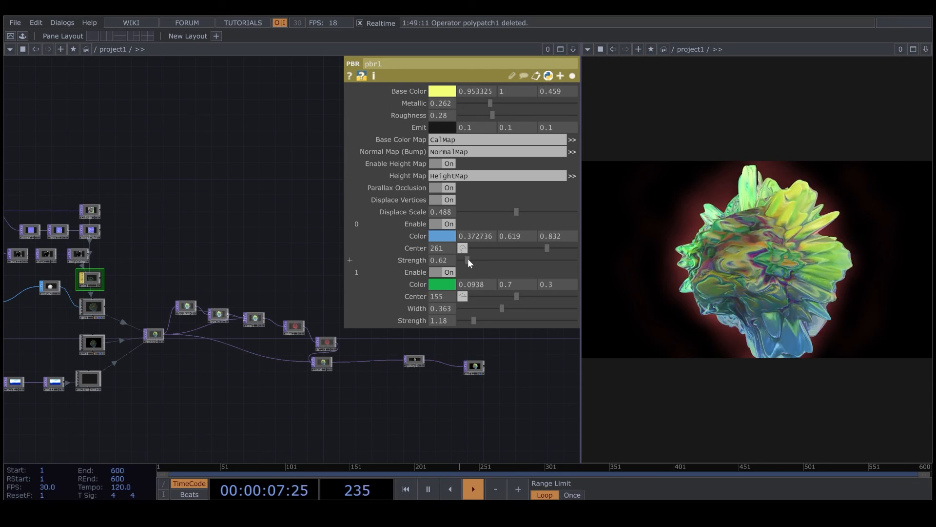
{"action": "left_click_drag", "start_coordinate": [468, 258], "coordinate": [465, 258]}
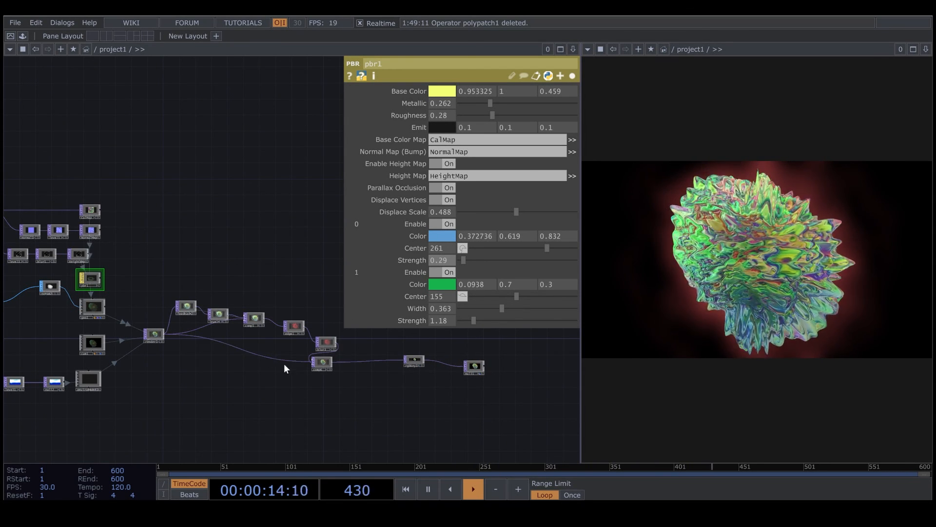
Step: View the output of null1 in a separate window and maximize it to examine the final render
{"action": "right_click", "coordinate": [475, 368]}
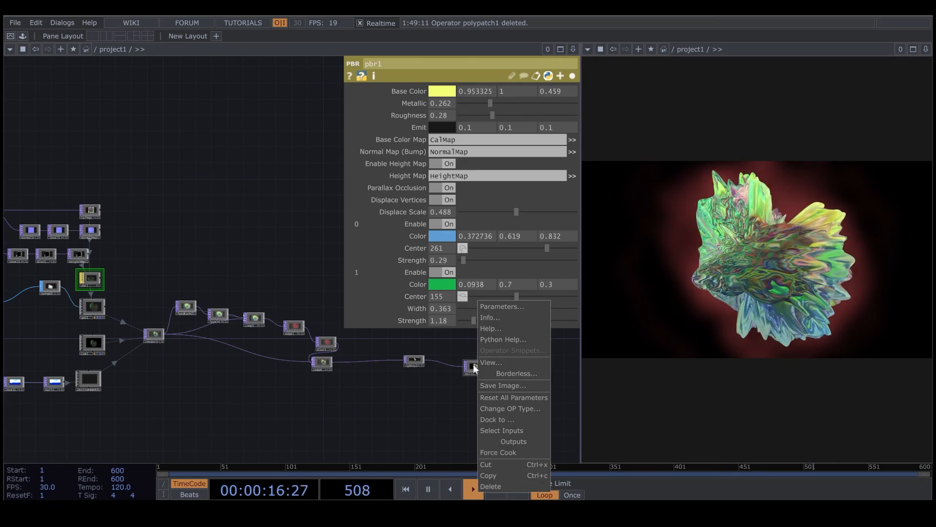
{"action": "left_click", "coordinate": [486, 362]}
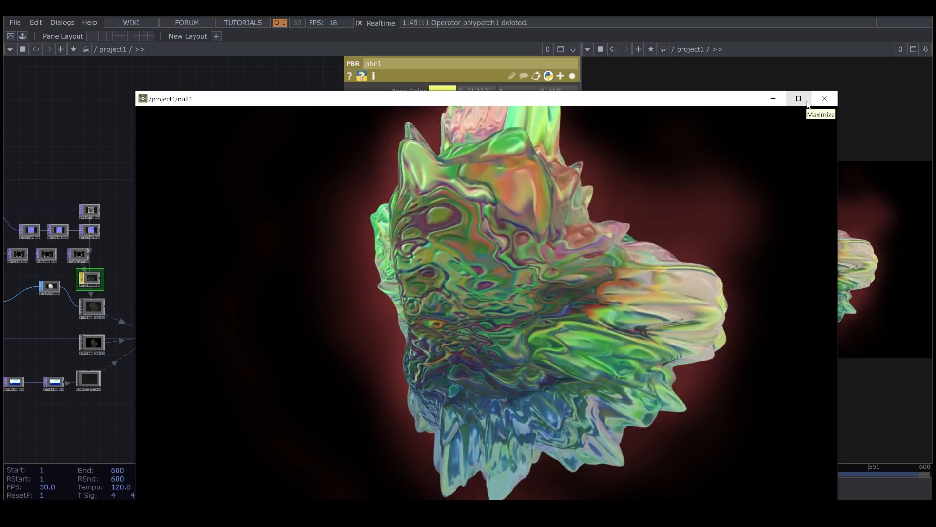
{"action": "left_click", "coordinate": [807, 102]}
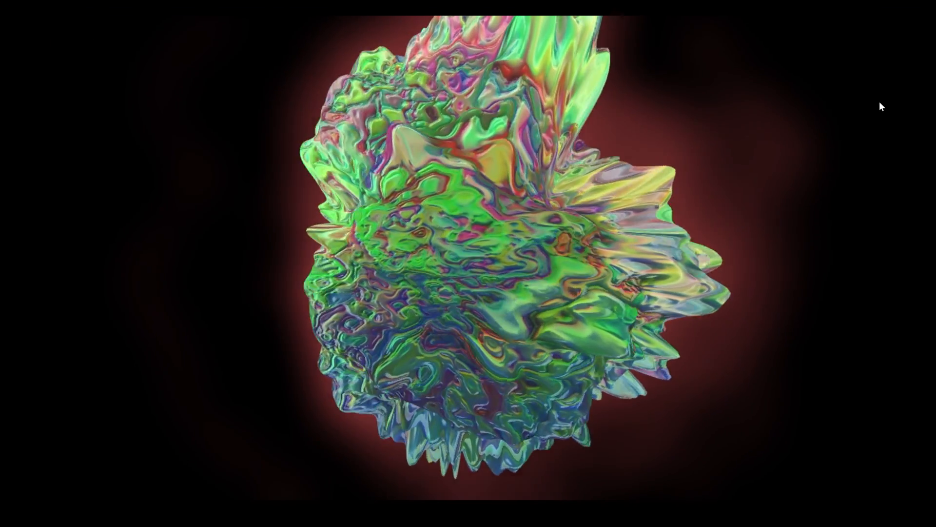